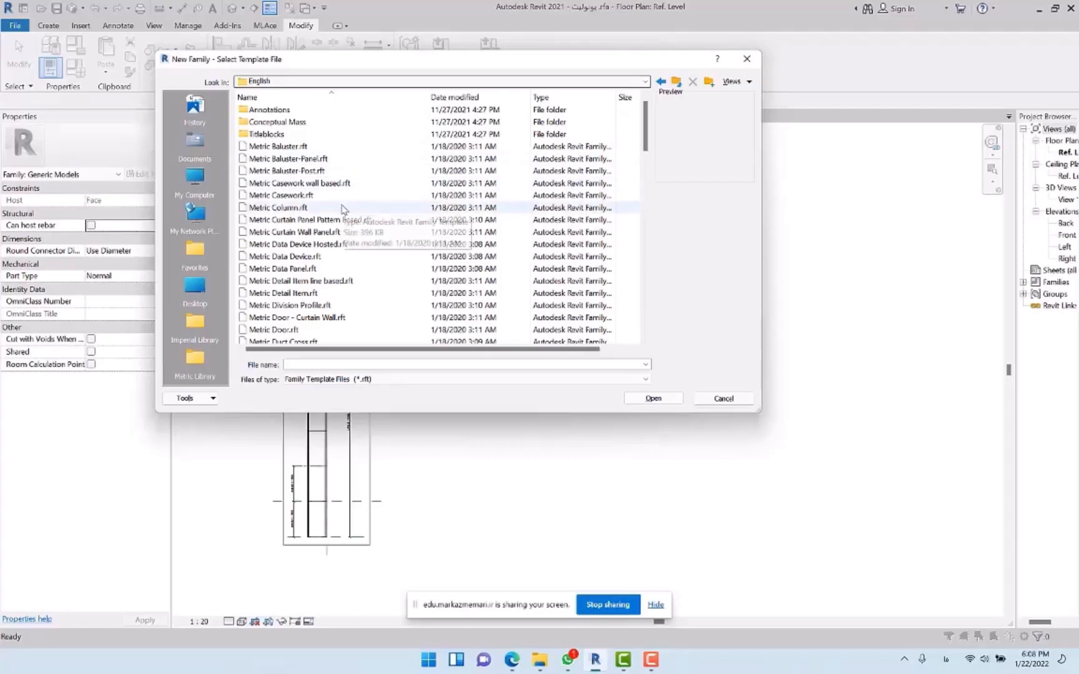
Create a new family from the Metric Generic Model line based.rft template
scroll(342, 209, down, 7)
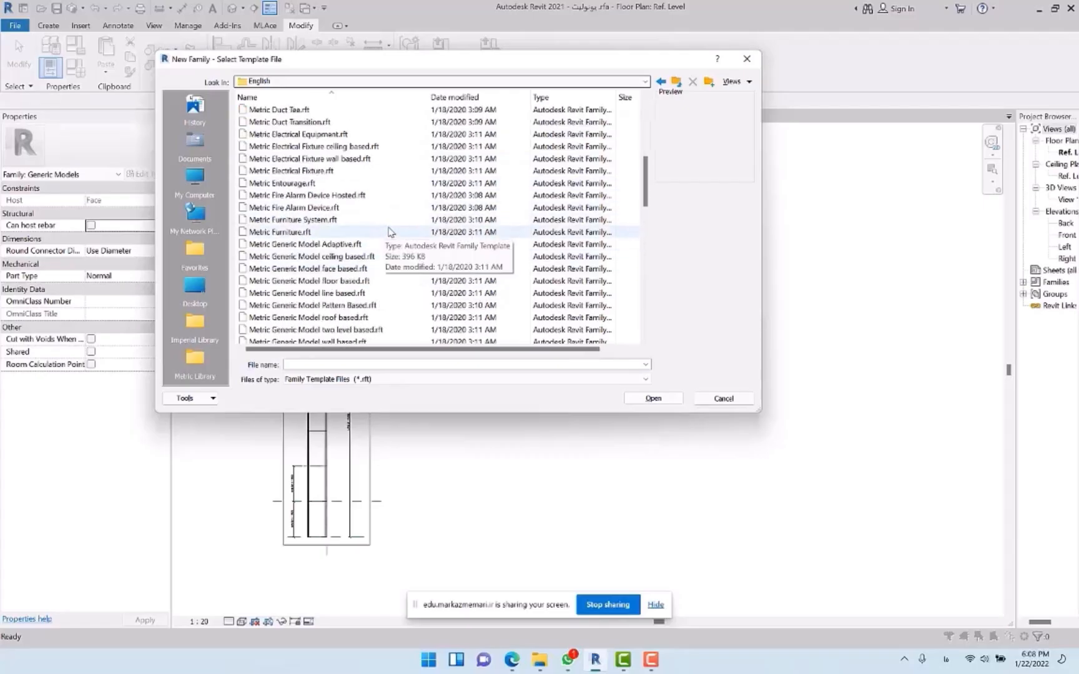
scroll(388, 232, down, 2)
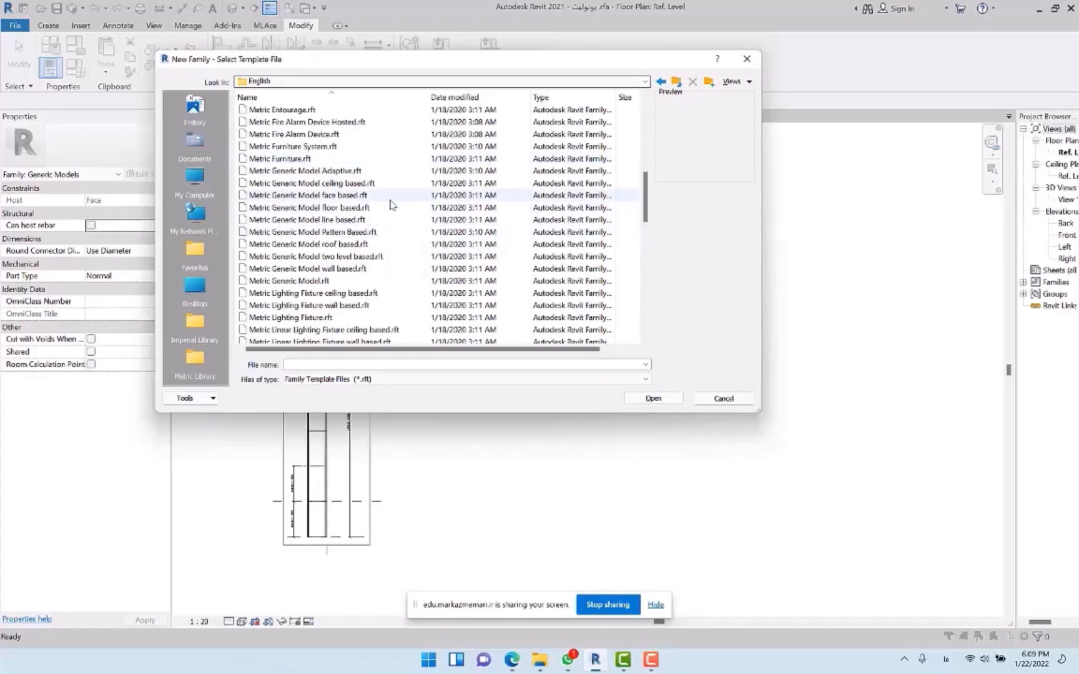
click(350, 220)
click(662, 400)
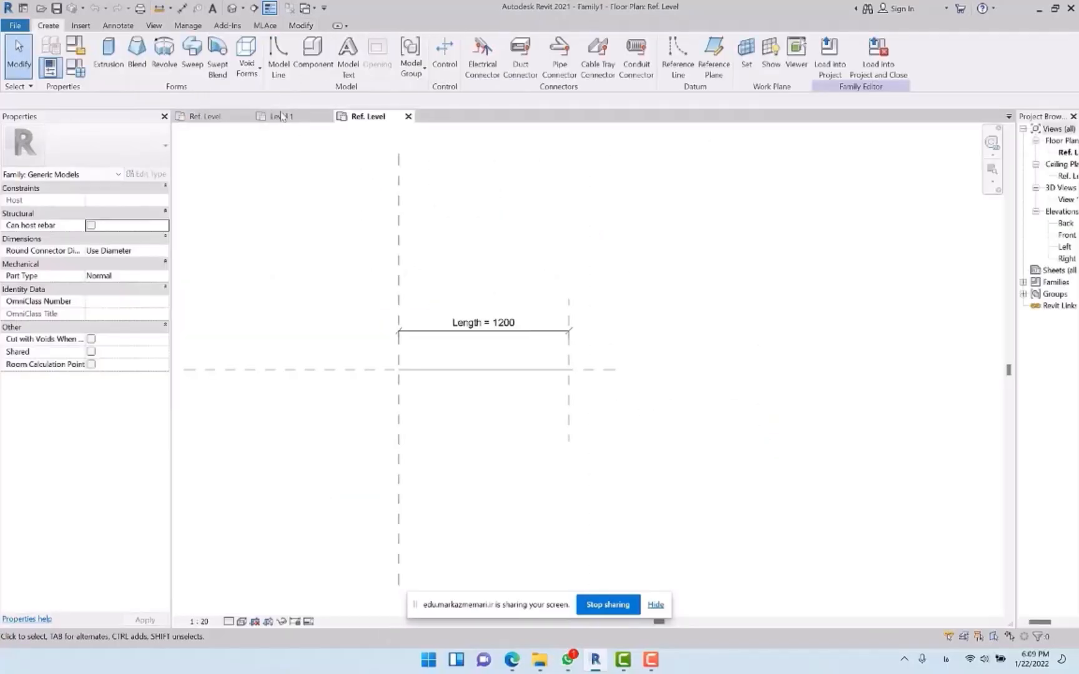
In the existing یونولیت family, enter the uppermost block's array group and open its nested Family2 component for editing
click(281, 116)
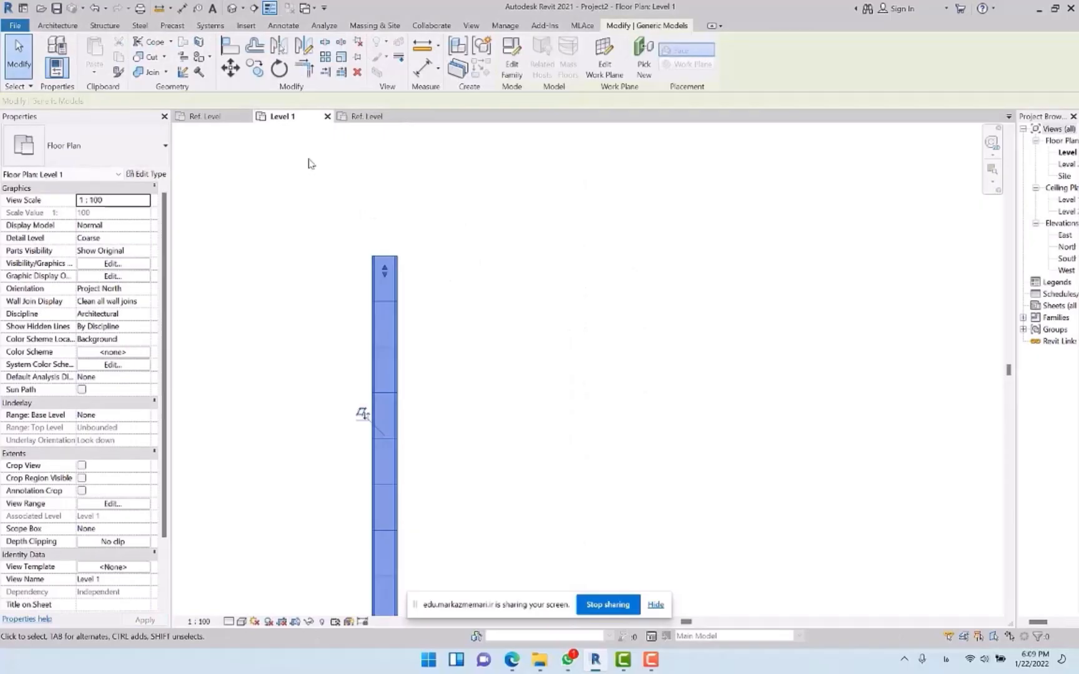
click(213, 117)
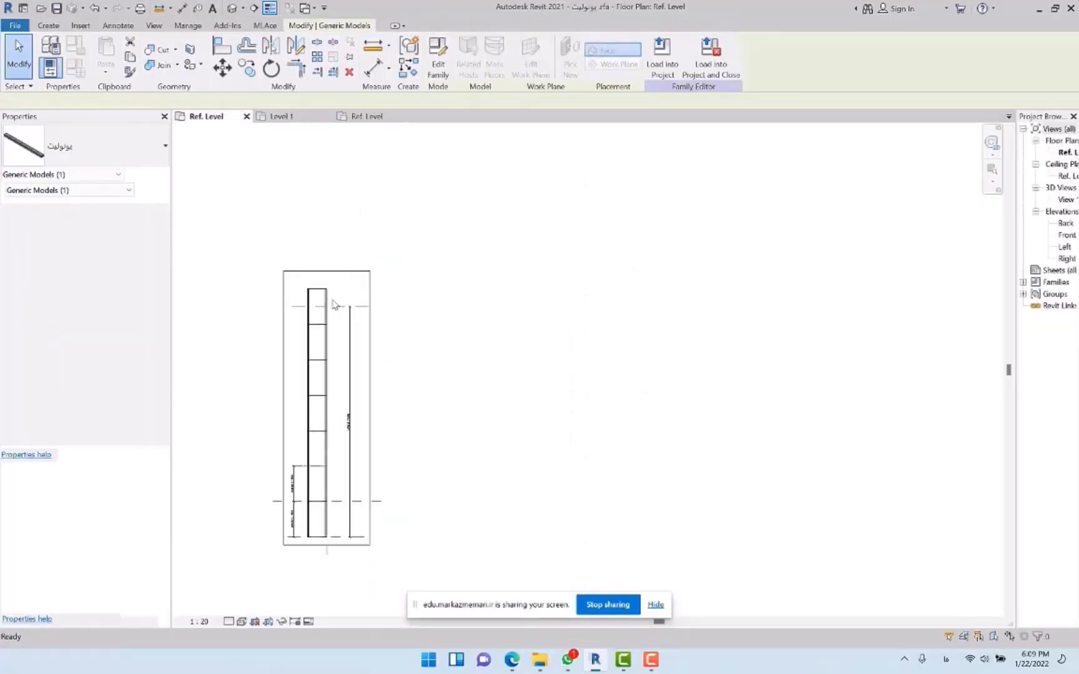
double_click(333, 304)
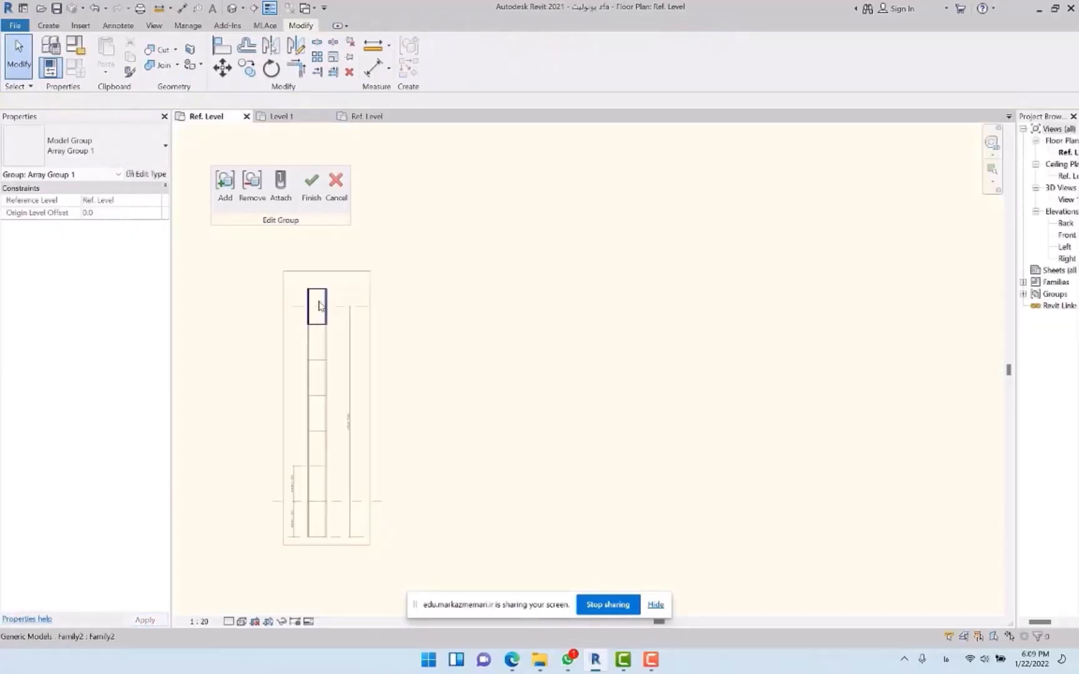
click(319, 305)
click(437, 66)
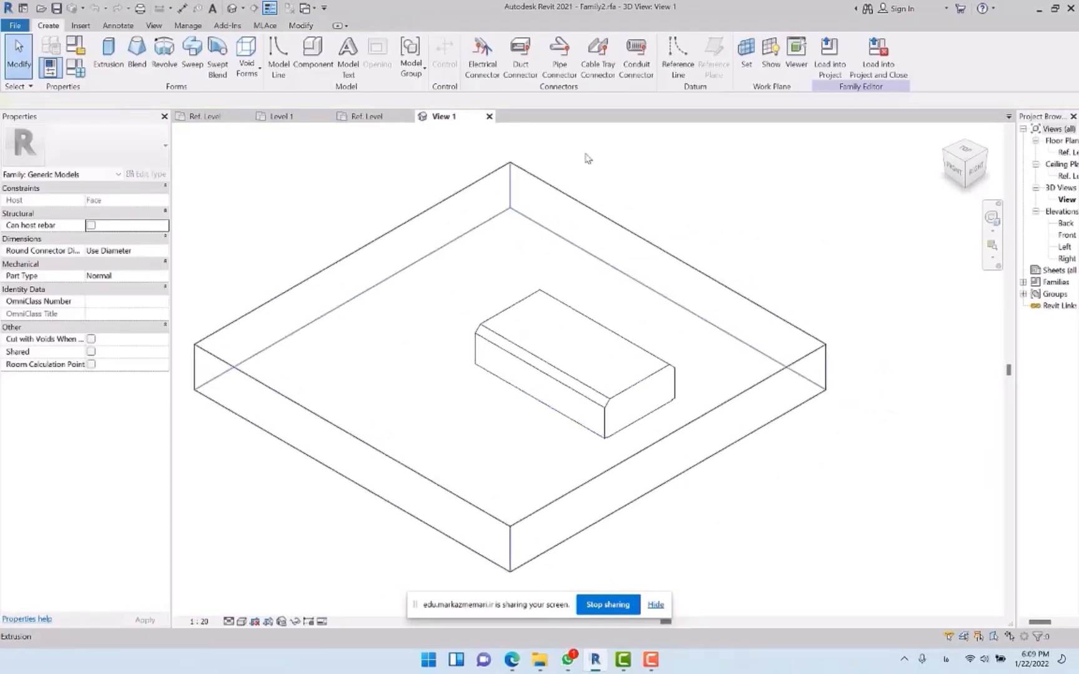
Load Family2 into Family1 only, leaving Project2 out
click(829, 55)
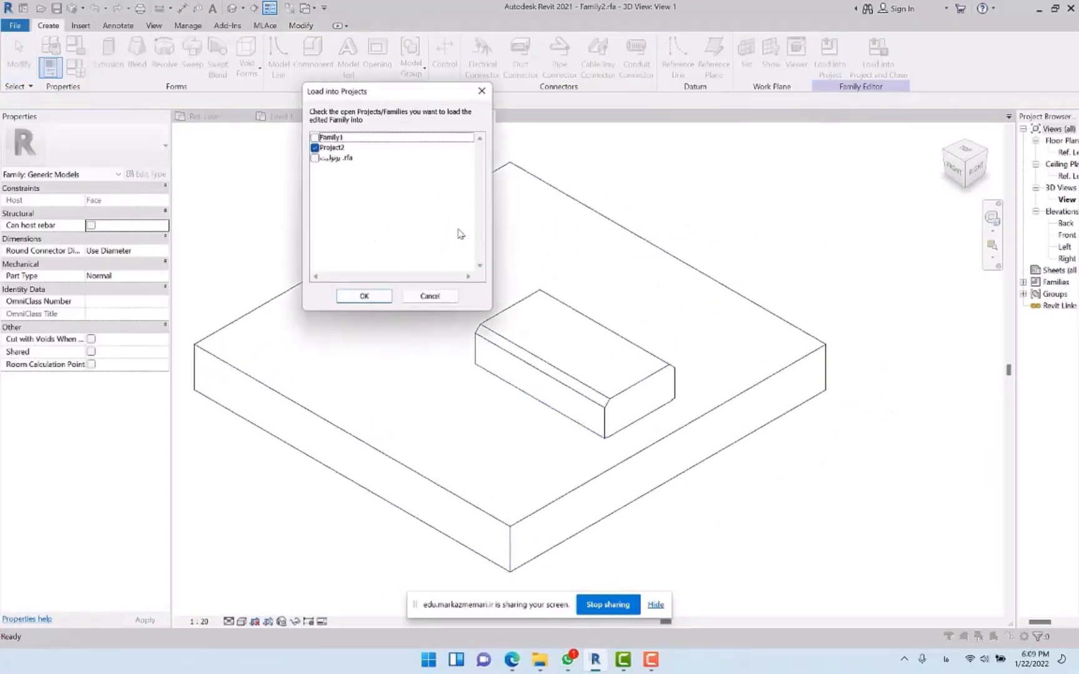
click(315, 148)
click(315, 138)
click(365, 295)
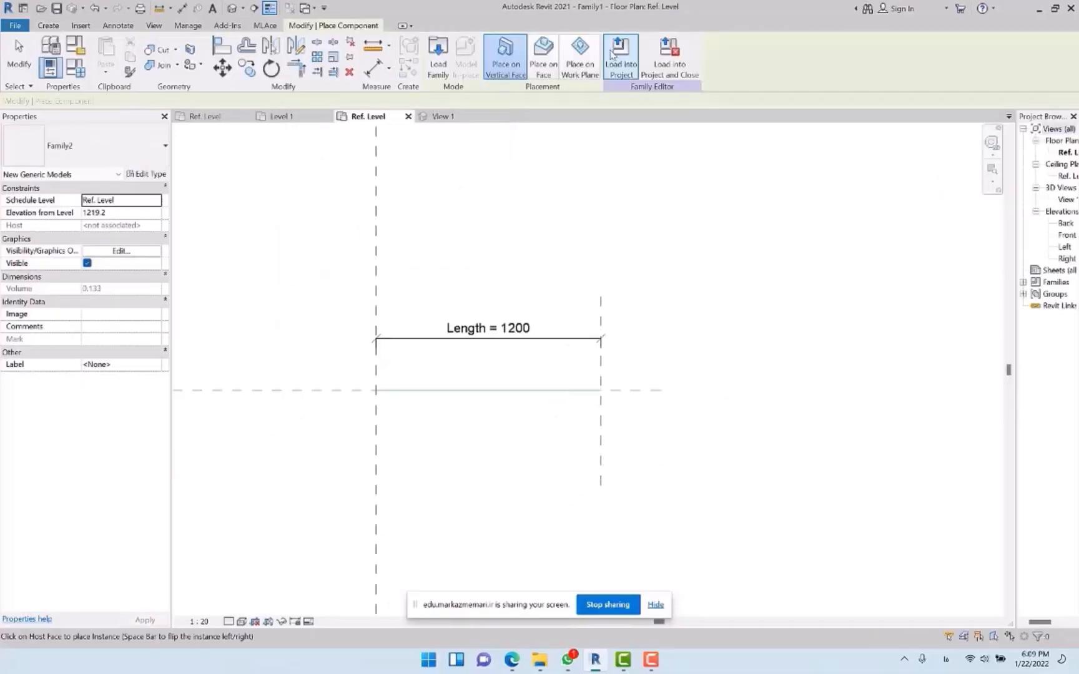
Place one Family2 instance on the work plane, just below the reference line near its start
click(581, 59)
scroll(453, 339, up, 2)
scroll(333, 404, down, 5)
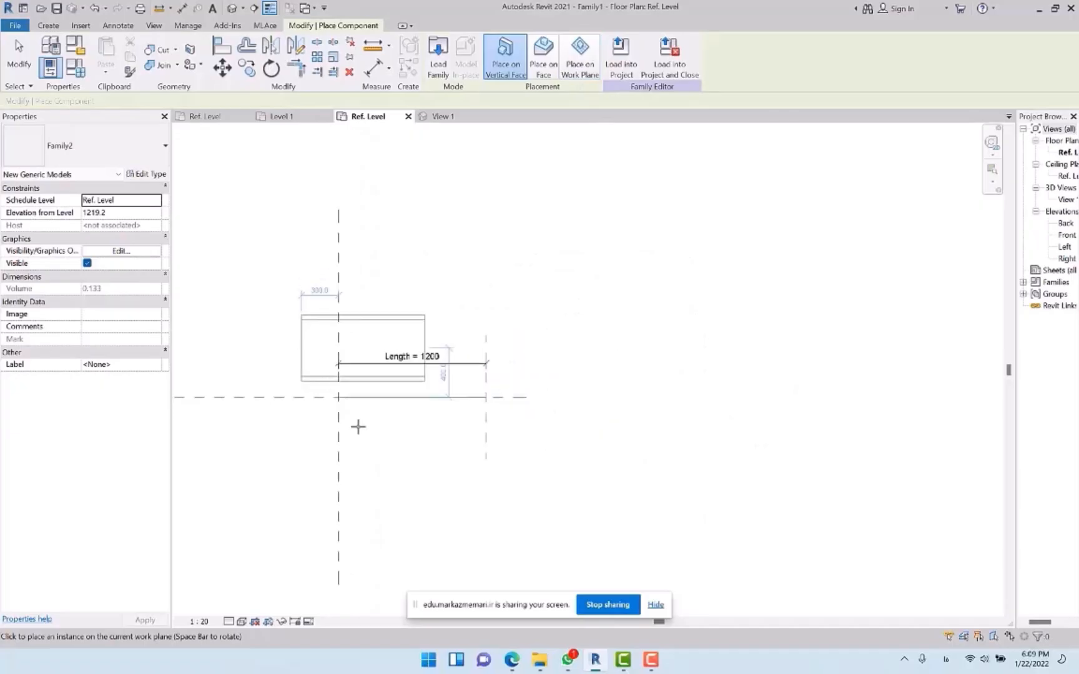
click(347, 449)
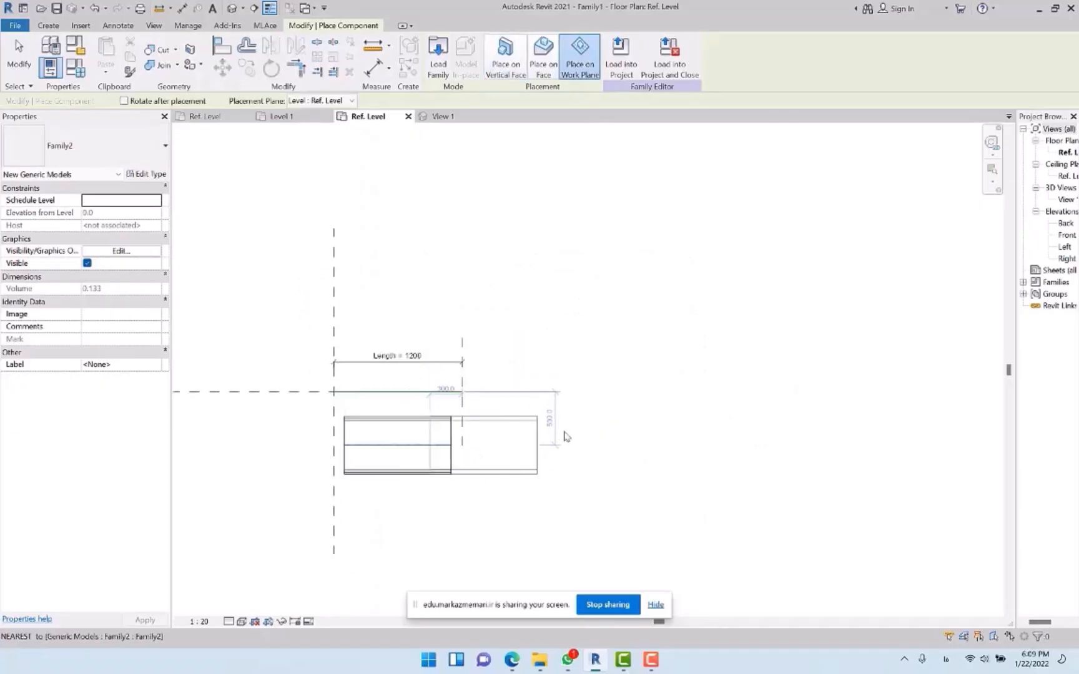
key(Escape)
Move the Right reference plane outward to stretch the family's Length to about 9400
middle_drag(564, 436, 415, 394)
click(313, 304)
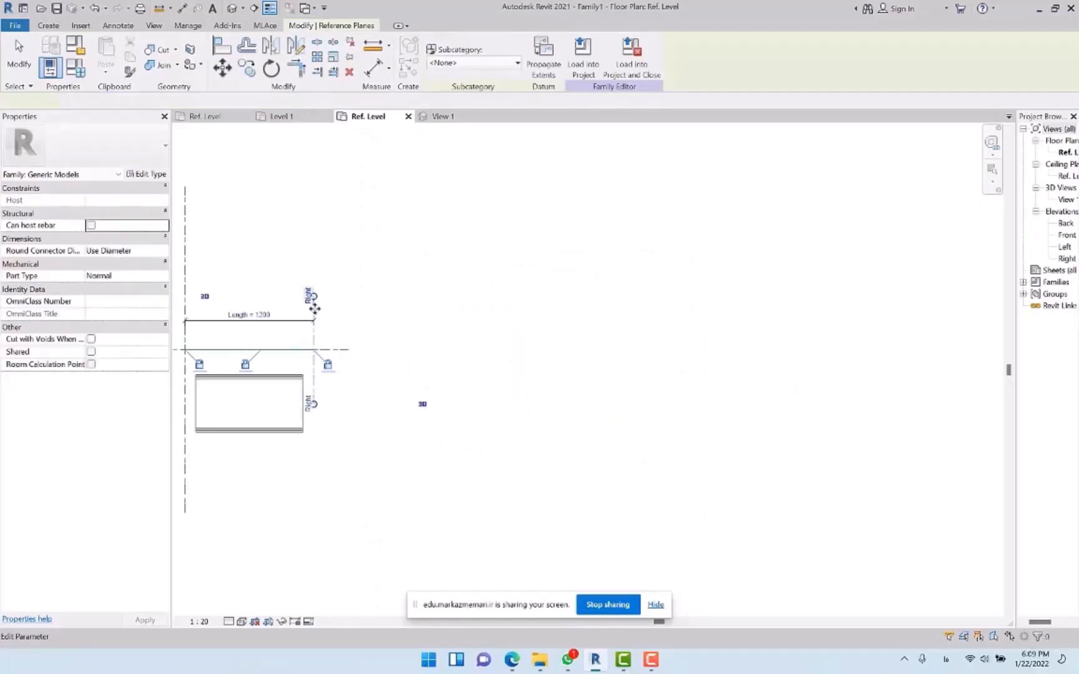
drag(316, 335, 904, 345)
click(497, 458)
scroll(380, 376, down, 2)
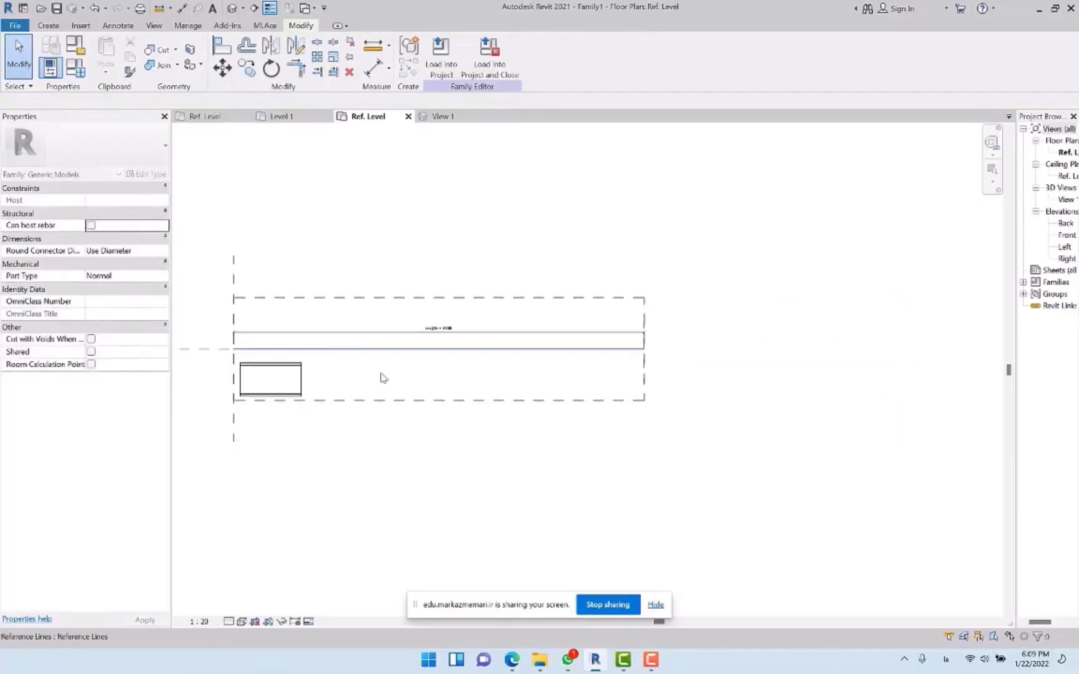
scroll(655, 374, up, 1)
click(652, 370)
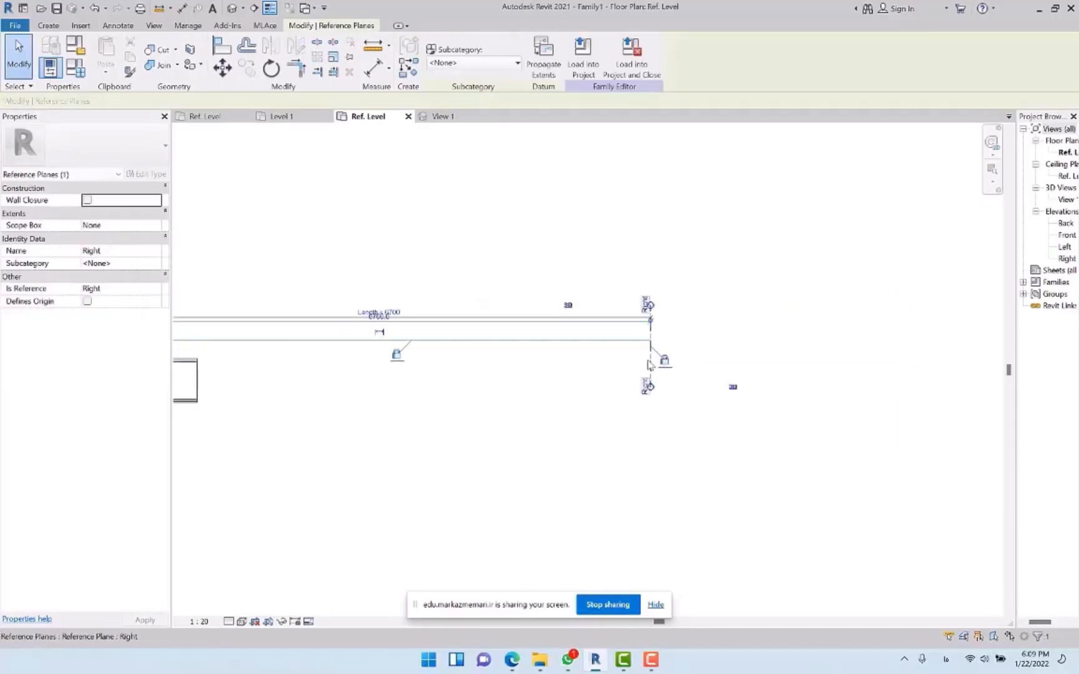
drag(662, 363, 869, 354)
click(418, 431)
middle_drag(417, 431, 714, 425)
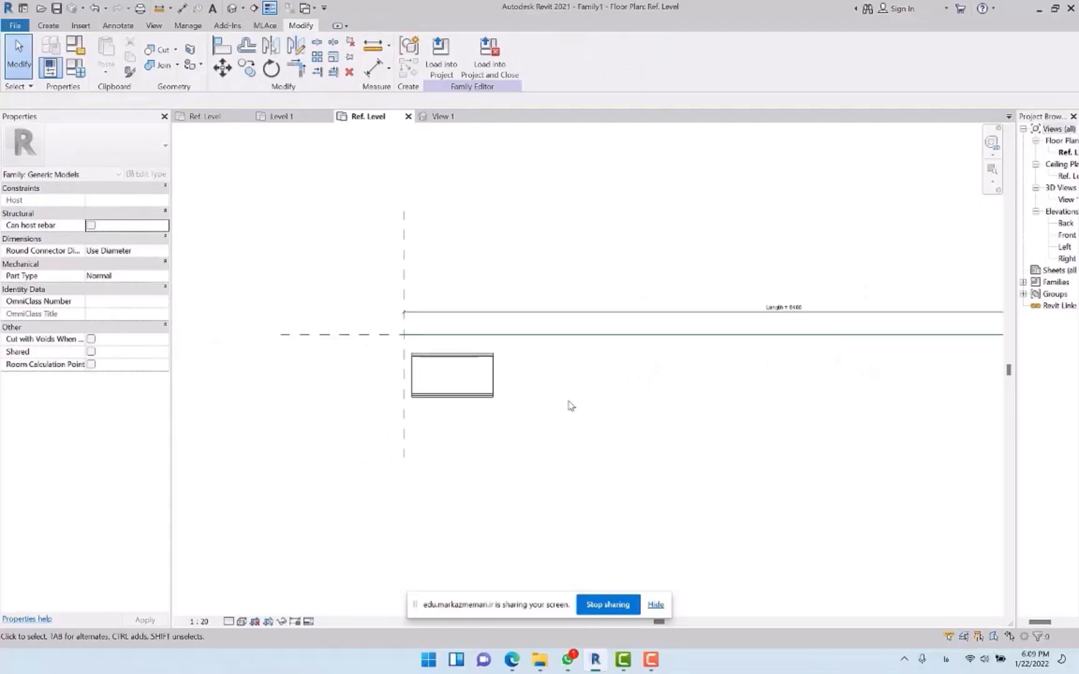
Examine the type properties of the placed Family2 instance, including its L dimension
click(476, 384)
click(153, 176)
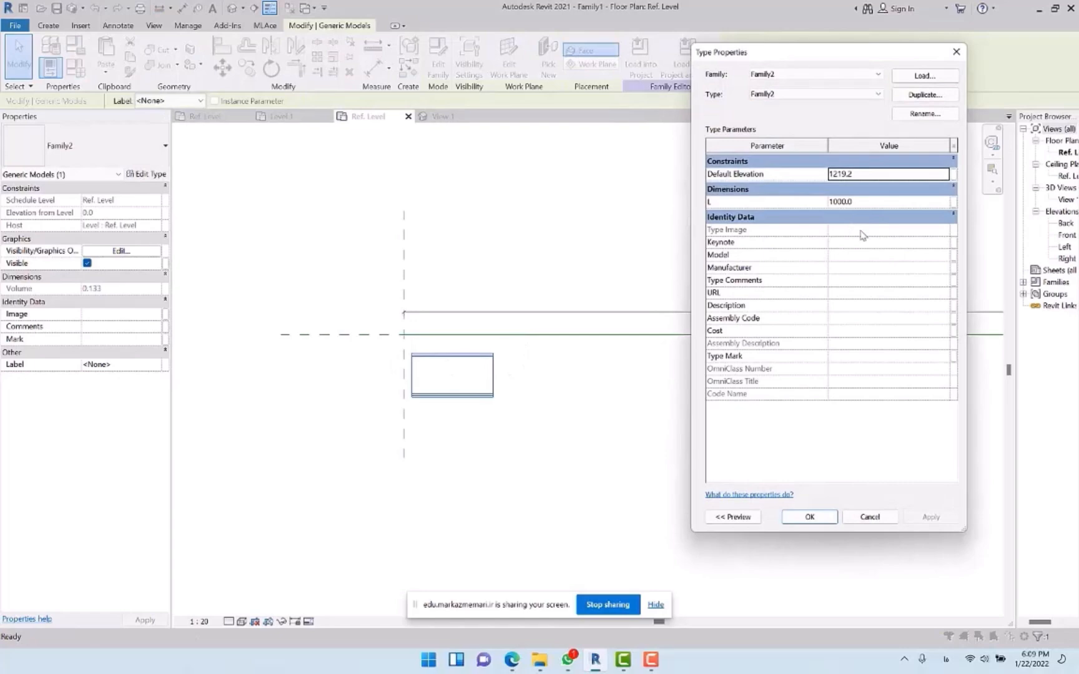
key(Escape)
key(Escape)
Align the start edge of the Family2 block with the vertical reference plane at the line's origin
scroll(573, 364, up, 1)
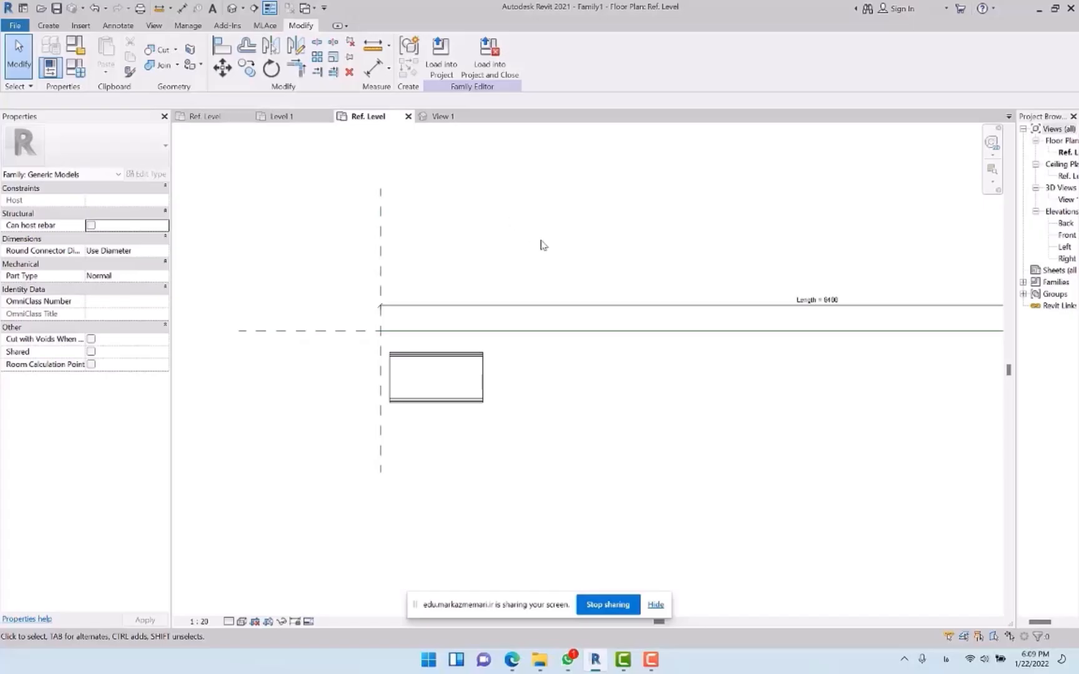
key(a)
key(l)
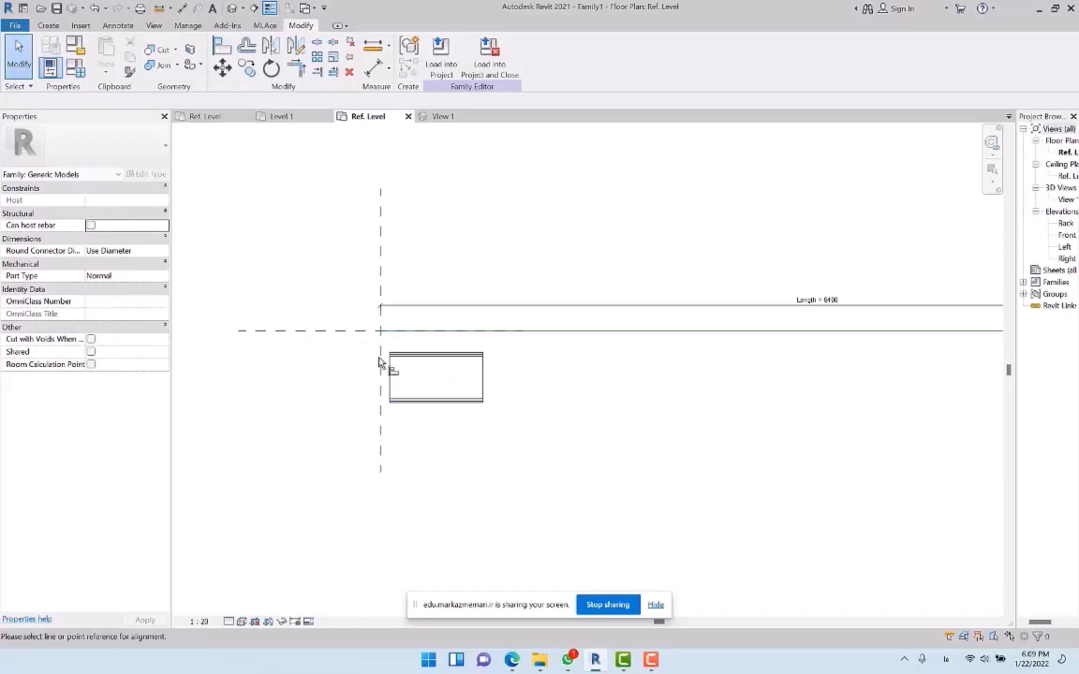
click(380, 365)
click(389, 376)
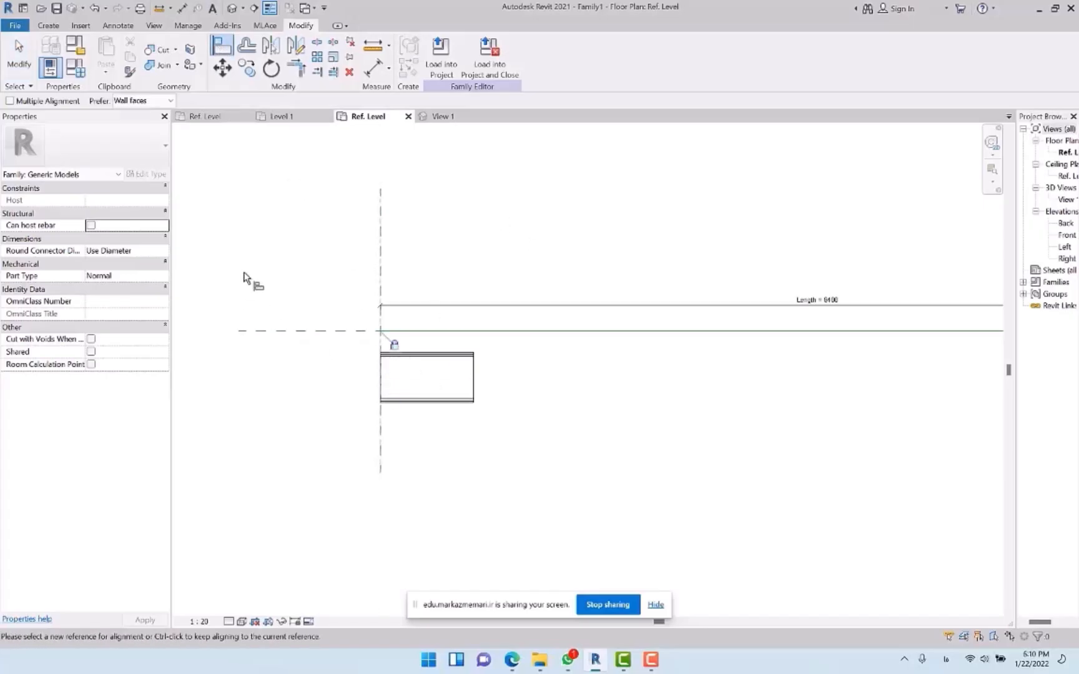
scroll(247, 280, down, 1)
middle_drag(488, 354, 395, 302)
key(Escape)
key(Escape)
Array the Family2 block horizontally with Group and Associate, spacing copies by one block length of 1000 for a count of 5
click(300, 323)
click(326, 347)
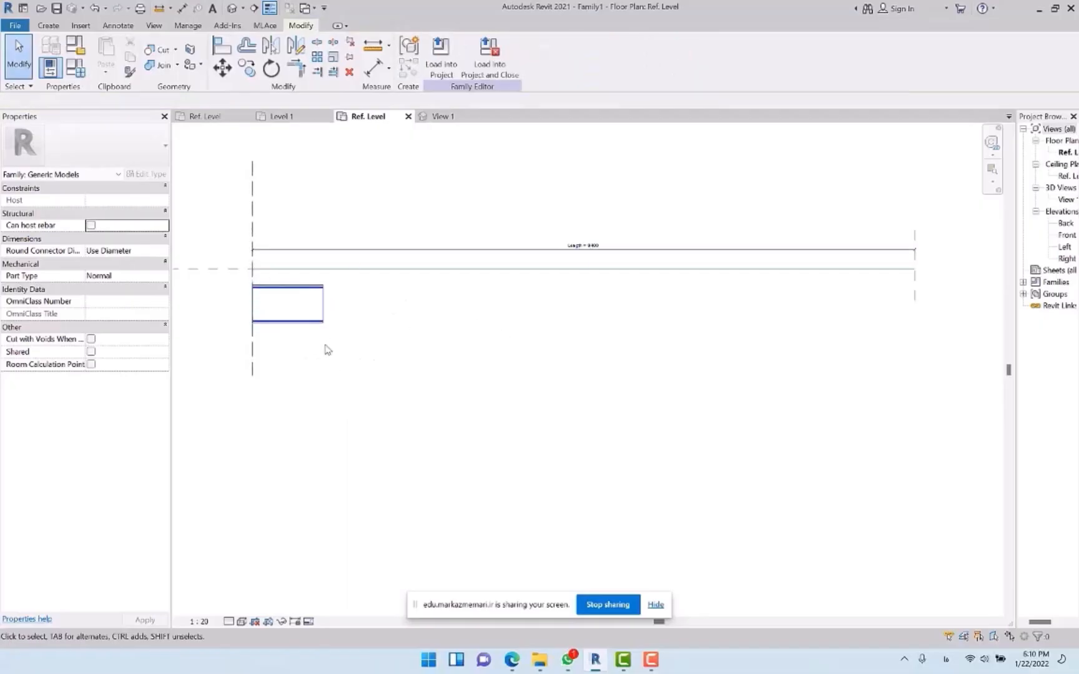
click(316, 323)
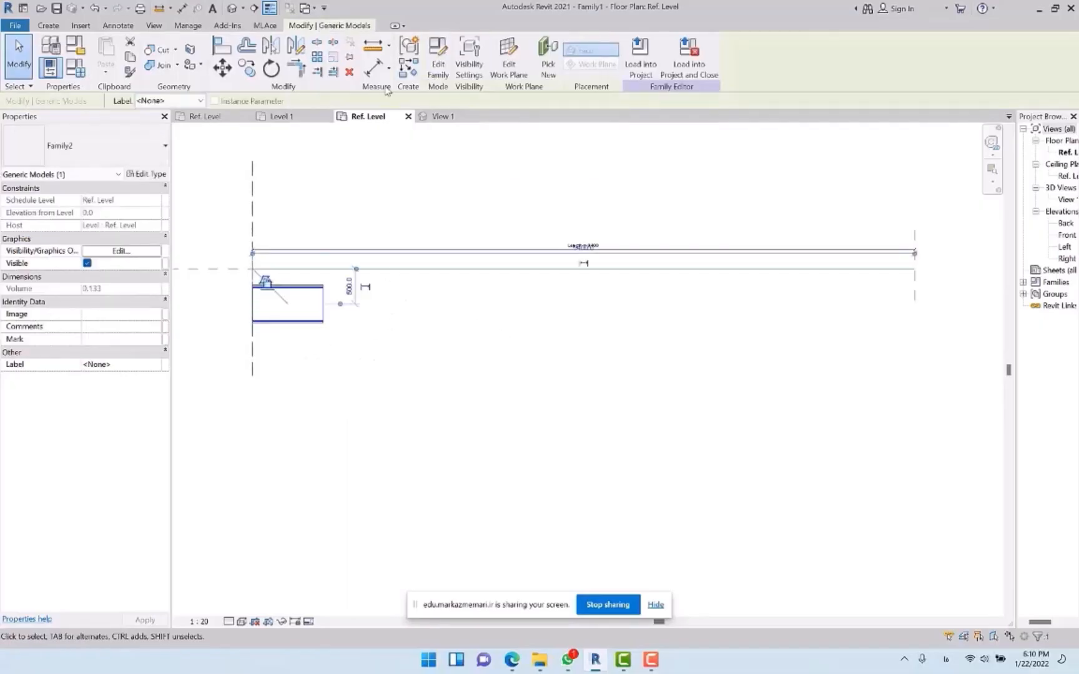
key(m)
key(v)
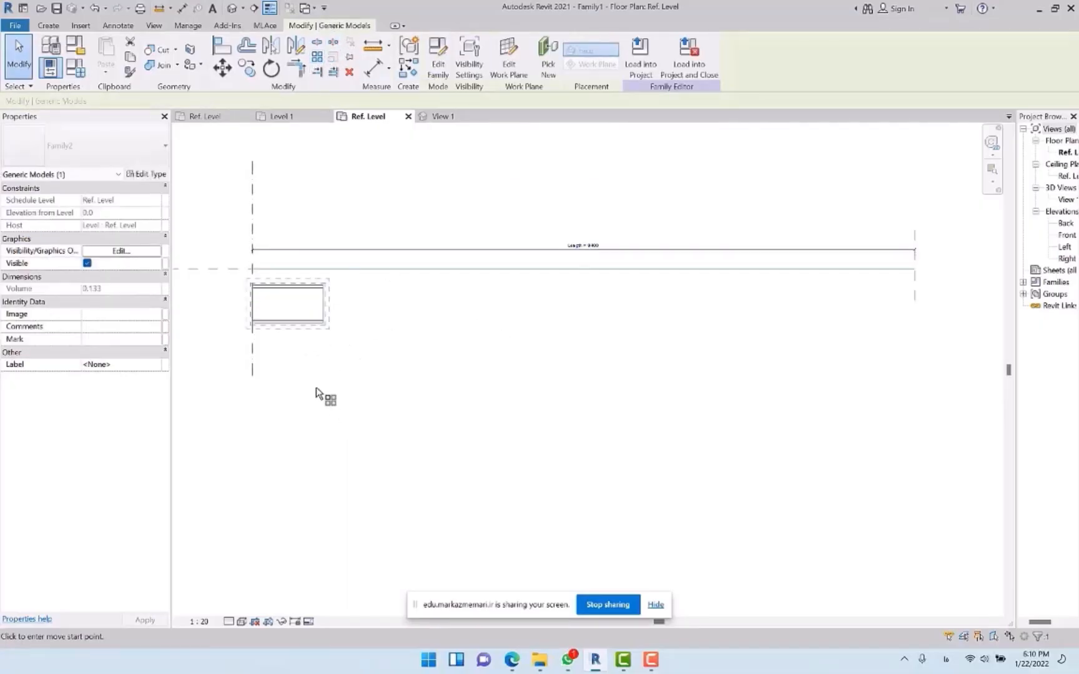
key(a)
key(r)
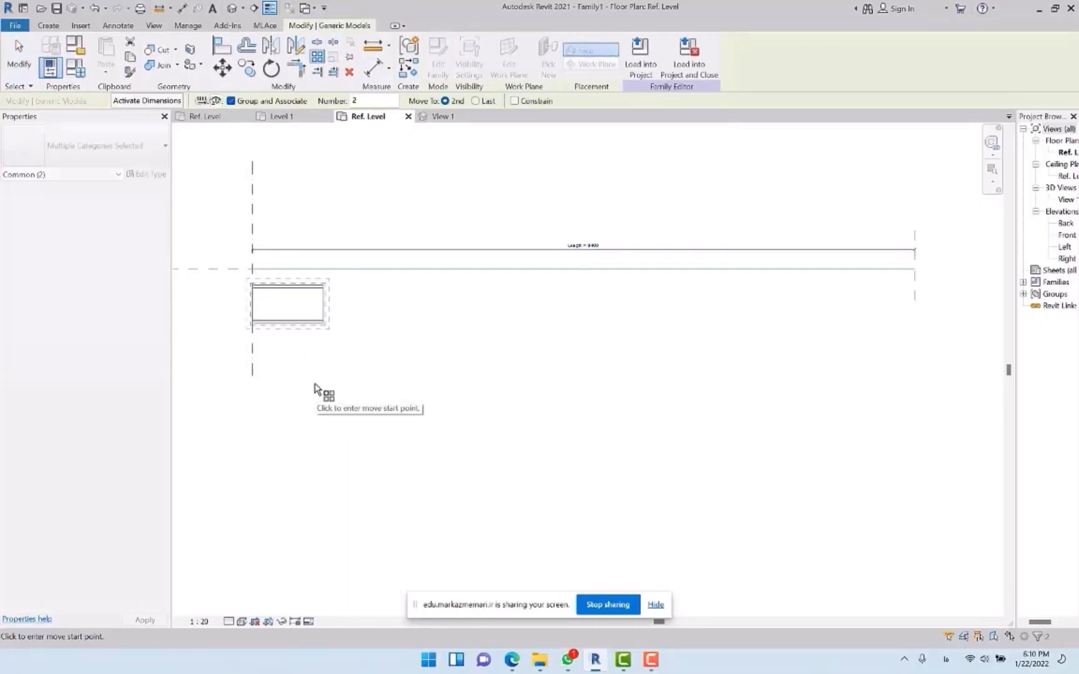
click(252, 323)
click(324, 325)
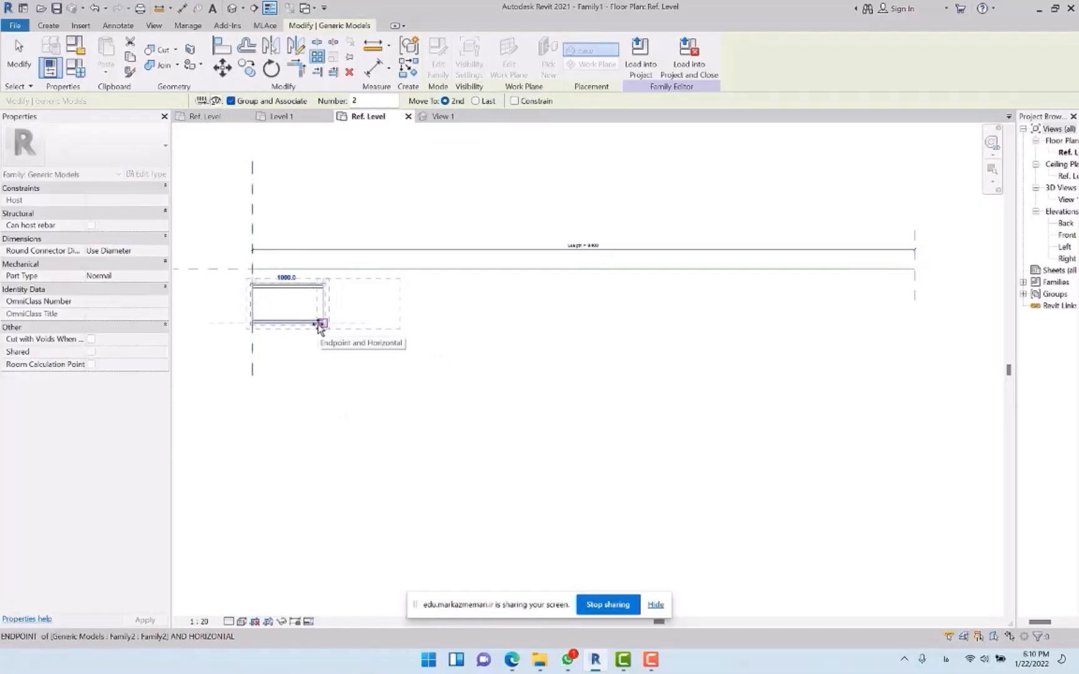
click(320, 324)
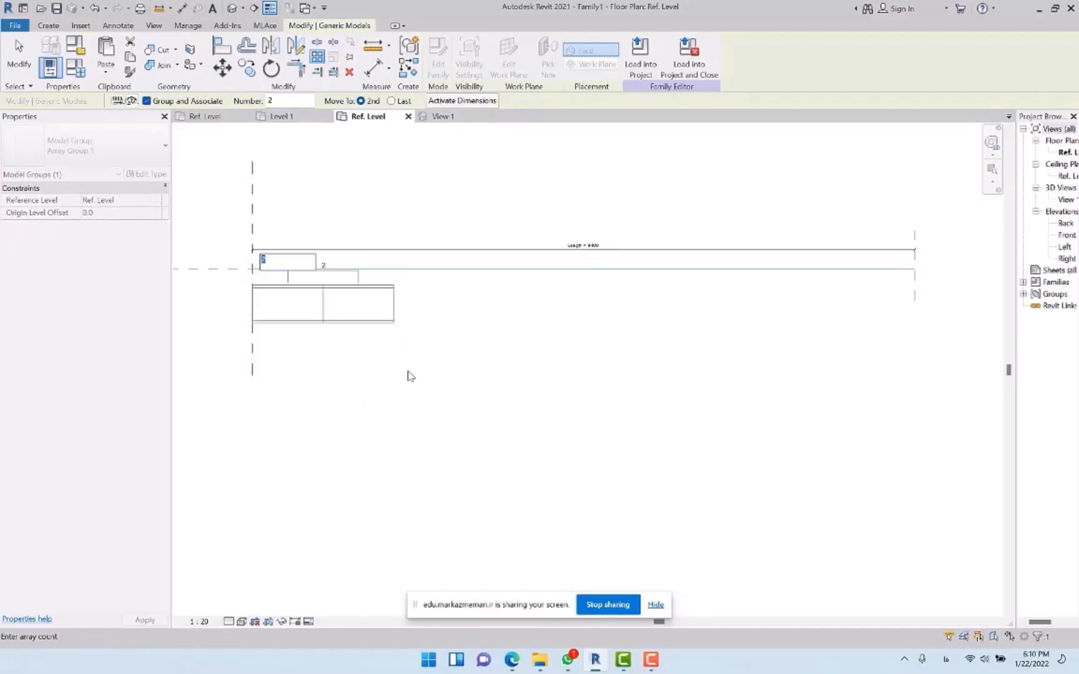
text(5)
key(Return)
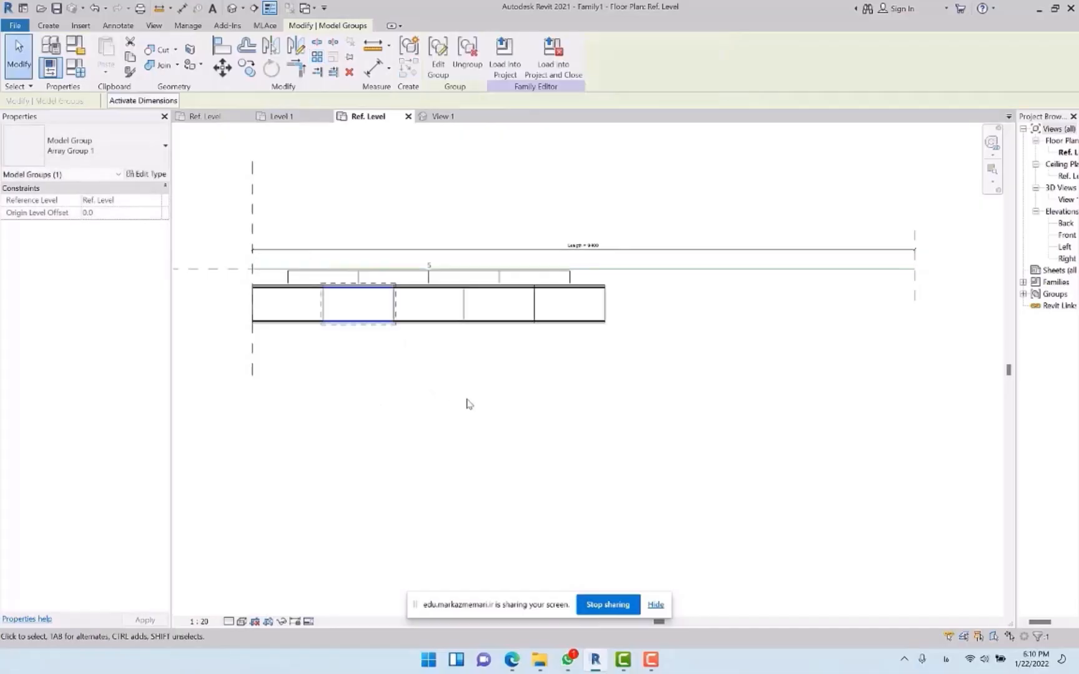
key(Escape)
Label the array's count with a new instance family parameter named Num
middle_drag(565, 353, 590, 381)
scroll(547, 271, up, 3)
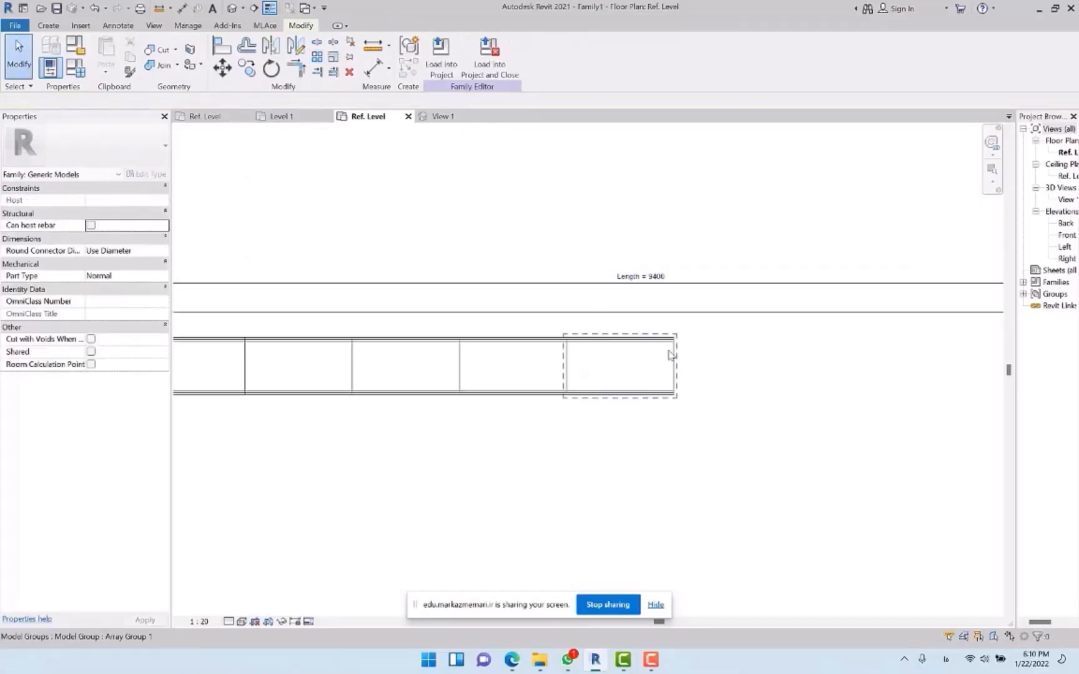
click(671, 354)
scroll(717, 369, down, 2)
scroll(313, 317, up, 2)
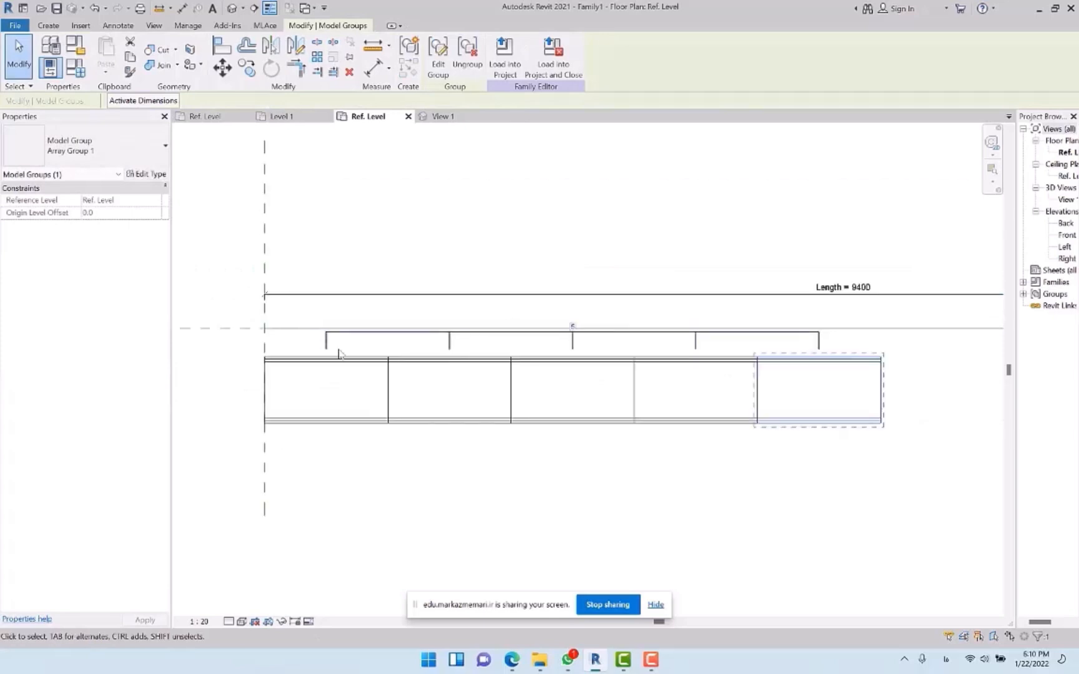
click(323, 334)
middle_drag(501, 332, 434, 254)
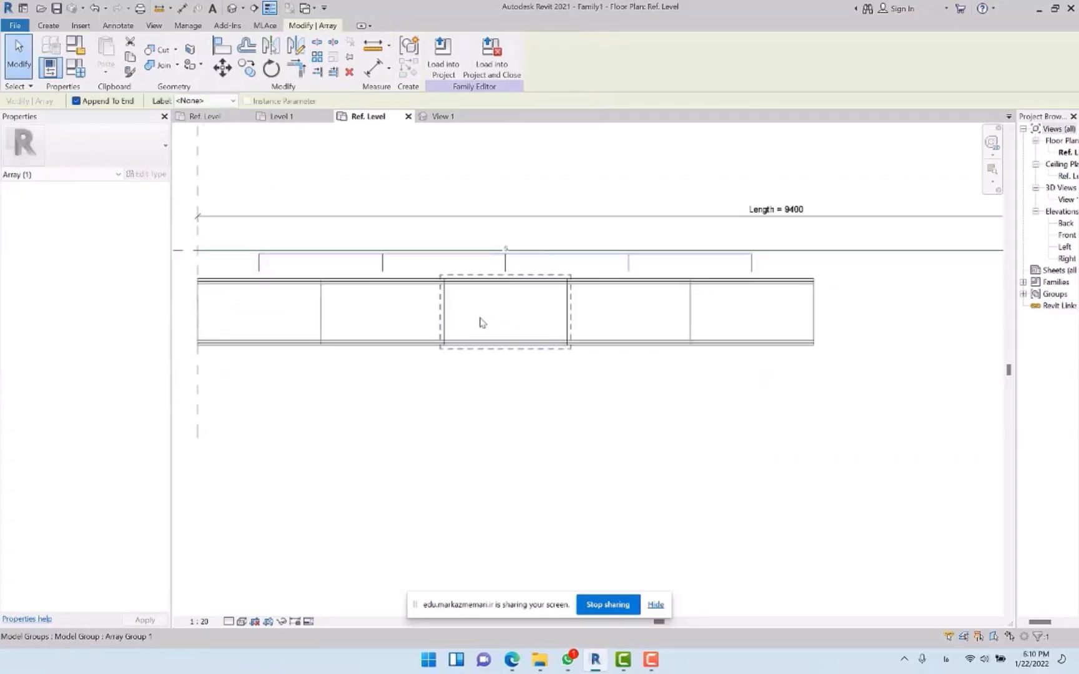
click(212, 100)
click(237, 125)
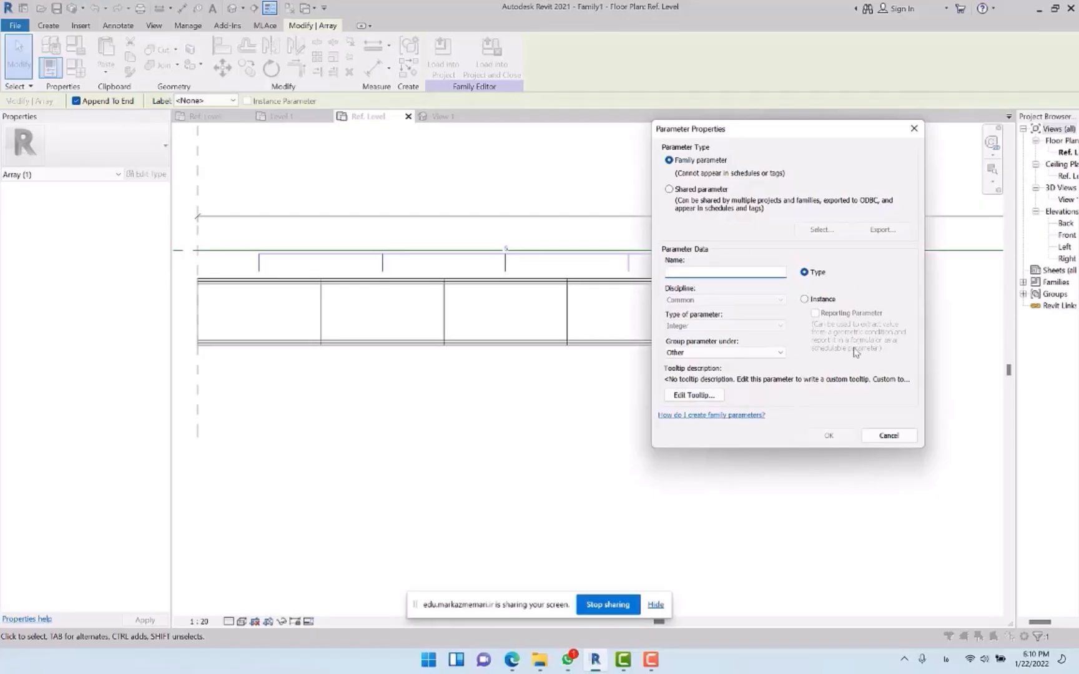
click(805, 299)
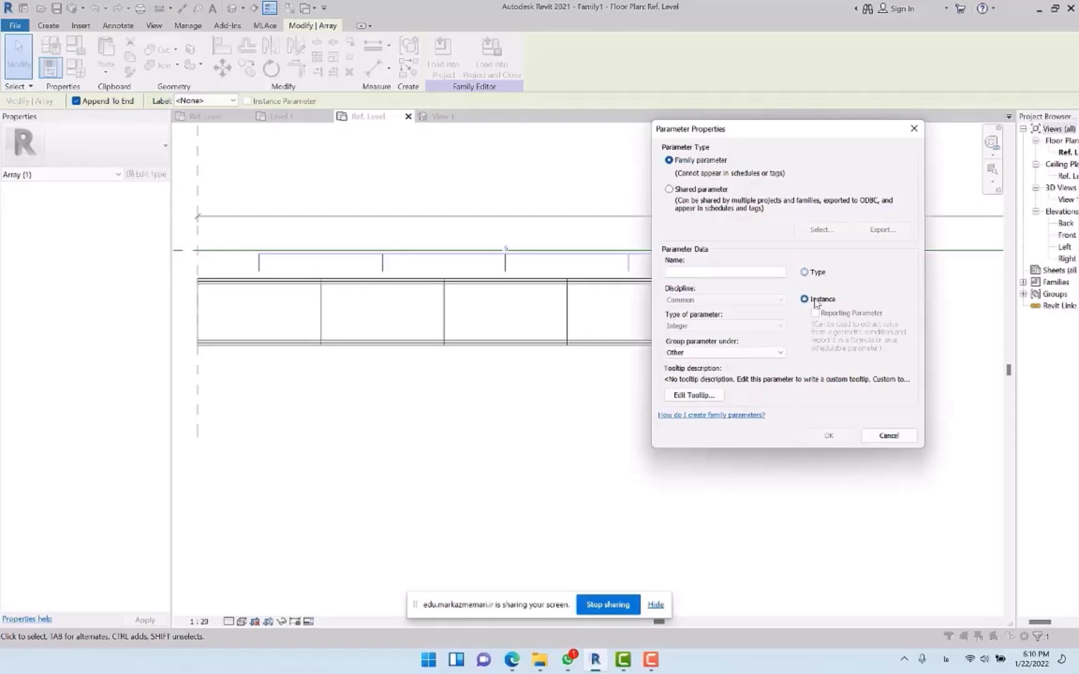
click(763, 273)
text(ا)
key(BackSpace)
text(Num)
key(Return)
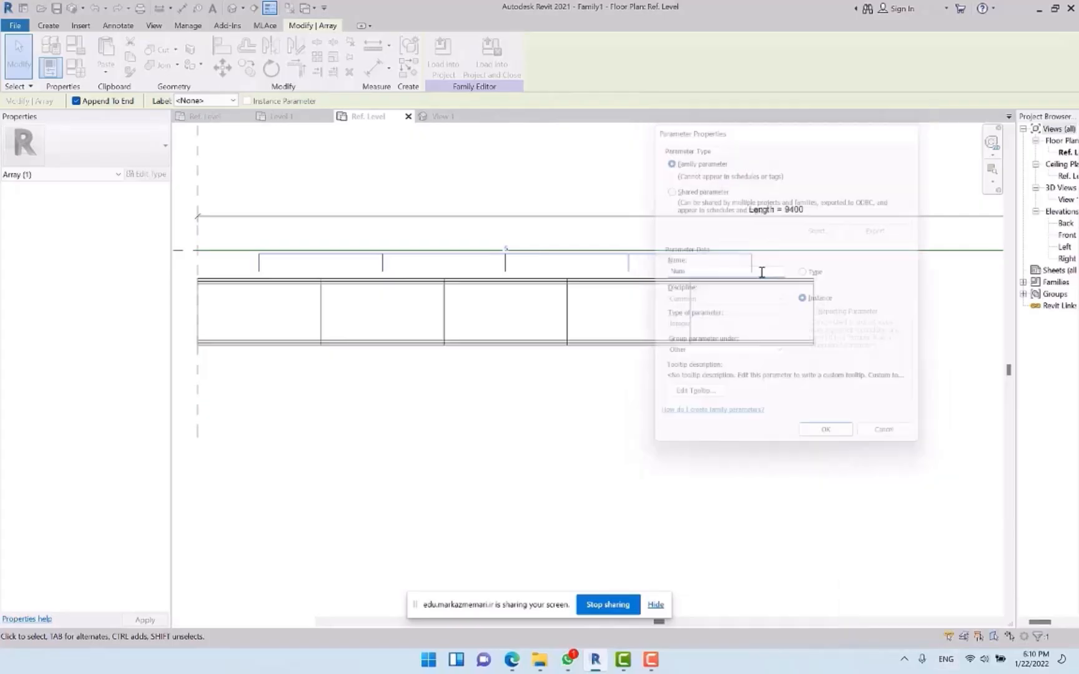
scroll(545, 257, down, 3)
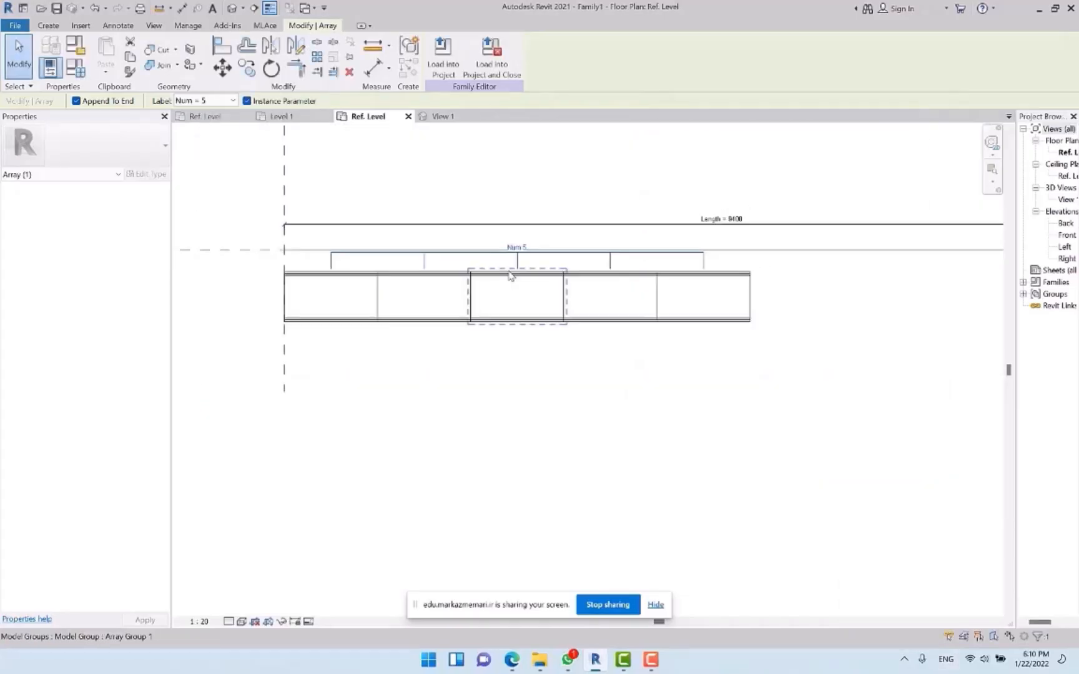
middle_drag(650, 323, 530, 340)
click(695, 383)
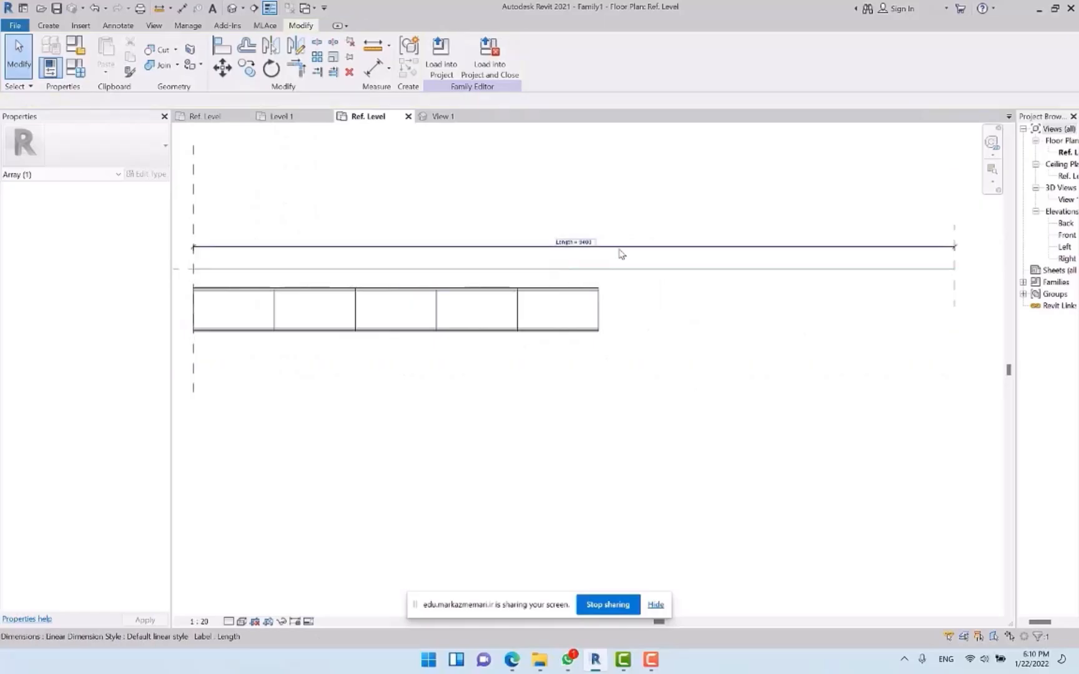
Set the family's Length parameter to 8500 and apply it to the model
click(574, 246)
click(77, 67)
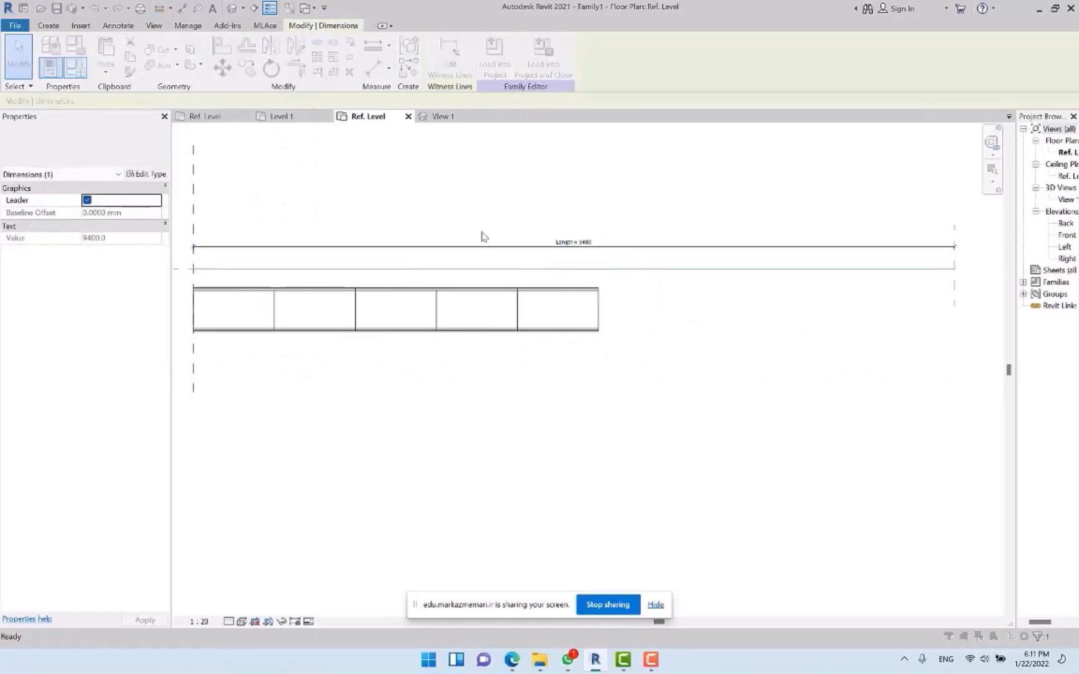
click(838, 151)
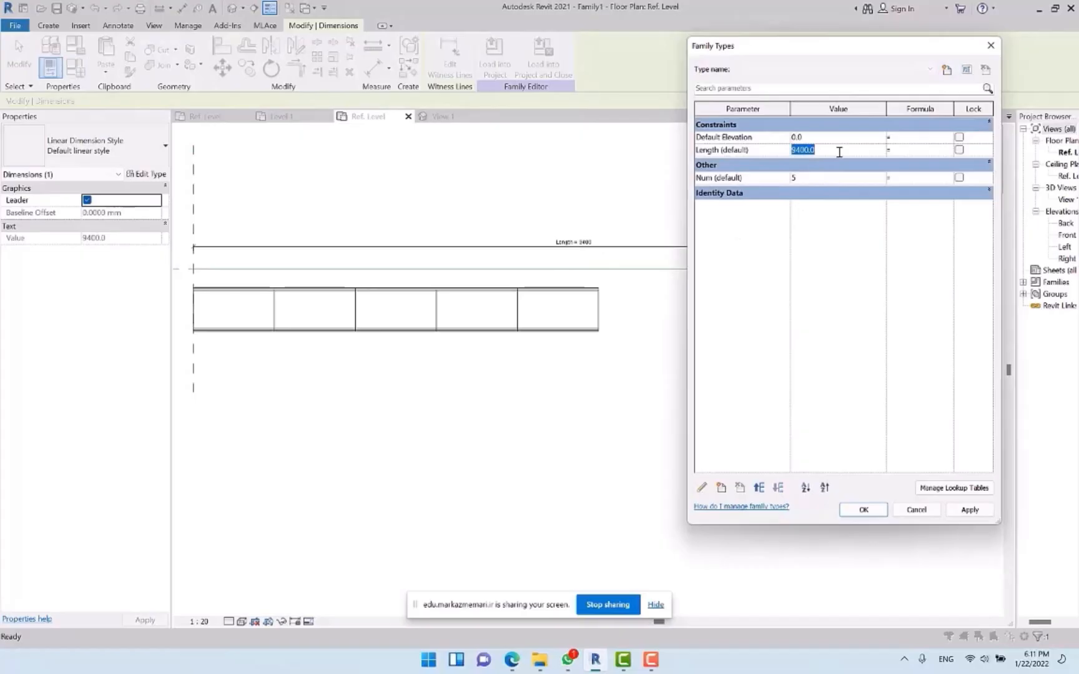
text(8500)
key(Tab)
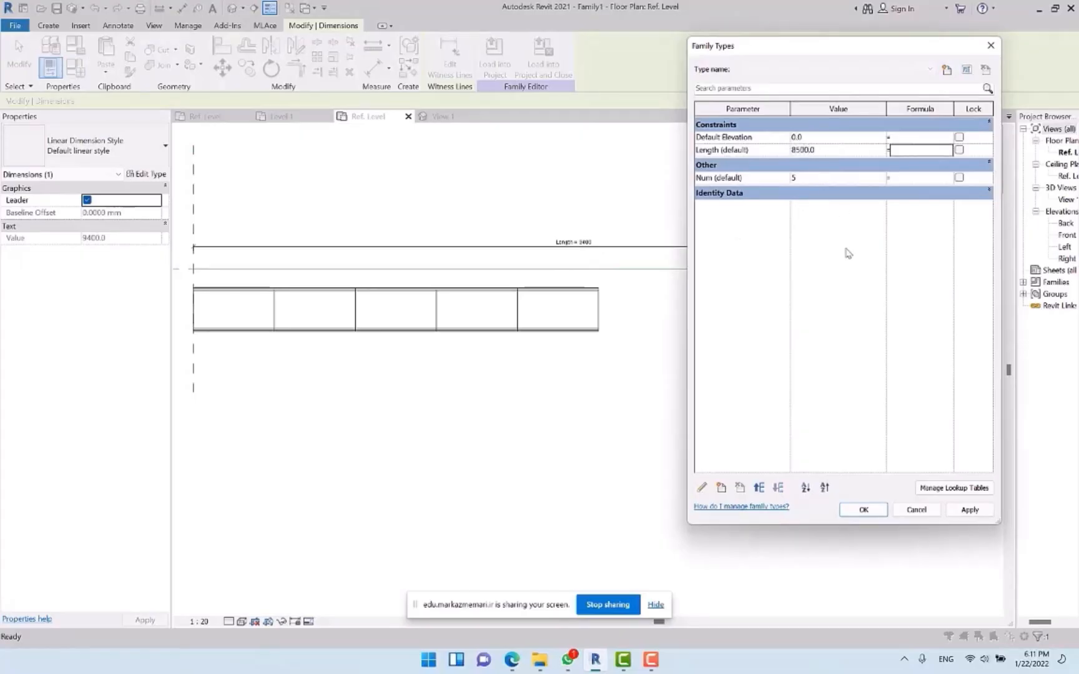
click(863, 510)
click(699, 426)
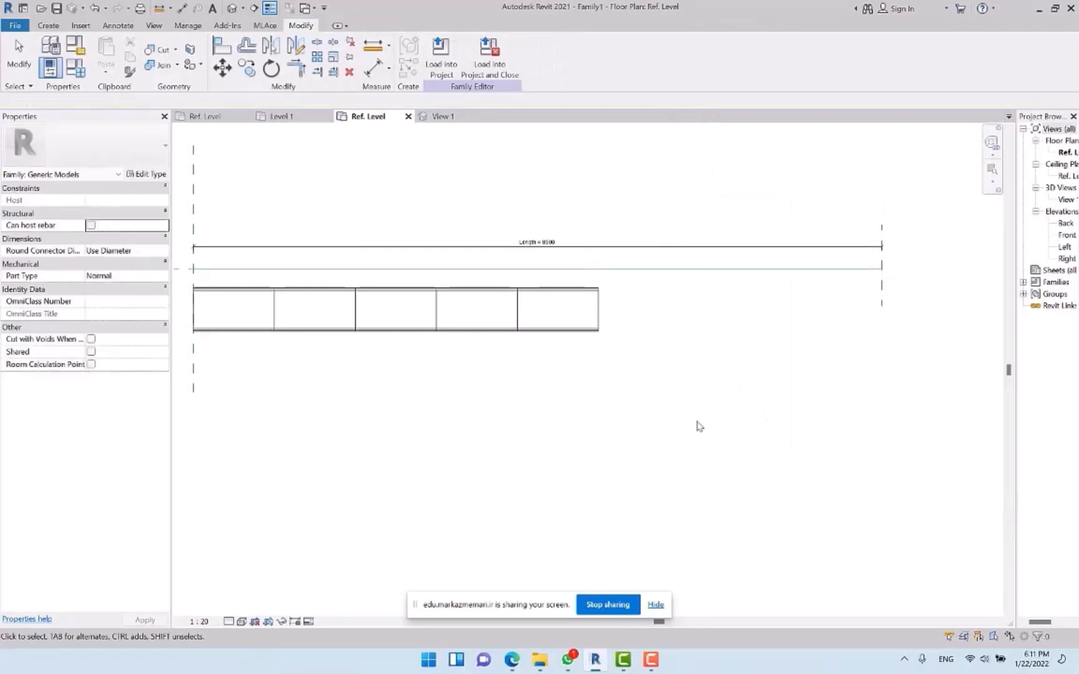
Drive the Num parameter with the formula Length / 1000 mm
scroll(533, 231, up, 3)
scroll(532, 231, up, 2)
scroll(566, 284, down, 4)
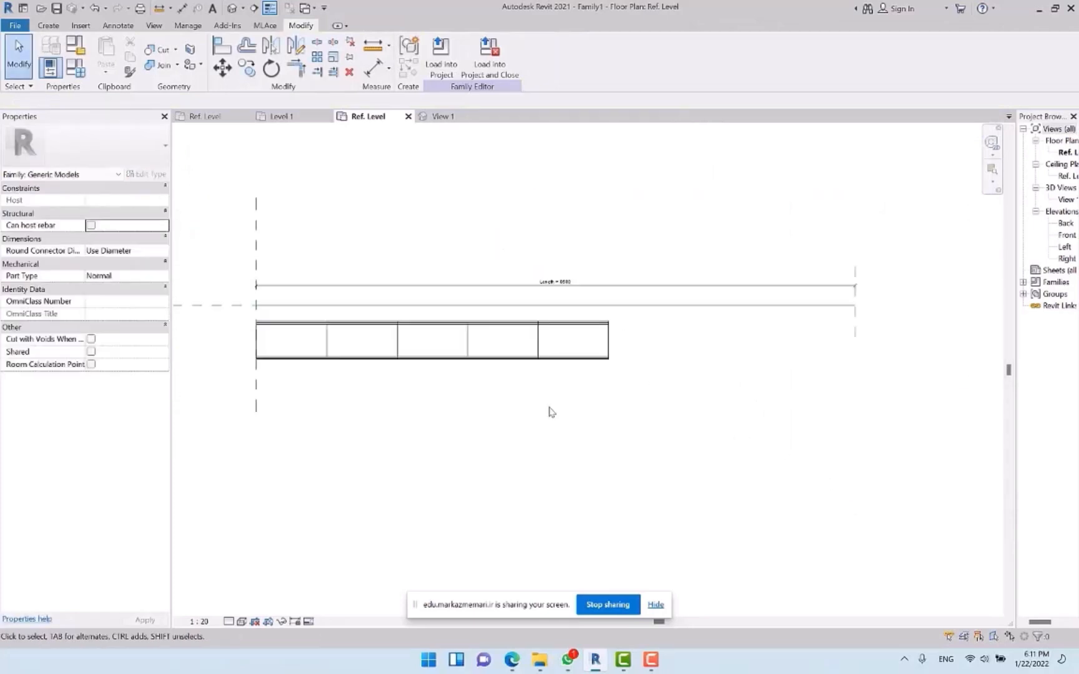
click(76, 68)
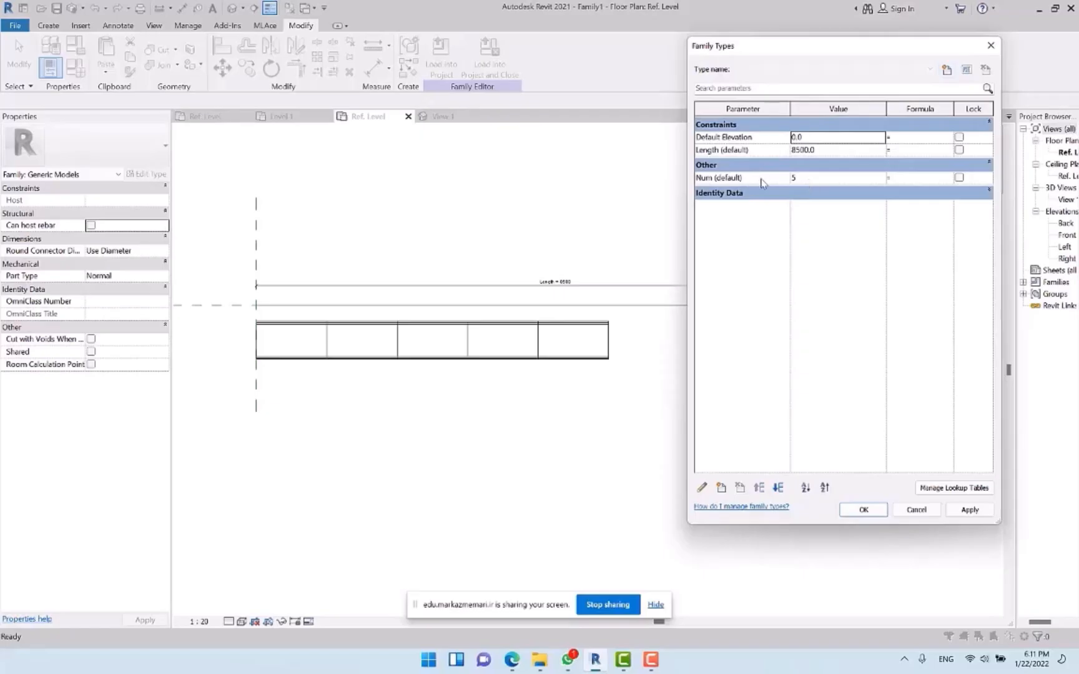
click(823, 179)
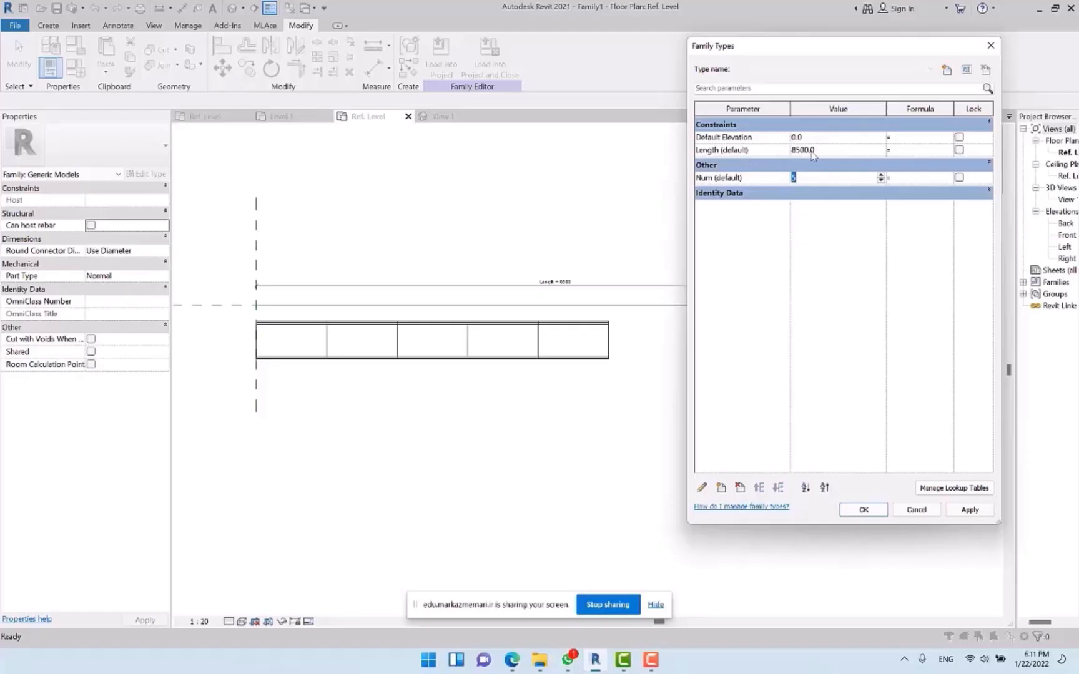
click(770, 150)
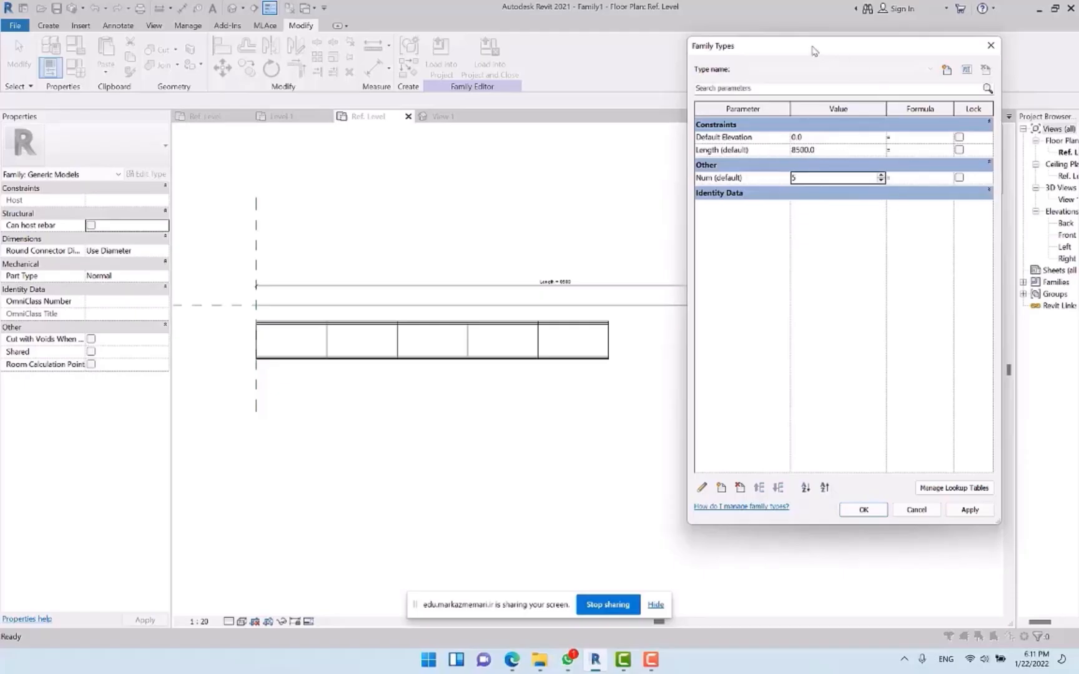
drag(812, 47, 647, 54)
drag(836, 529, 1011, 562)
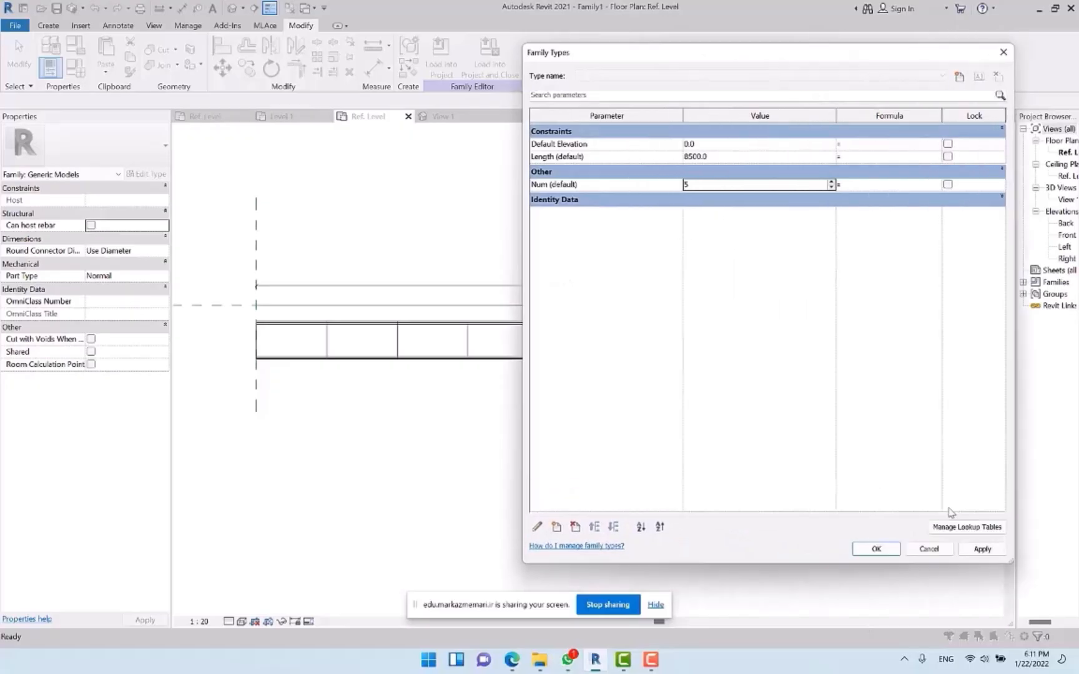
click(856, 184)
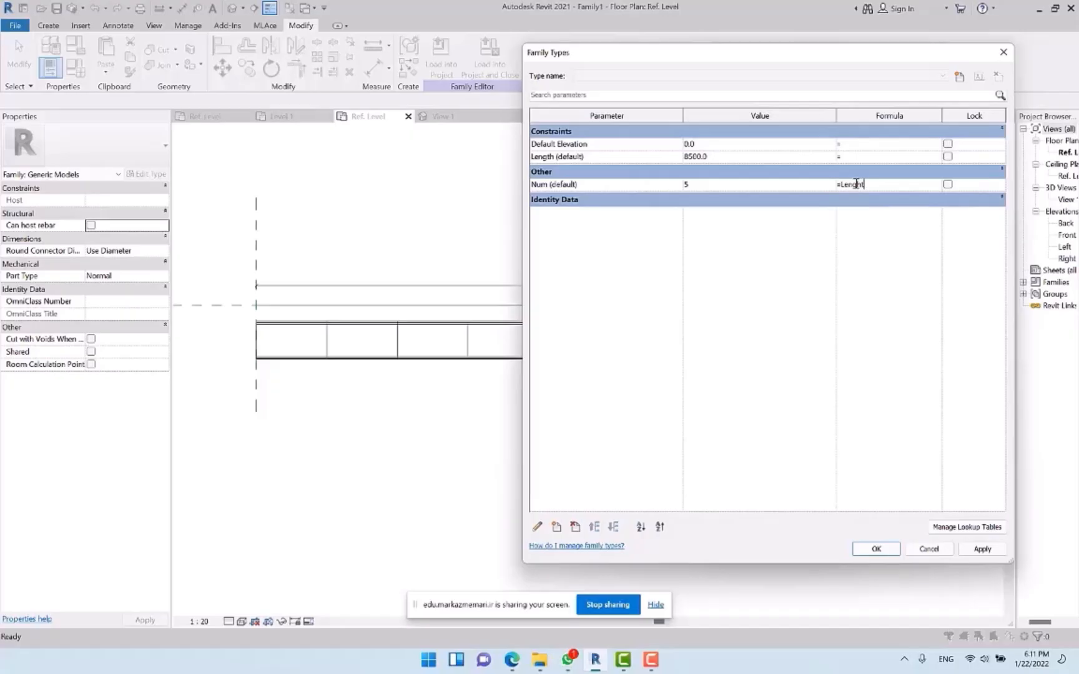
key(Return)
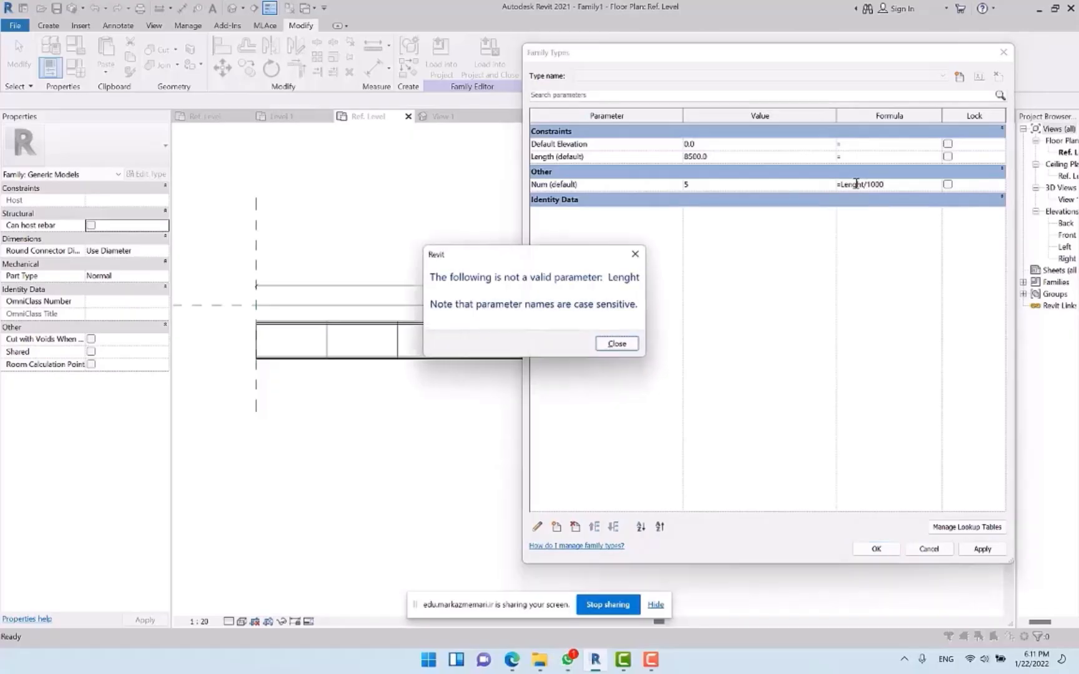
key(Return)
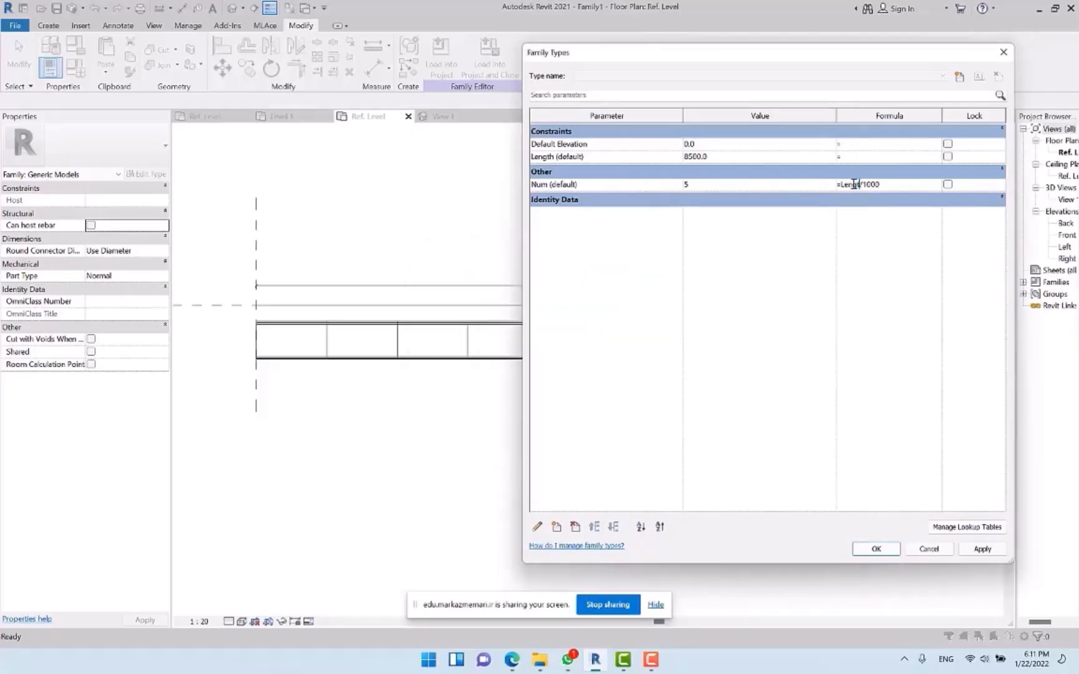
key(Tab)
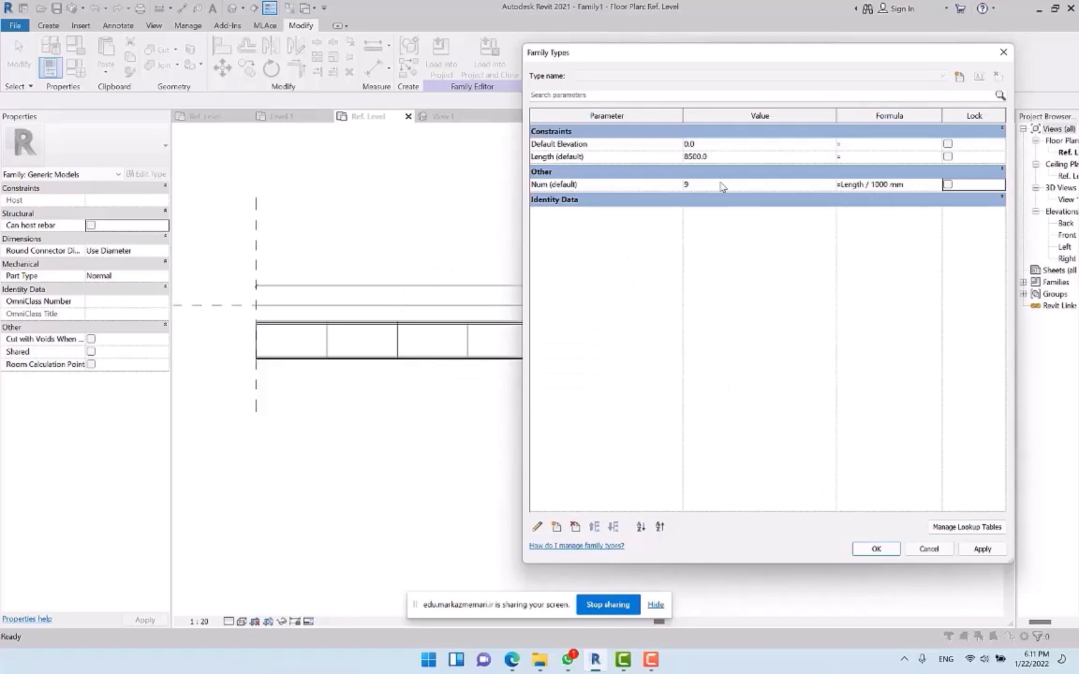
Set the family's Length parameter to 8400 and apply it with the Num formula
click(688, 155)
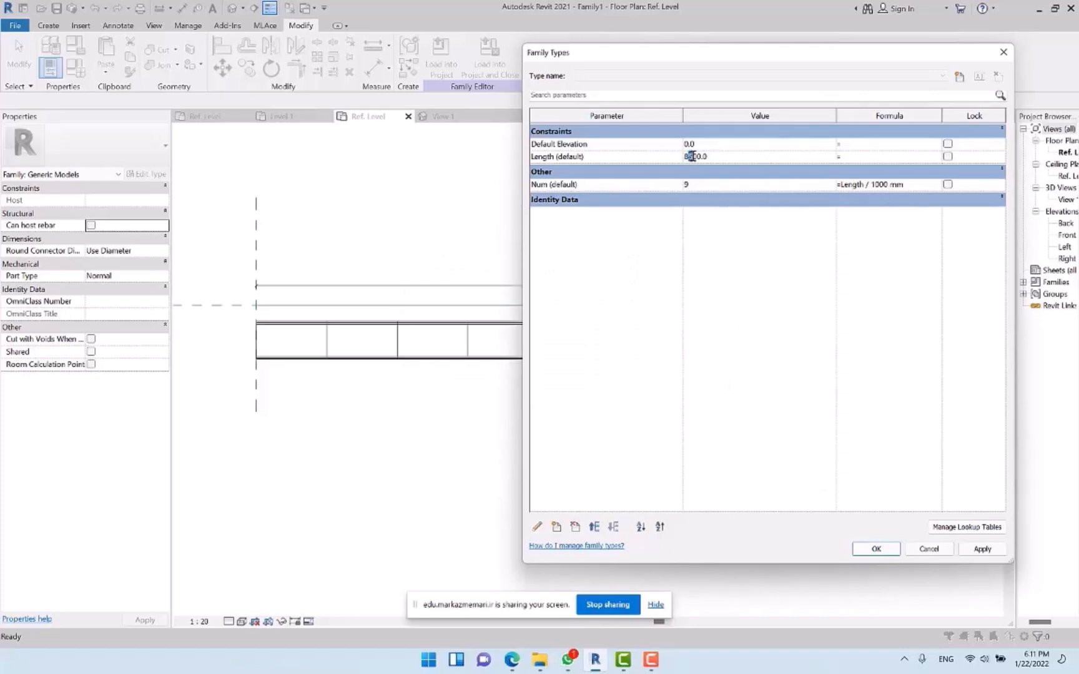
click(876, 549)
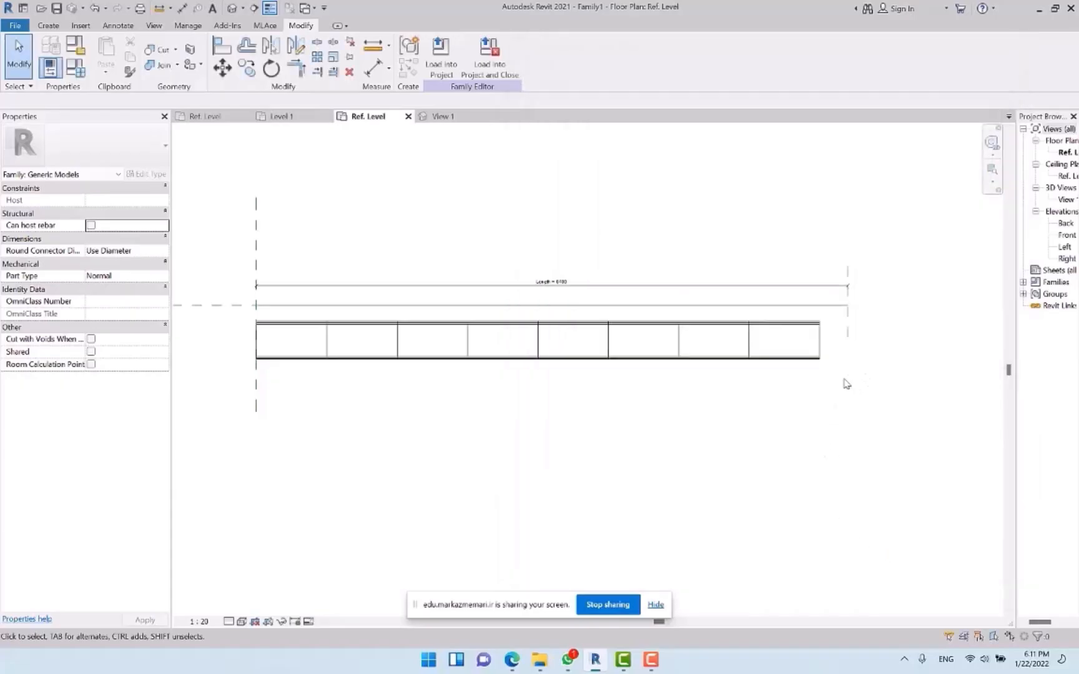
middle_drag(820, 411, 784, 340)
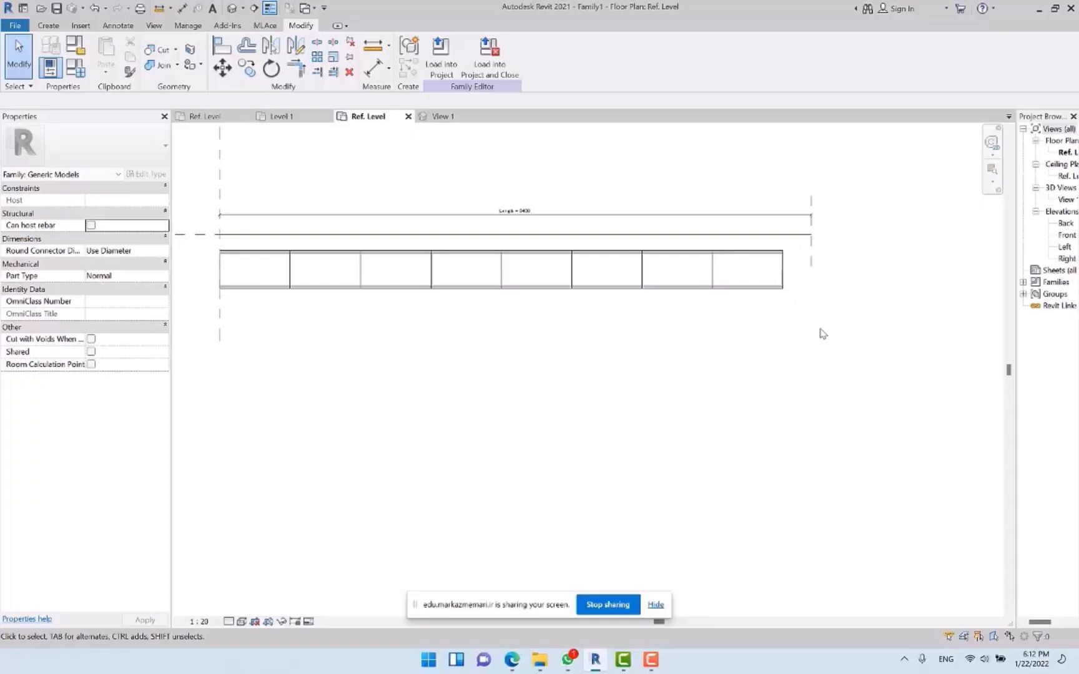
middle_drag(530, 374, 595, 410)
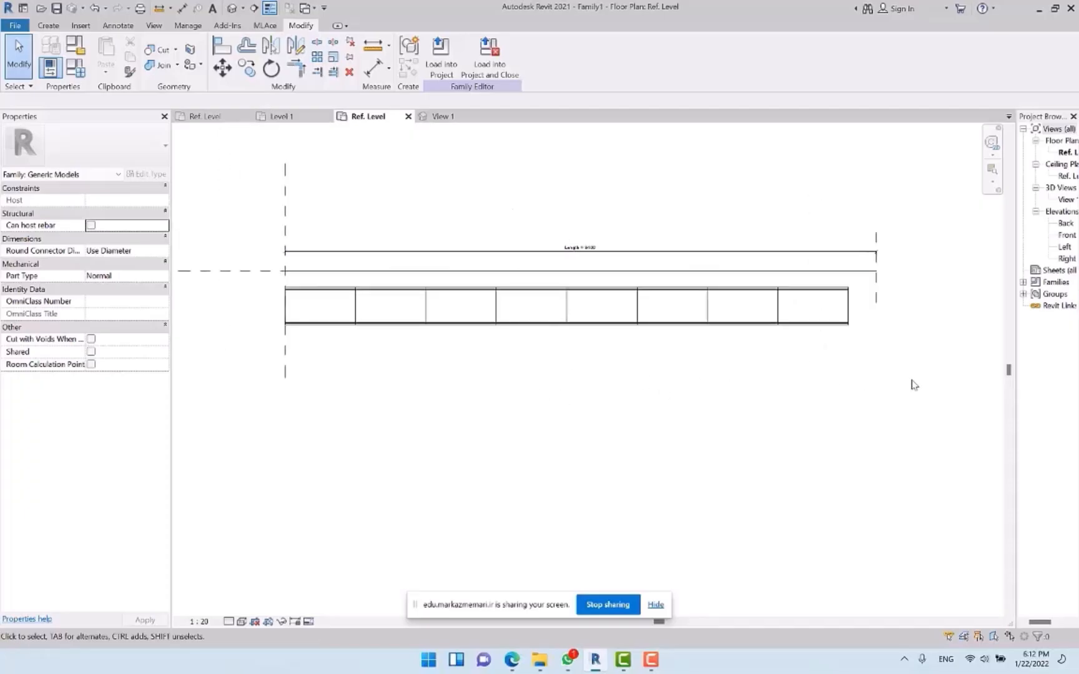
Draw a vertical reference plane just past the last arrayed block, about 8090 mm from the origin reference plane
middle_drag(711, 408, 653, 406)
click(48, 25)
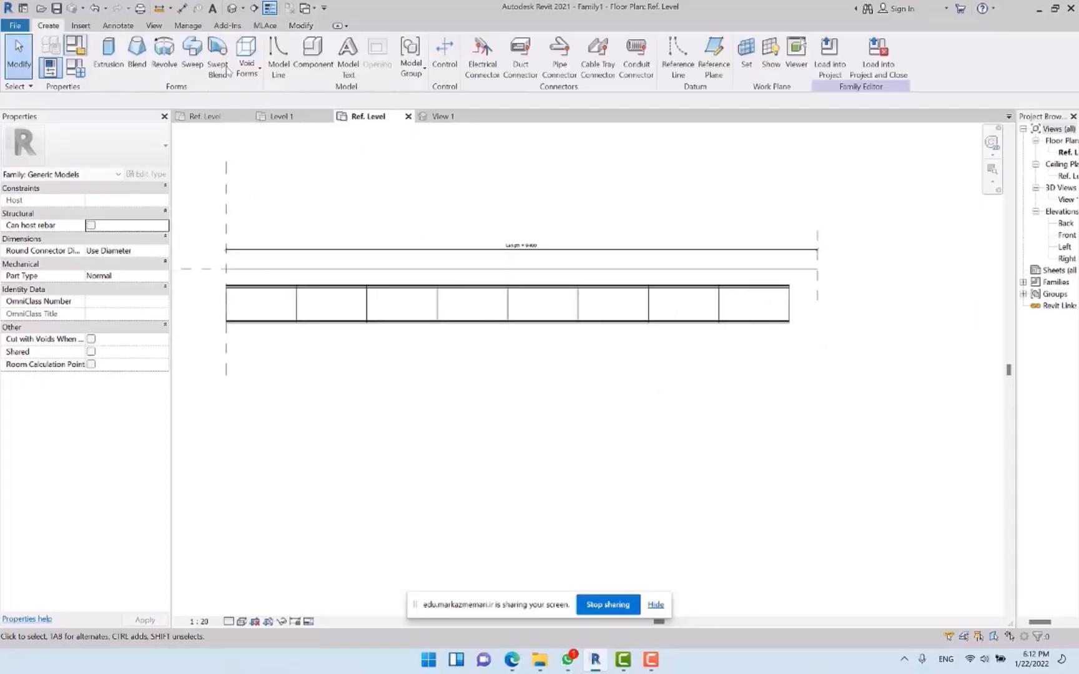
scroll(467, 287, down, 2)
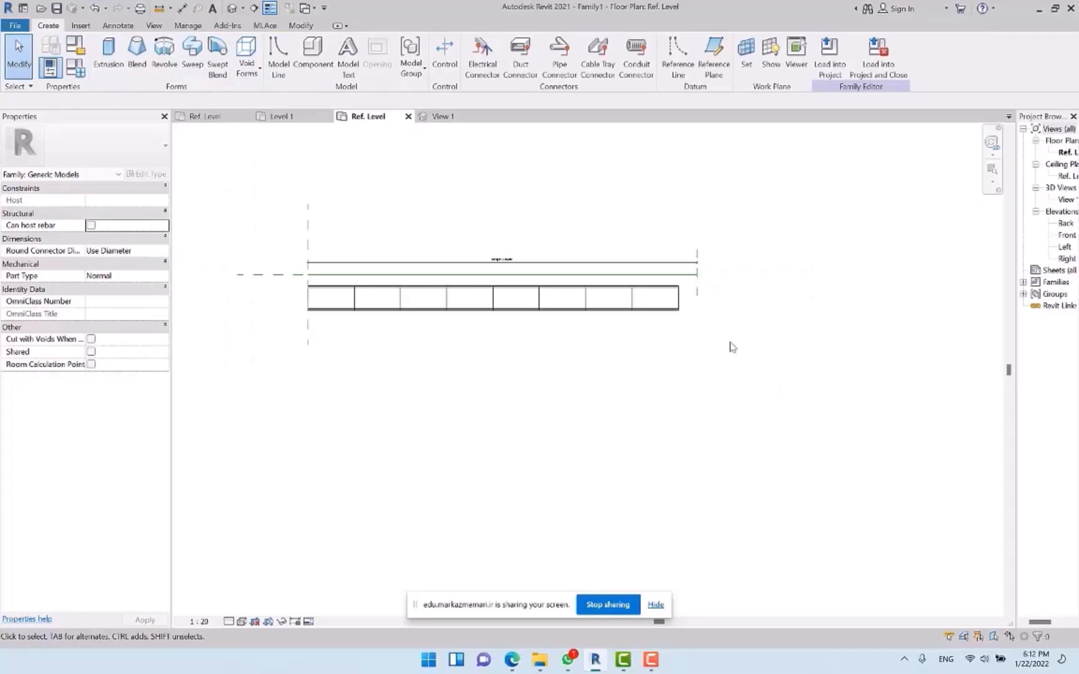
key(r)
key(p)
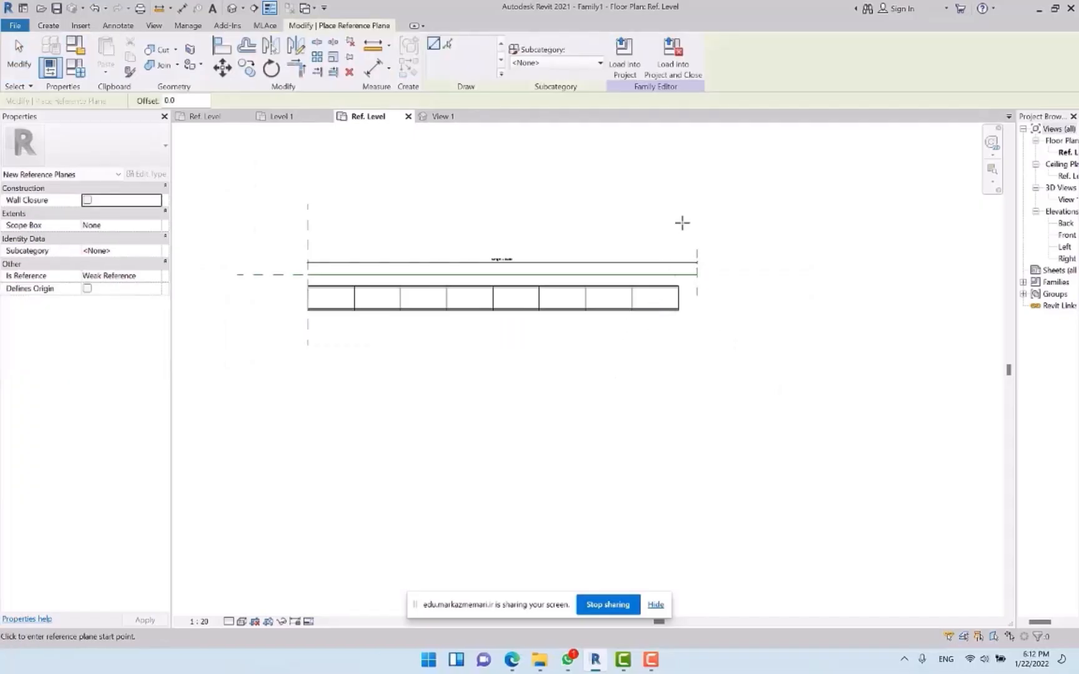
click(683, 223)
click(683, 439)
key(Escape)
key(Escape)
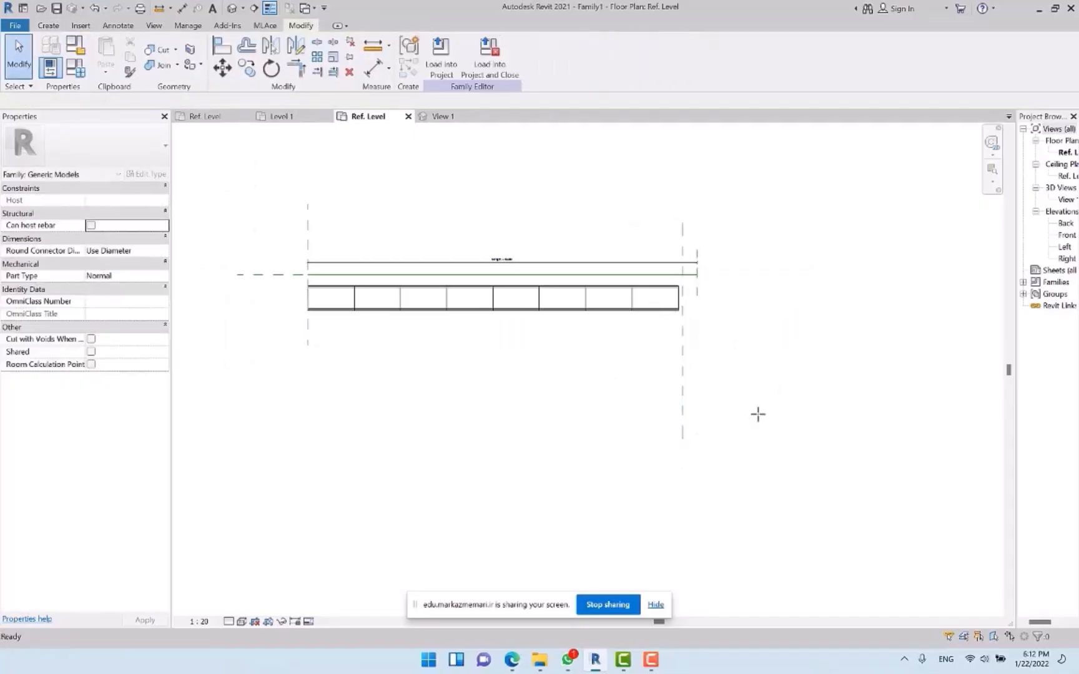
Add an aligned dimension from the origin reference plane to the new vertical plane, placed above the Length dimension
key(d)
key(i)
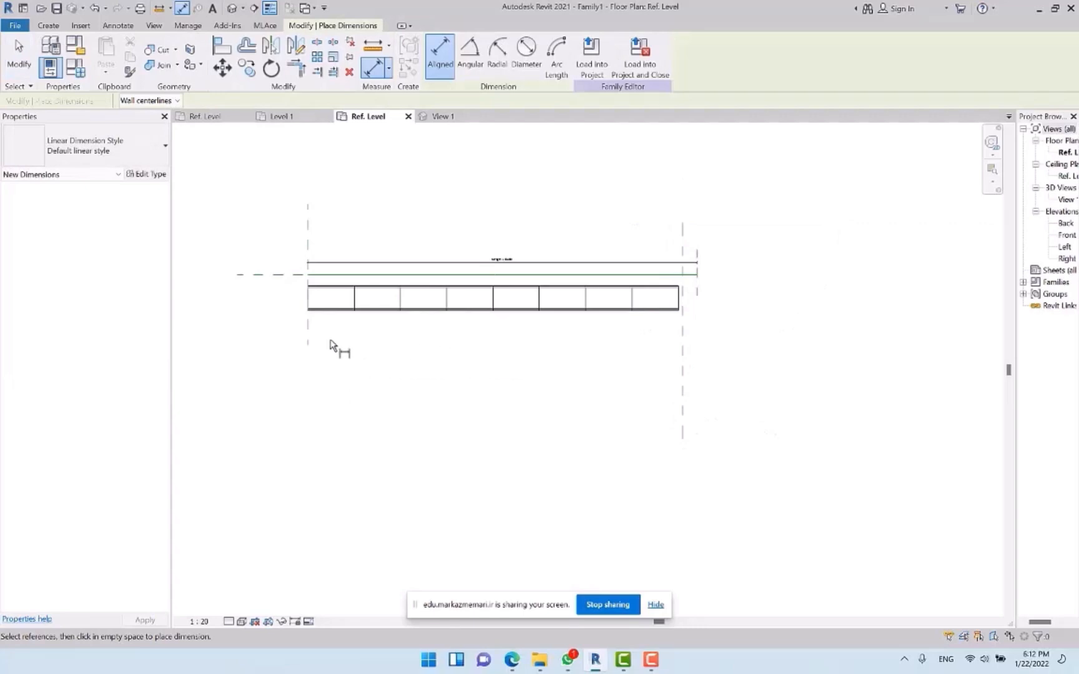
click(309, 341)
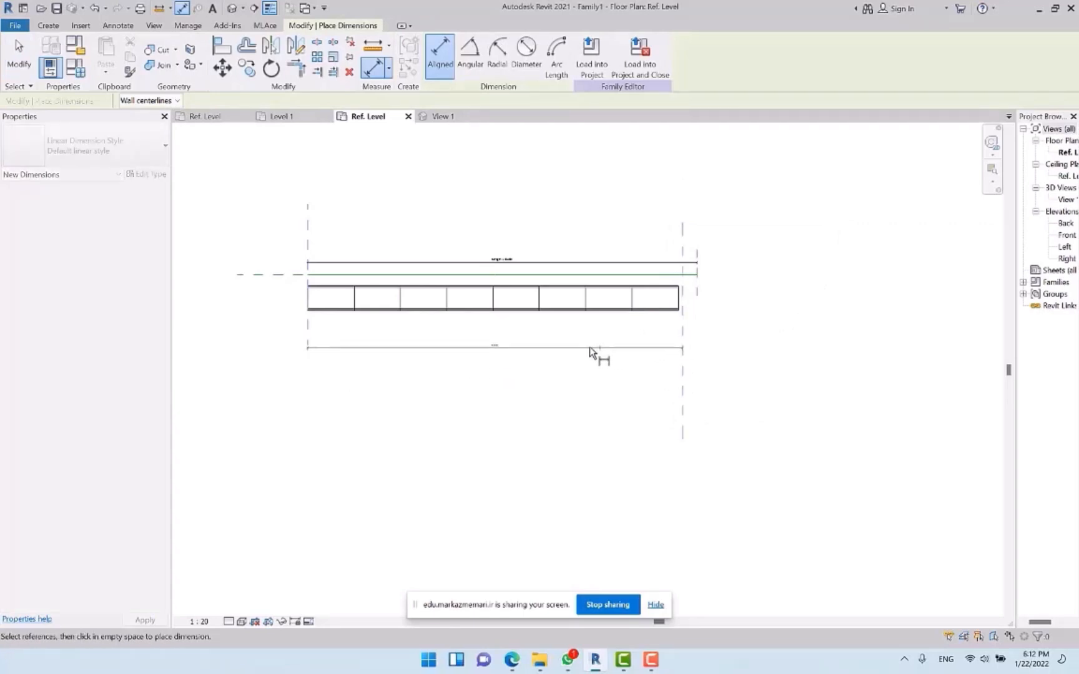
scroll(547, 248, up, 2)
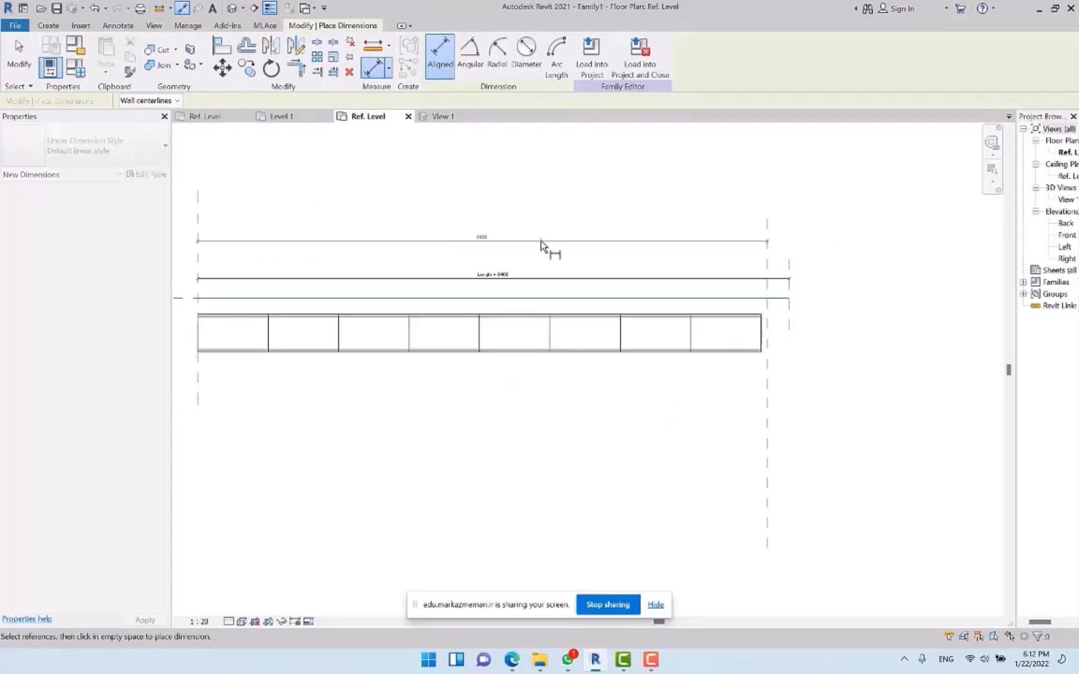
click(575, 251)
key(Escape)
key(Escape)
scroll(750, 299, down, 1)
scroll(553, 281, up, 2)
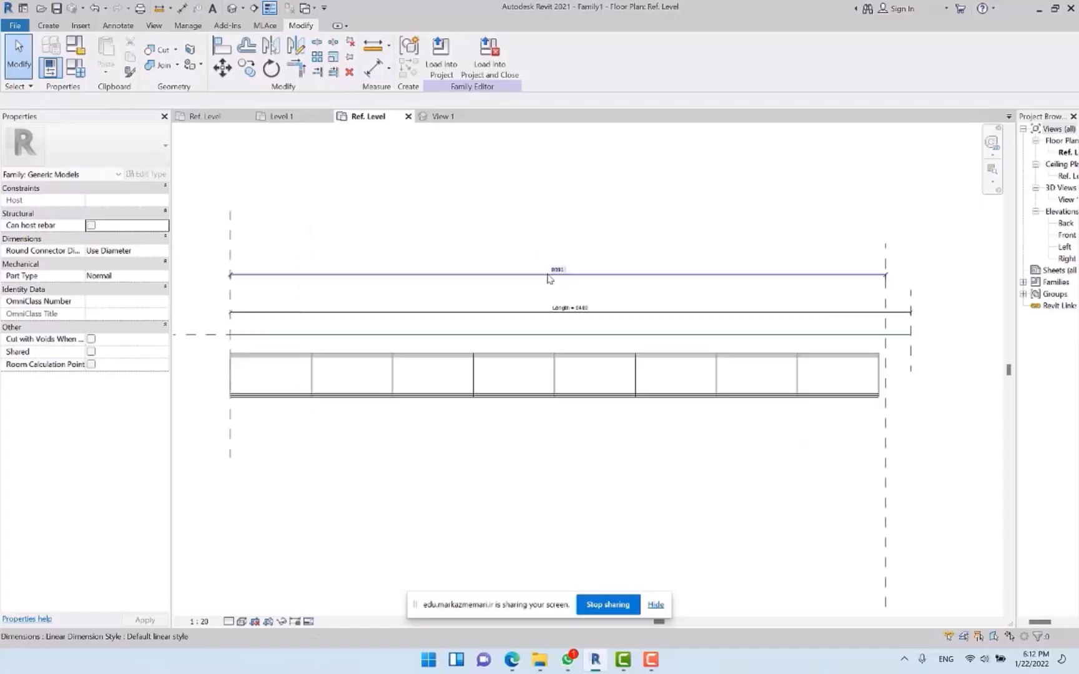
Label the new dimension with a new instance family parameter named End, leaving Reporting Parameter off
click(620, 275)
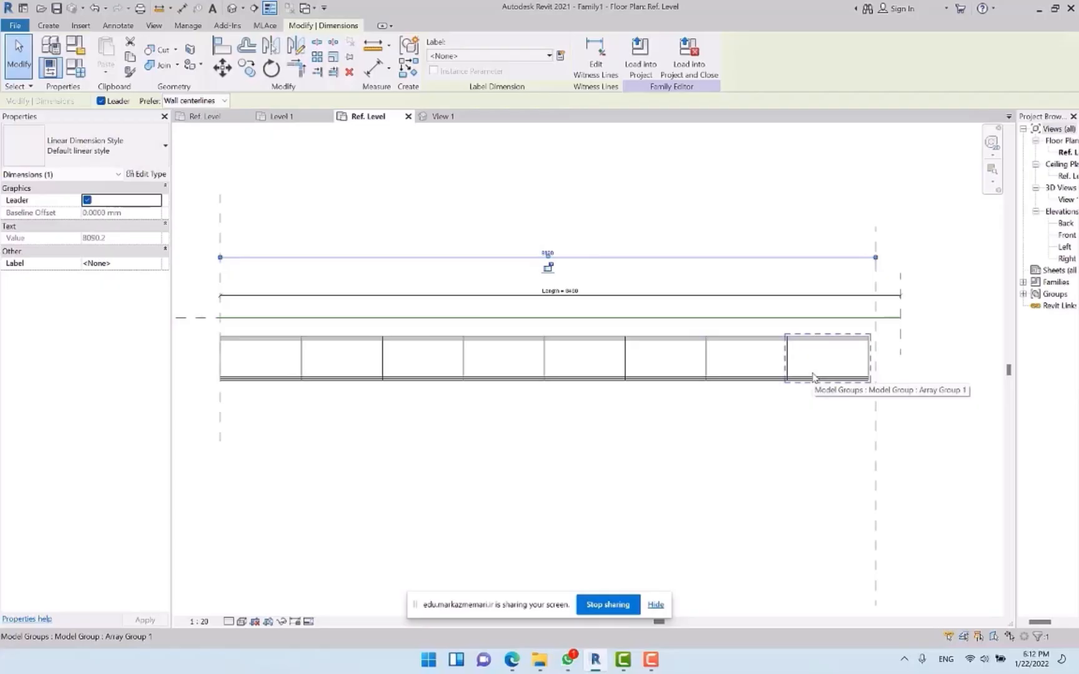
click(638, 206)
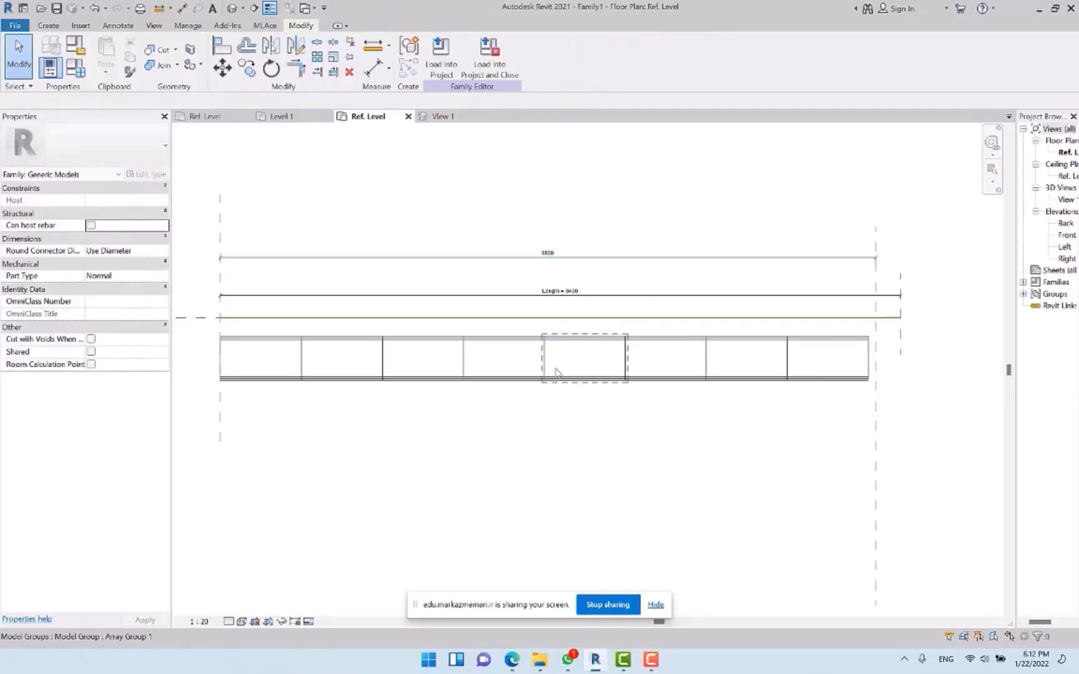
click(609, 261)
click(547, 267)
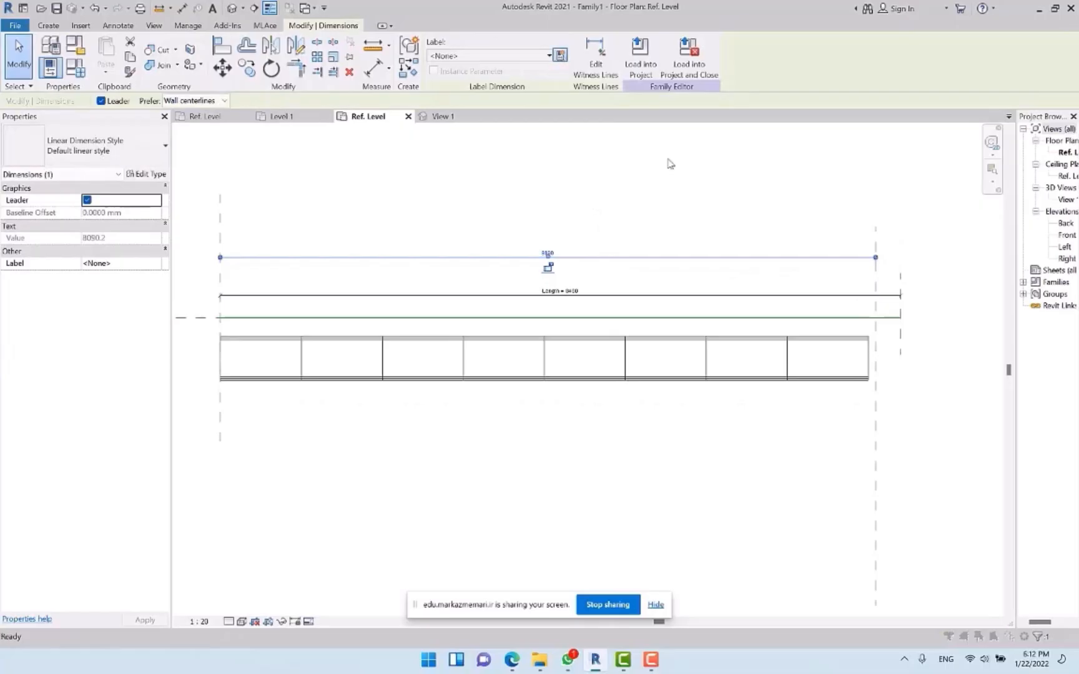
click(815, 301)
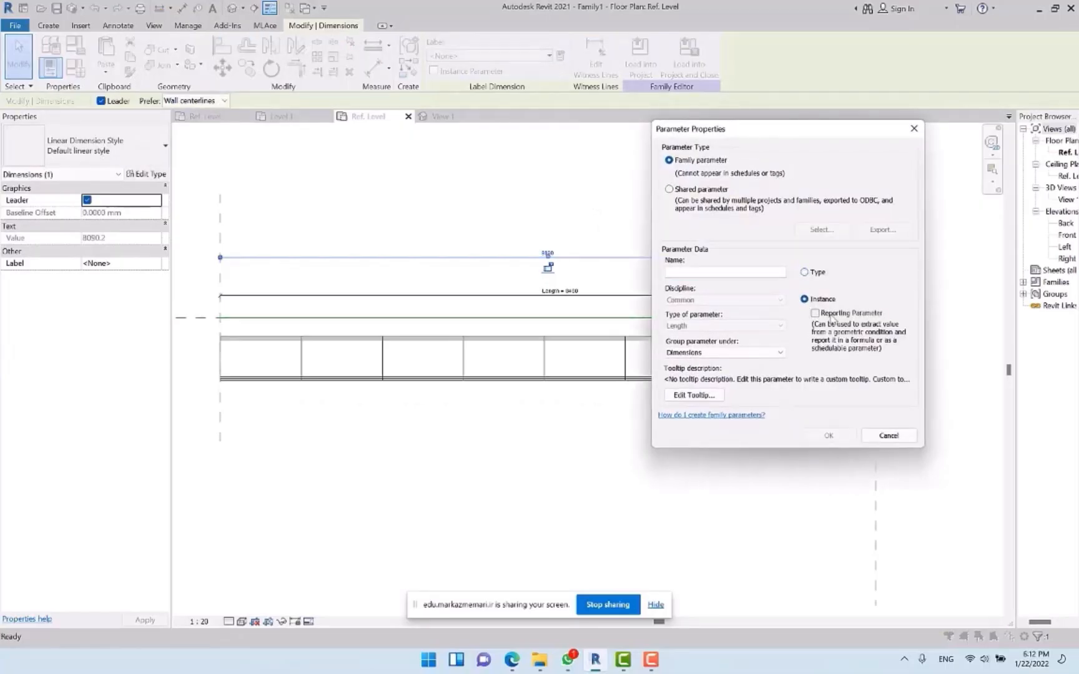
click(832, 313)
drag(741, 130, 928, 315)
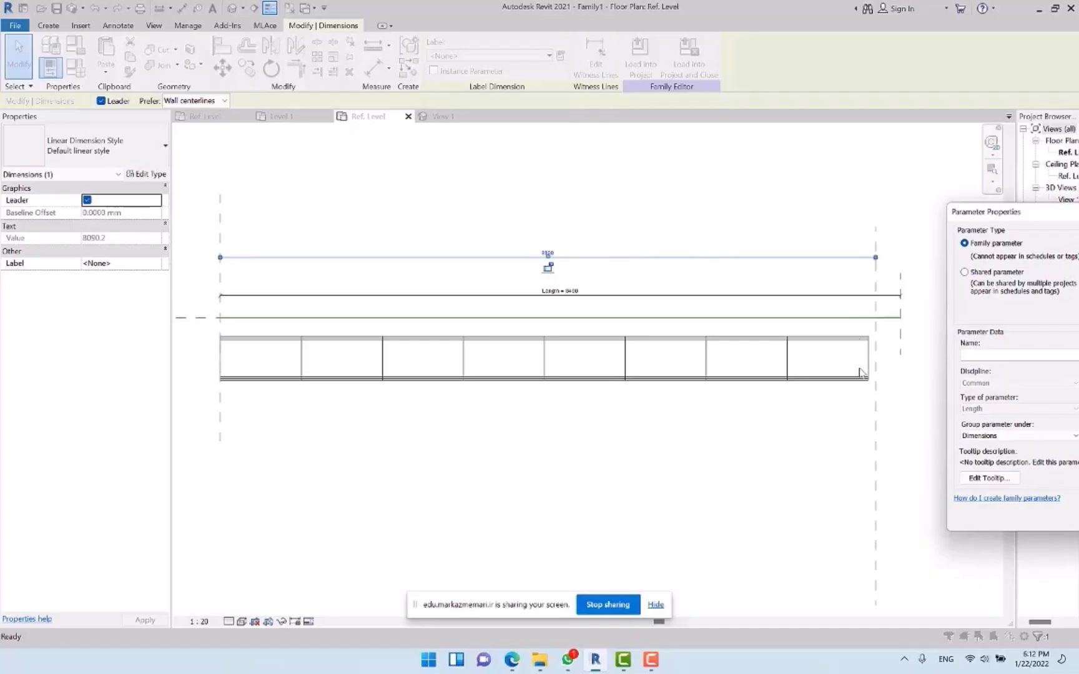
drag(1061, 215, 726, 171)
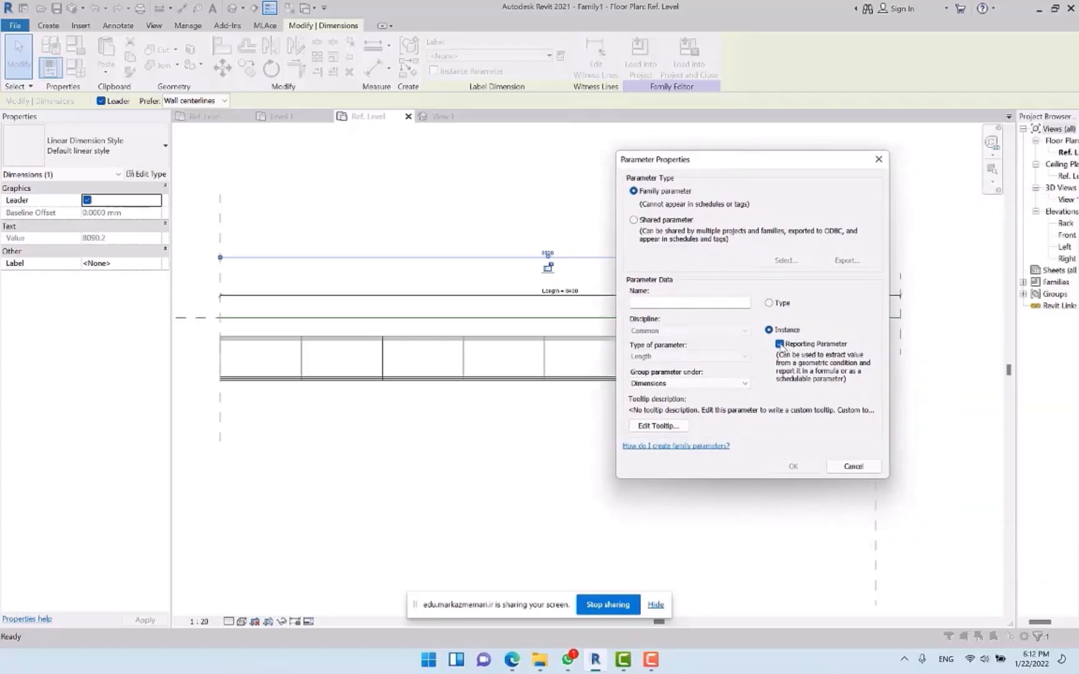
click(781, 345)
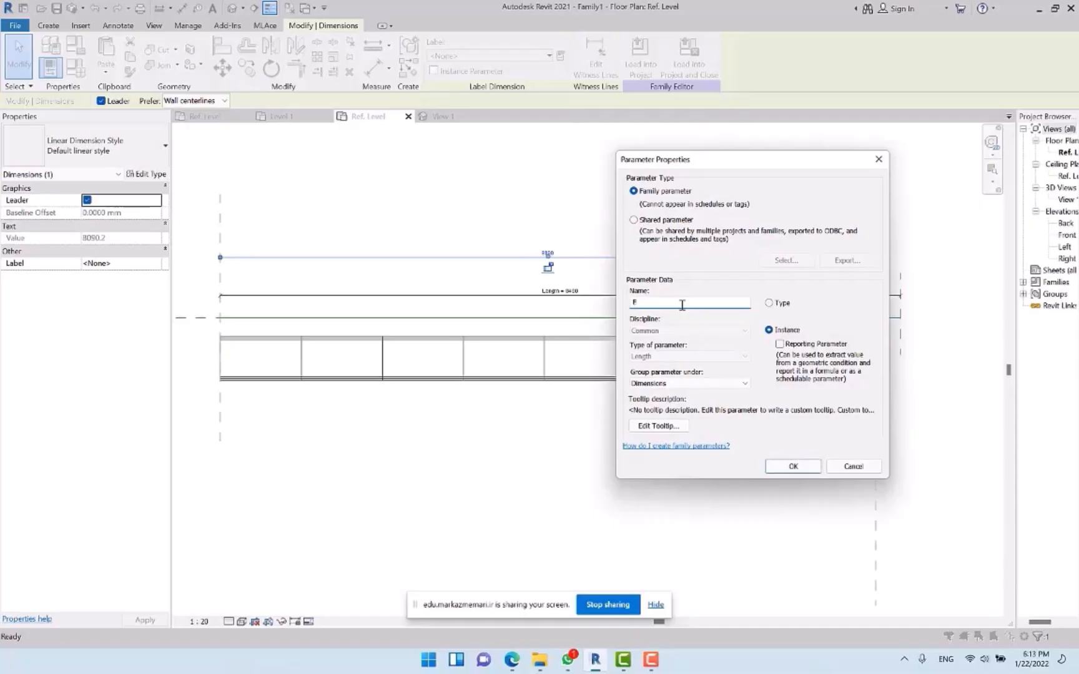
key(Return)
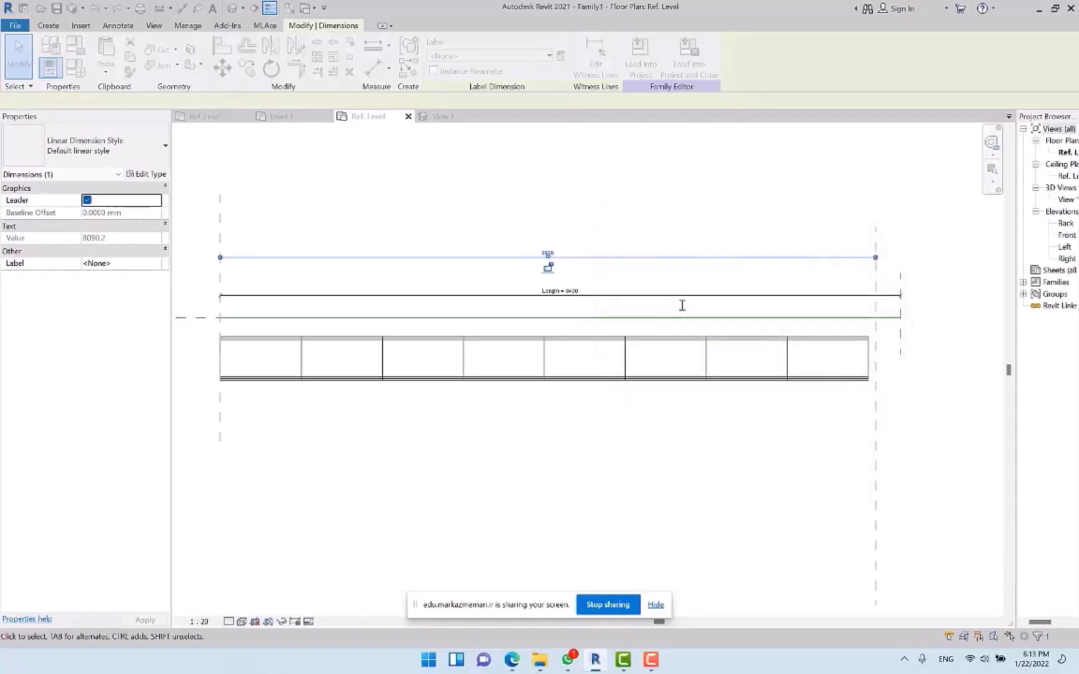
click(622, 248)
middle_drag(638, 243, 638, 193)
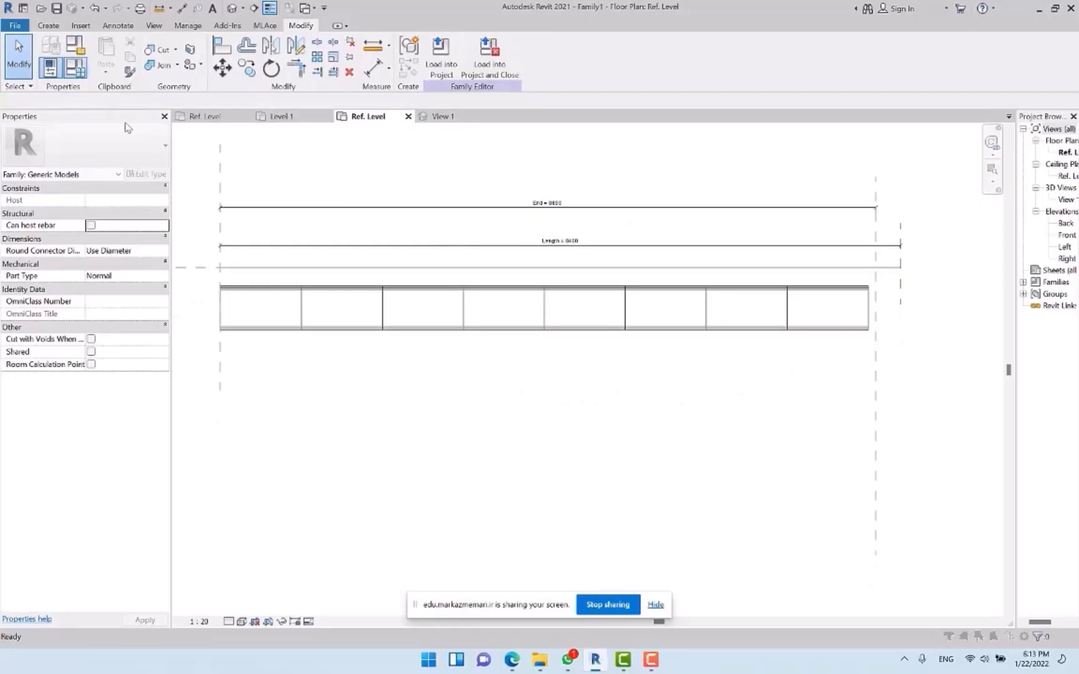
Give the End parameter the formula Num * 1000 mm and apply it to the family
click(75, 66)
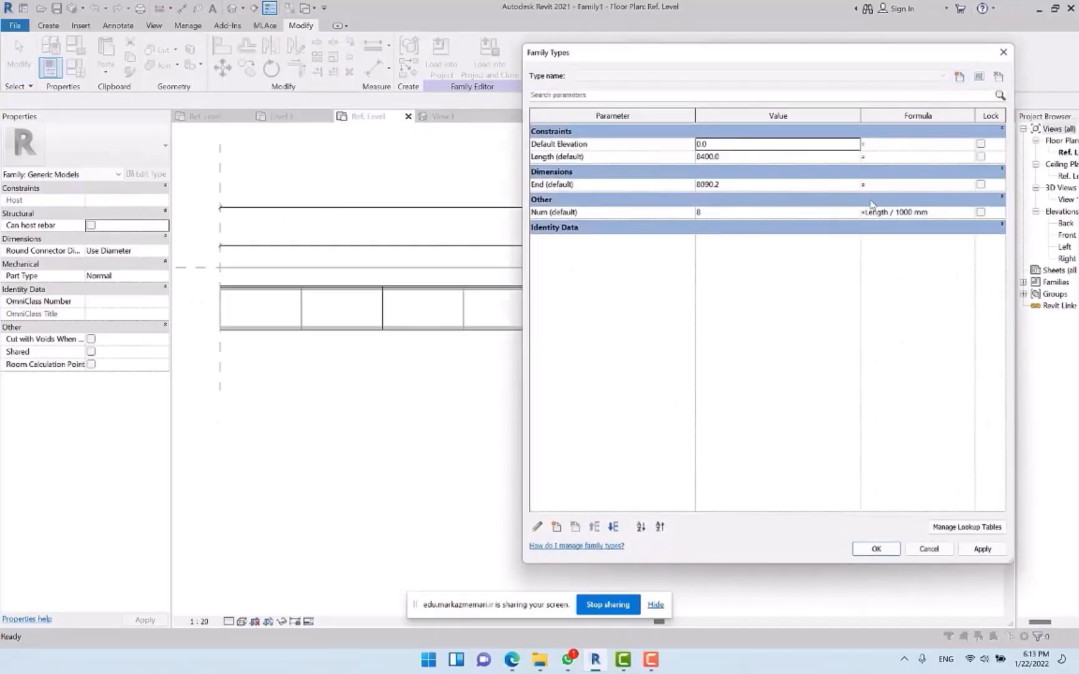
click(887, 187)
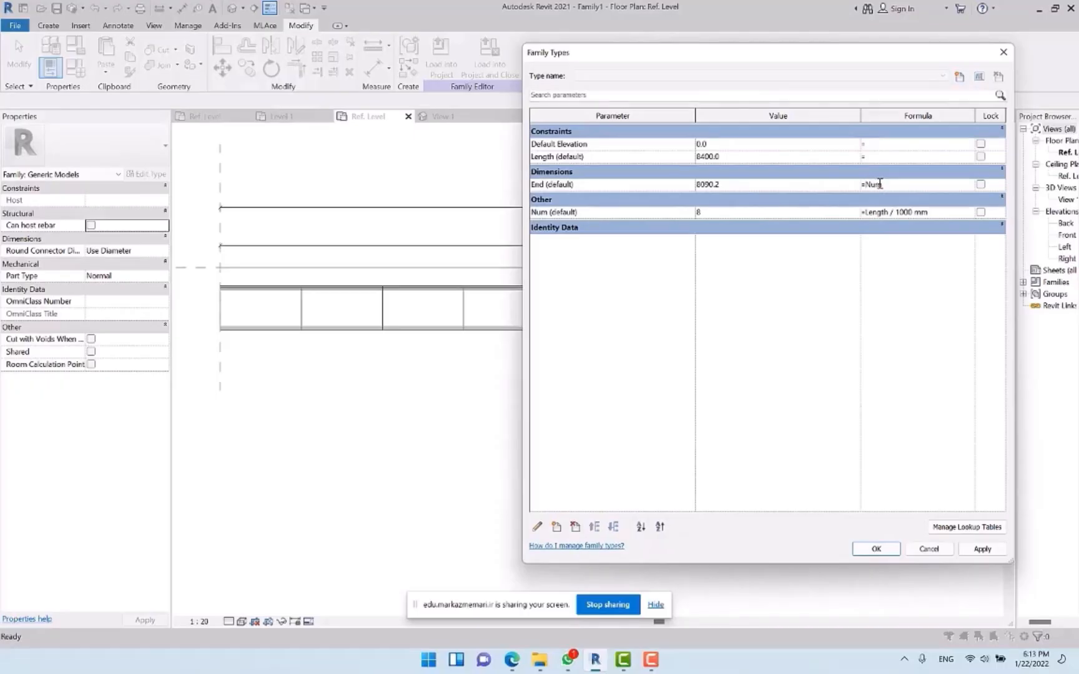
key(Tab)
click(864, 546)
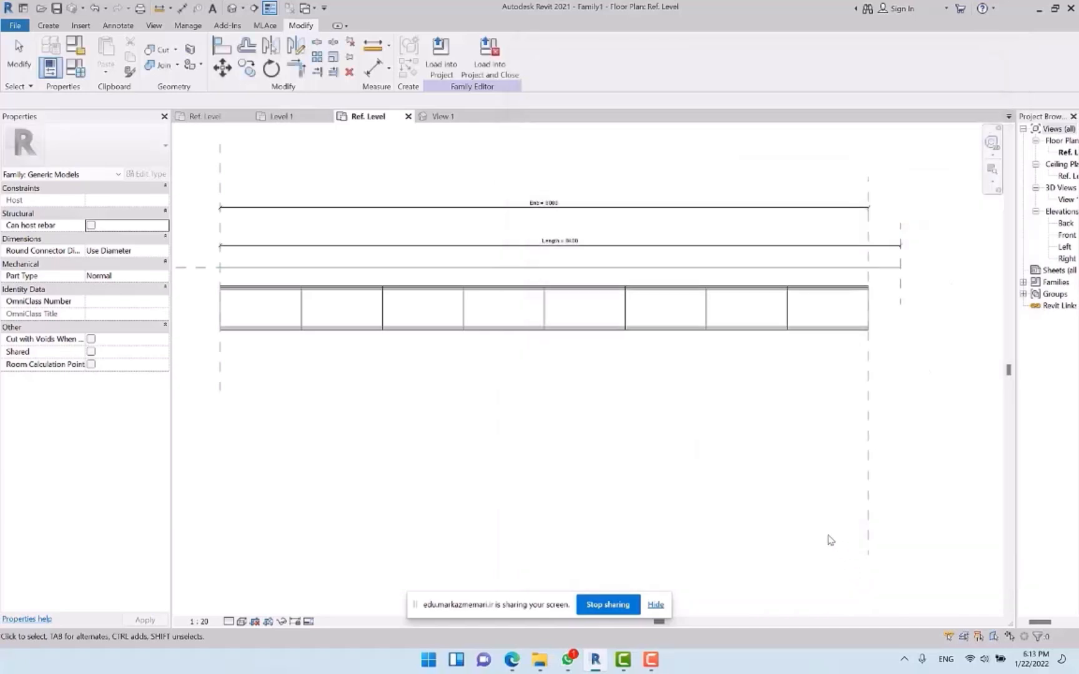
scroll(499, 250, down, 3)
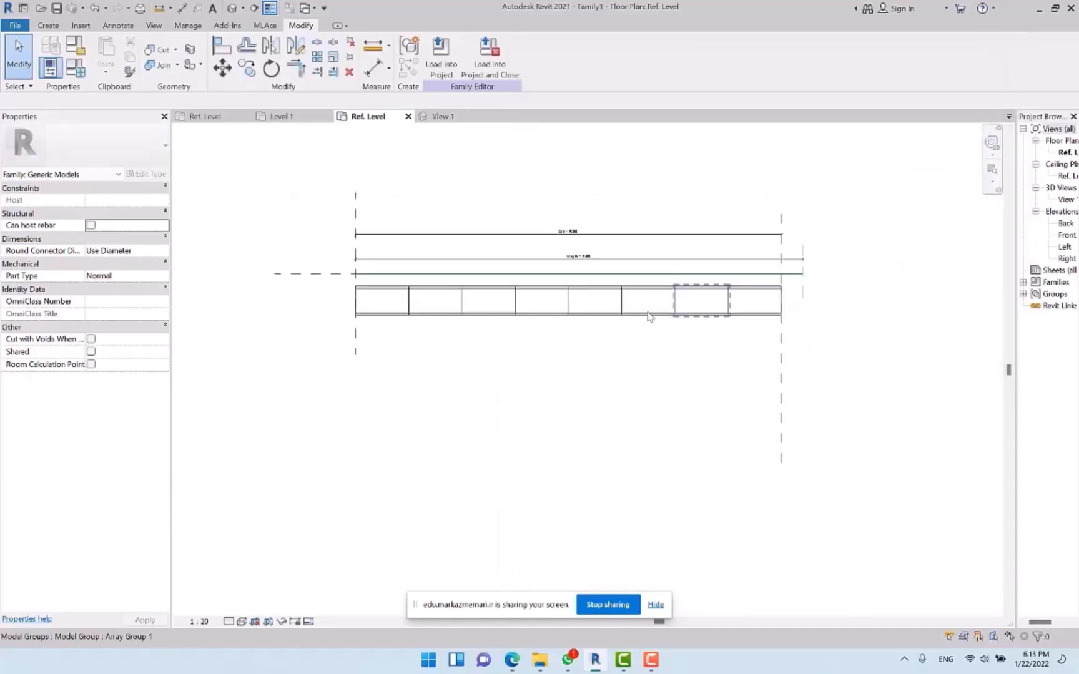
Set the family's Length parameter to 7300 and check the array against the End and Length reference planes
click(76, 68)
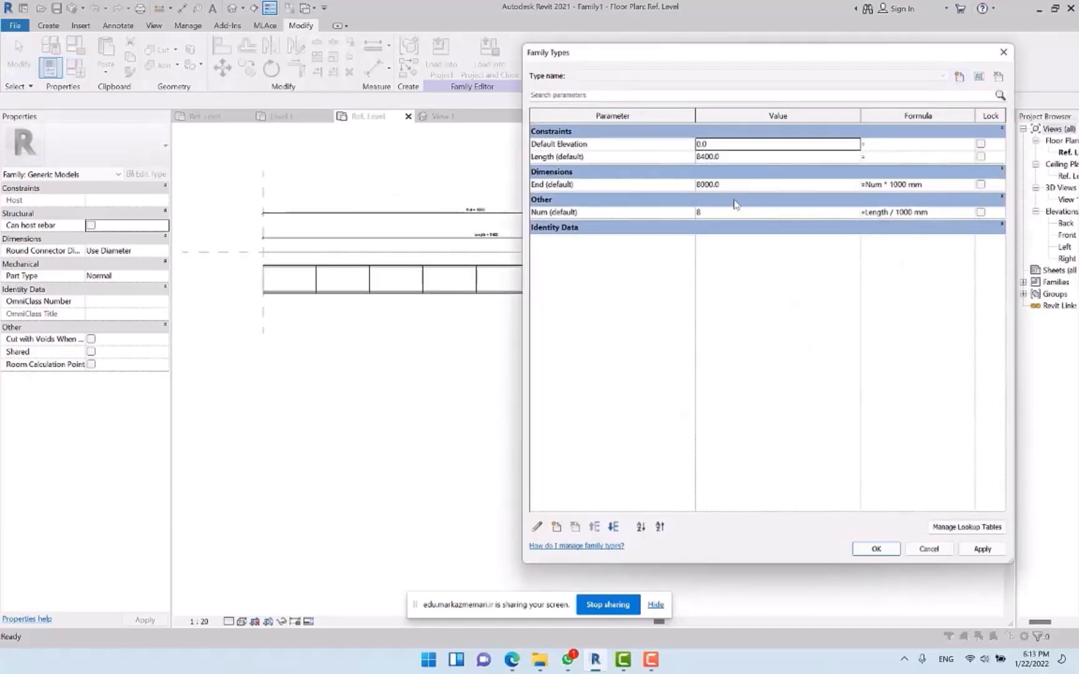
click(739, 162)
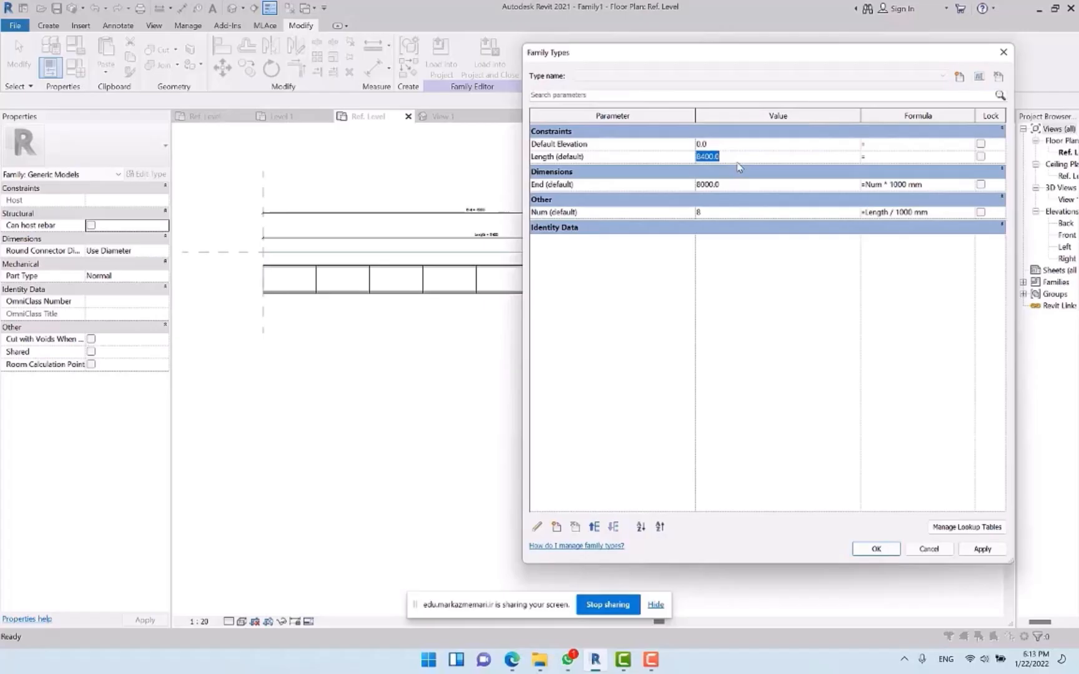
text(7300)
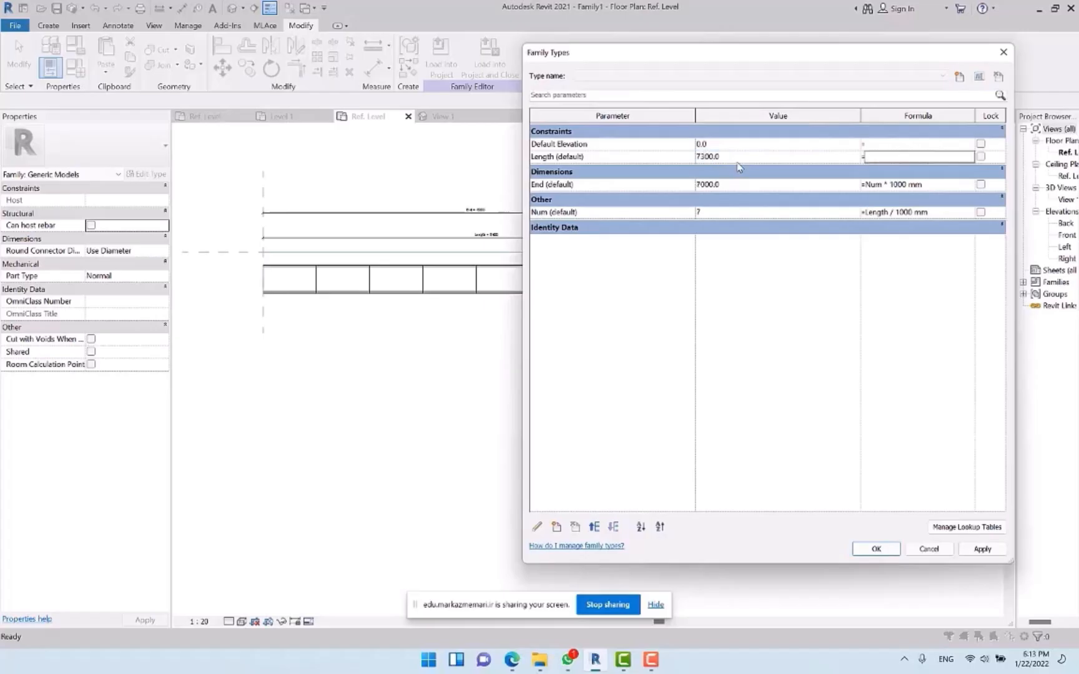
key(Return)
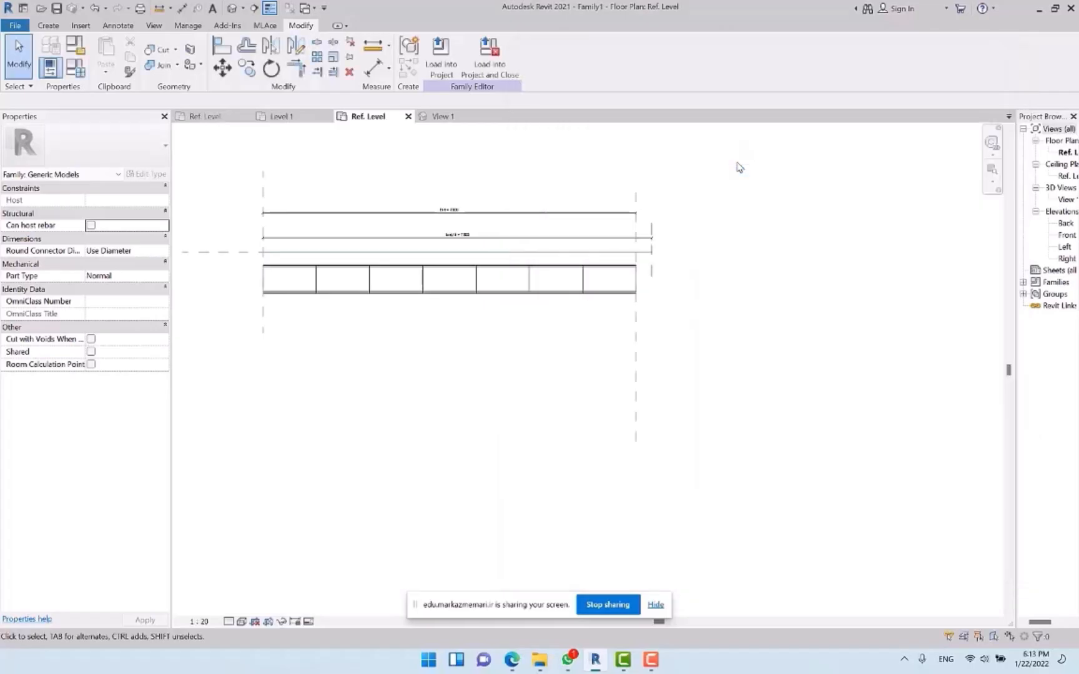
scroll(684, 262, up, 3)
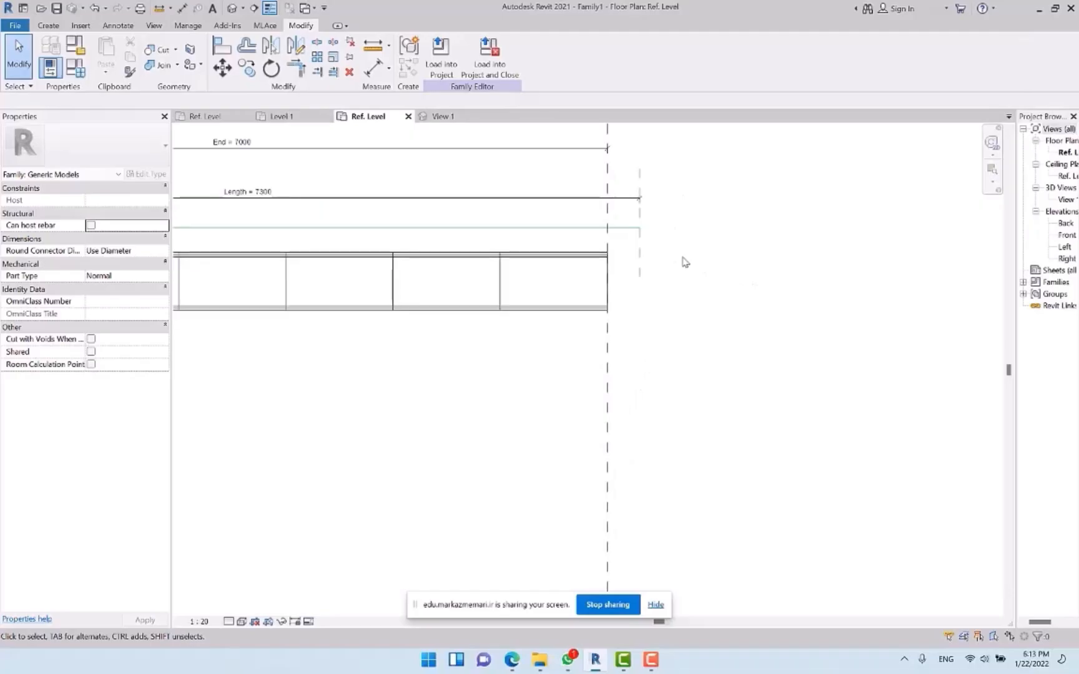
scroll(812, 250, down, 2)
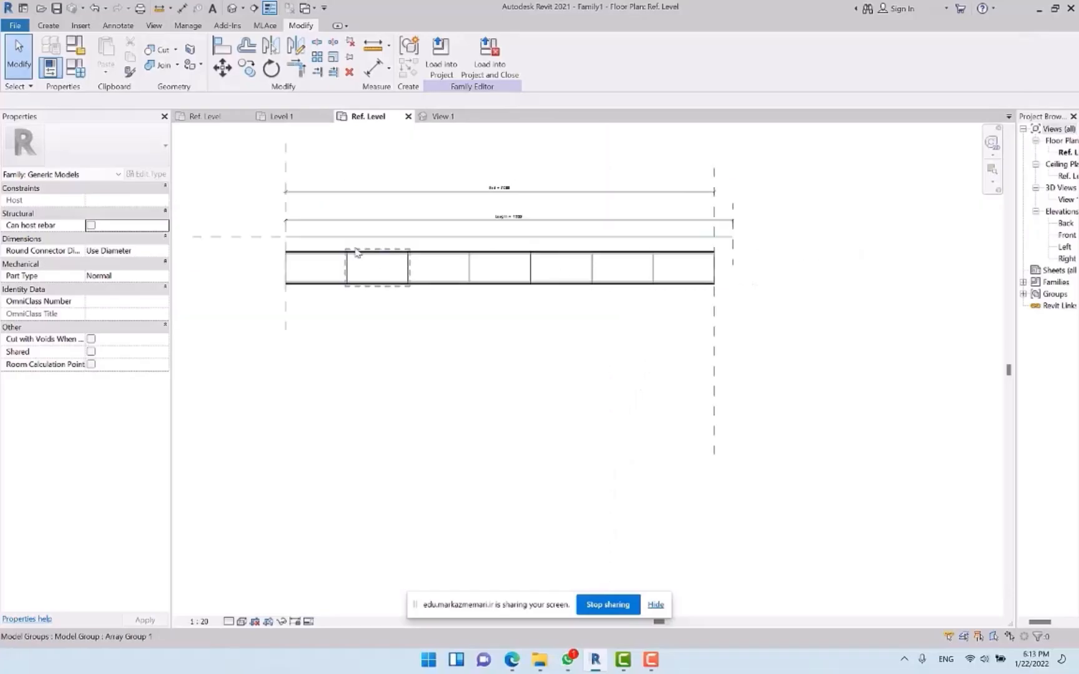
Place a separate Family2 component on the work plane, about 1700 mm below the reference line and just before the End plane
click(48, 26)
click(308, 49)
scroll(687, 359, up, 1)
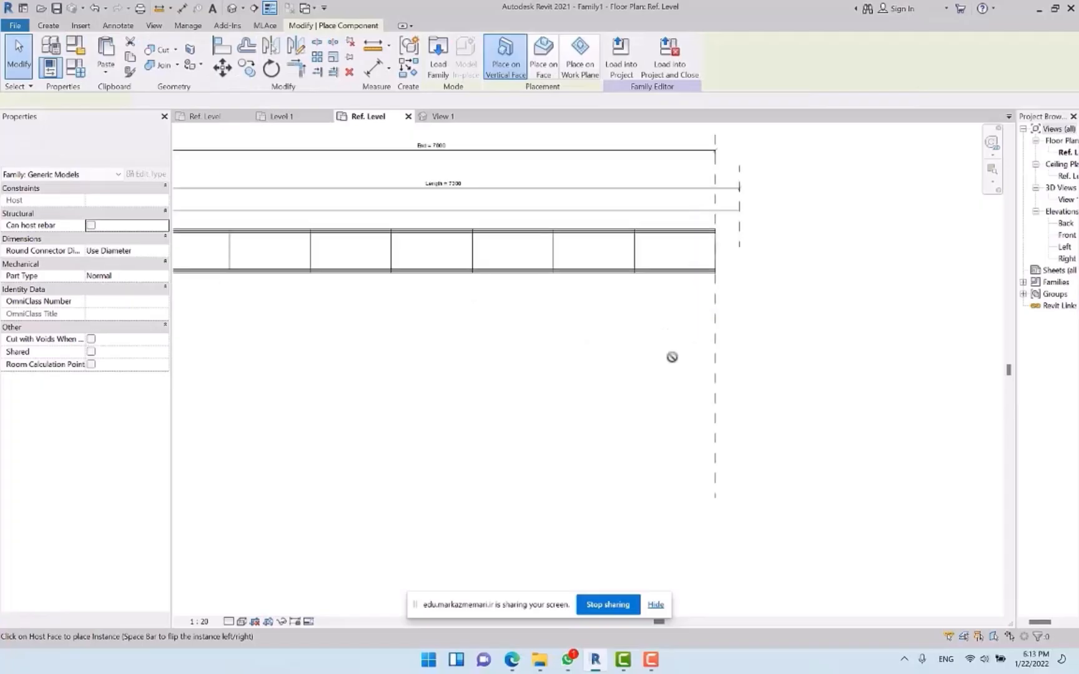
scroll(672, 357, up, 1)
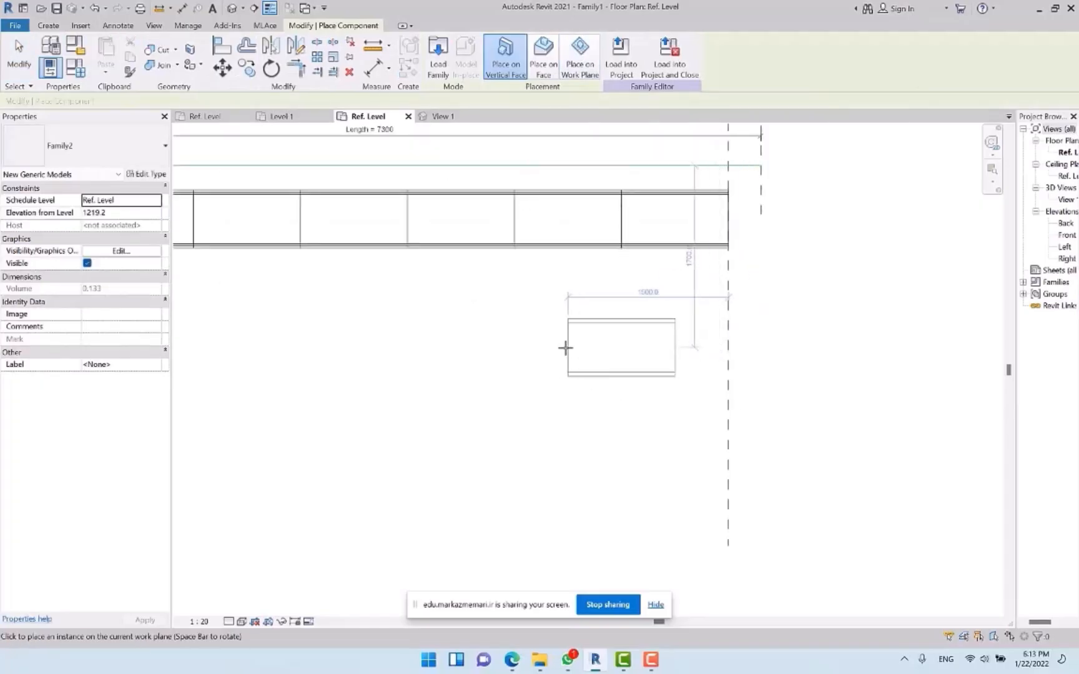
click(565, 348)
key(Escape)
key(Escape)
middle_drag(812, 306, 703, 362)
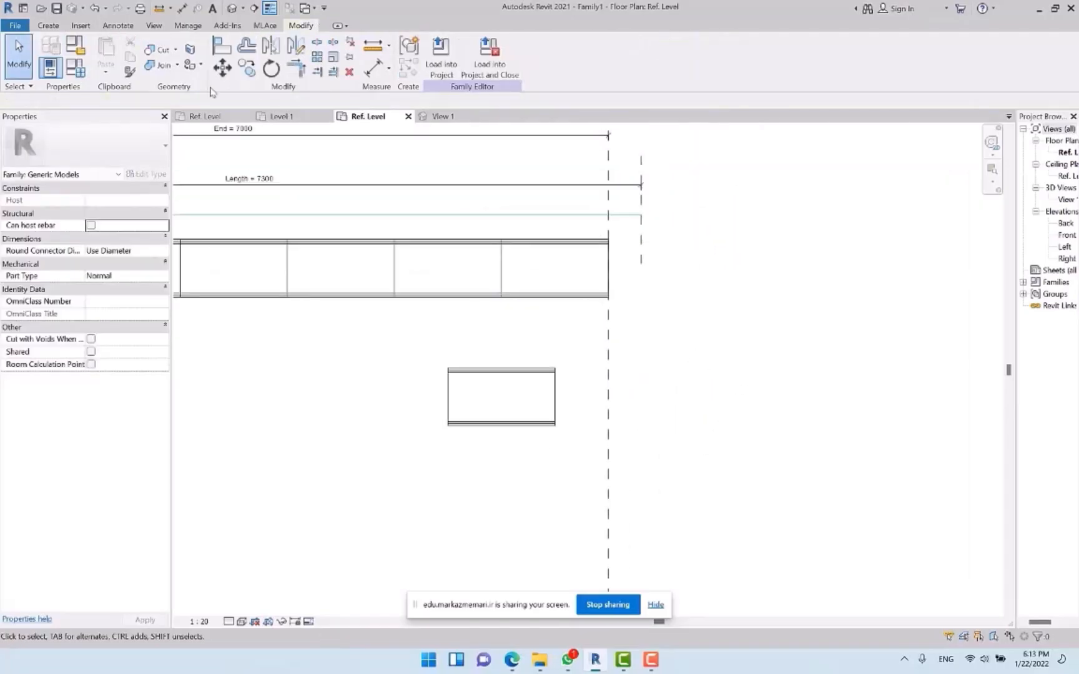
Align and lock the separate block's far end to the Length reference plane, and align its upper edge with the arrayed blocks
click(221, 46)
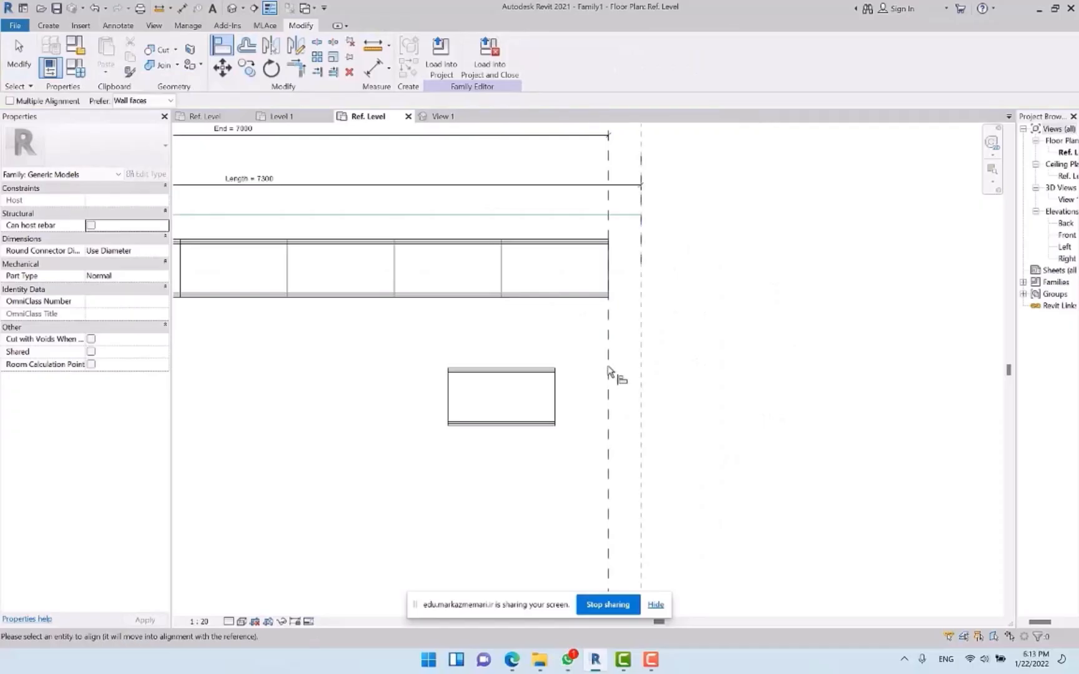
click(555, 409)
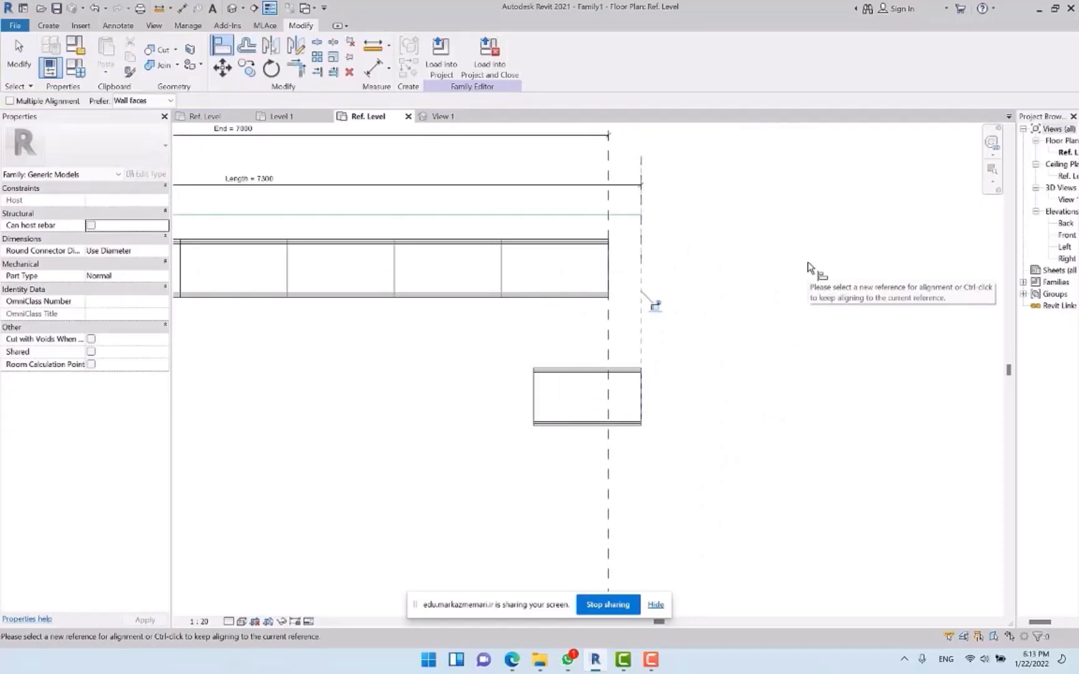
click(575, 240)
click(592, 369)
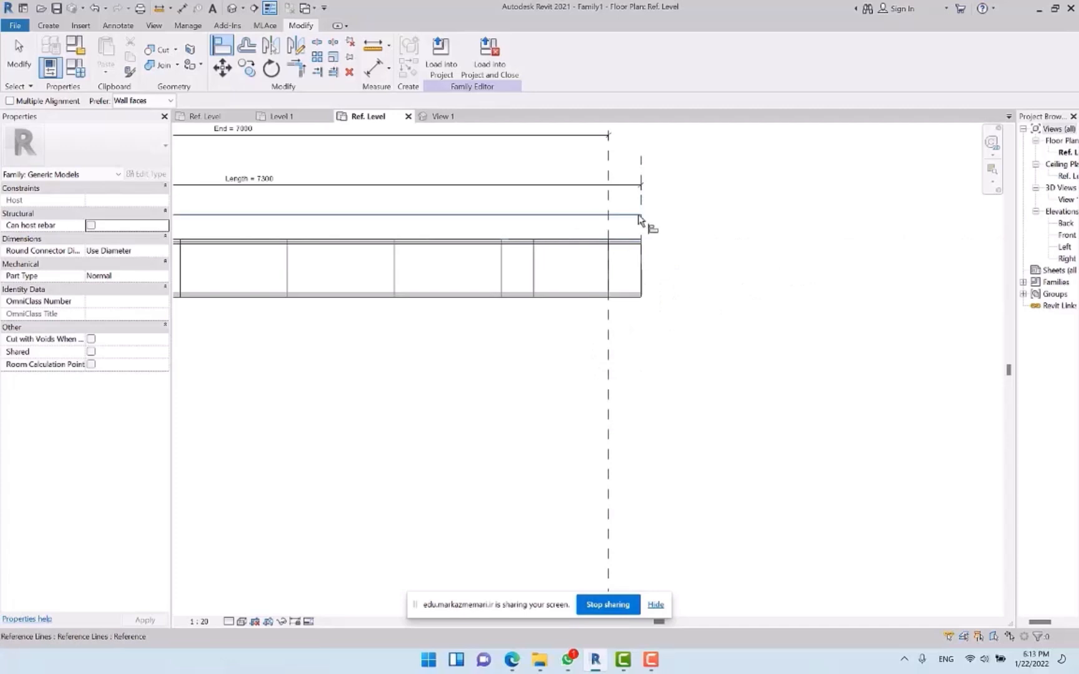
scroll(640, 218, up, 3)
key(Escape)
click(631, 258)
click(728, 268)
scroll(728, 259, up, 1)
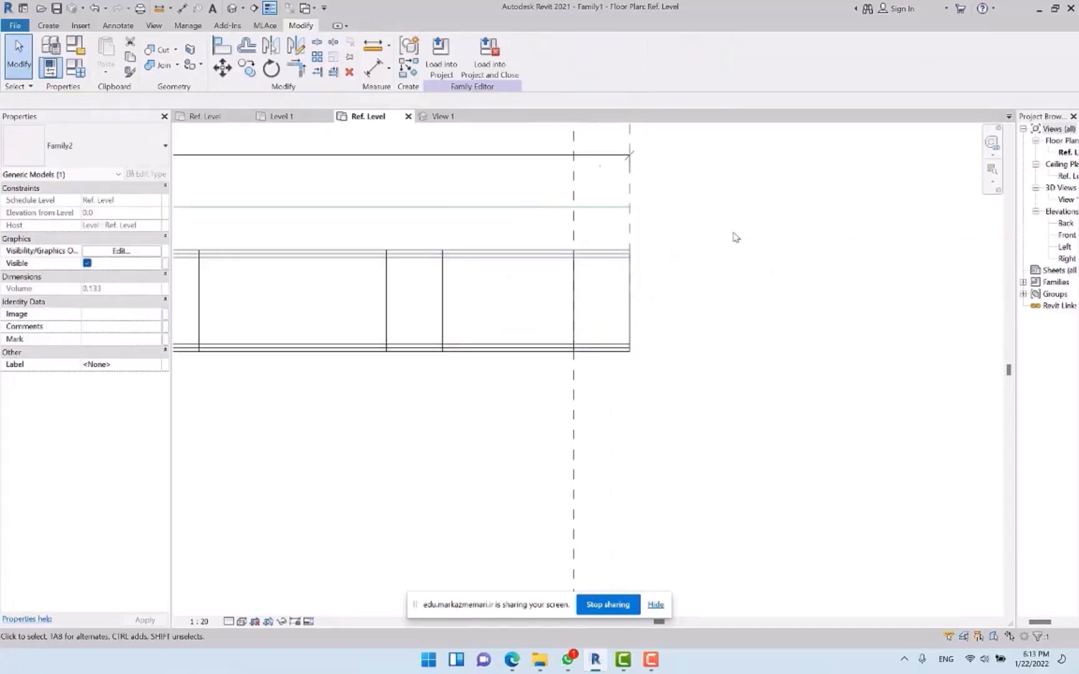
click(221, 45)
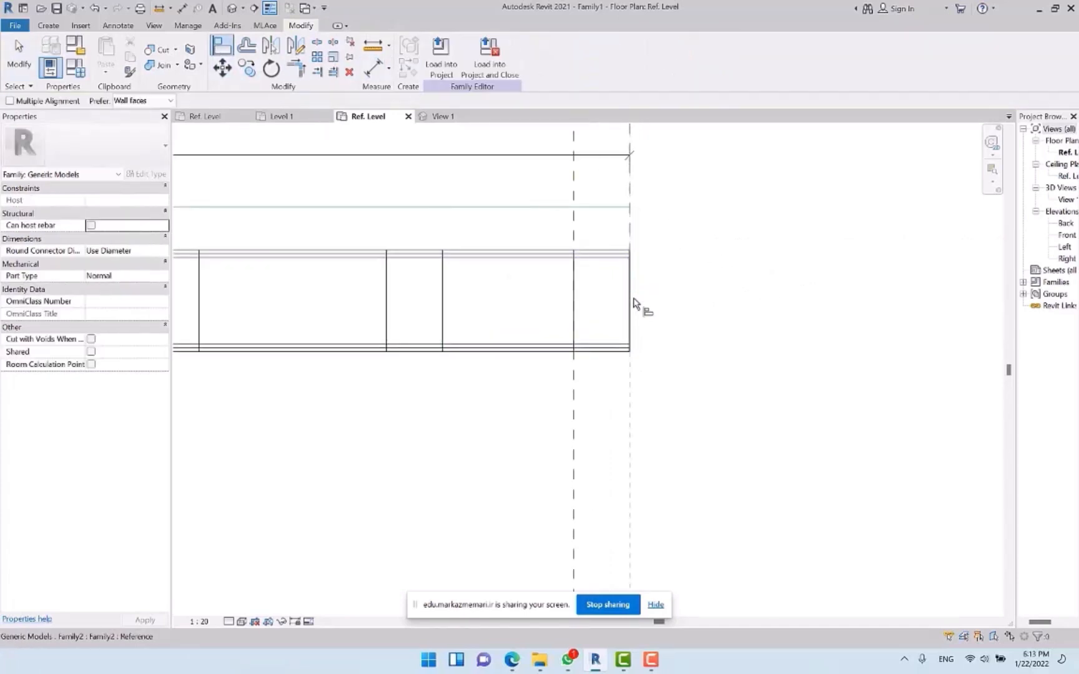
key(Escape)
scroll(766, 306, down, 2)
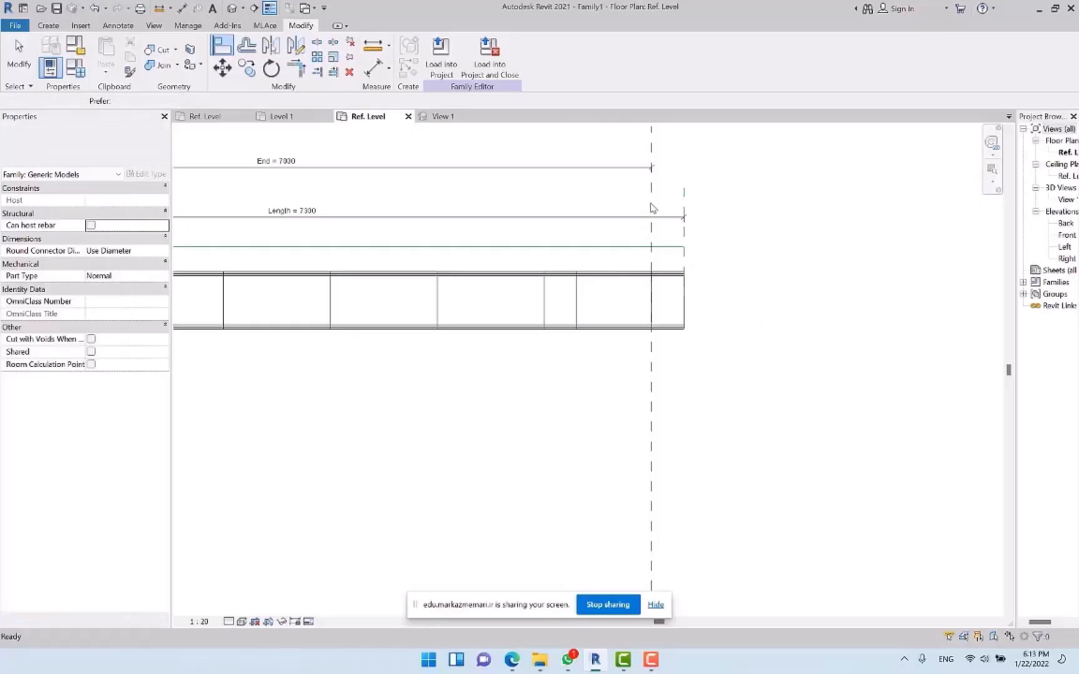
key(Escape)
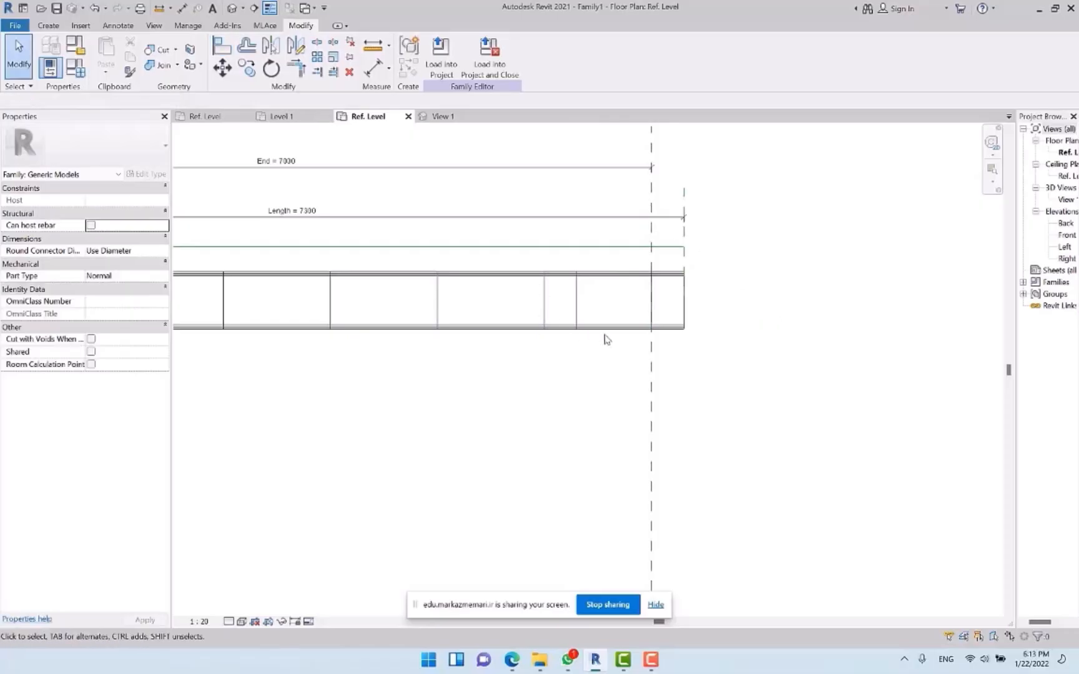
Duplicate the type of the separate end block as a new Family2 type named Jusf
click(665, 325)
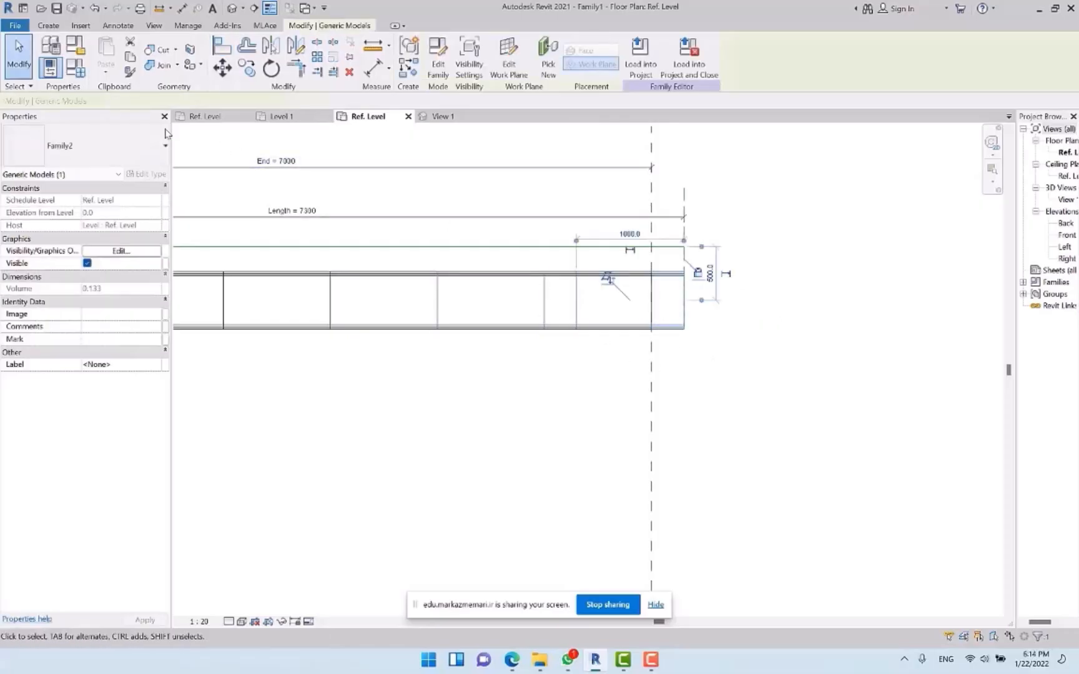
click(146, 175)
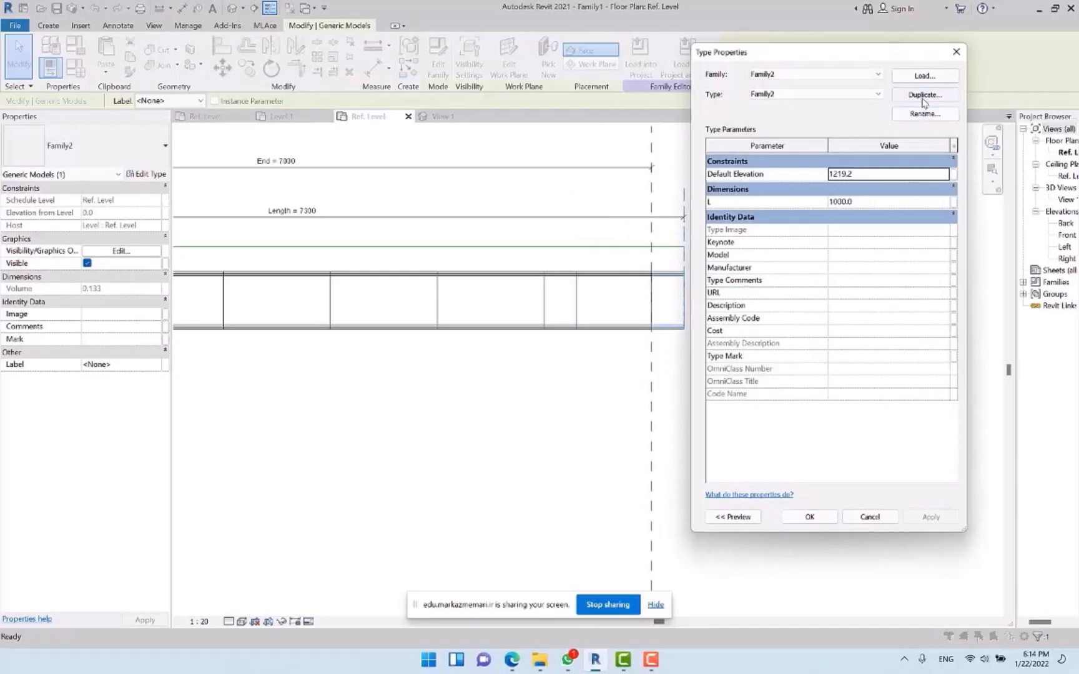
click(924, 95)
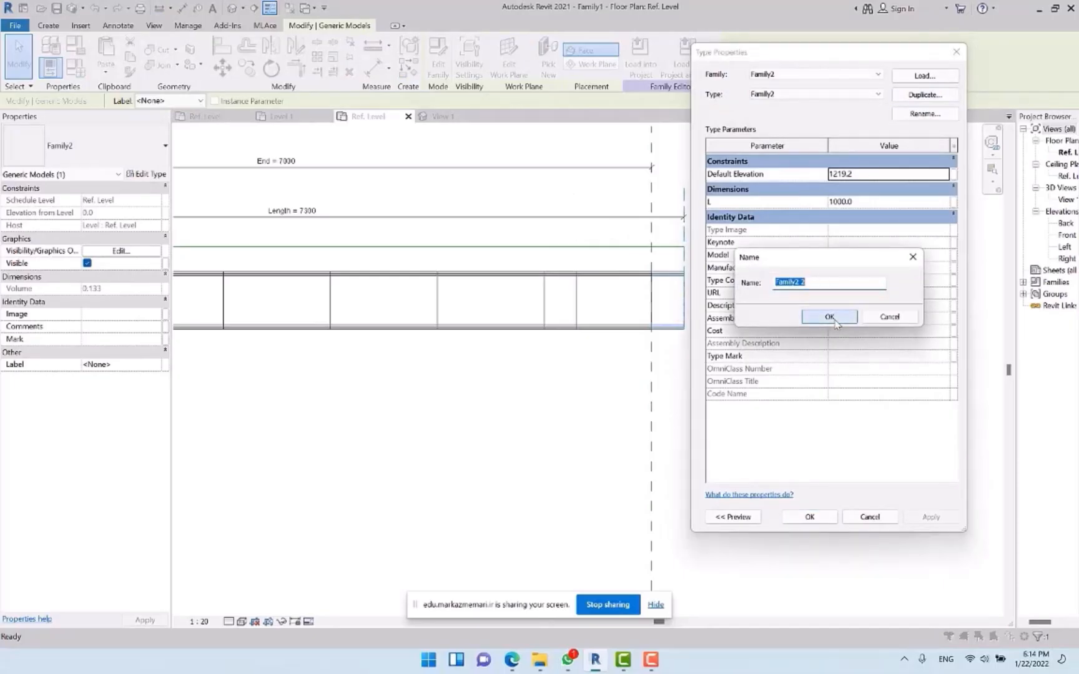
text(Jusf)
click(834, 319)
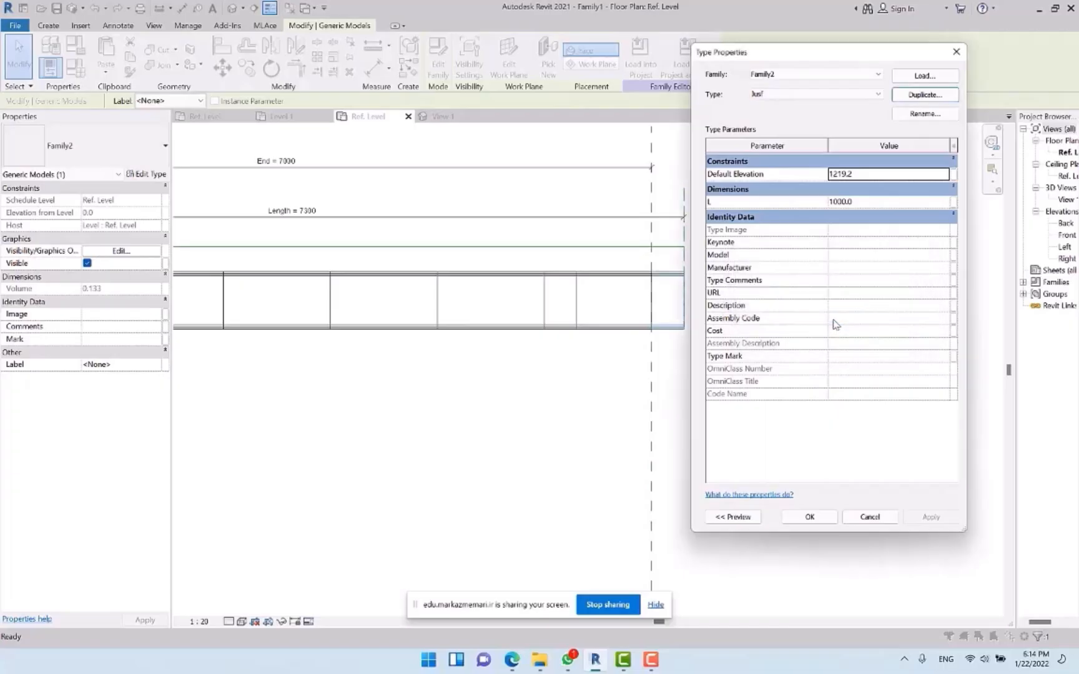
Set the Jusf type's L dimension to 400 and check the family's Length and End values
click(886, 203)
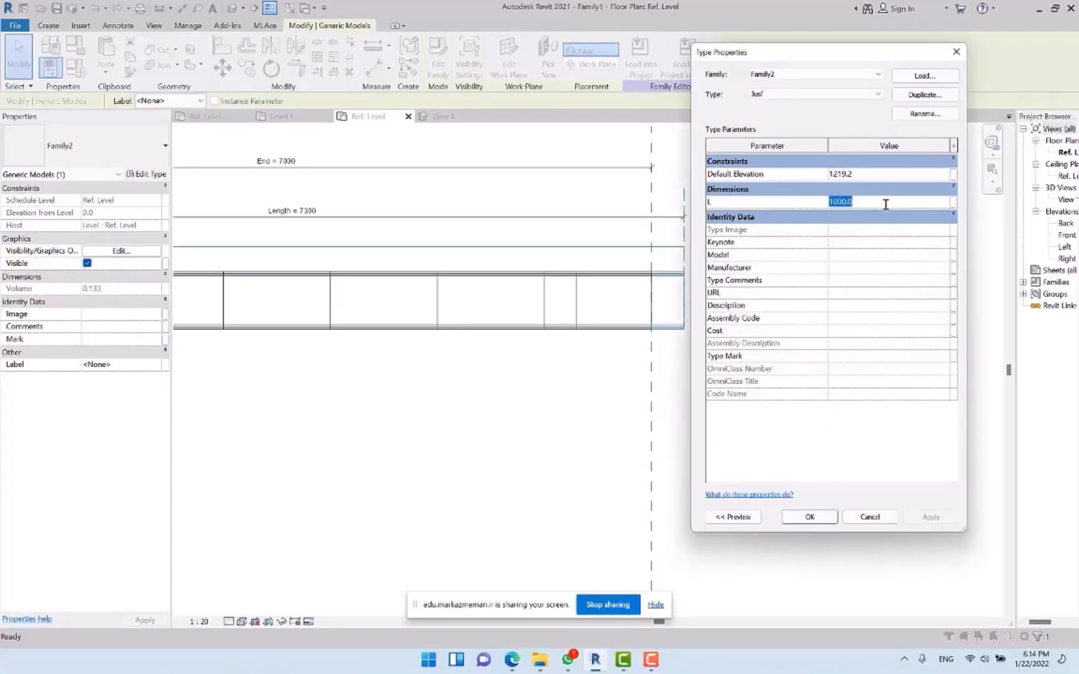
text(40)
key(Return)
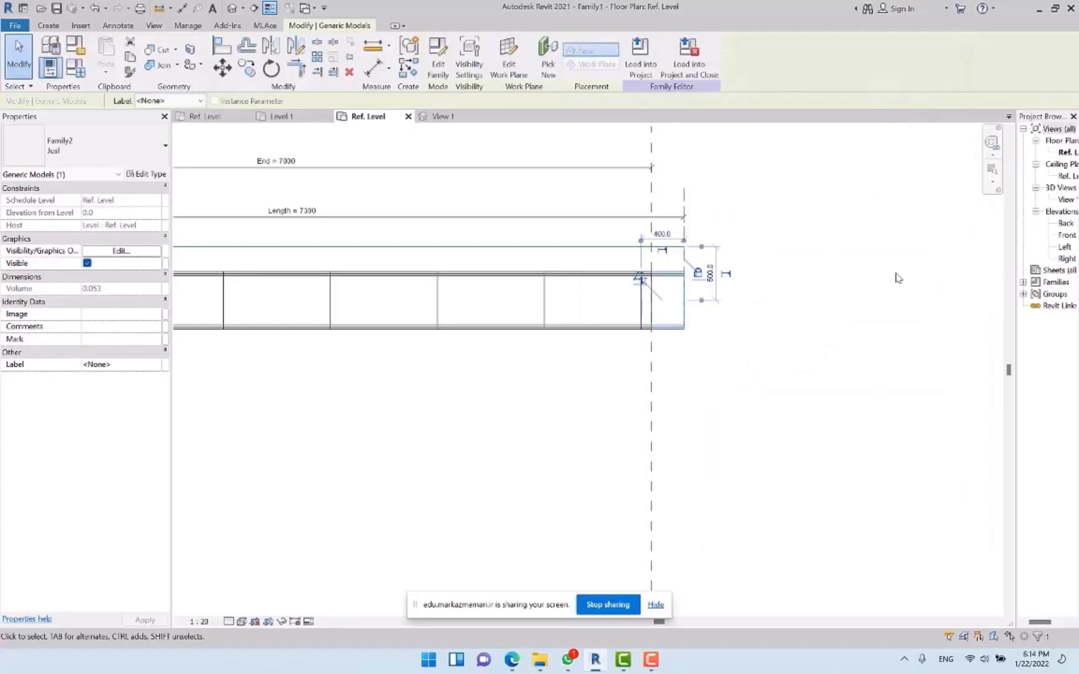
click(75, 69)
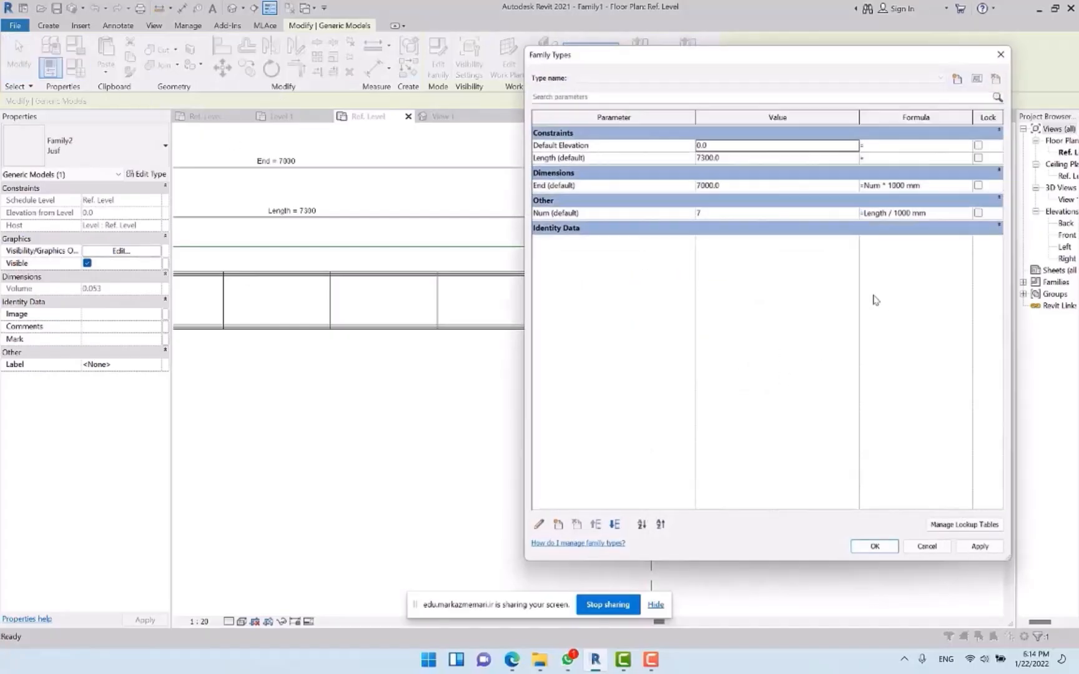
key(Escape)
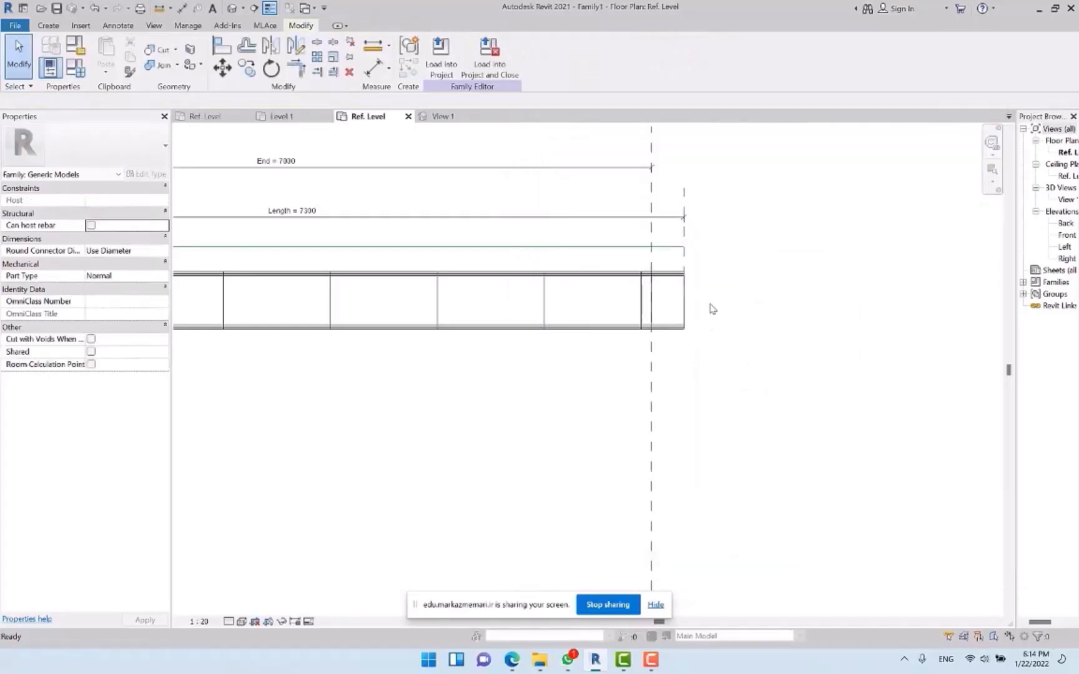
Set the L dimension of the end block's Jusf type to 300
click(639, 275)
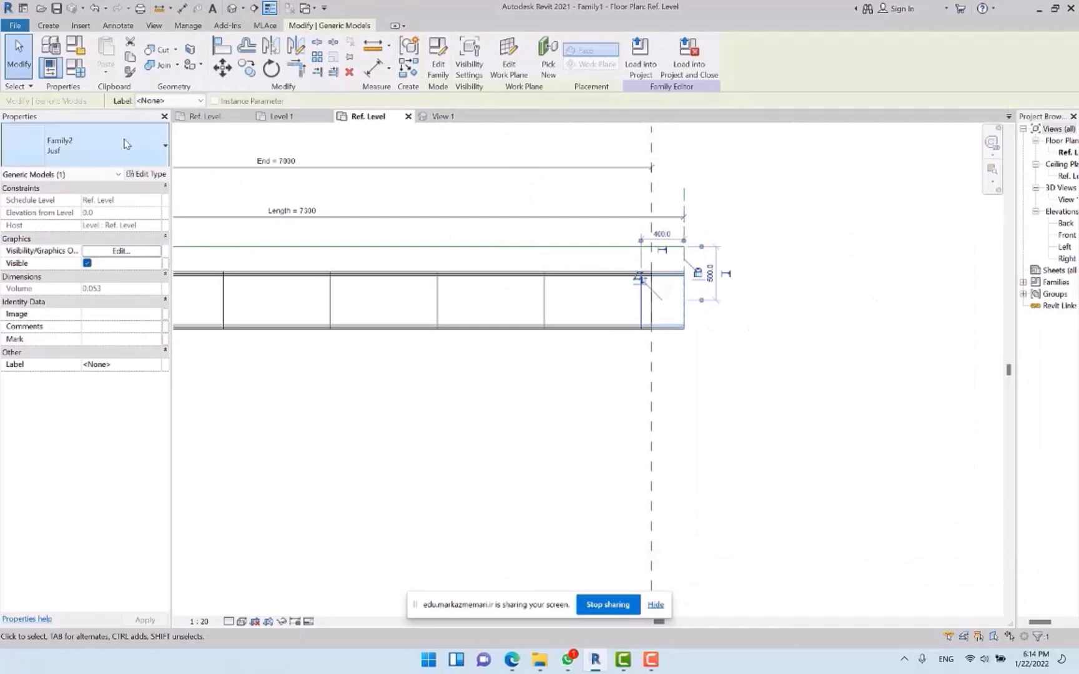
click(146, 174)
click(880, 202)
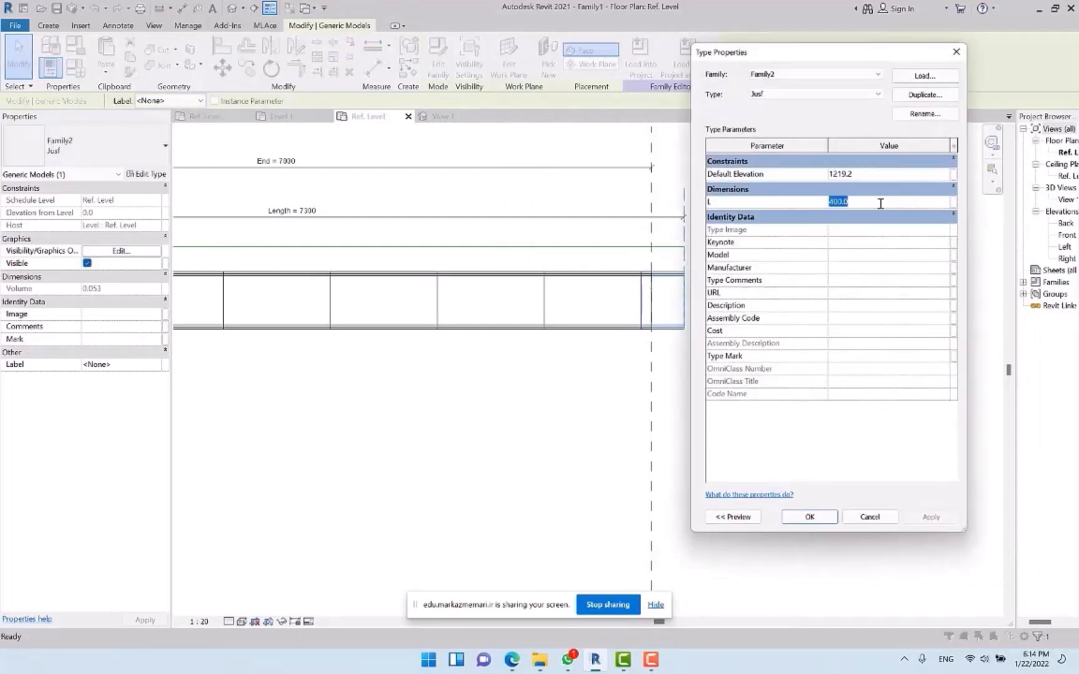
text(30)
key(Return)
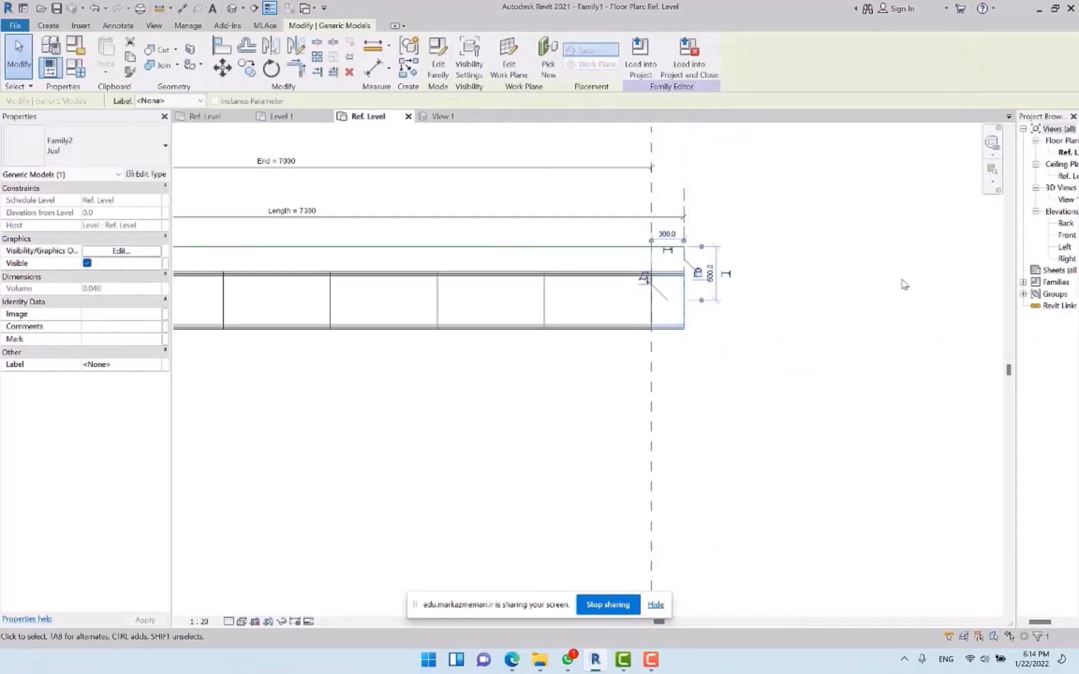
click(904, 285)
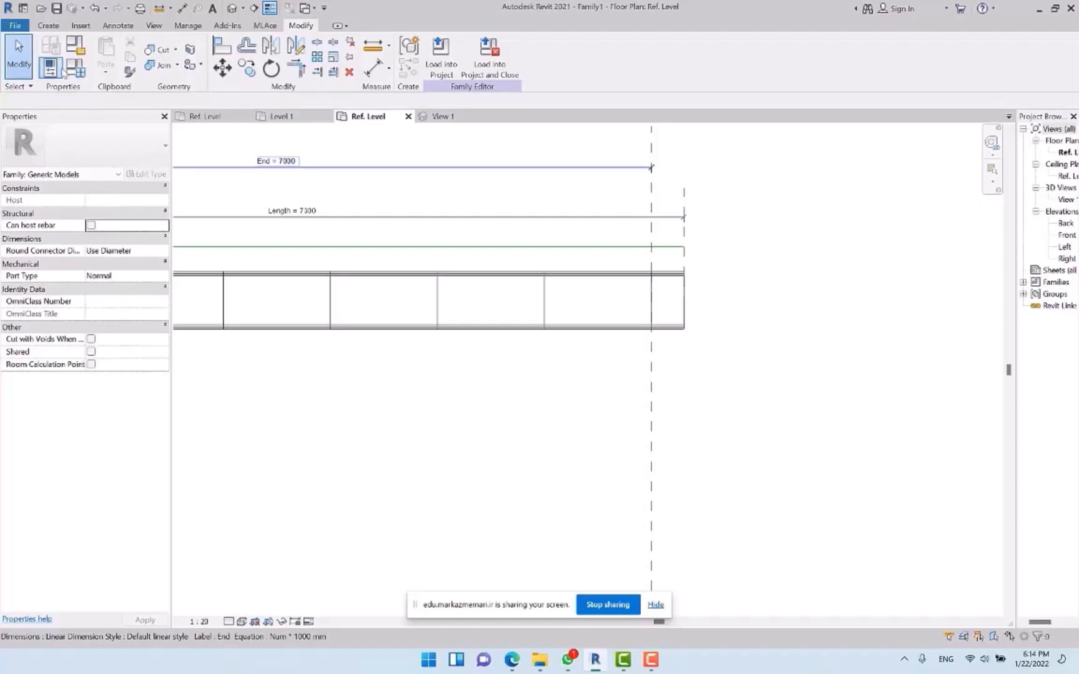
Associate the L dimension of the end block's Jusf type with a new instance family parameter named L Just
click(668, 281)
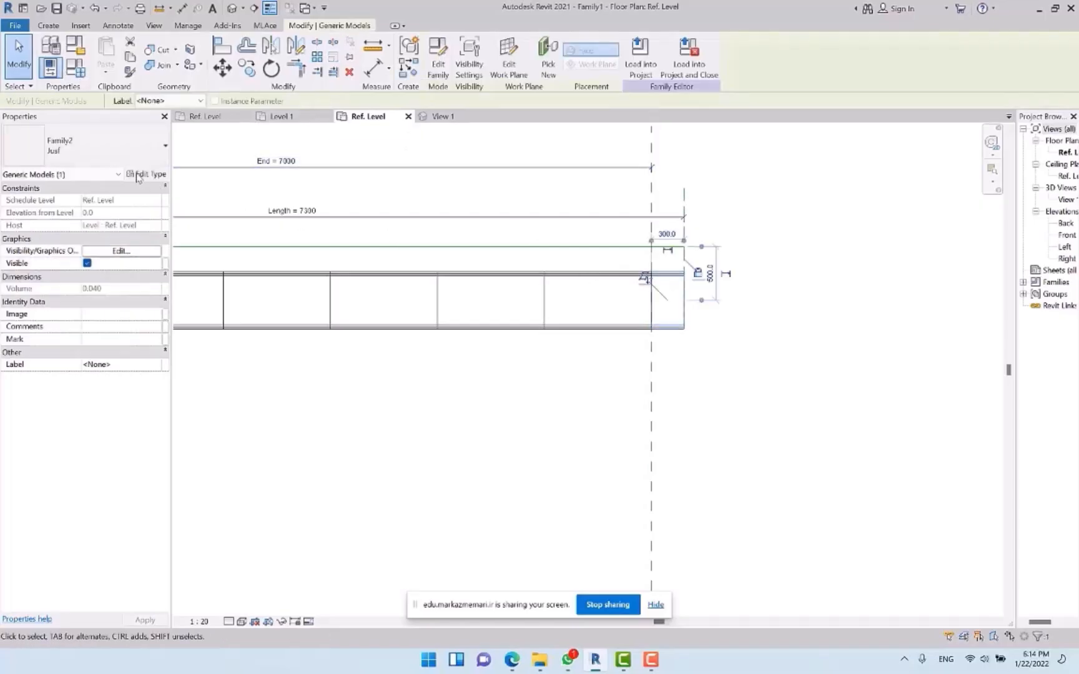
click(146, 174)
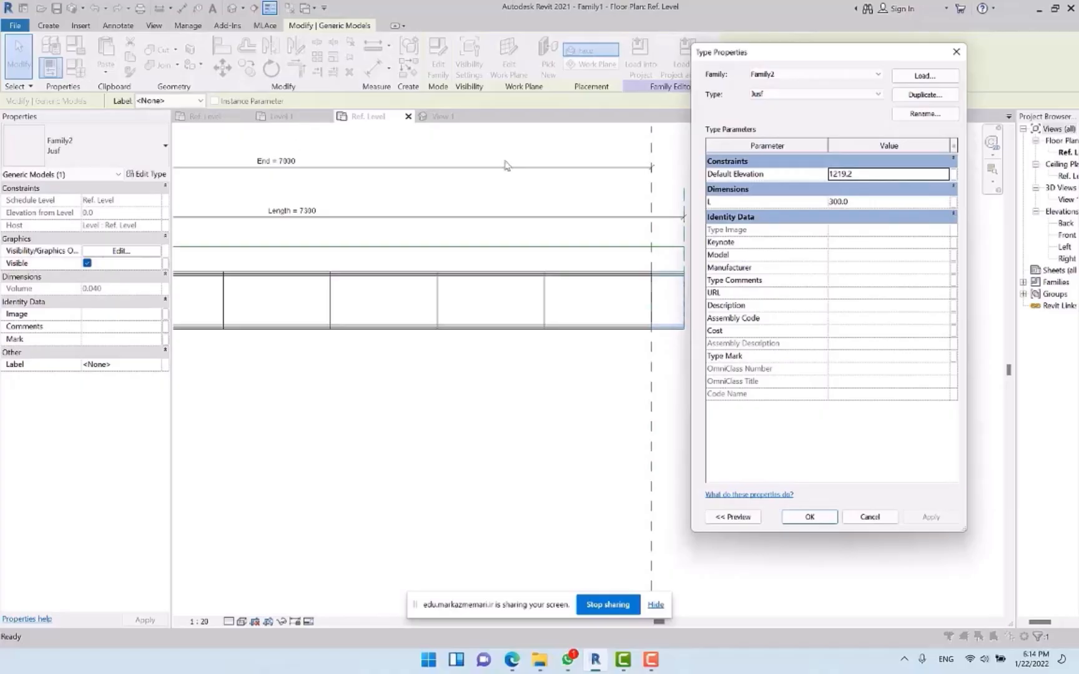
click(953, 202)
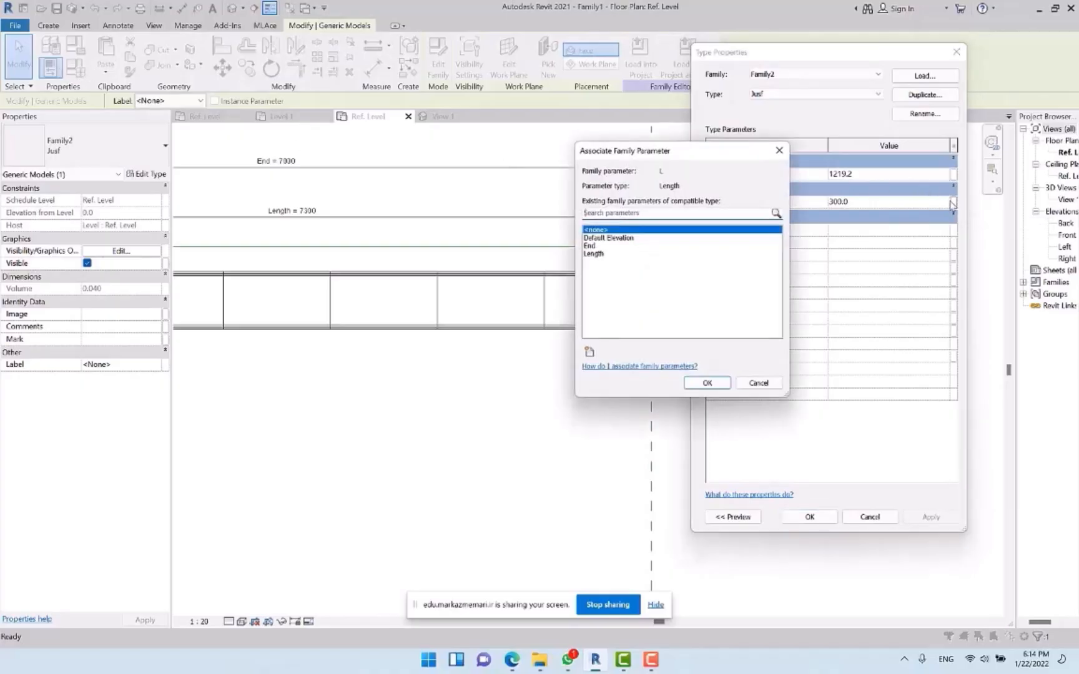
click(589, 351)
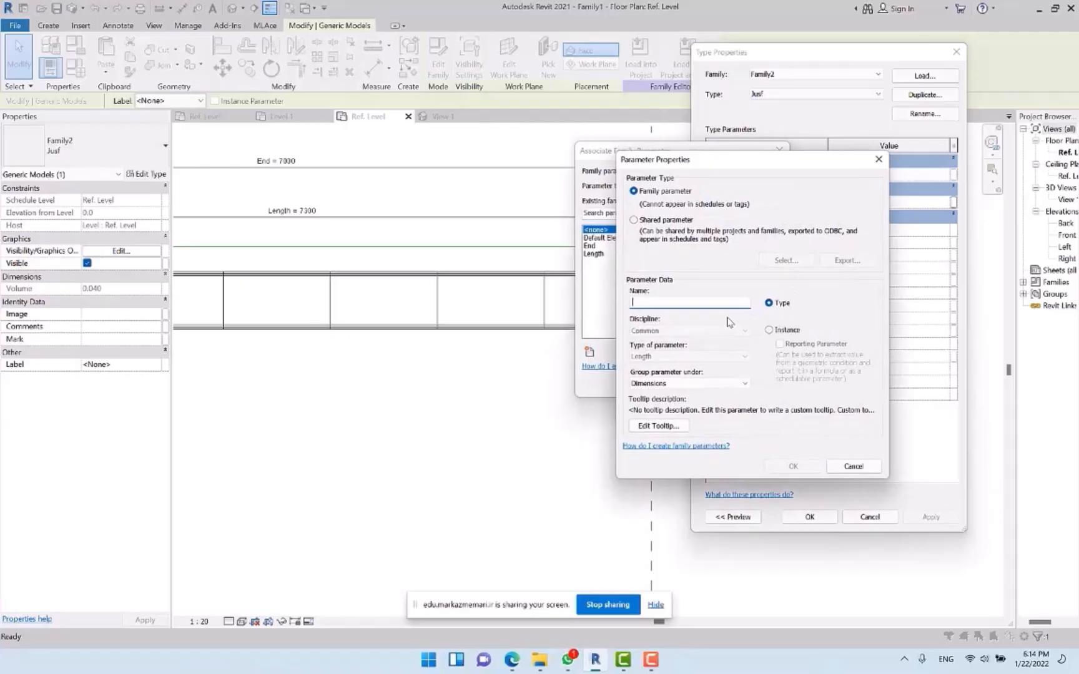
click(769, 330)
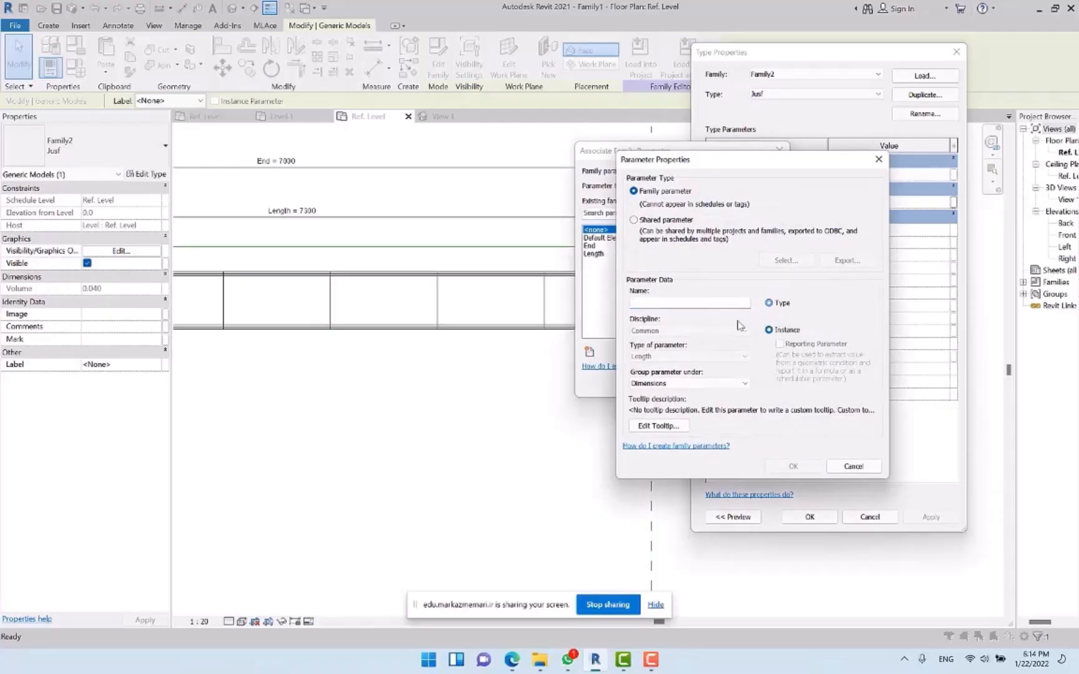
click(683, 304)
text(L Just)
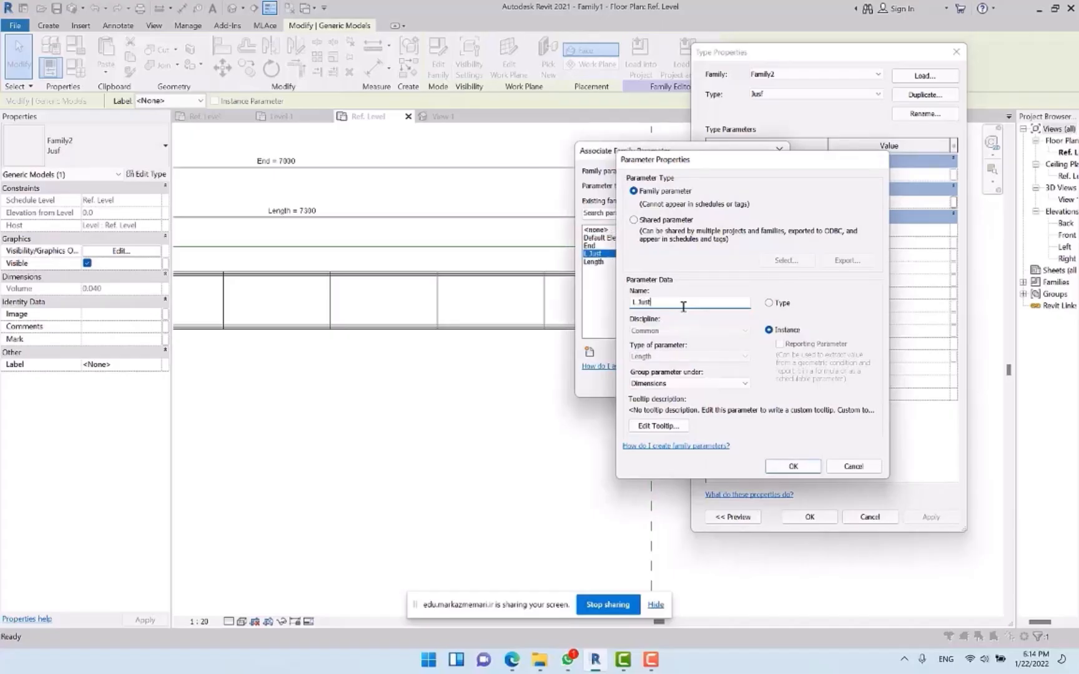
key(Return)
click(707, 382)
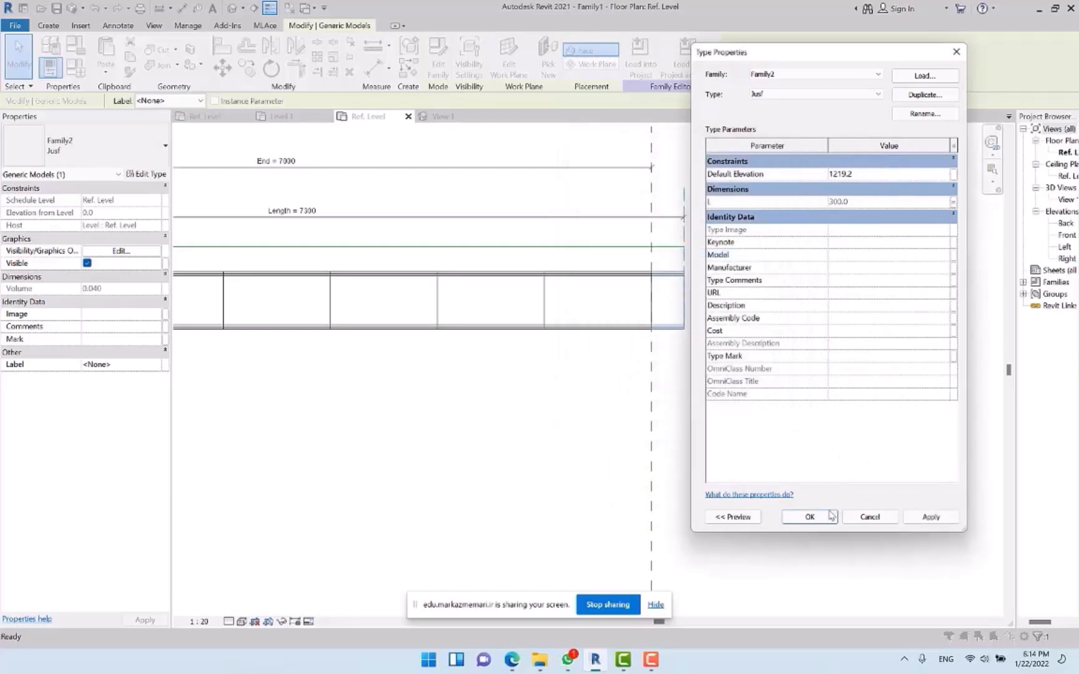
click(809, 517)
click(805, 395)
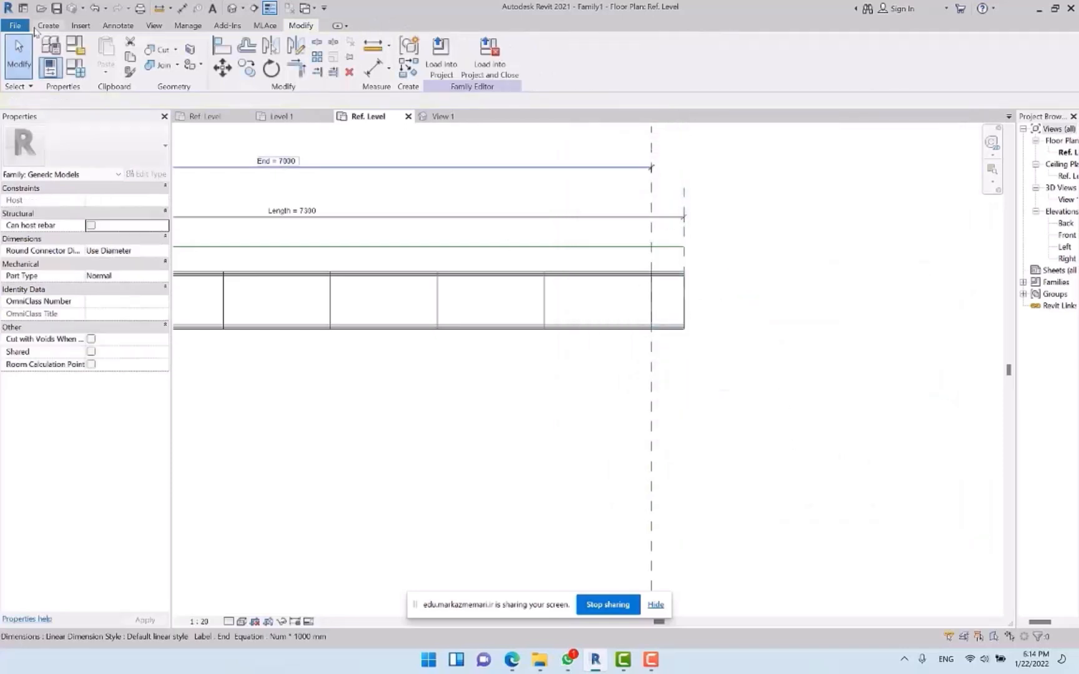
Give the L Just family parameter the formula Length - End
click(76, 68)
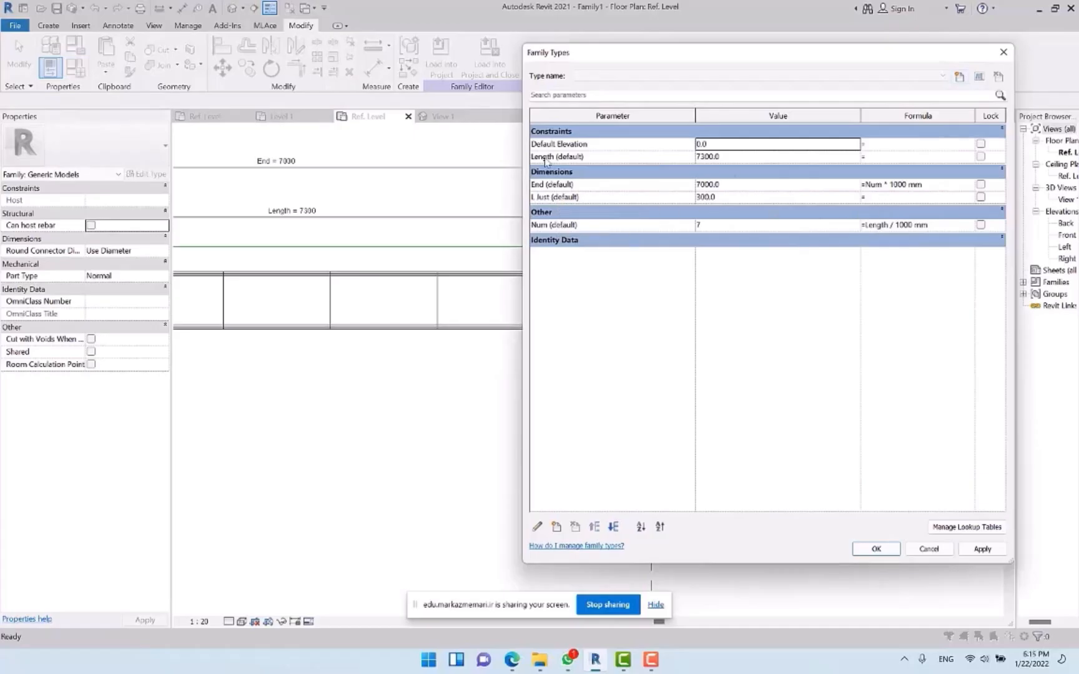
click(883, 198)
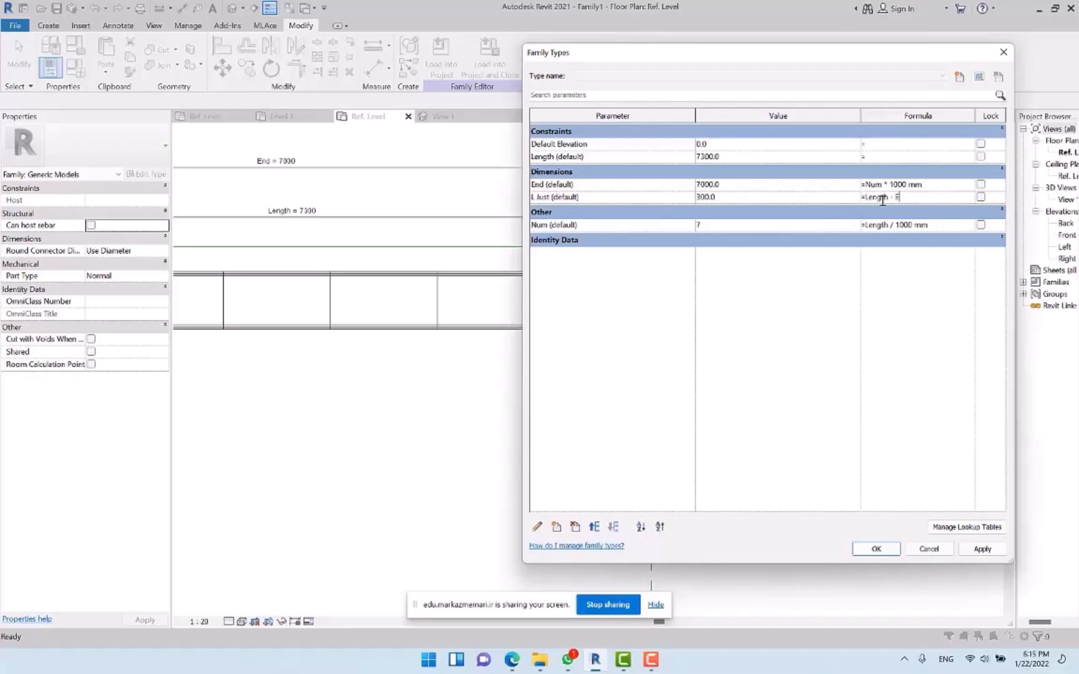
key(Tab)
click(876, 549)
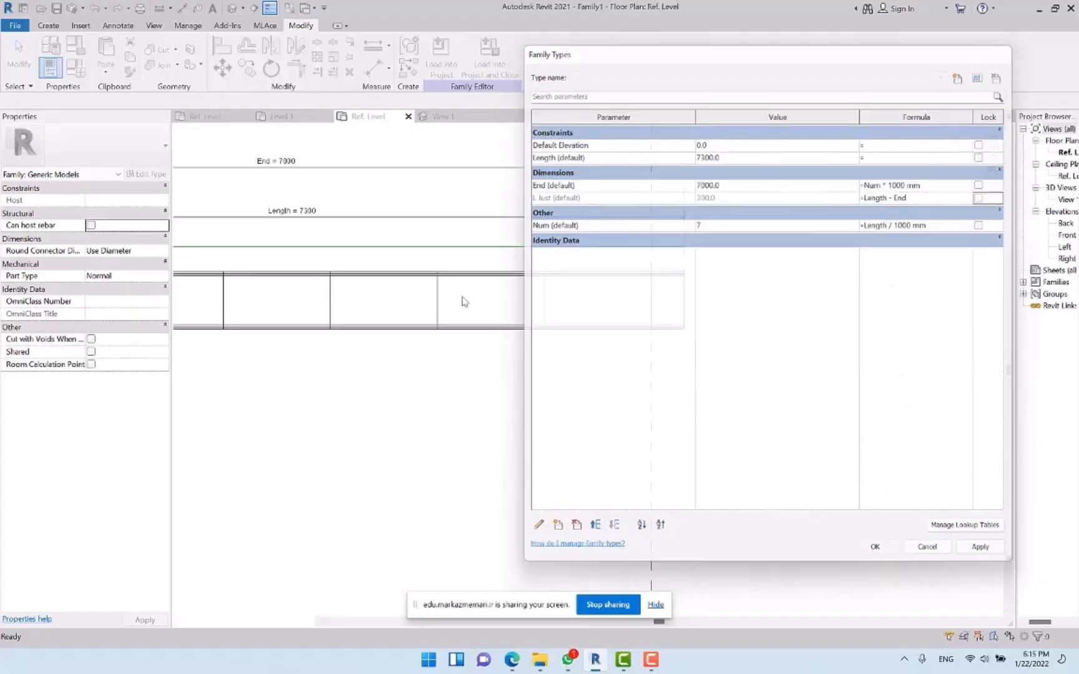
Test the parametric end block by setting the family's Length to 10350
scroll(667, 374, down, 5)
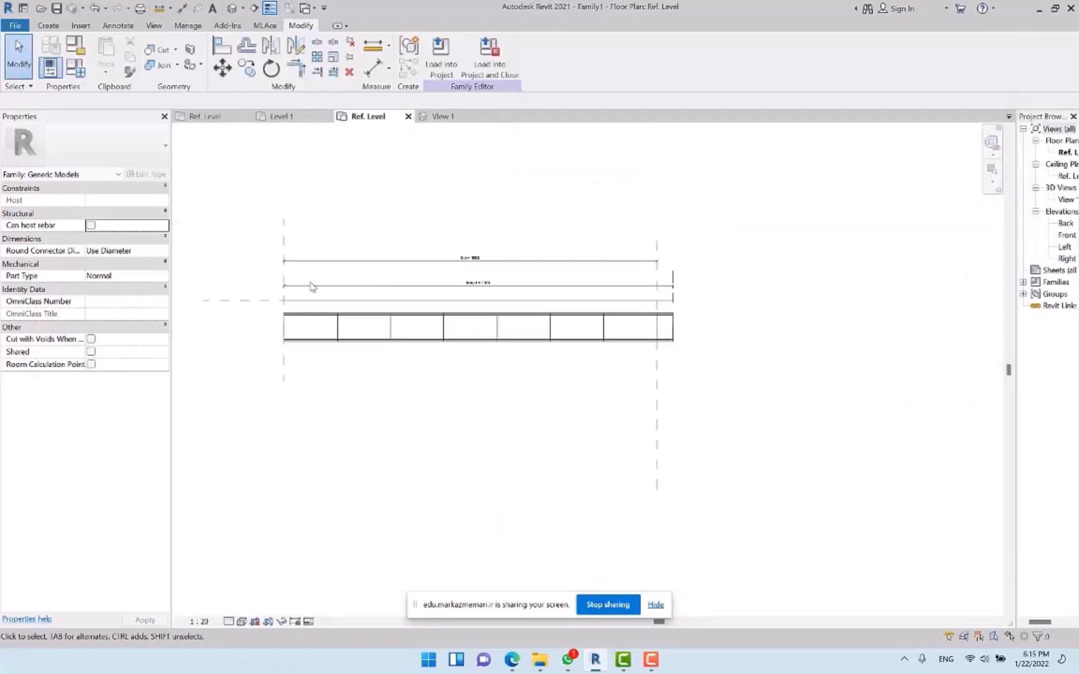
scroll(384, 281, up, 2)
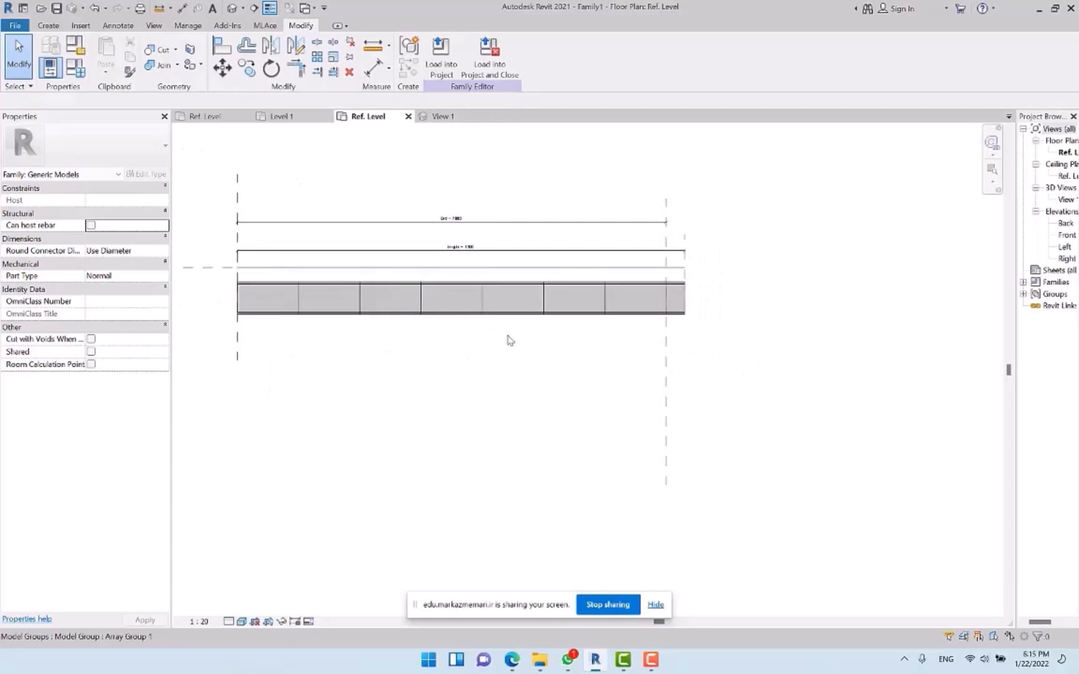
middle_drag(505, 338, 484, 289)
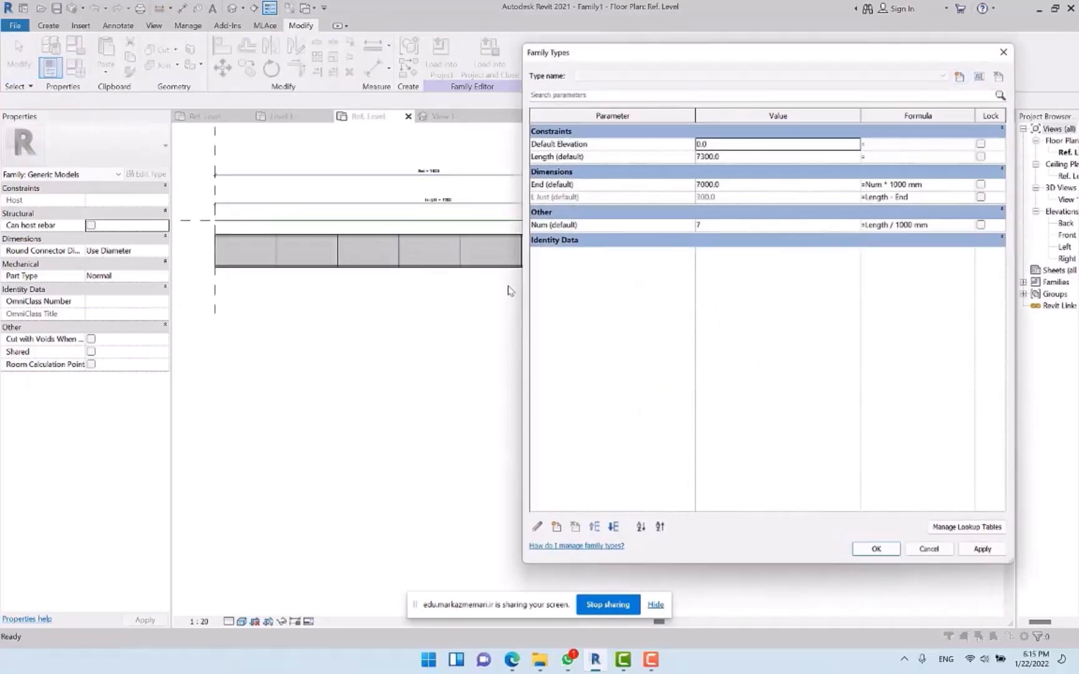
drag(520, 144, 701, 145)
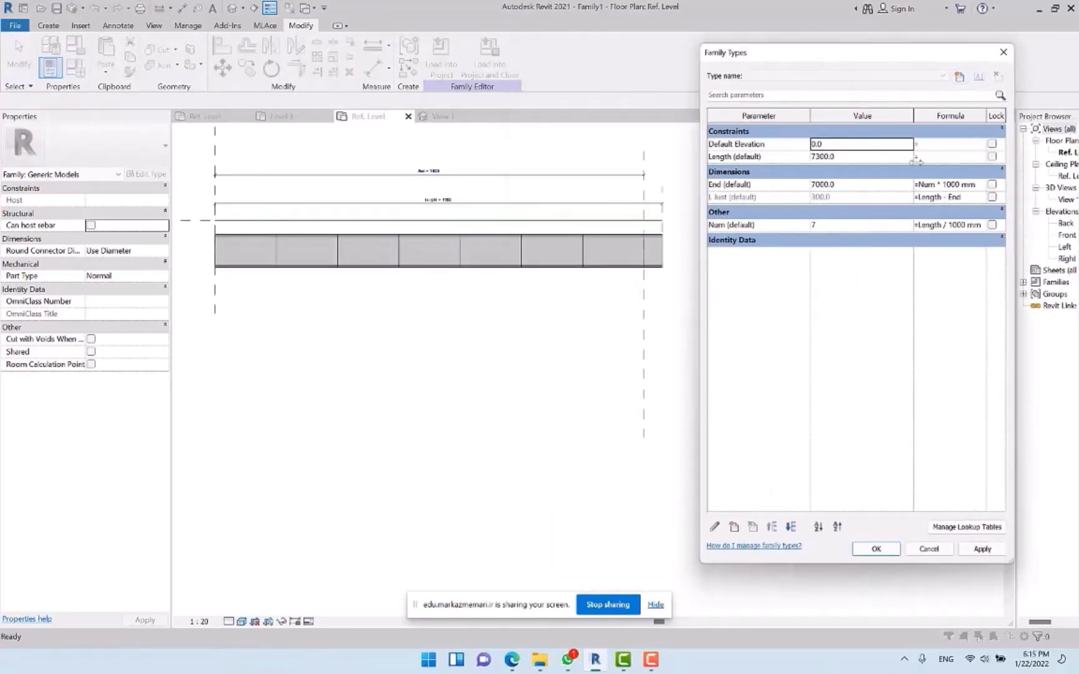
click(854, 157)
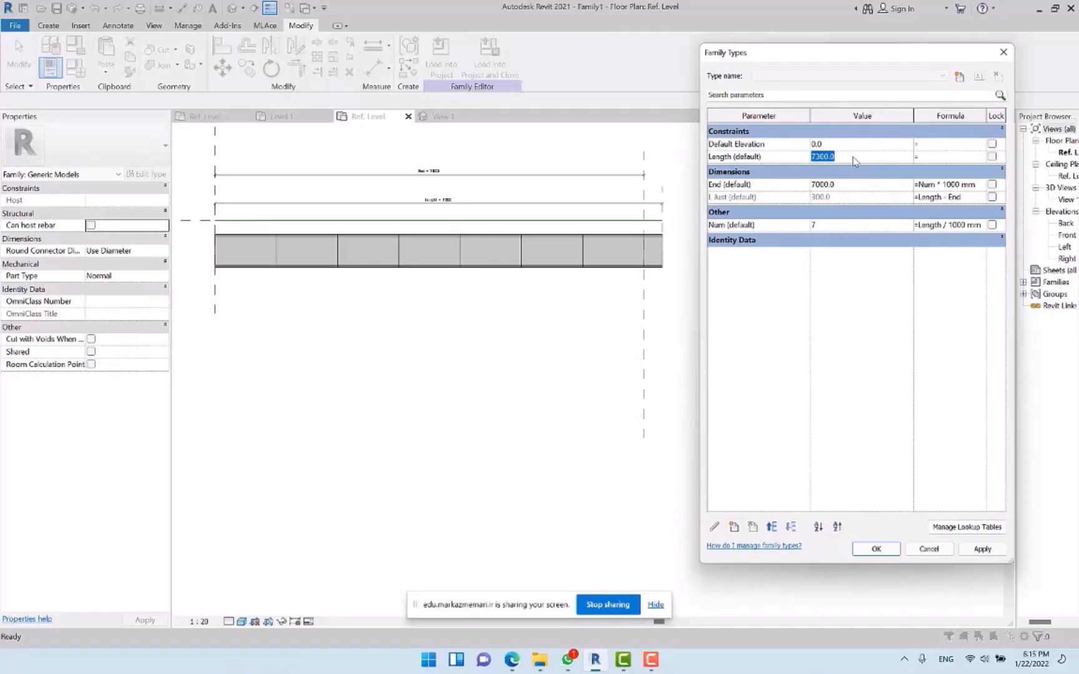
text(10350)
key(Return)
key(Return)
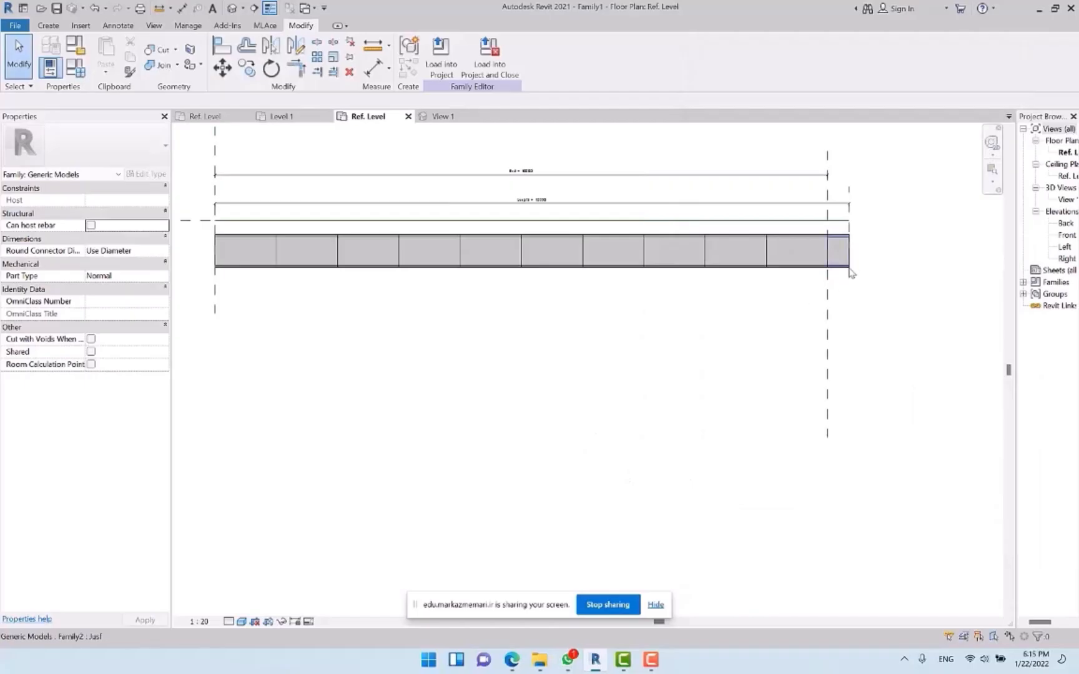
Set the family's Length to 11100 to test a shorter end block
click(75, 68)
click(846, 159)
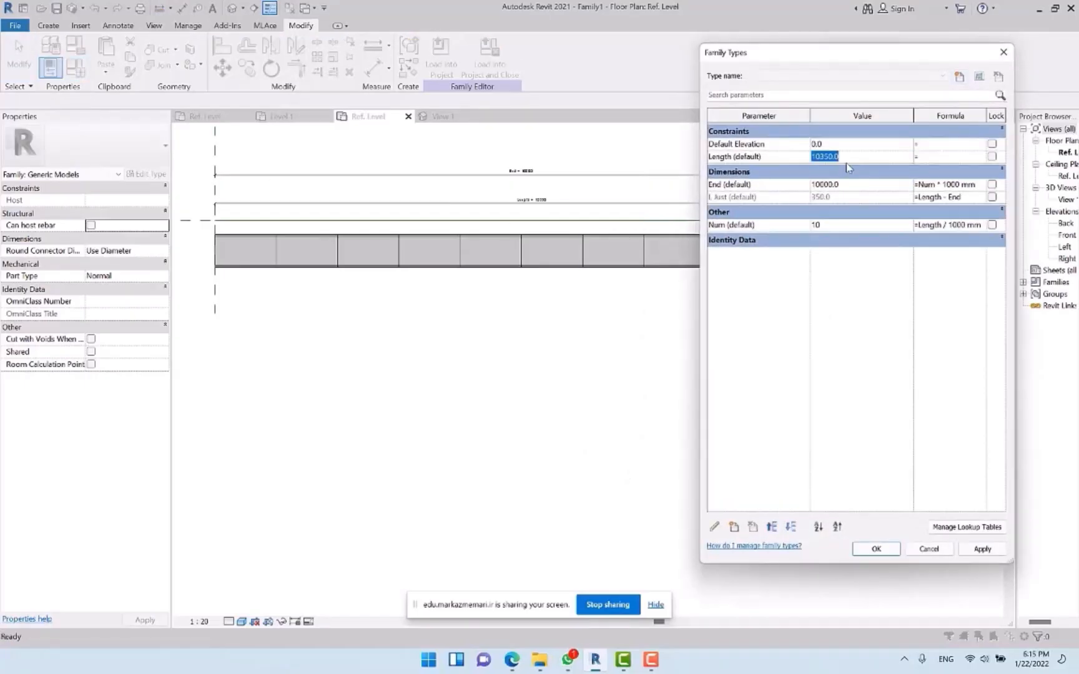
text(1)
key(BackSpace)
text(000)
key(BackSpace)
key(BackSpace)
key(BackSpace)
text(100)
key(Tab)
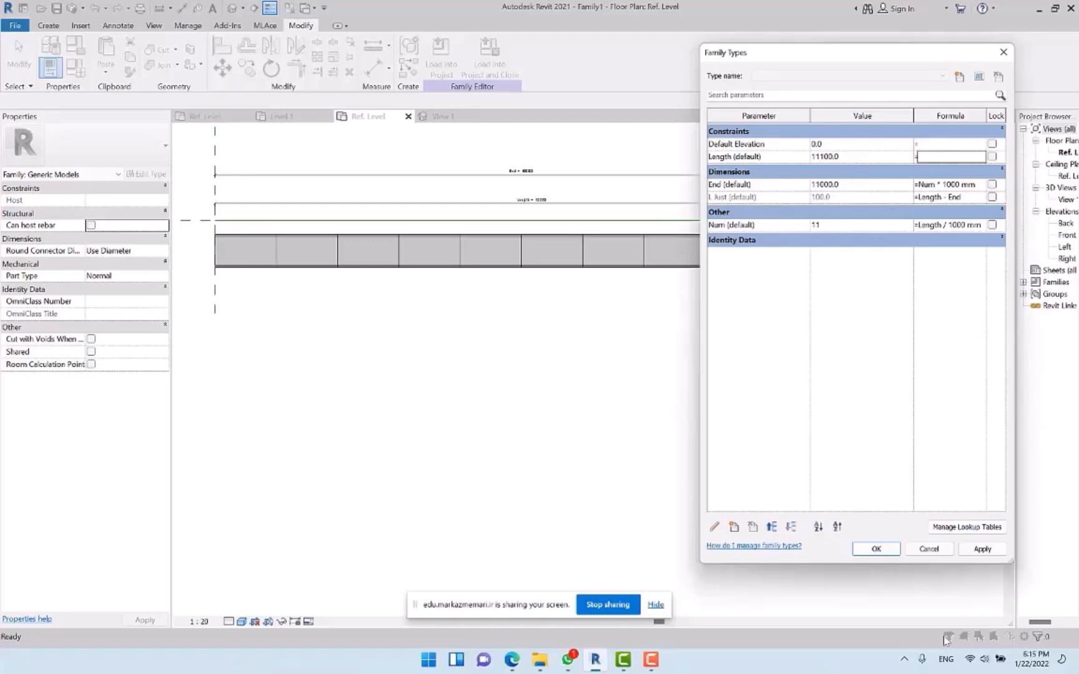
click(877, 550)
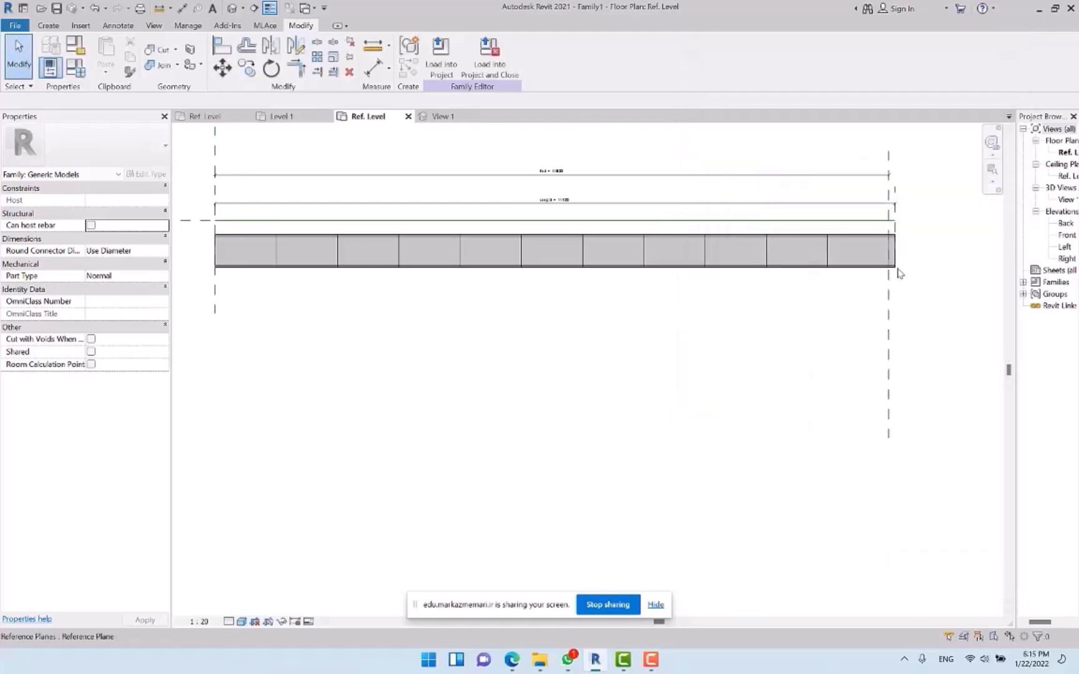
Try to set the family's Length to 11000, an exact multiple of the block length
click(50, 67)
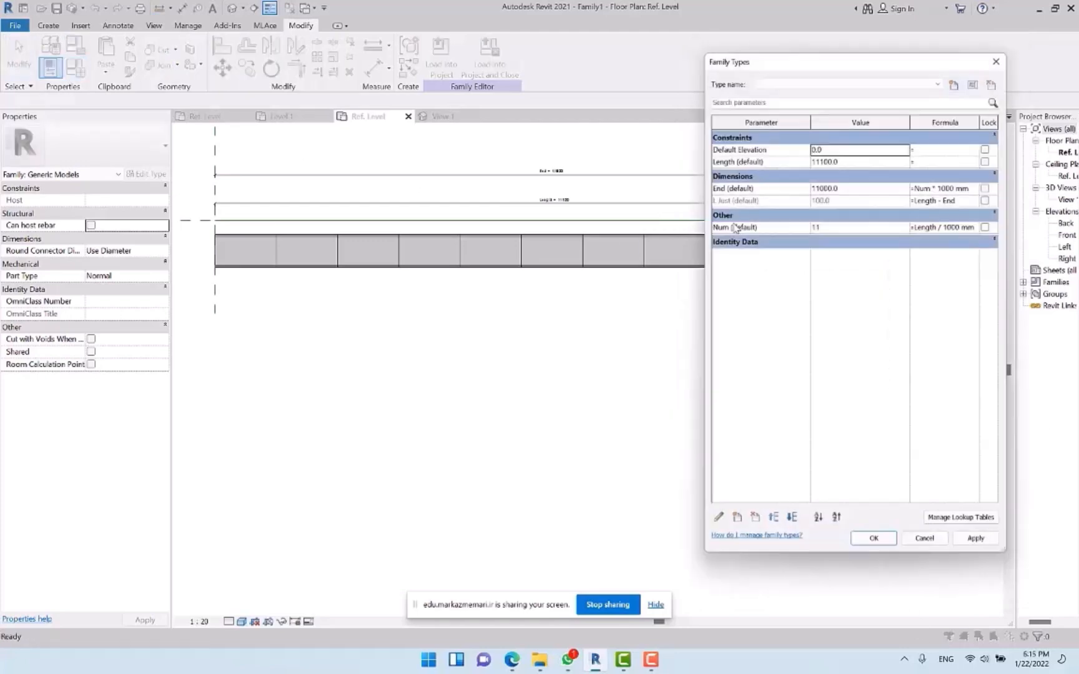
click(861, 160)
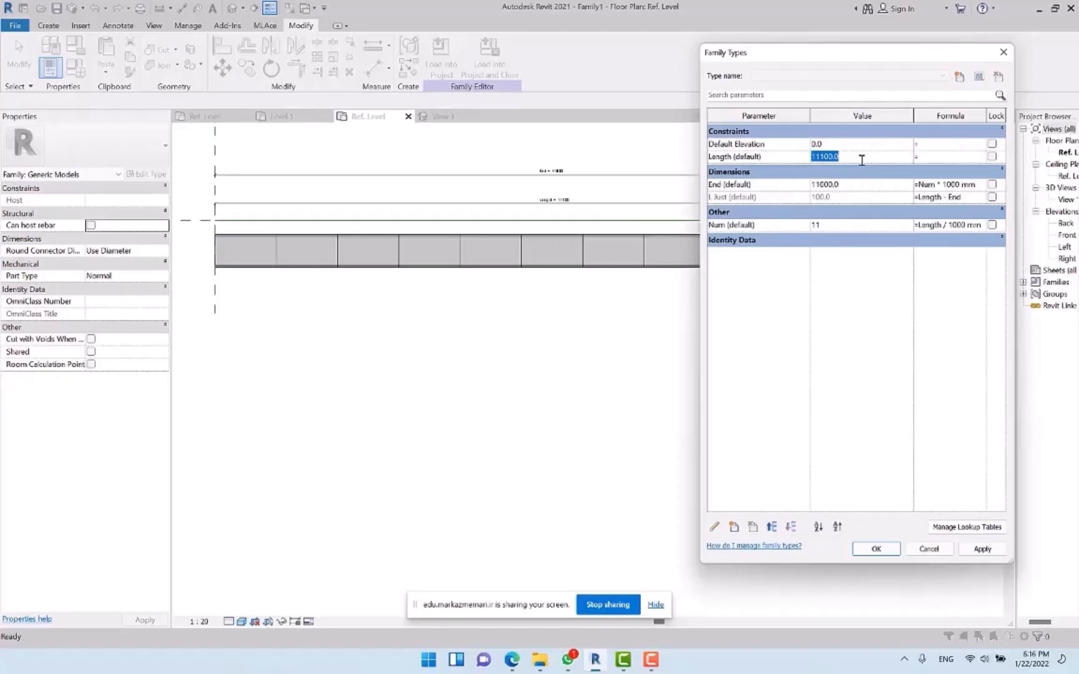
text(11000)
key(Tab)
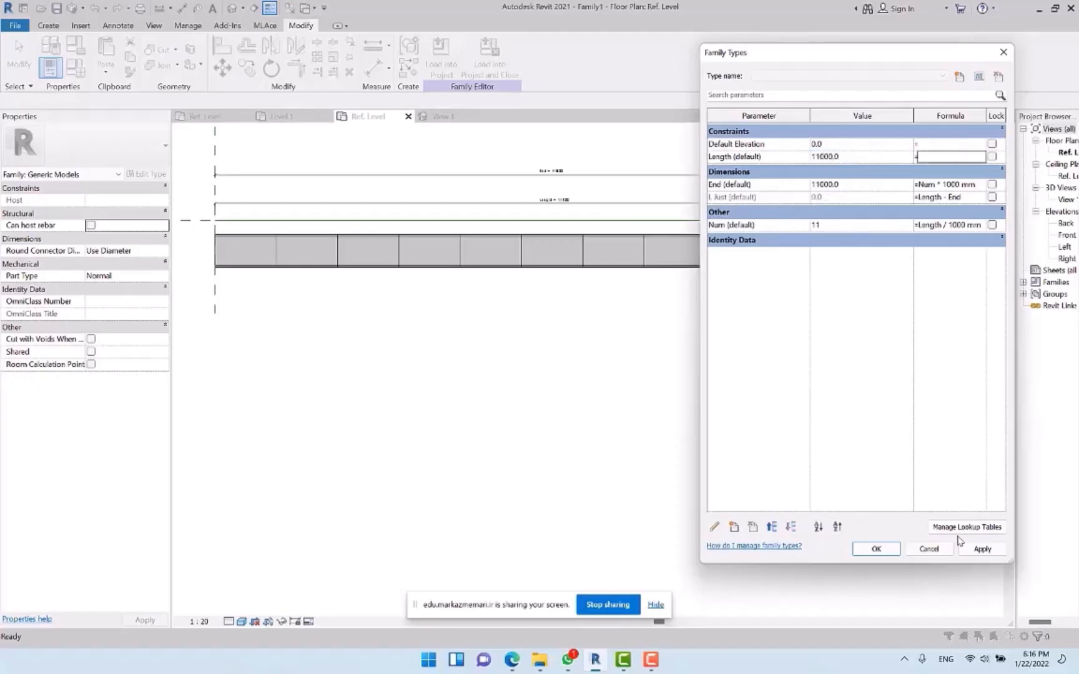
click(882, 550)
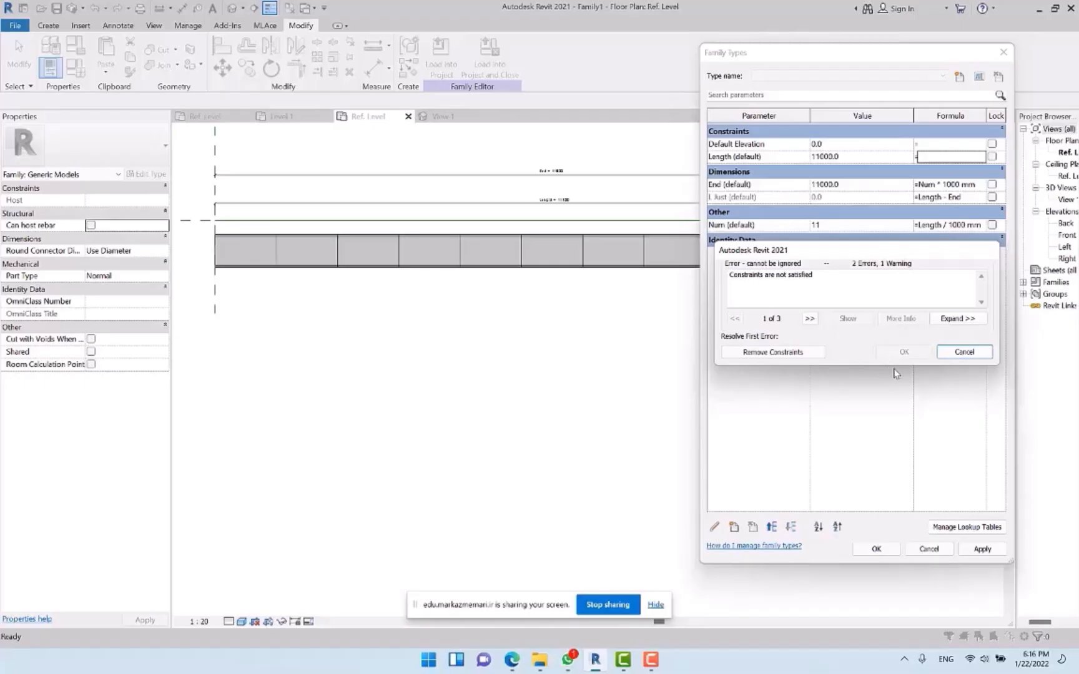
key(Escape)
key(Escape)
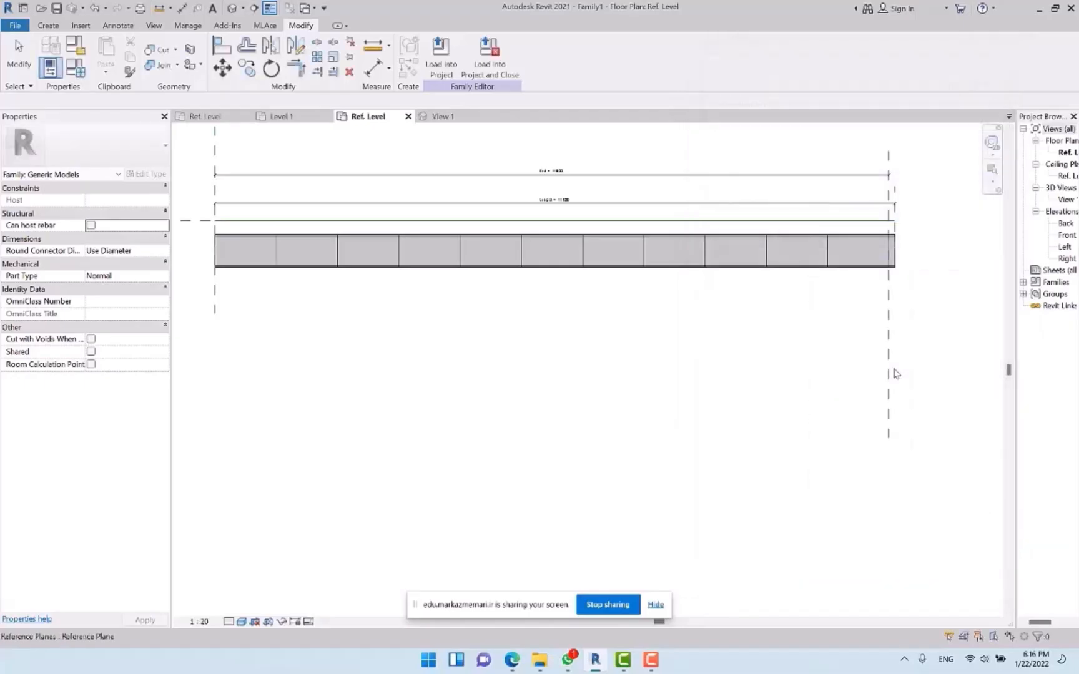
Set the family's Length to 9350 and select the end block to check its width
middle_drag(901, 342, 855, 342)
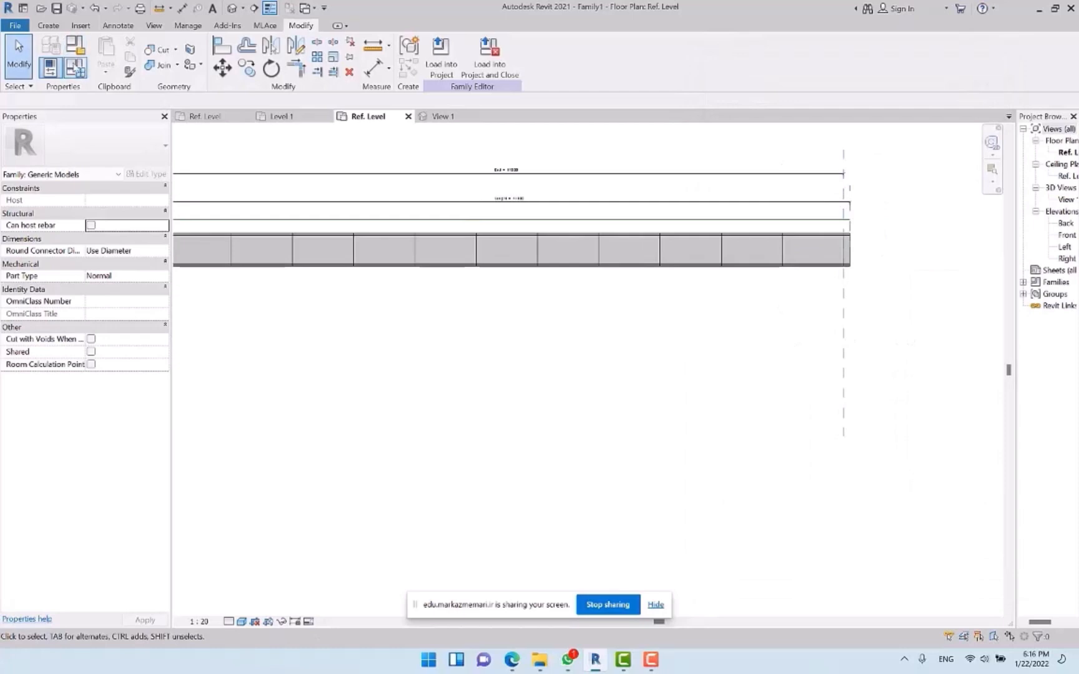
click(75, 46)
click(867, 159)
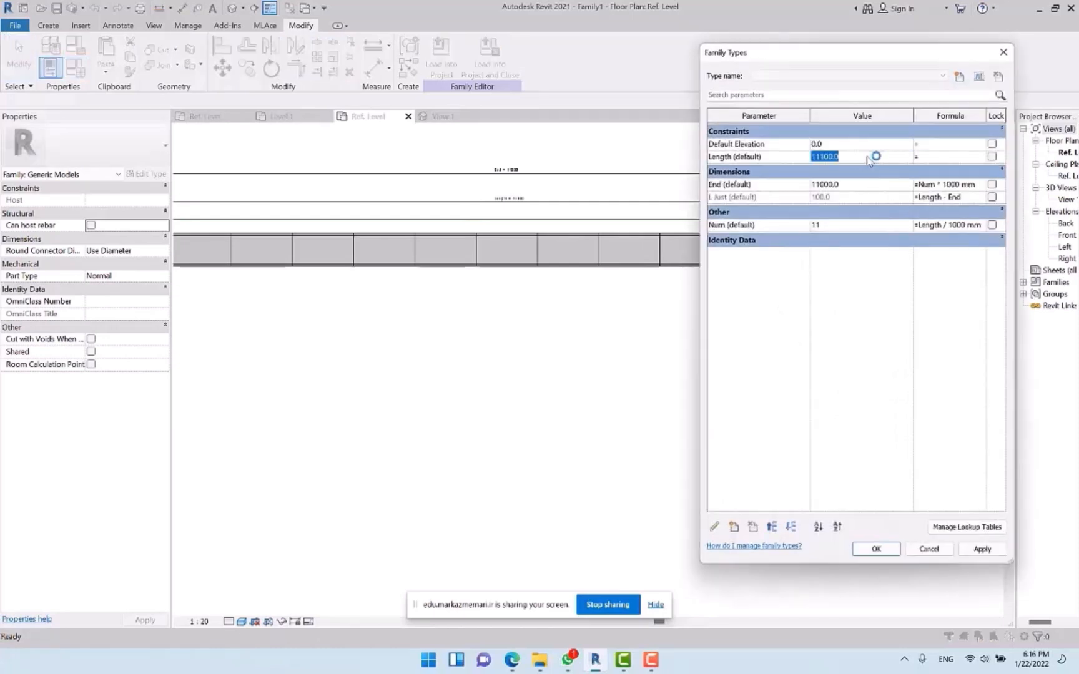
text(9000)
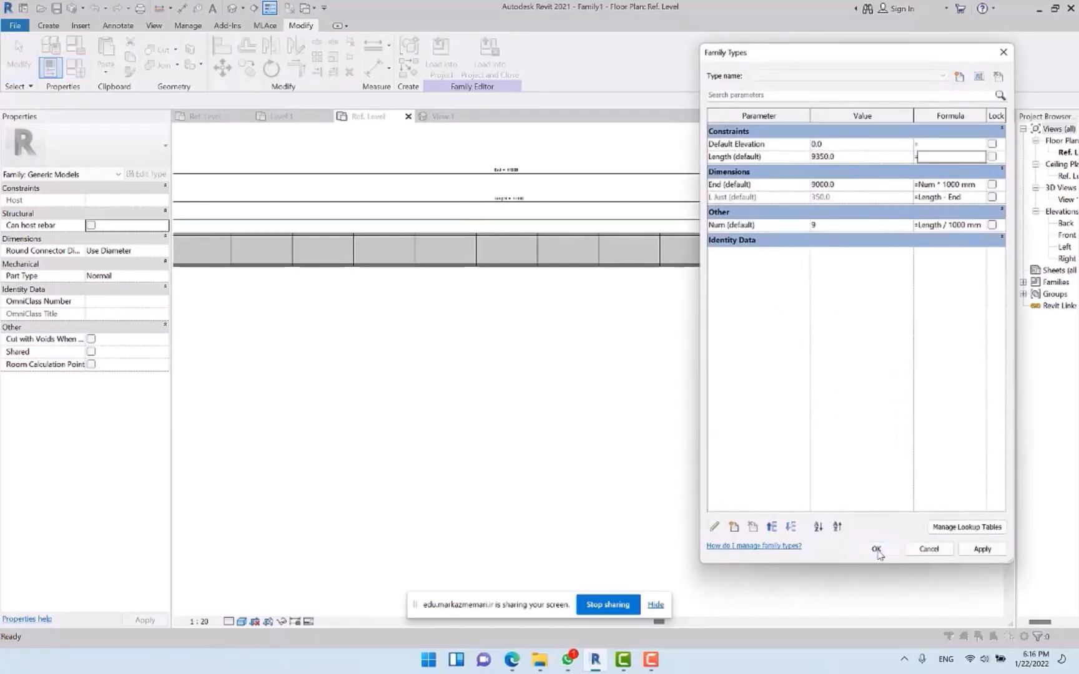
click(876, 549)
middle_drag(682, 388, 756, 366)
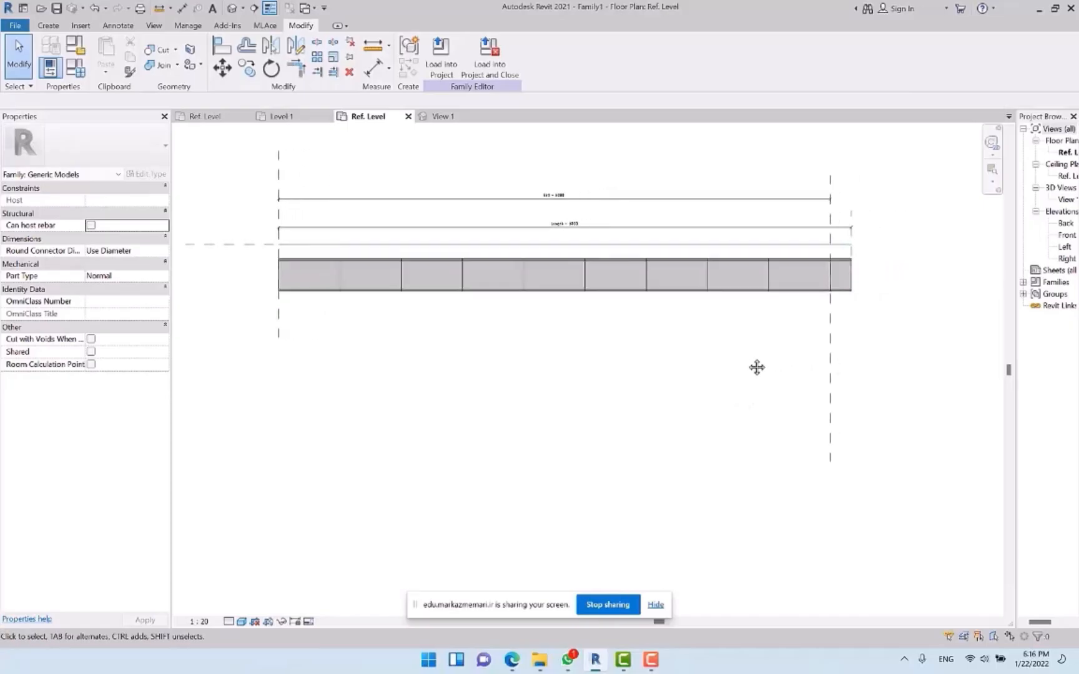
click(851, 298)
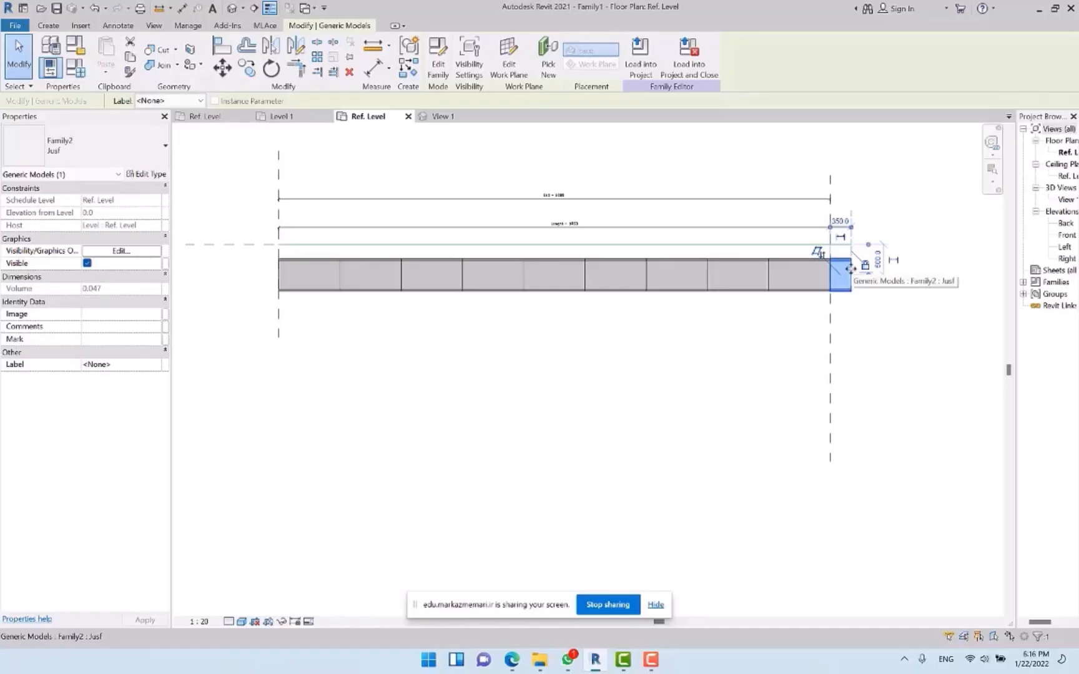
middle_drag(730, 363, 657, 321)
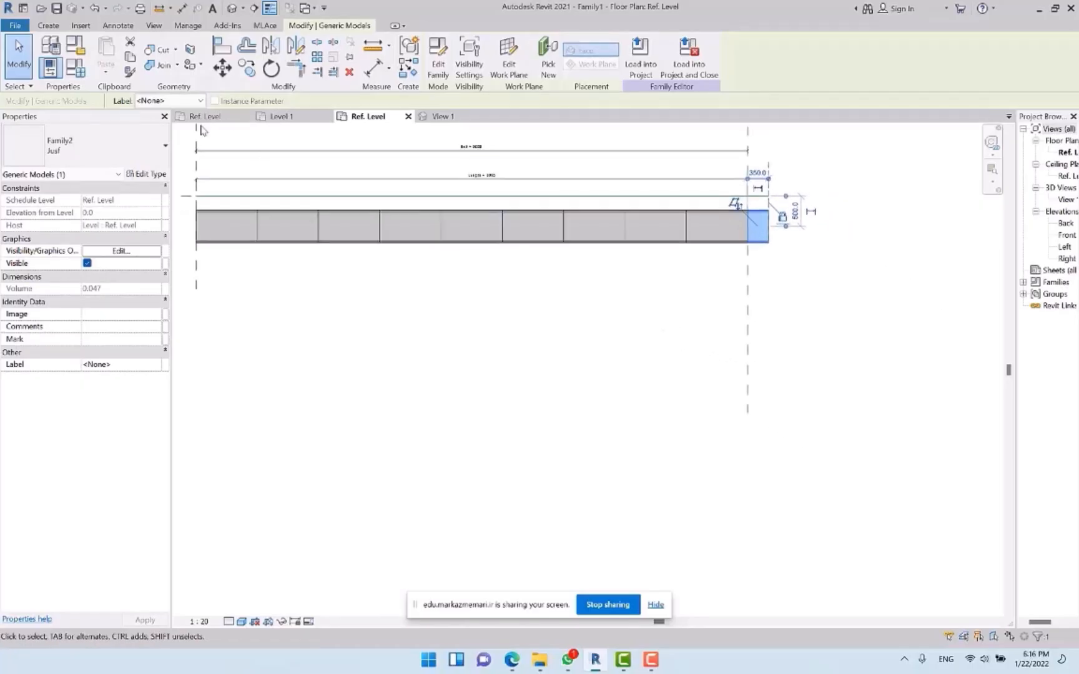
Try to set the family's Length to 9600 to test a larger end-block remainder
click(85, 70)
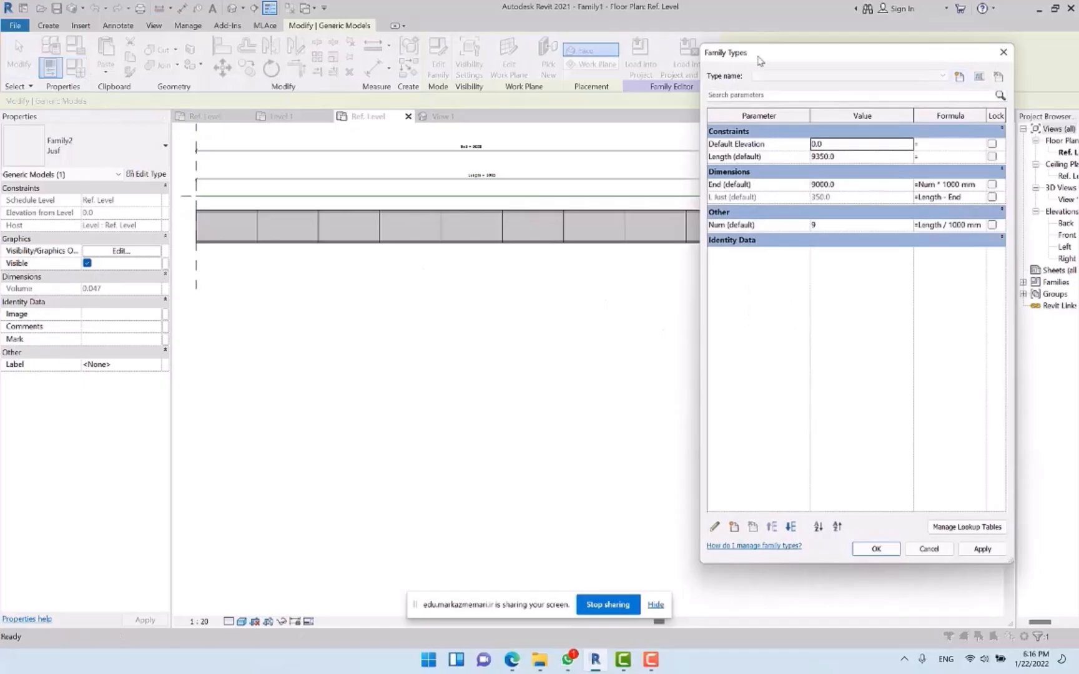
drag(807, 62, 906, 67)
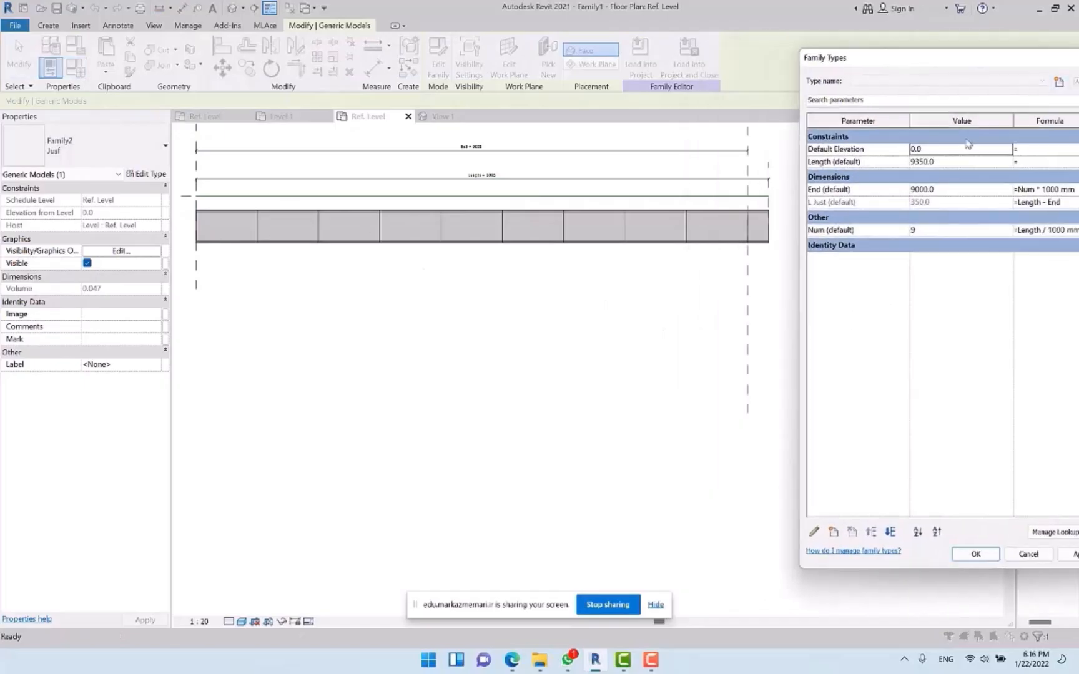
click(953, 162)
text(9600)
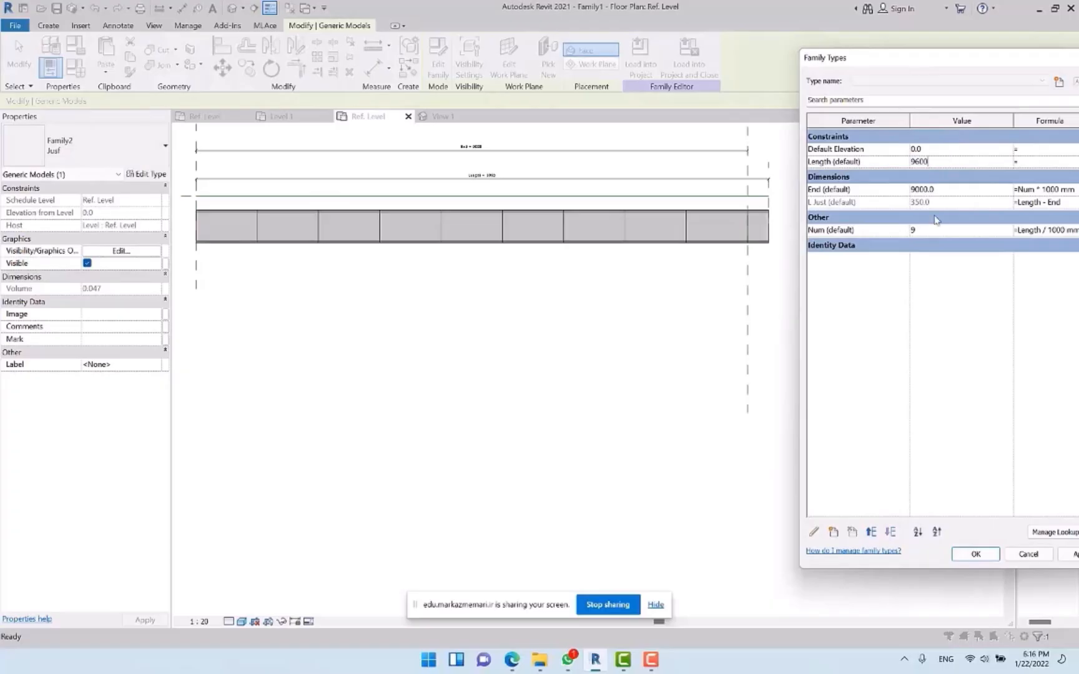
click(965, 553)
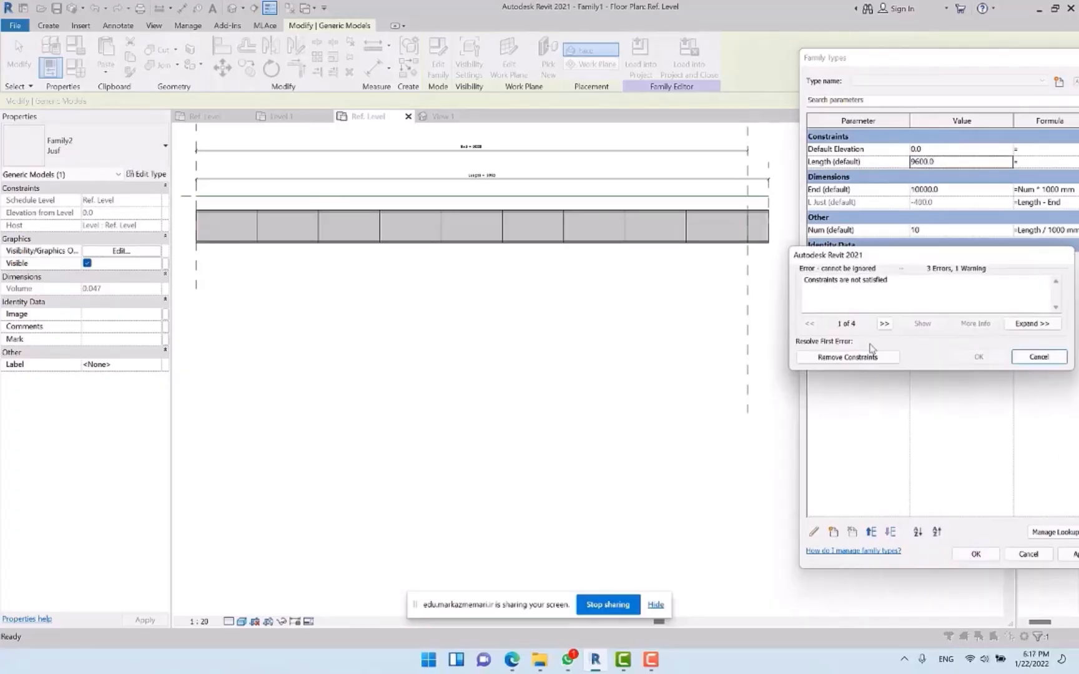
drag(930, 261, 610, 230)
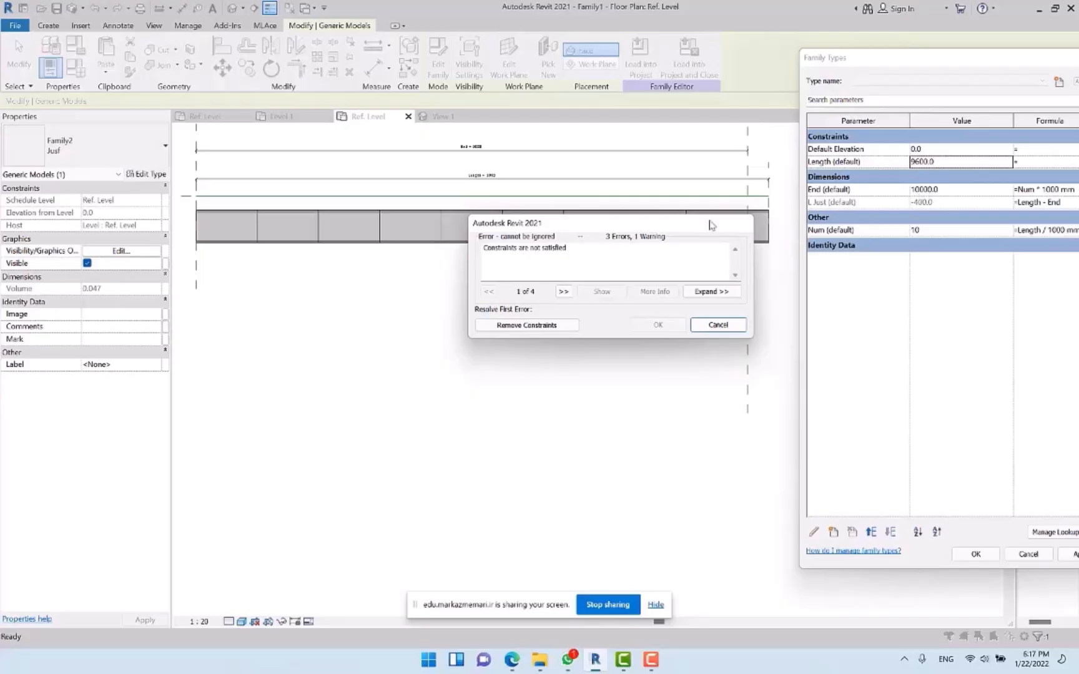
drag(709, 220, 694, 280)
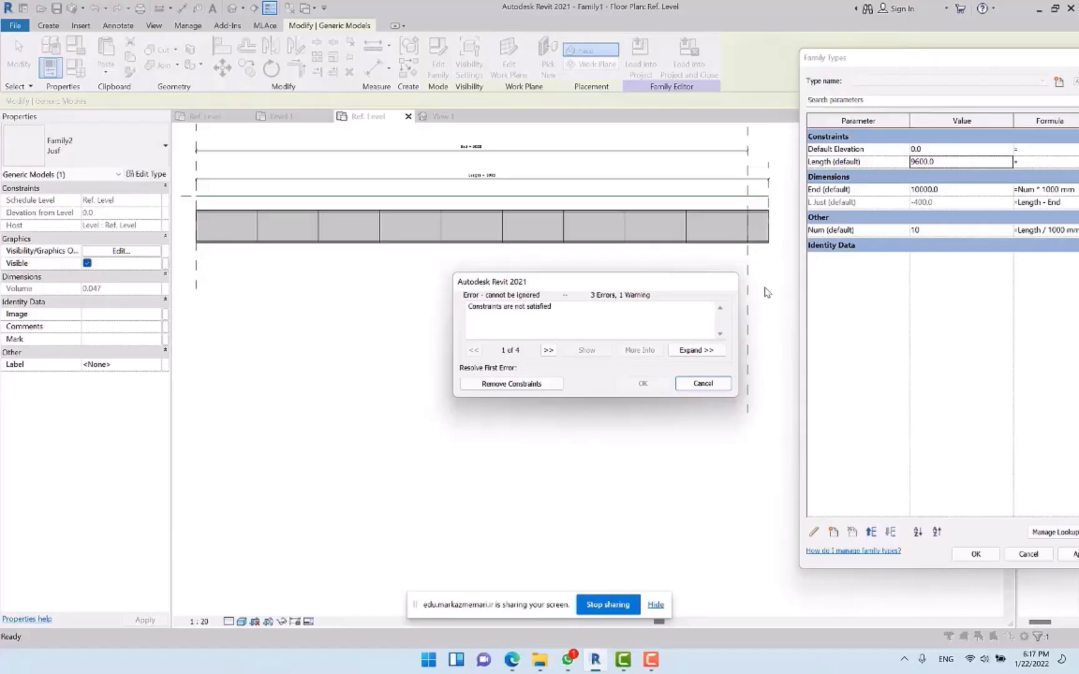
click(703, 384)
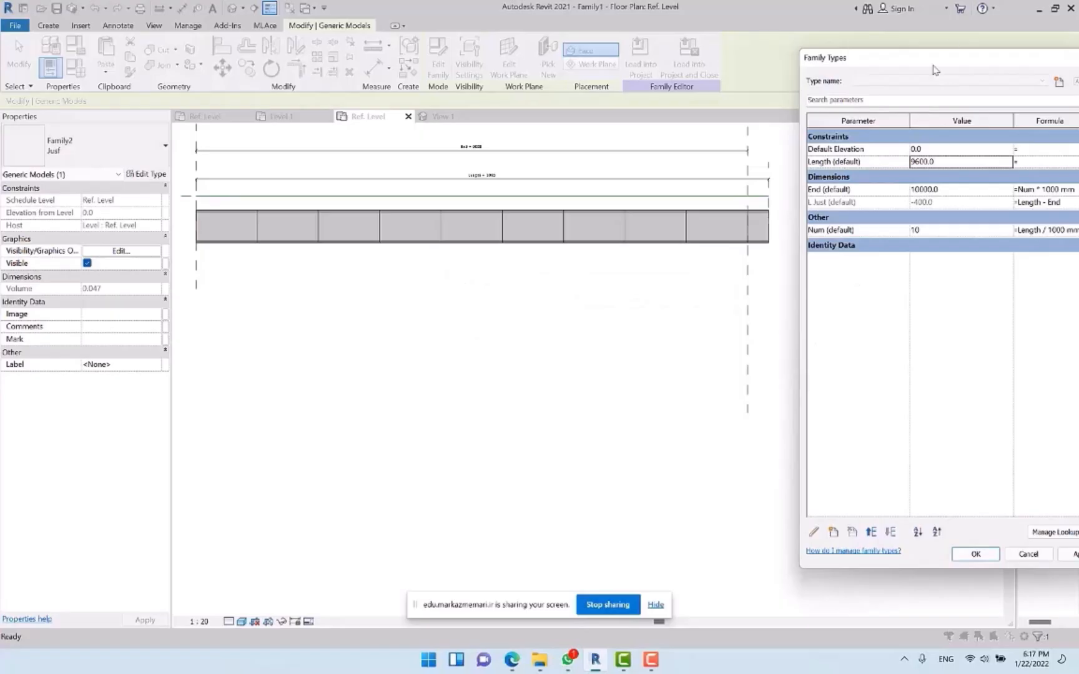
drag(934, 68, 833, 56)
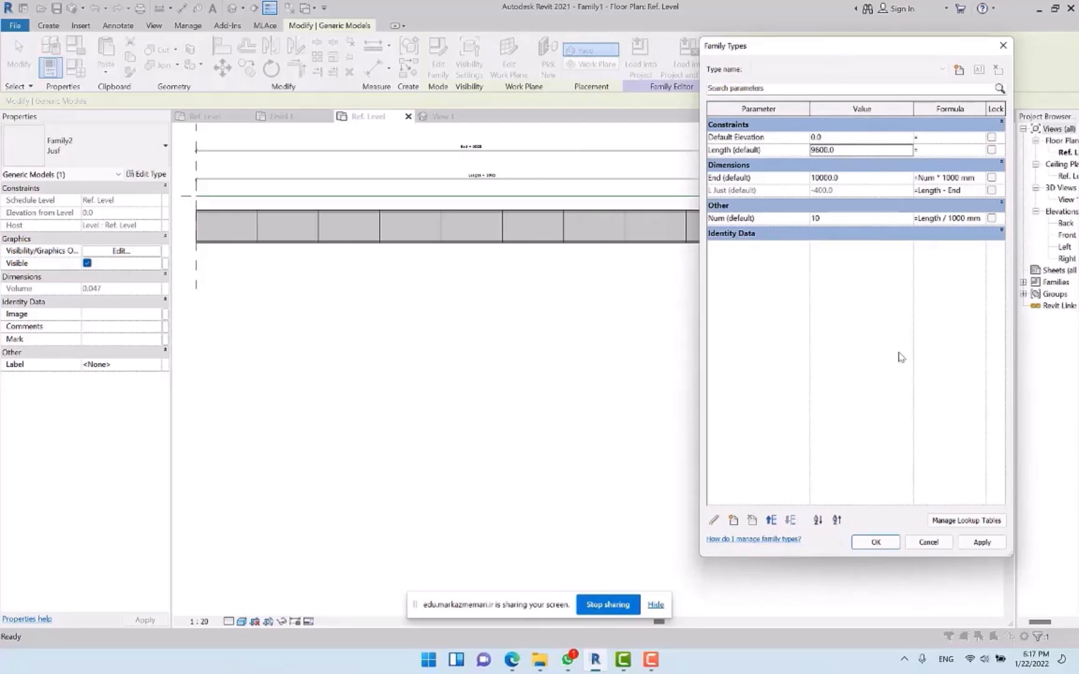
click(658, 662)
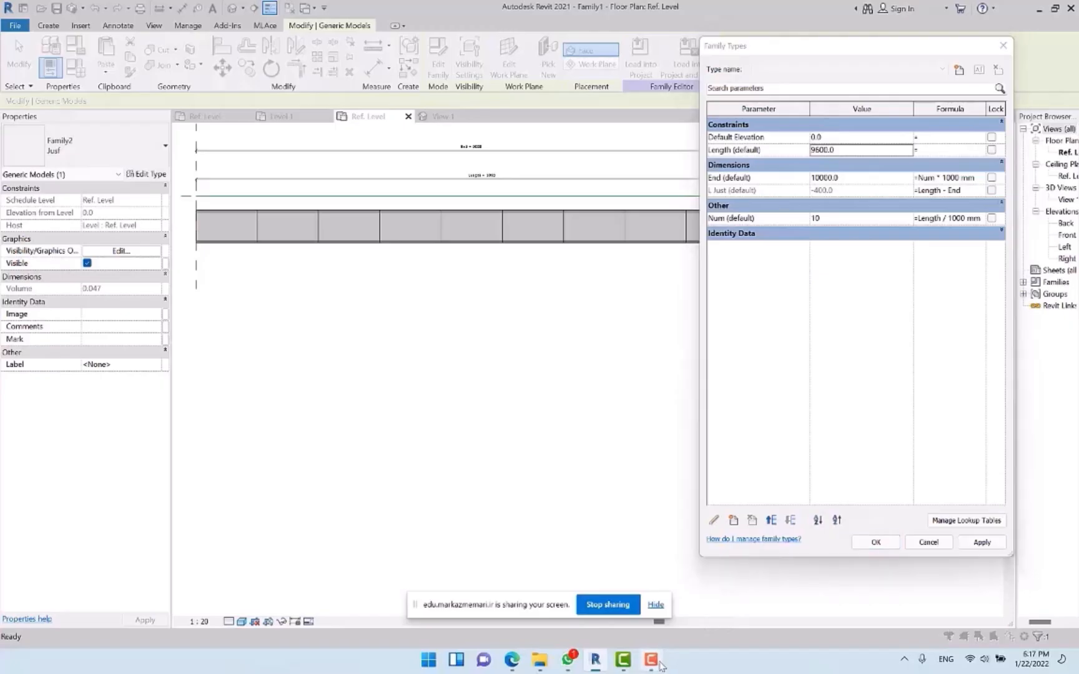
click(341, 84)
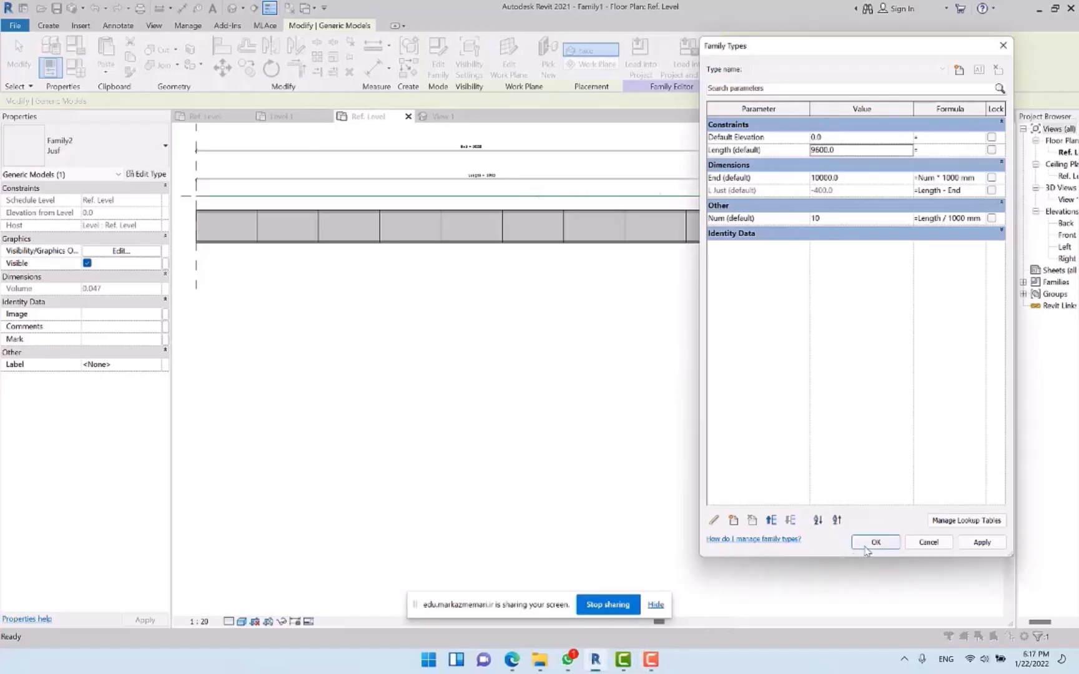
click(864, 542)
key(Escape)
Set the family's Length to 9450 and apply it to the block array
double_click(854, 151)
text(9)
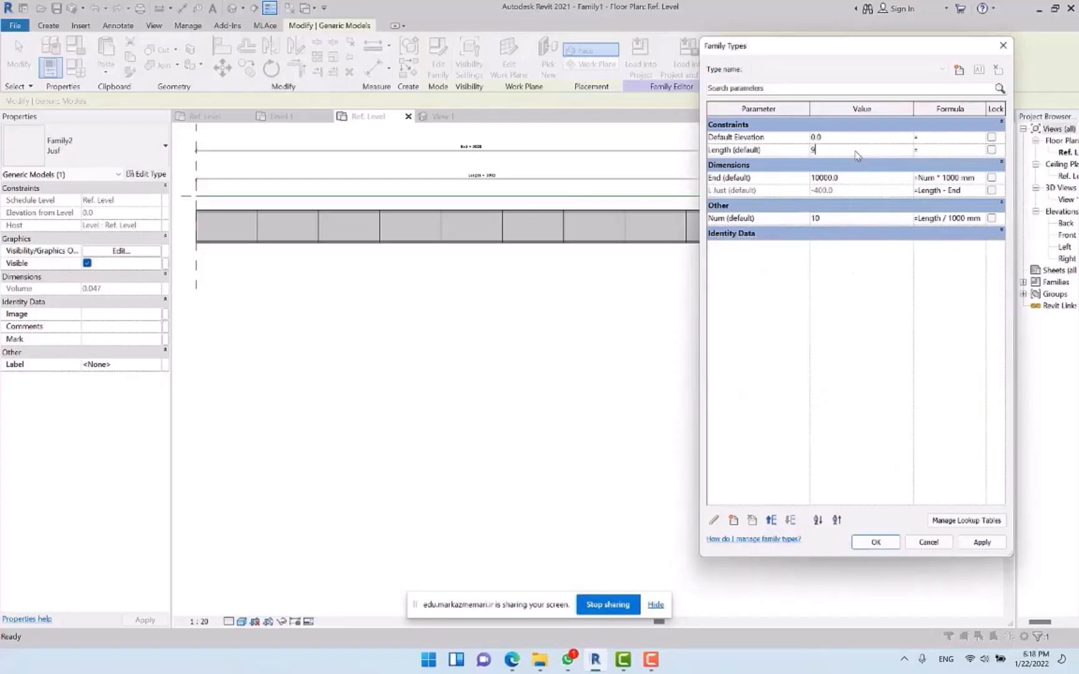
text(450)
key(Tab)
click(876, 542)
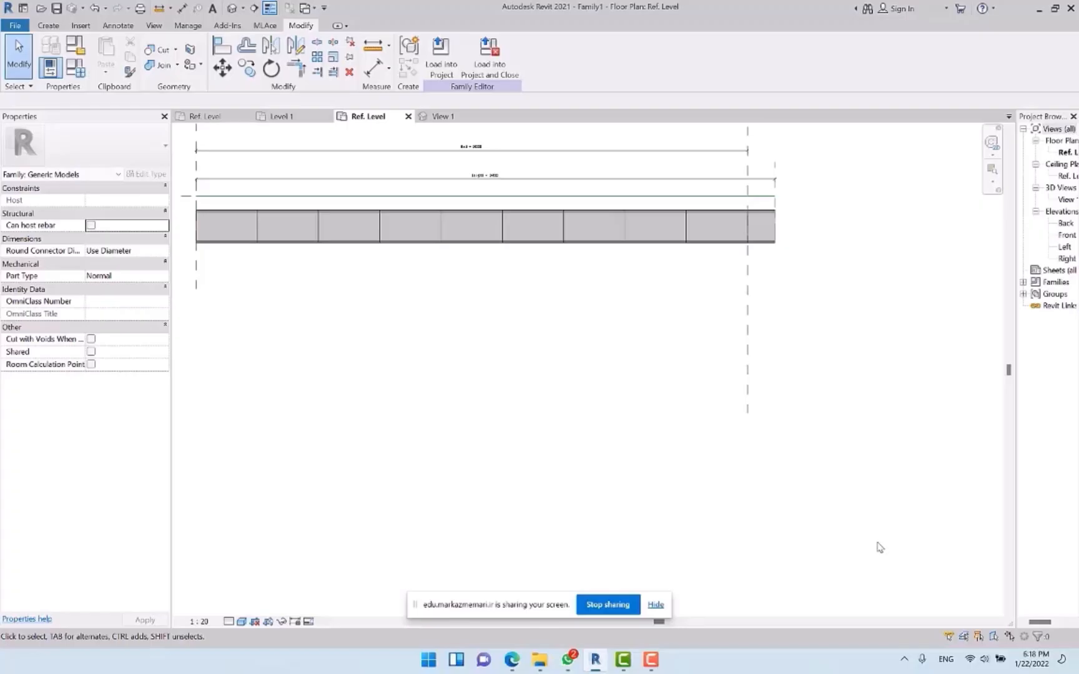
Switch to File Explorer and open the Revit Pack folder inside ME on drive C to find the conditional formula lesson
click(540, 662)
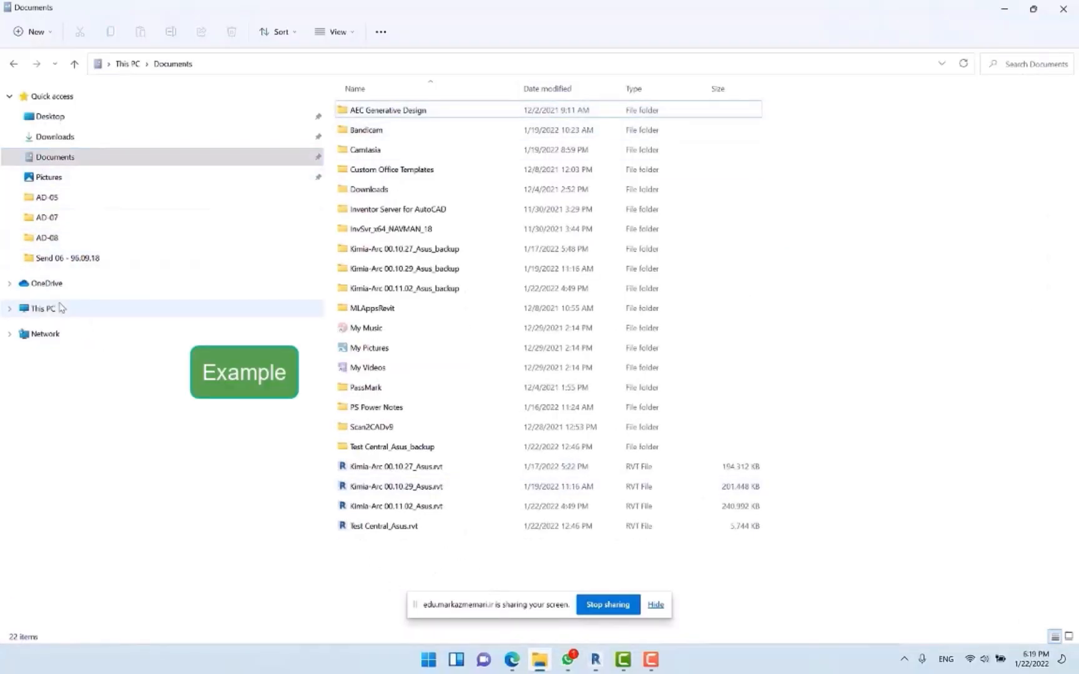
click(43, 309)
double_click(537, 211)
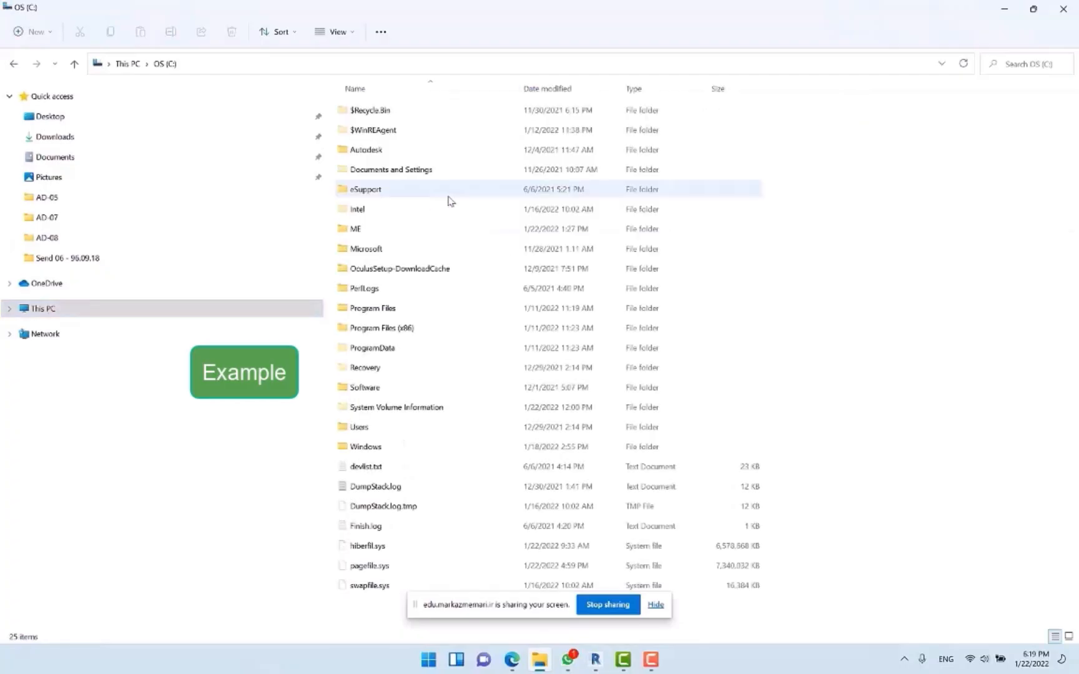
double_click(372, 228)
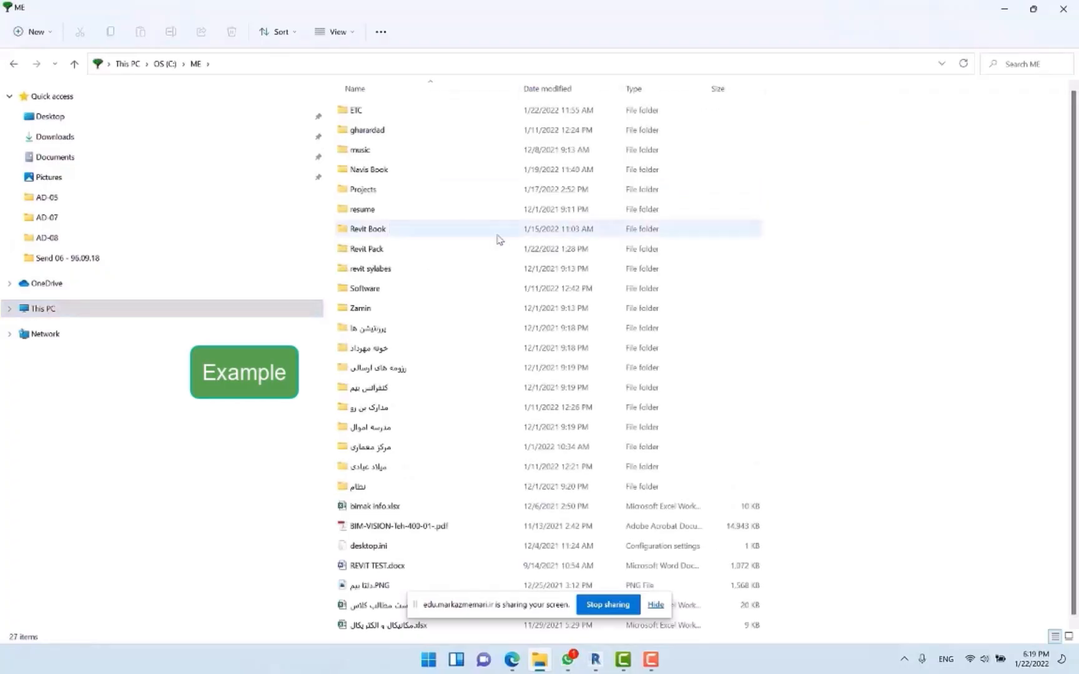
click(392, 249)
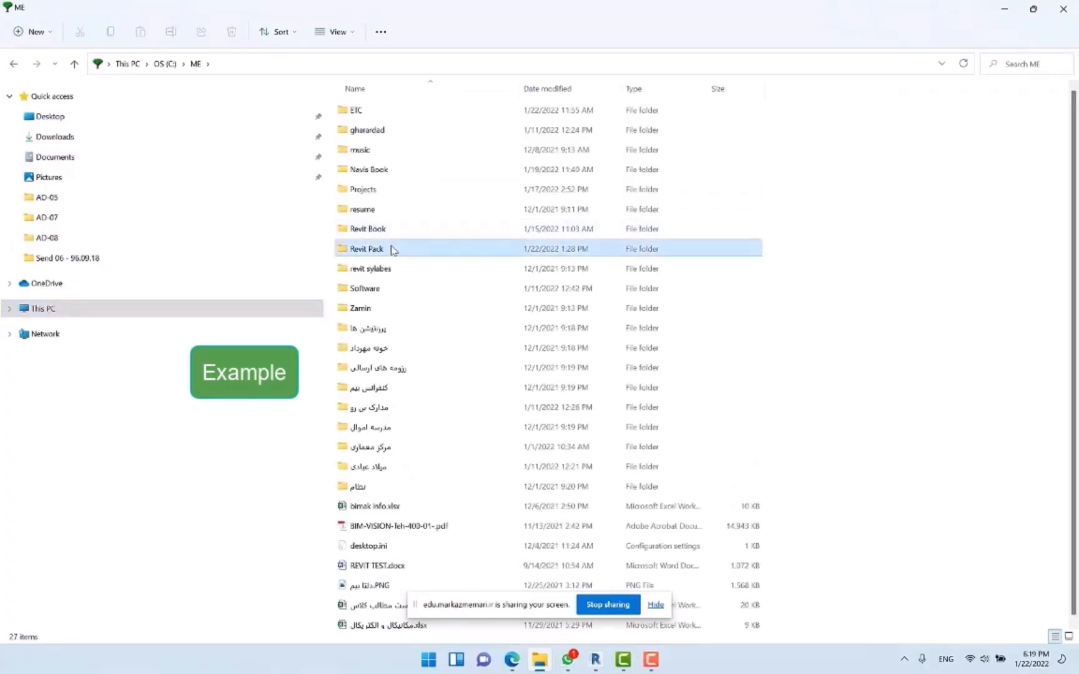
double_click(392, 249)
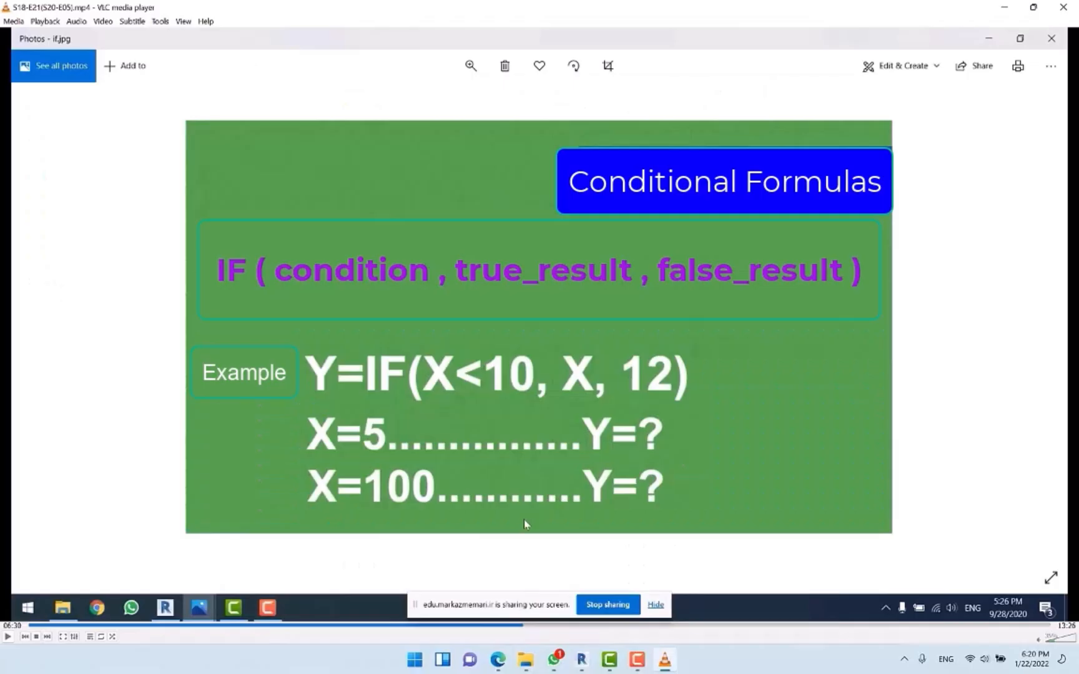
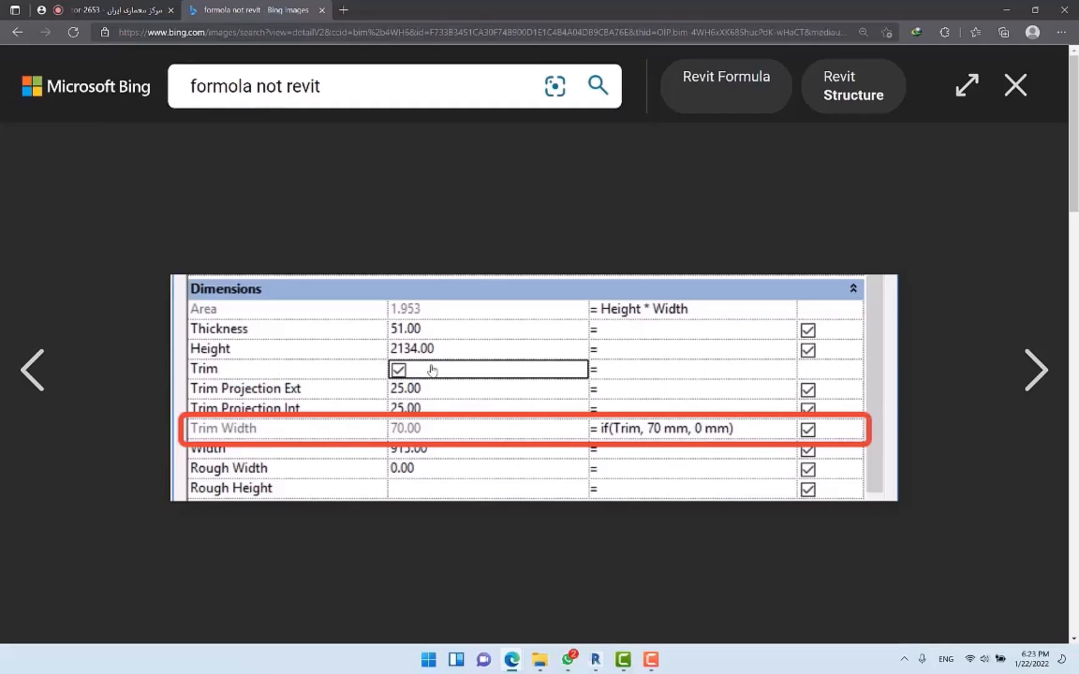
Examine the Bing image examples of Revit conditional formulas, including if with a yes/no parameter, if(and(A, B), 1, 0) and nested ifs
scroll(433, 371, down, 2)
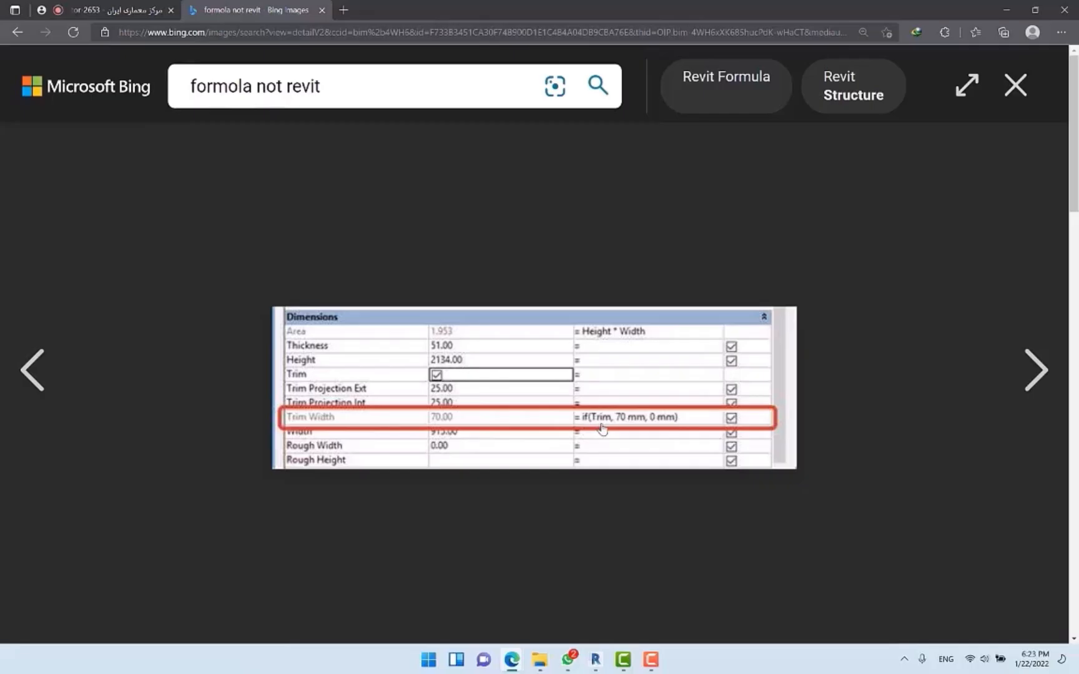
key(Escape)
scroll(531, 367, down, 4)
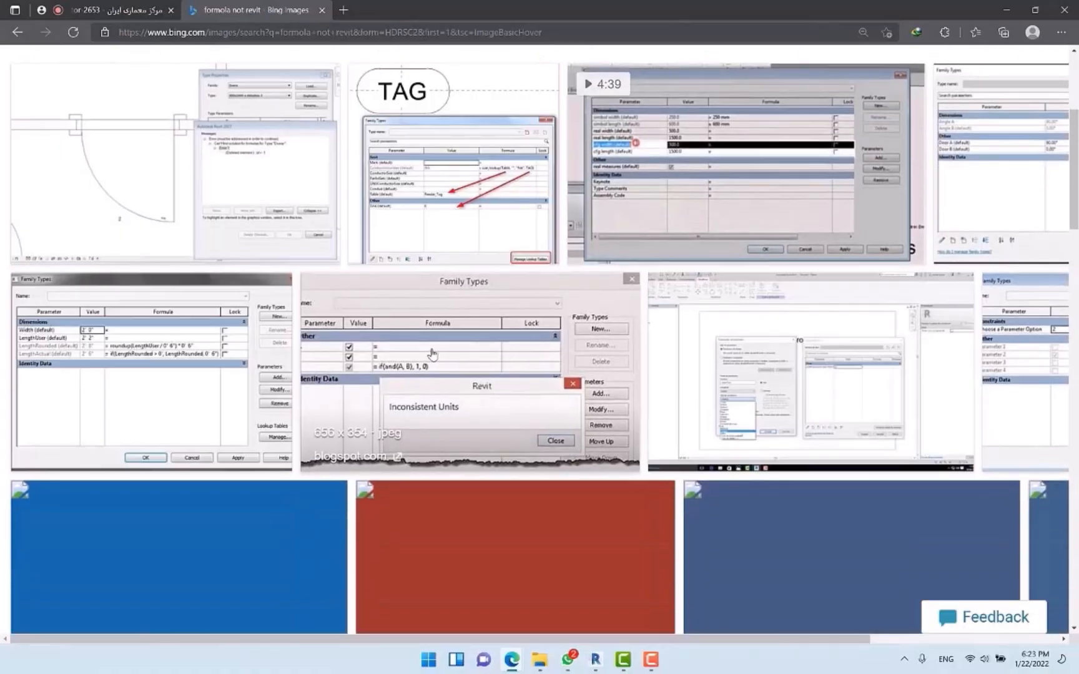
click(432, 355)
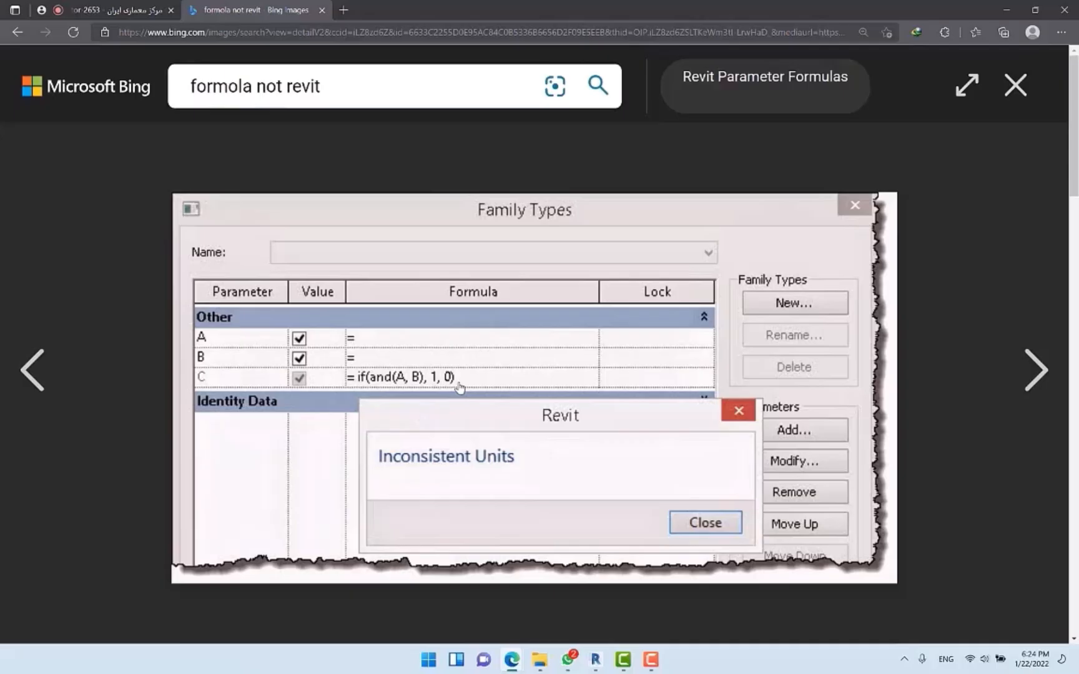
key(Right)
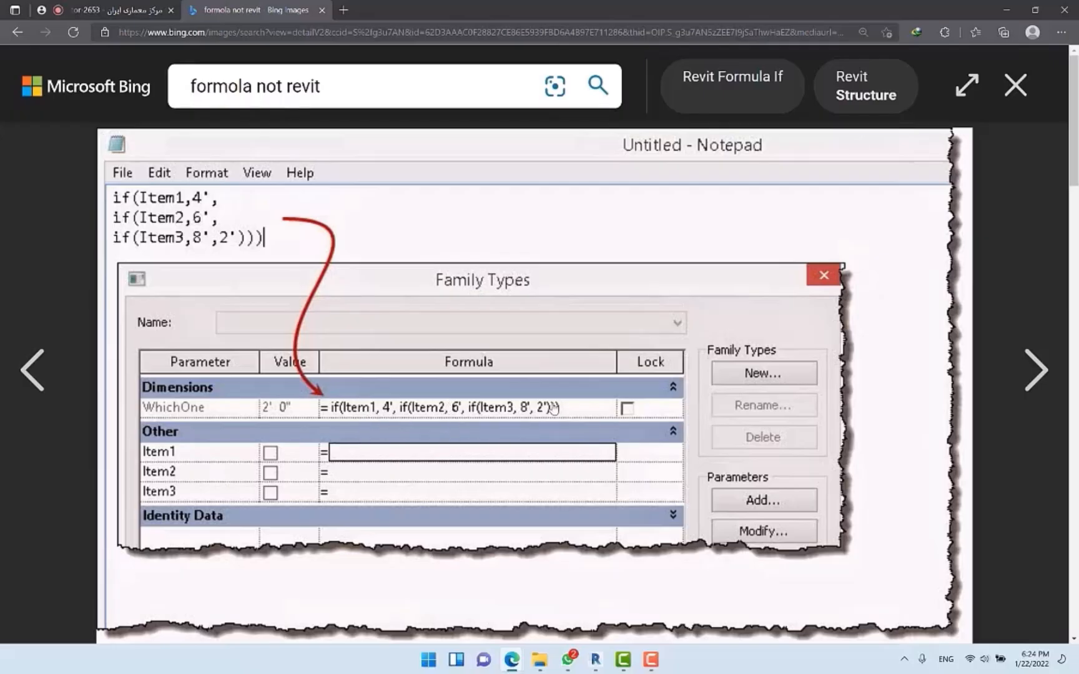
key(Escape)
scroll(493, 397, down, 4)
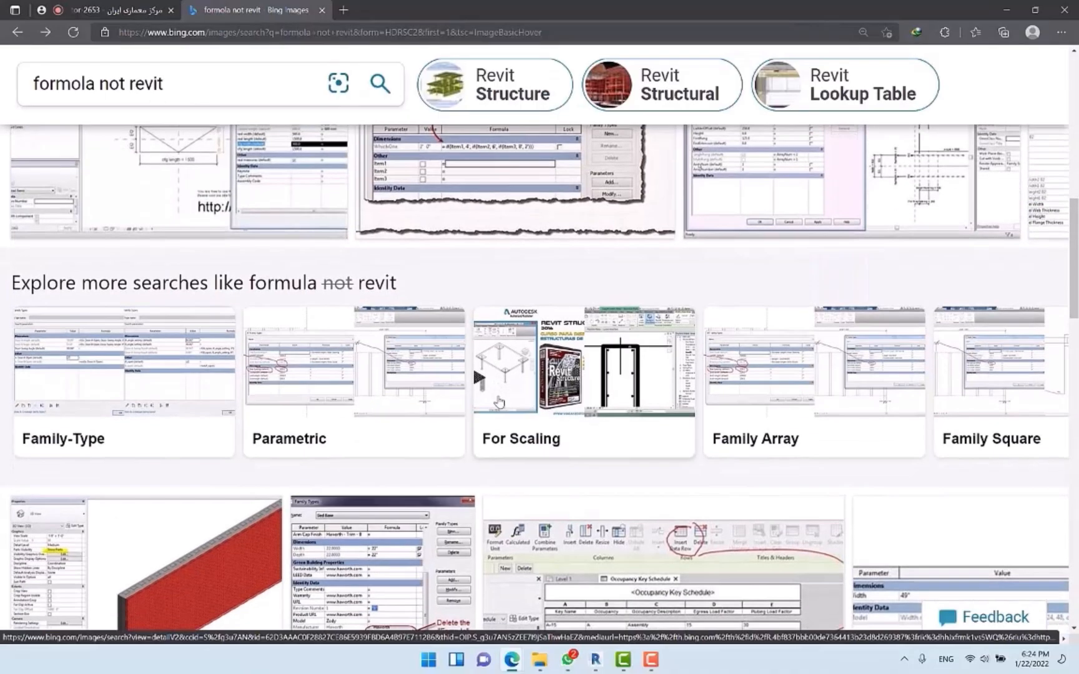
click(349, 375)
click(1007, 11)
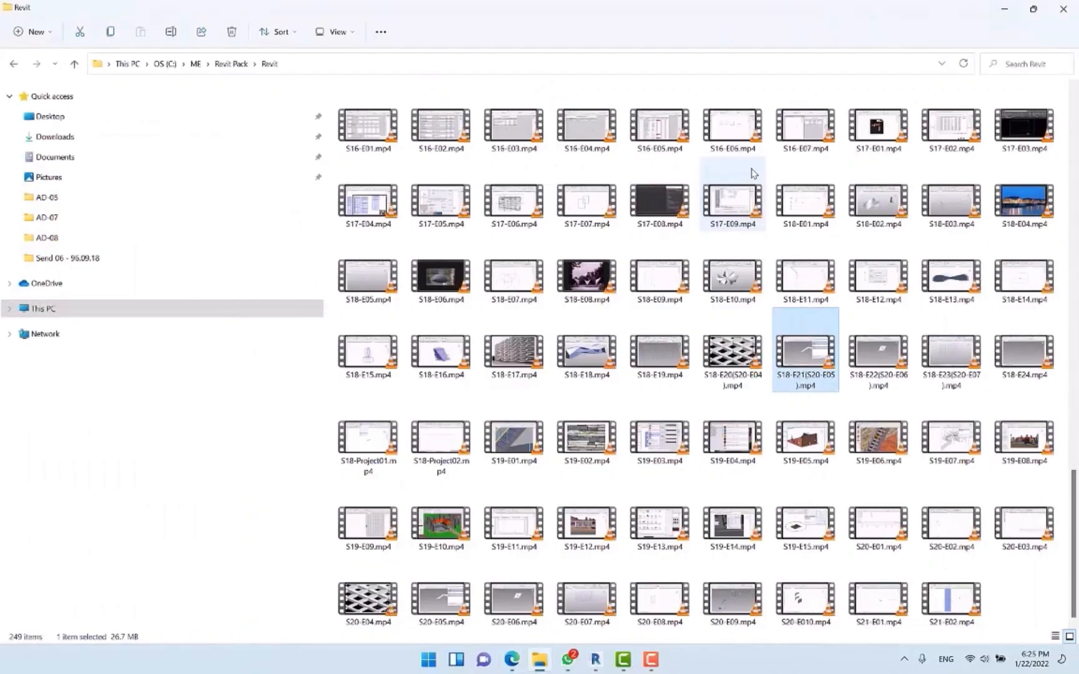
Switch back to Revit, check the end block's type properties and open its Family2 family for editing
click(594, 657)
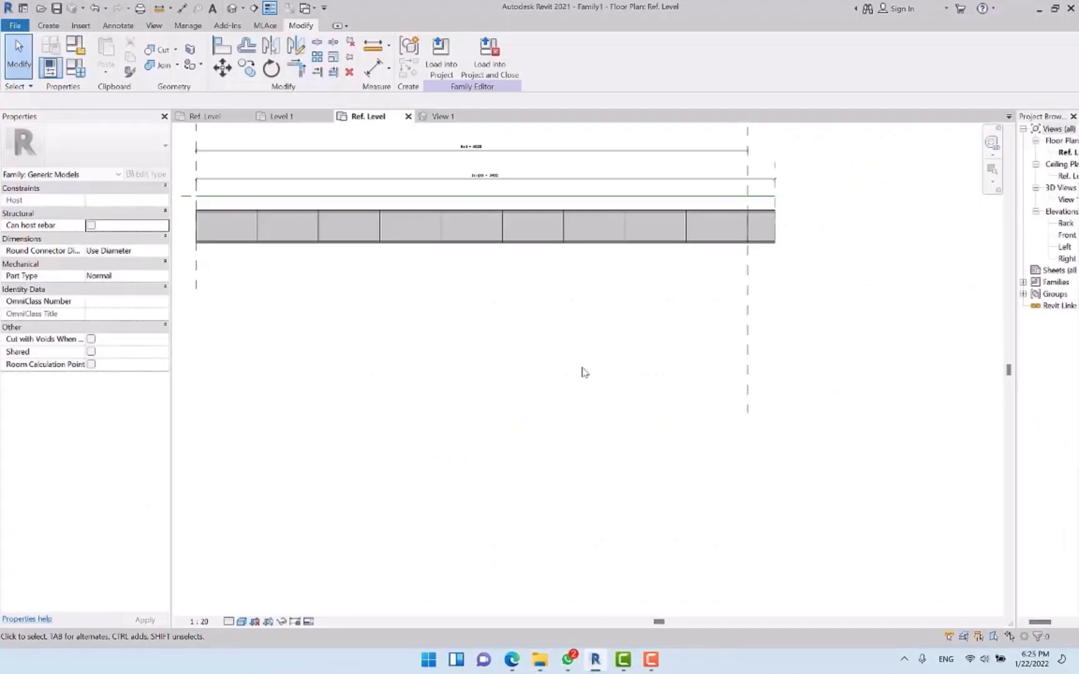
scroll(581, 370, down, 2)
scroll(426, 193, up, 1)
middle_drag(567, 384, 575, 347)
click(728, 275)
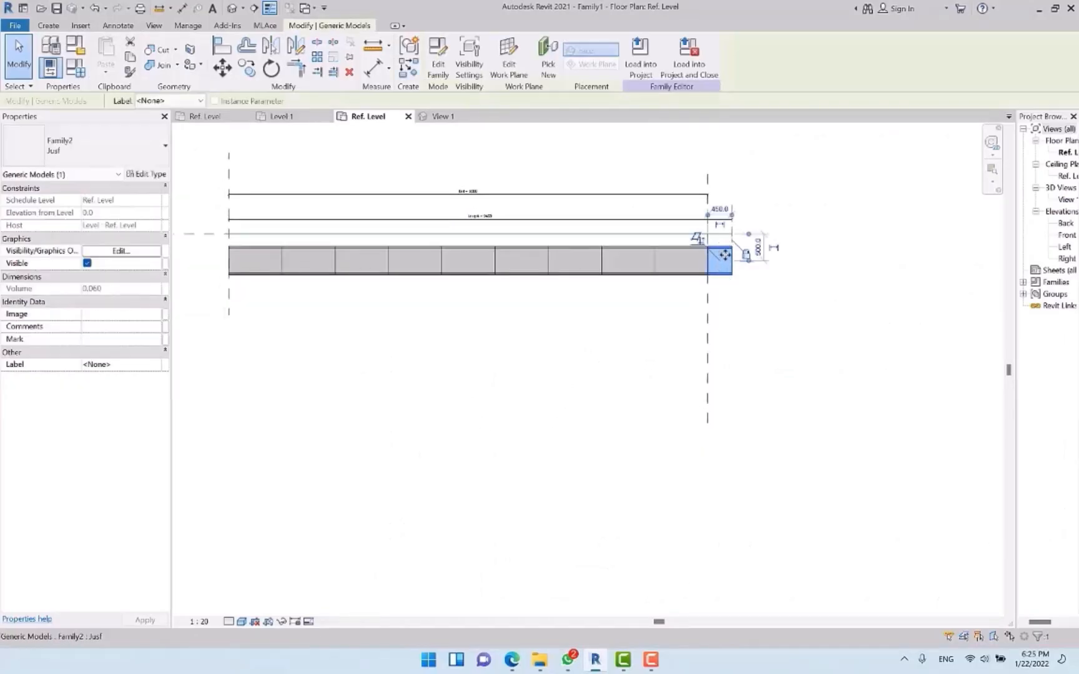
click(145, 174)
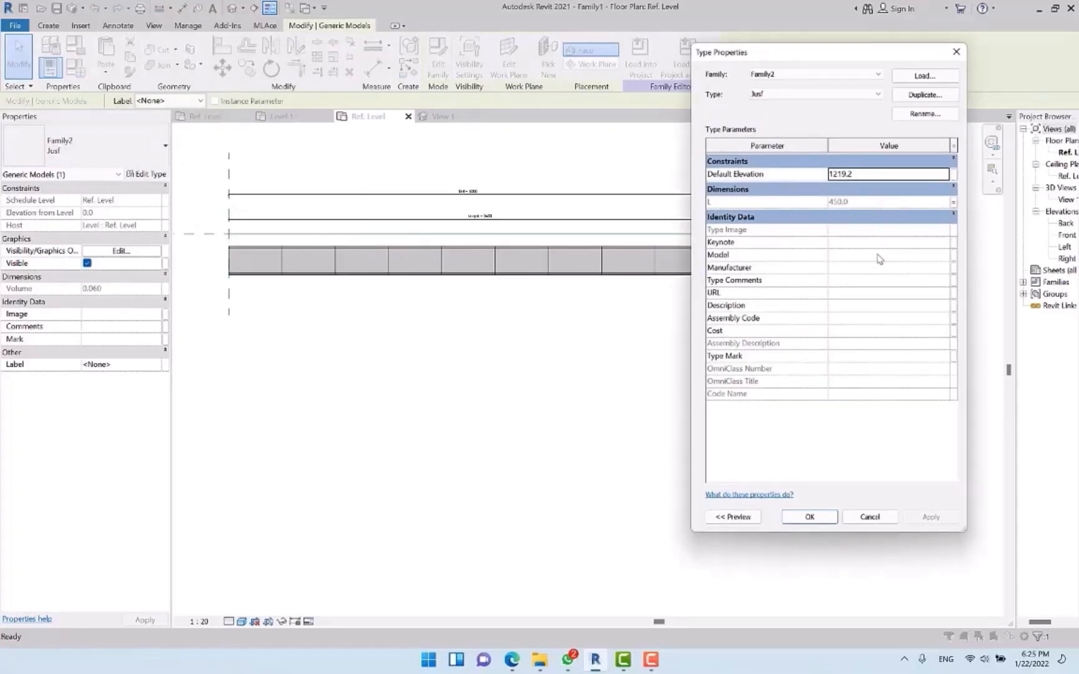
click(865, 516)
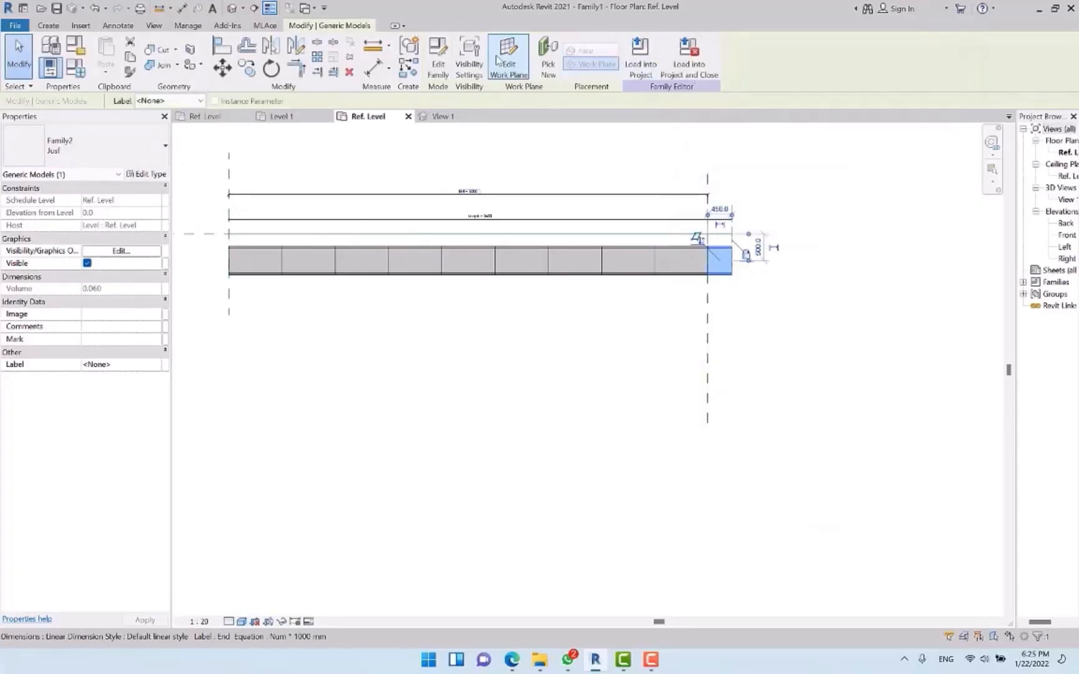
click(438, 61)
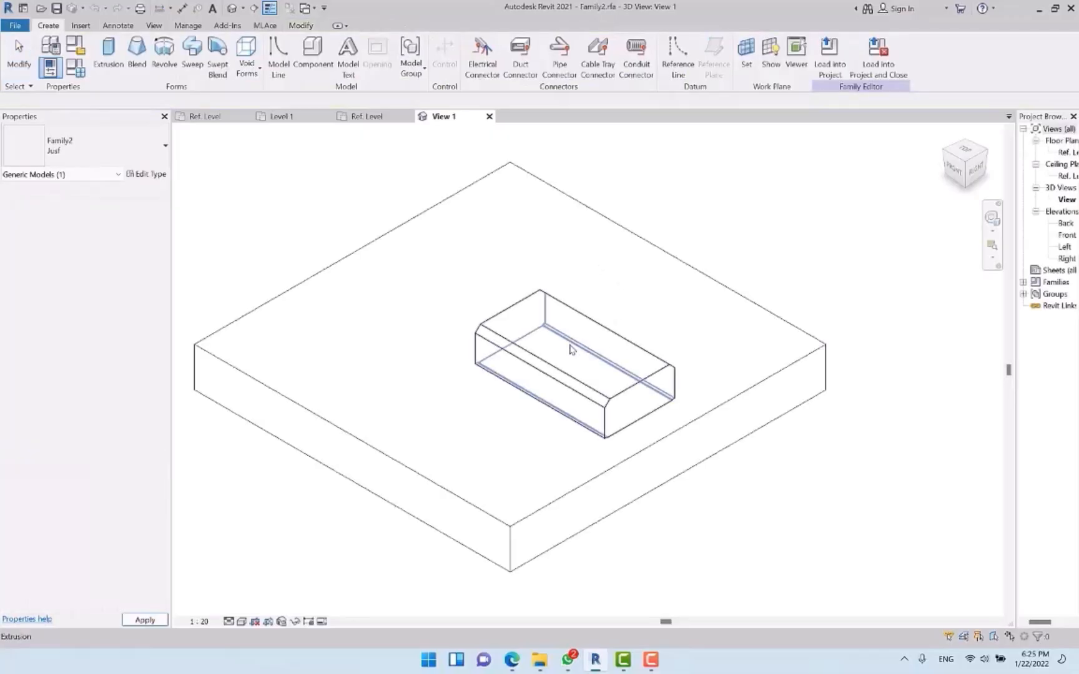
Associate the extrusion's Visible property with a new instance Yes/No family parameter named V Just
click(571, 349)
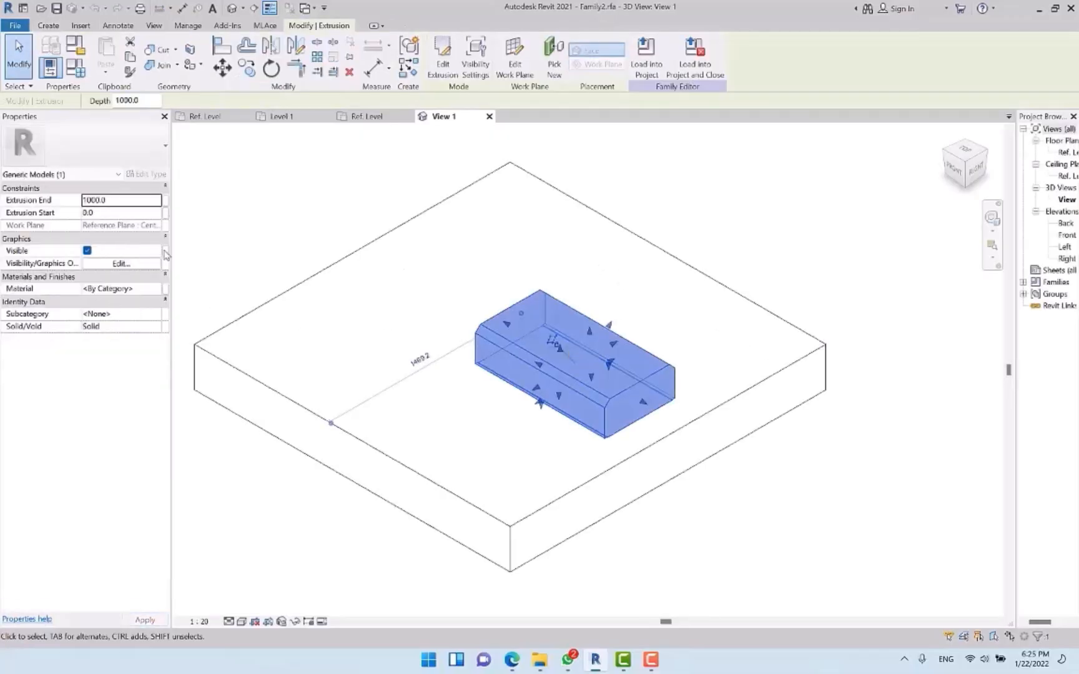
click(165, 251)
click(590, 351)
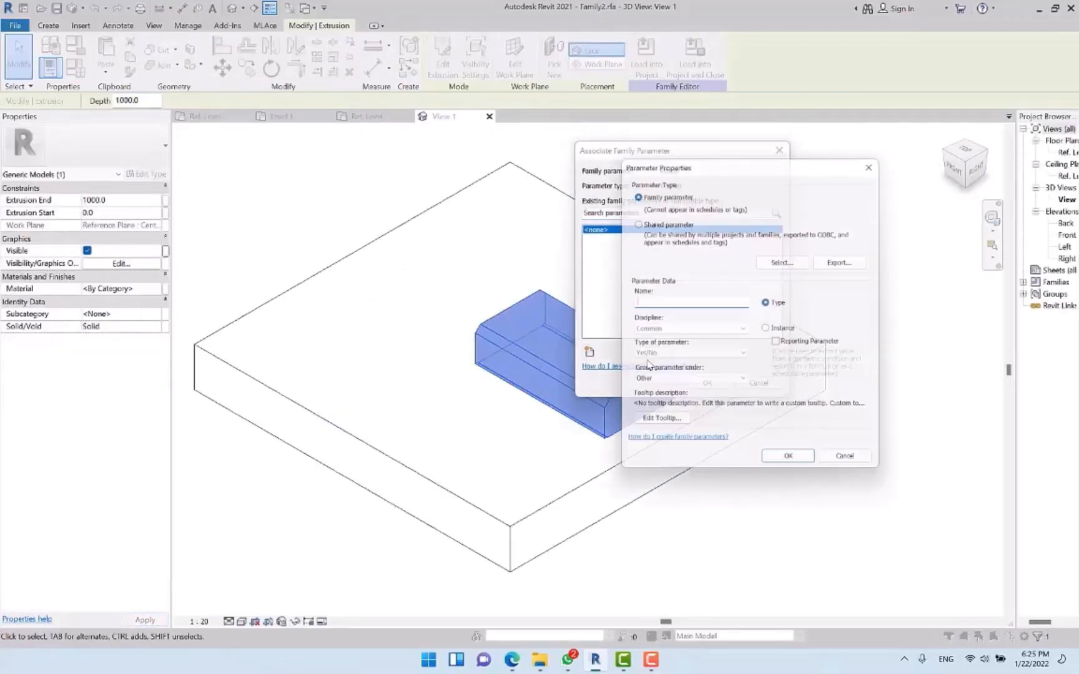
click(784, 331)
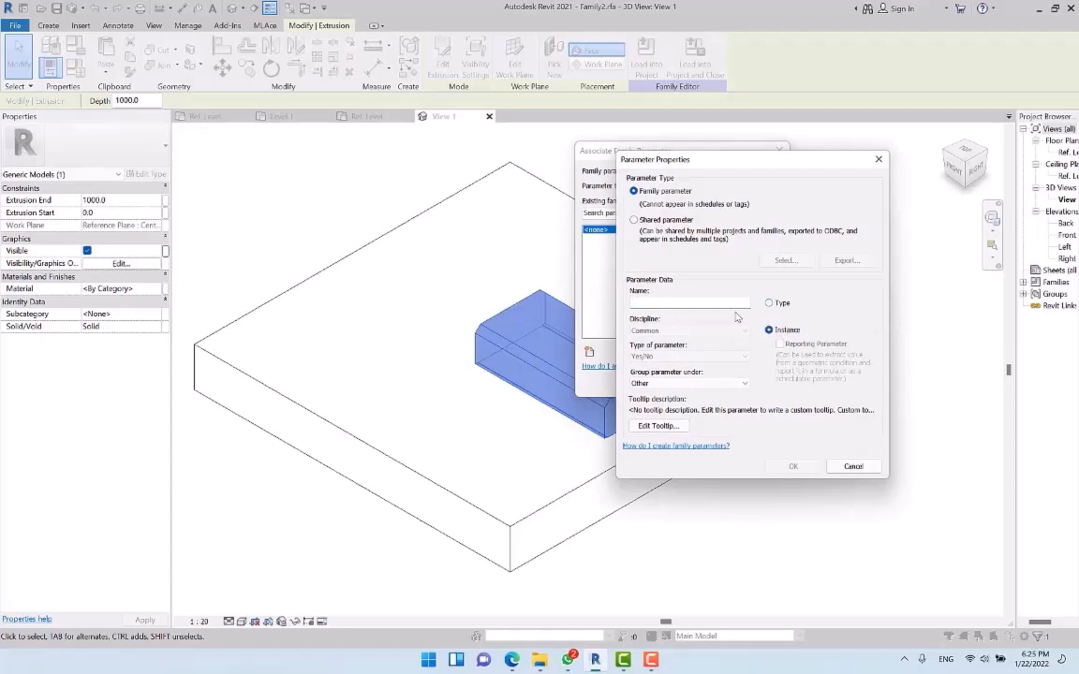
click(672, 305)
text(Just)
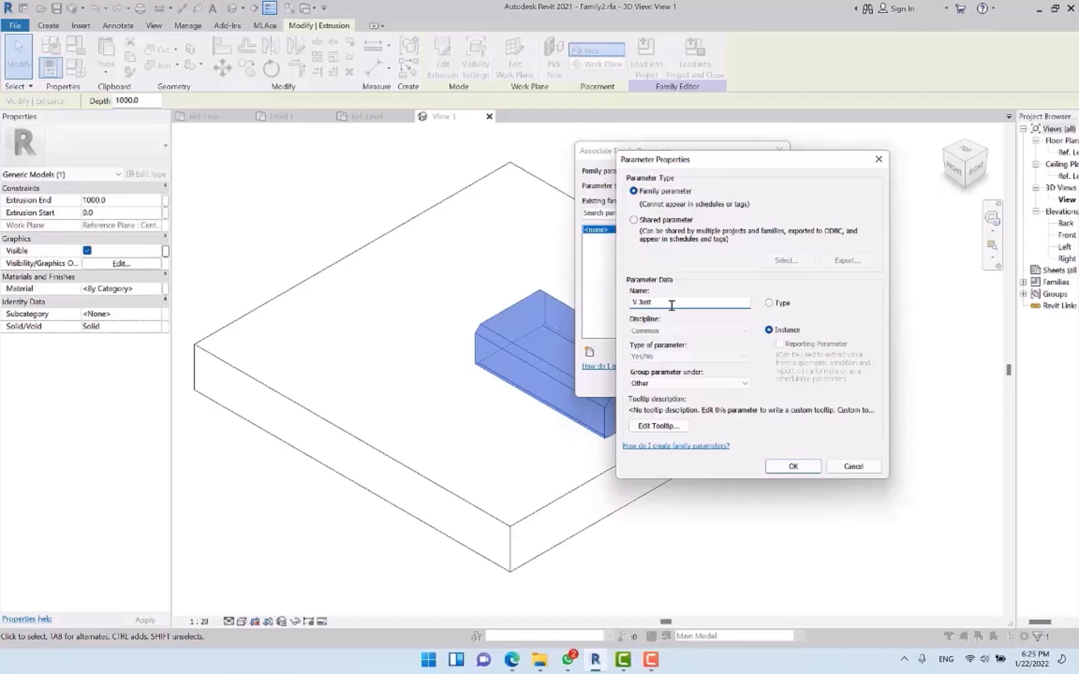
key(Return)
click(701, 381)
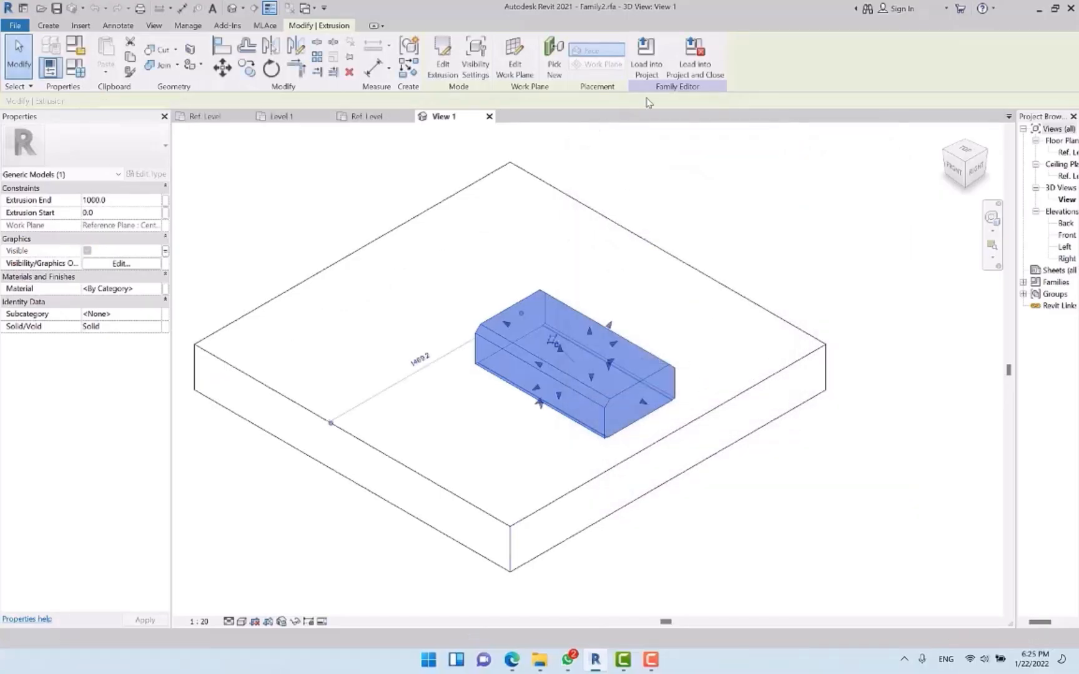
Load the edited Family2 into the Family1 family
click(646, 60)
click(365, 297)
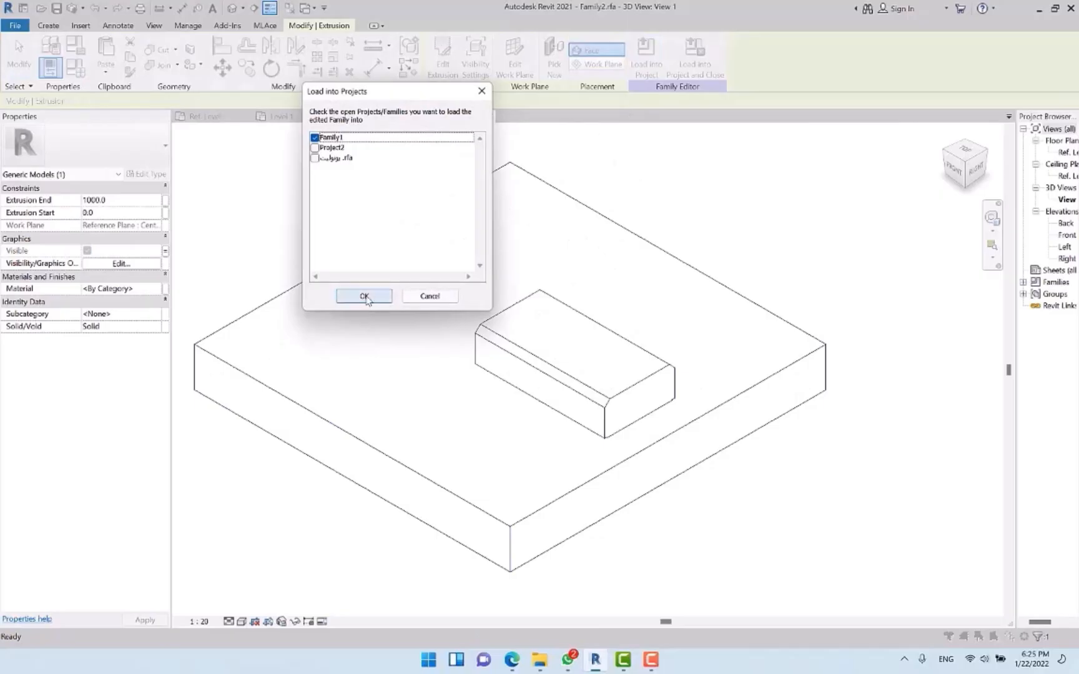
click(510, 289)
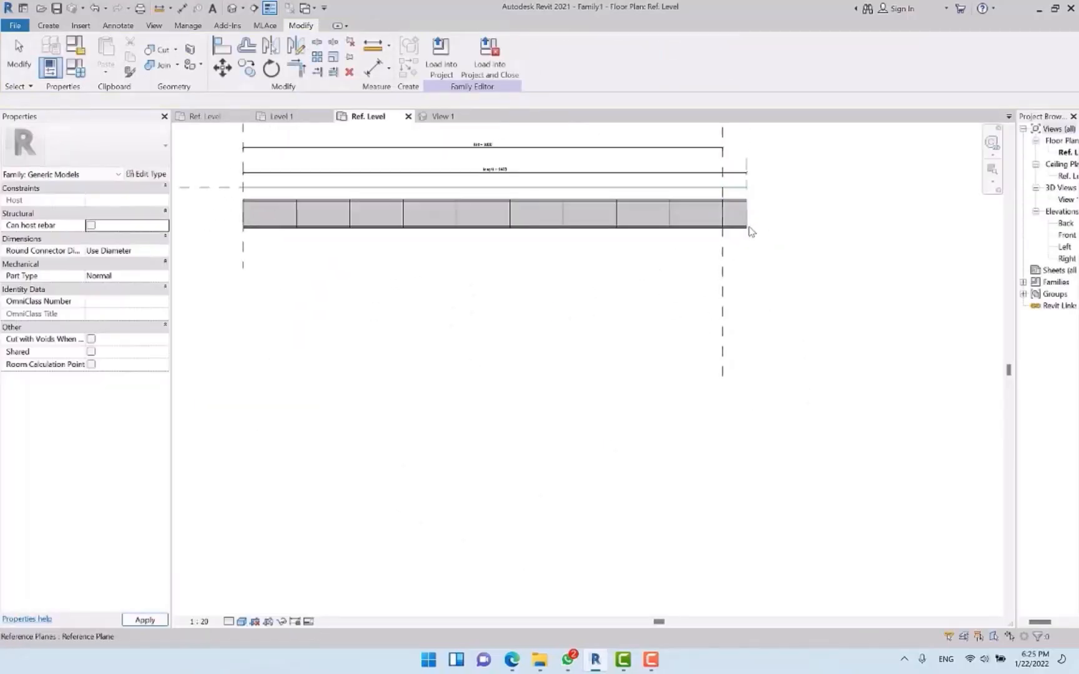
Associate the Visible property of the end block of type Jusf with a new instance family parameter named V just
click(737, 222)
middle_drag(619, 314, 610, 313)
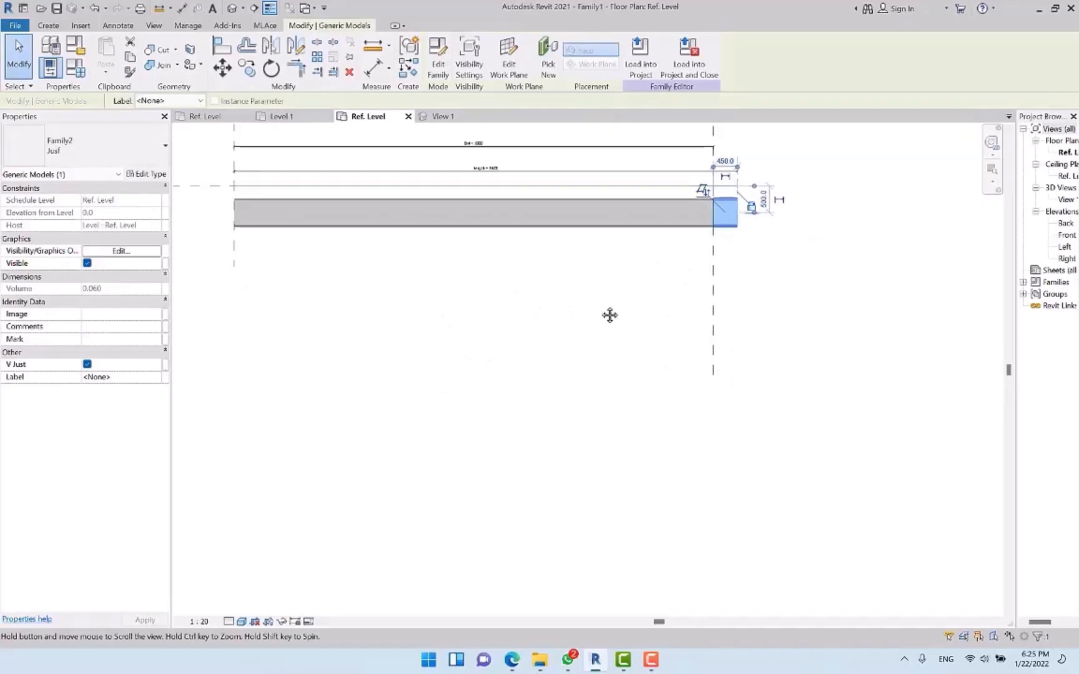
click(165, 263)
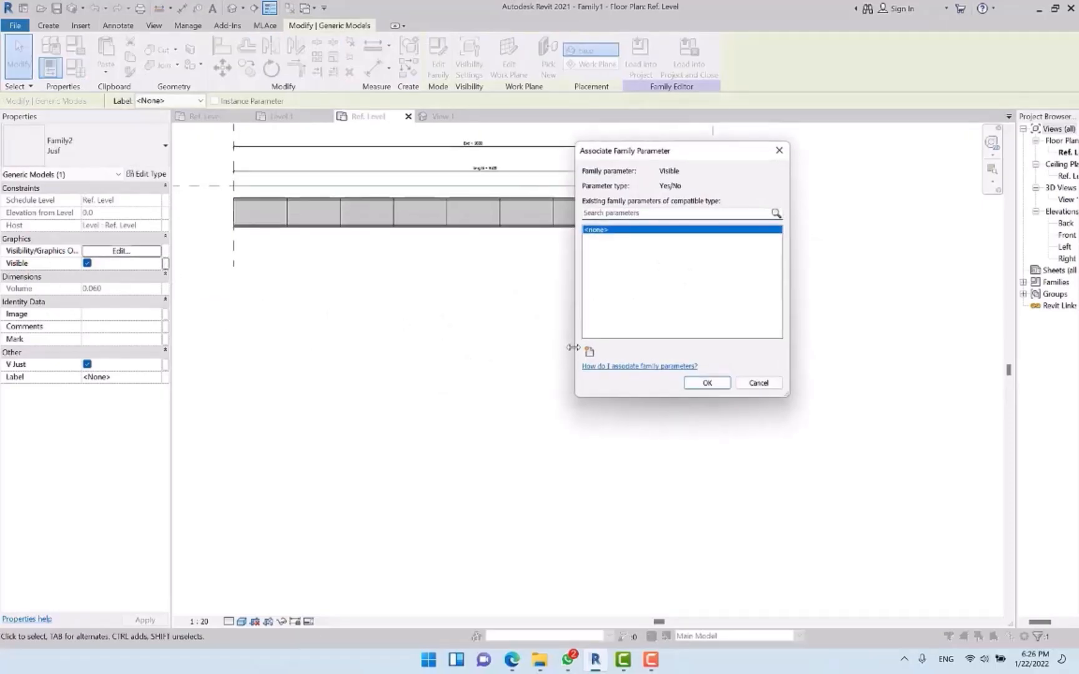
click(589, 352)
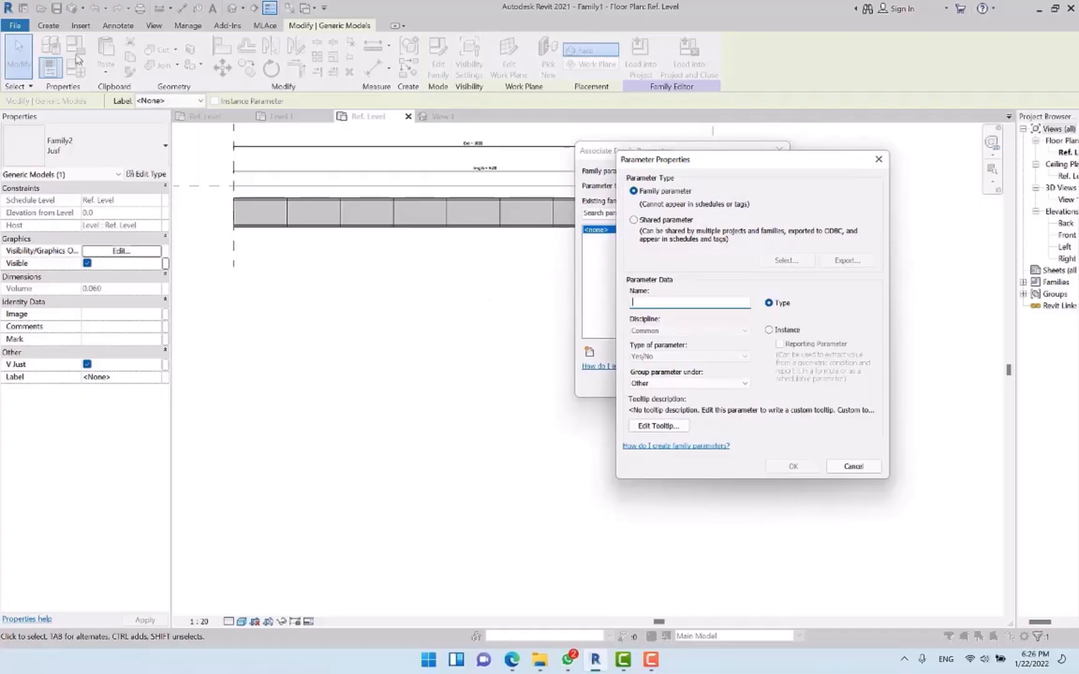
click(770, 330)
click(705, 306)
text(V Just)
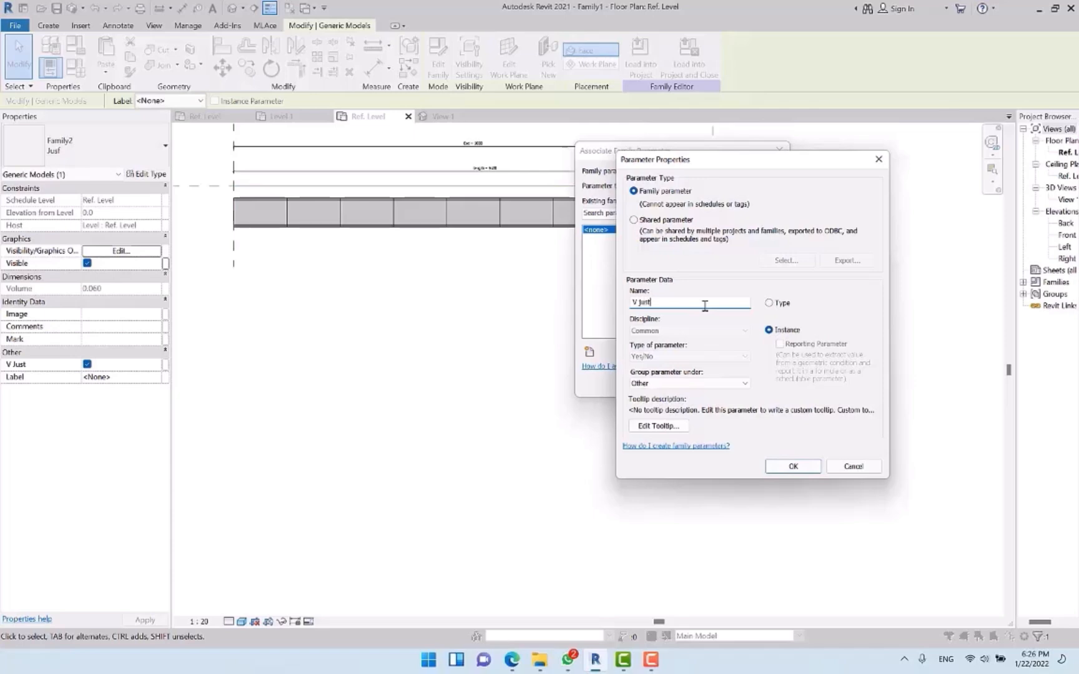
key(Return)
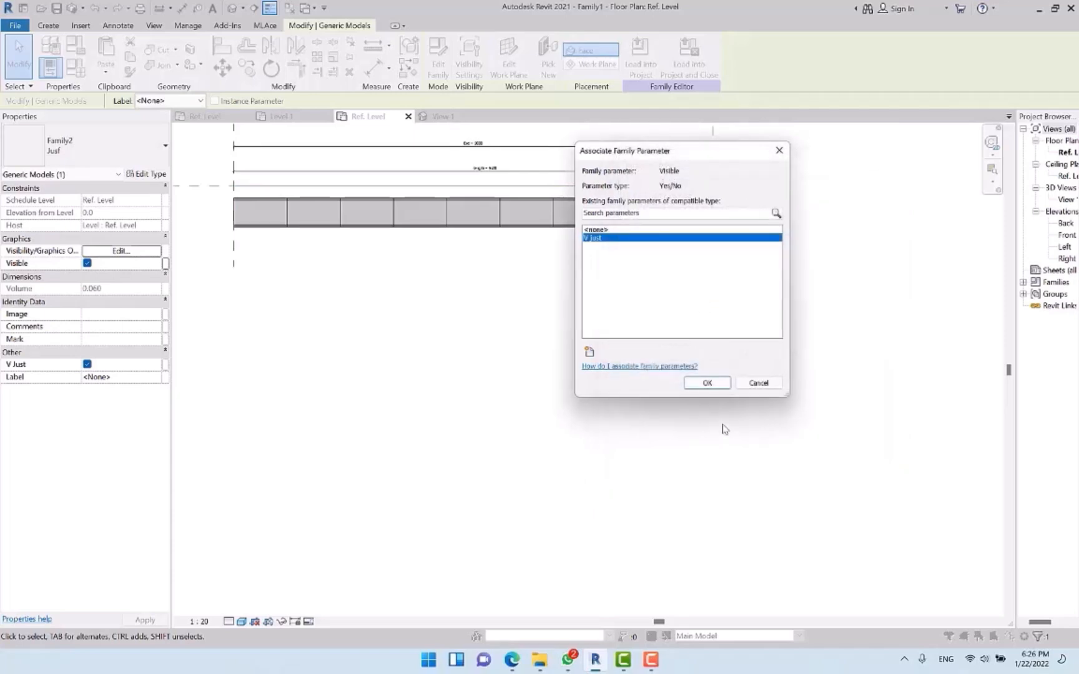
click(704, 383)
In the family types, give the V just parameter the formula Length - End = 0 mm
click(75, 67)
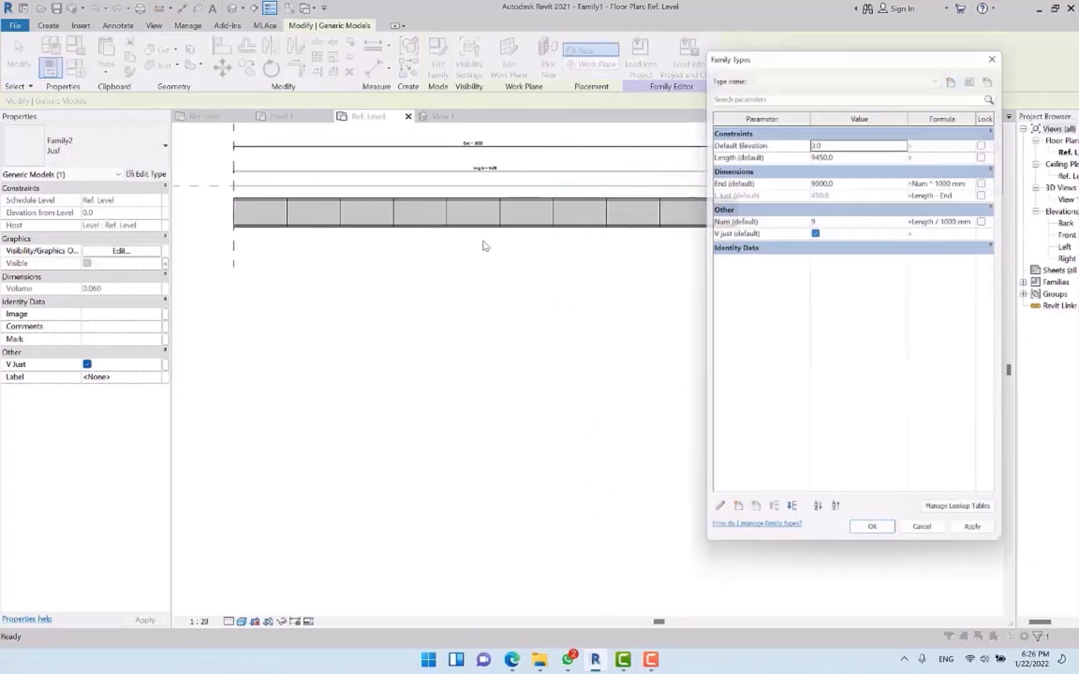
drag(868, 50, 528, 55)
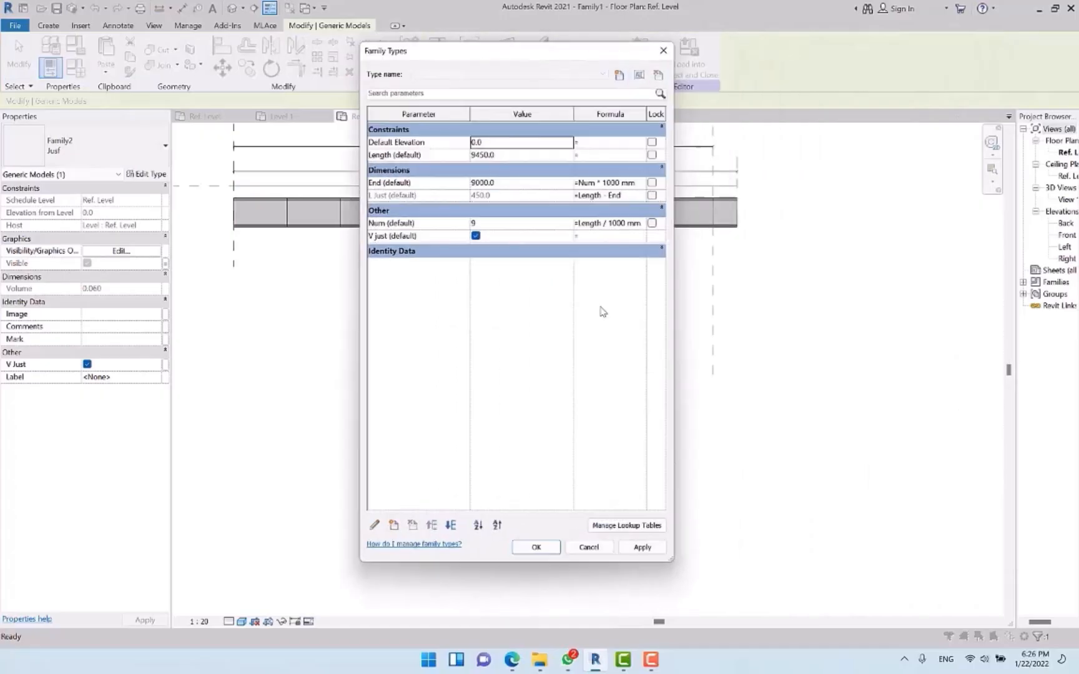
drag(674, 562, 924, 564)
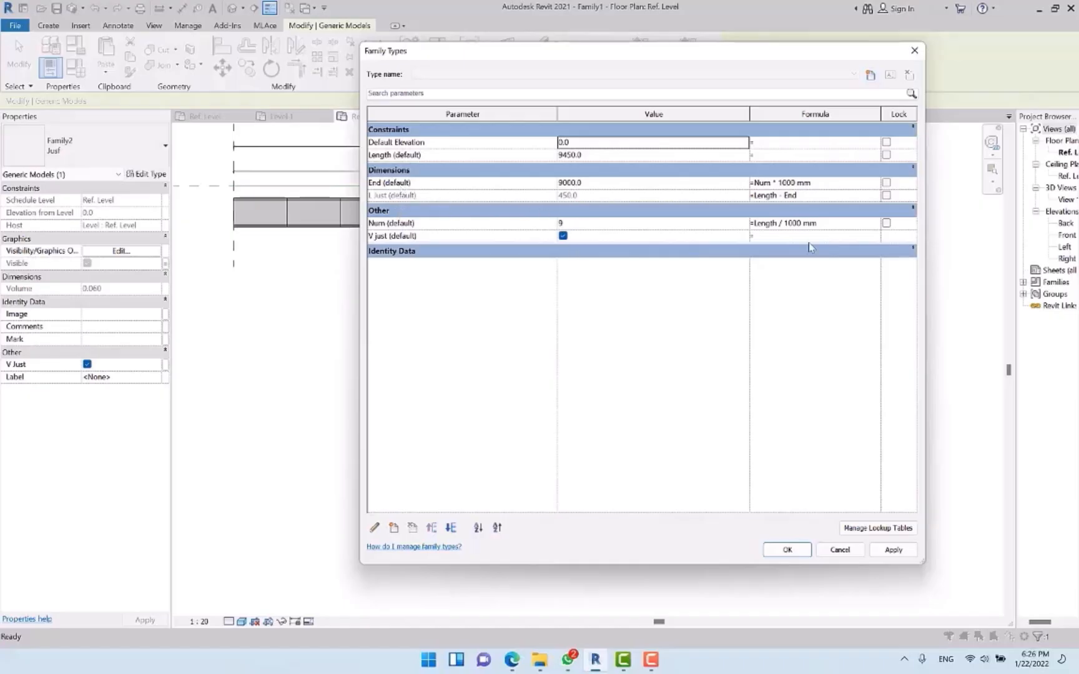
click(784, 239)
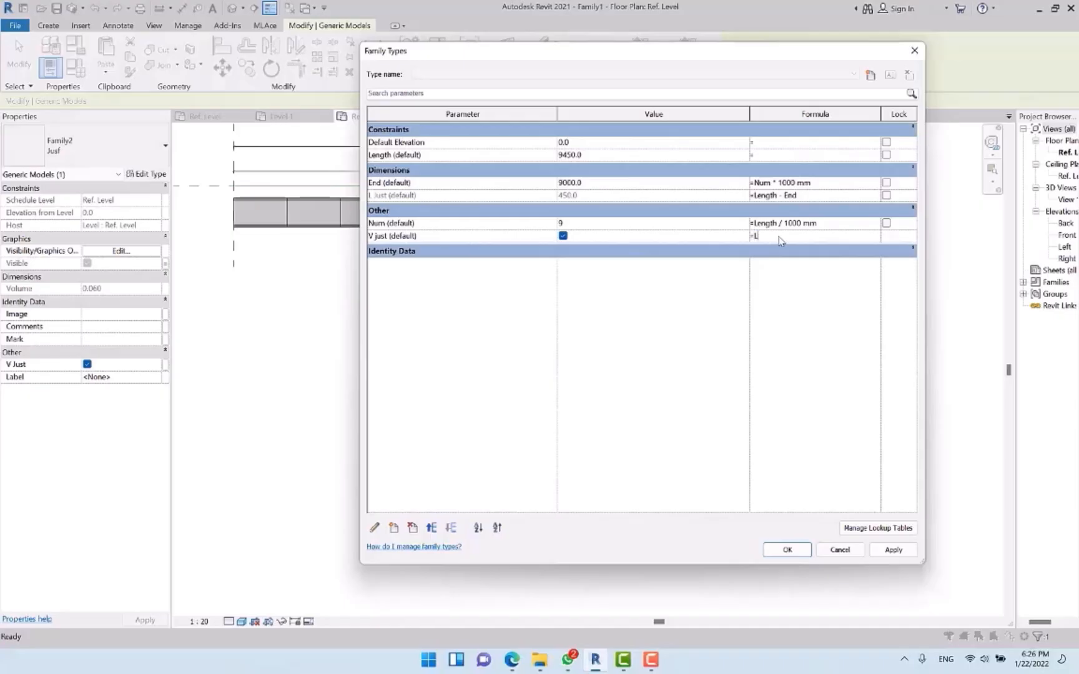
text(ength - End)
text(= 0 mm)
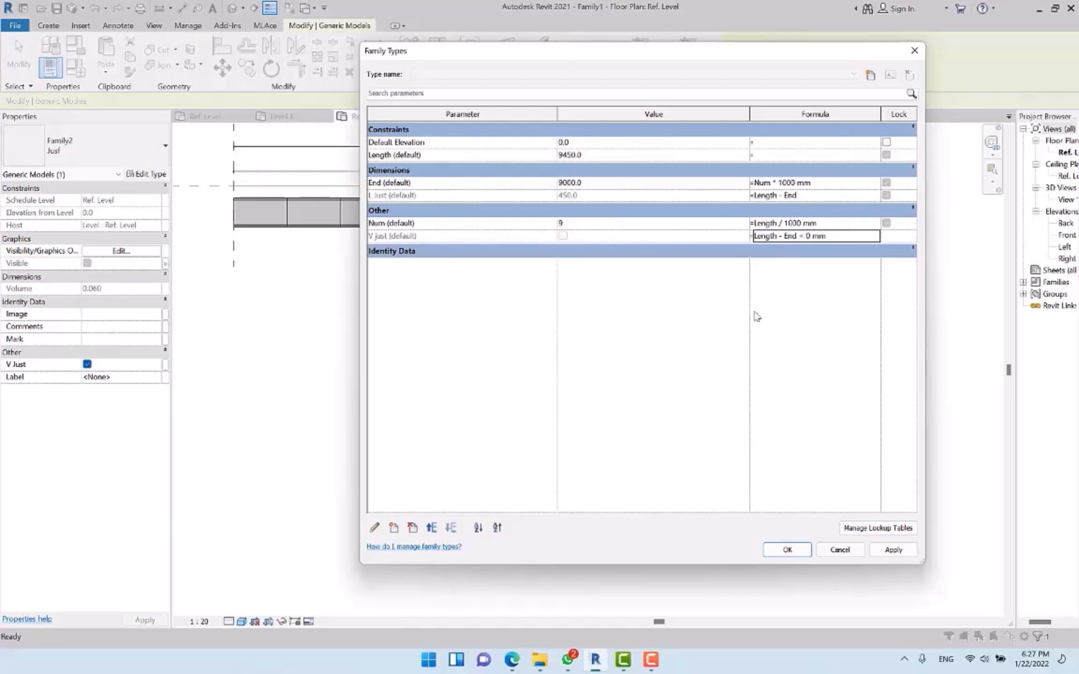
Negate the V just formula so it reads not(Length - End = 0 mm) and accept the family types
click(755, 237)
text(Not)
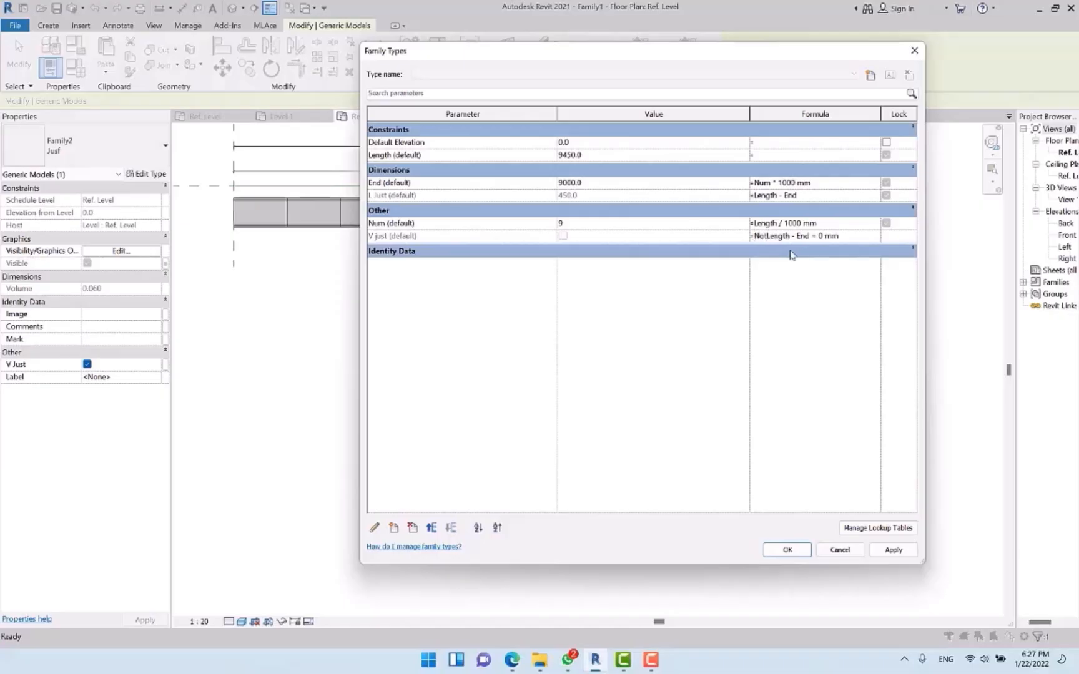
text(()
text())
key(Return)
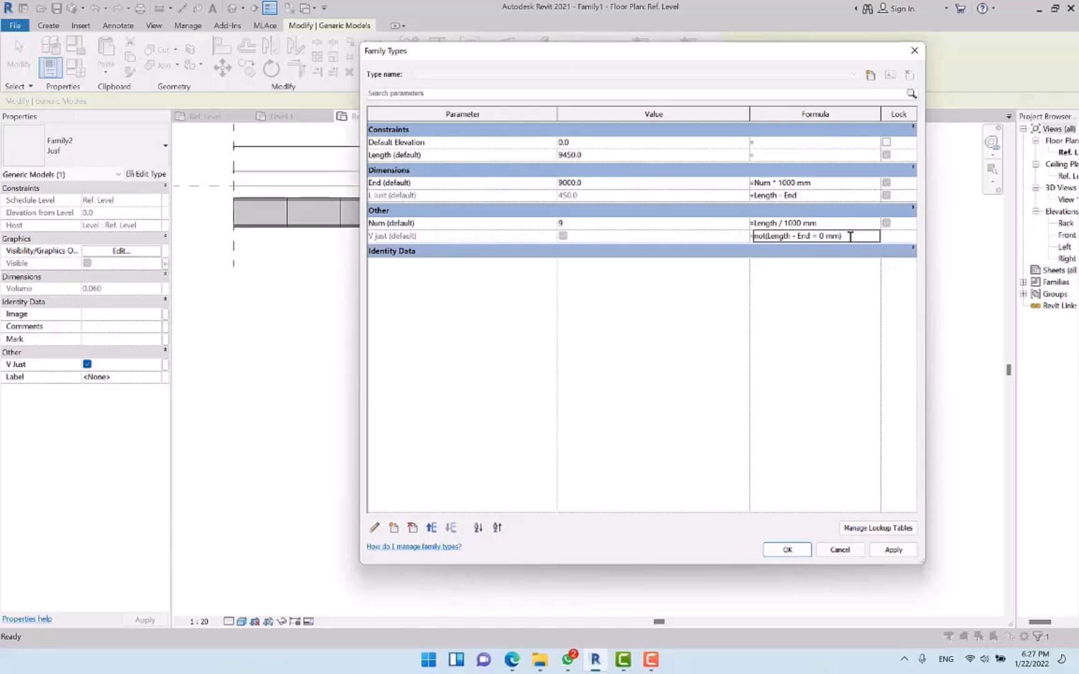
click(774, 550)
click(749, 313)
middle_drag(750, 313, 672, 292)
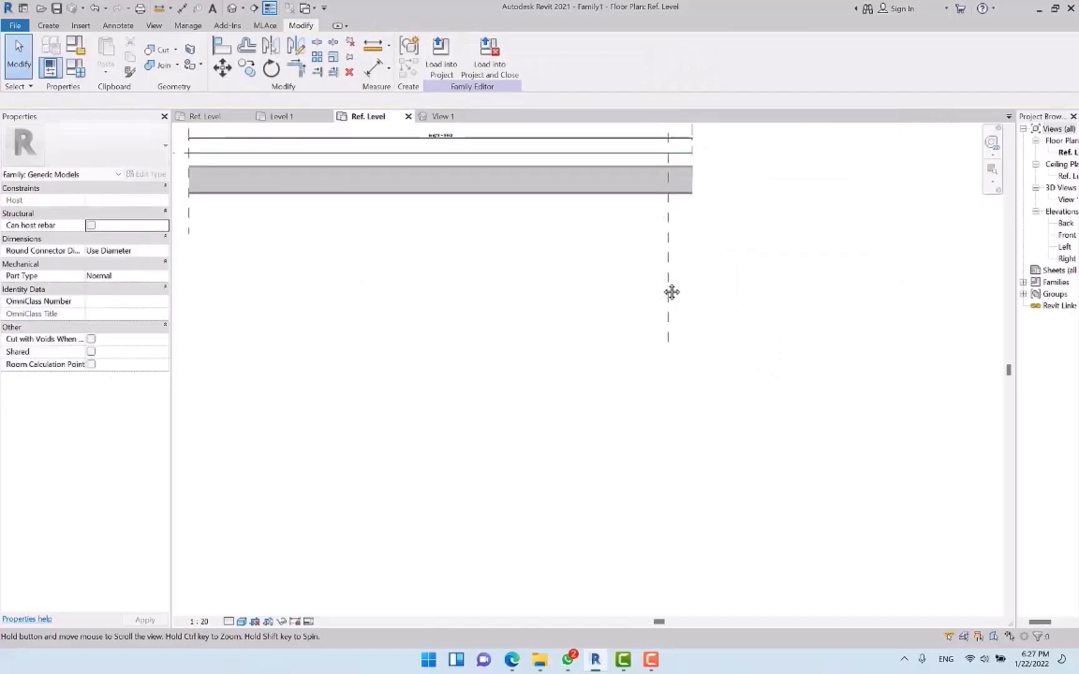
Set the family's Length parameter to 9000 and try to apply it
click(74, 66)
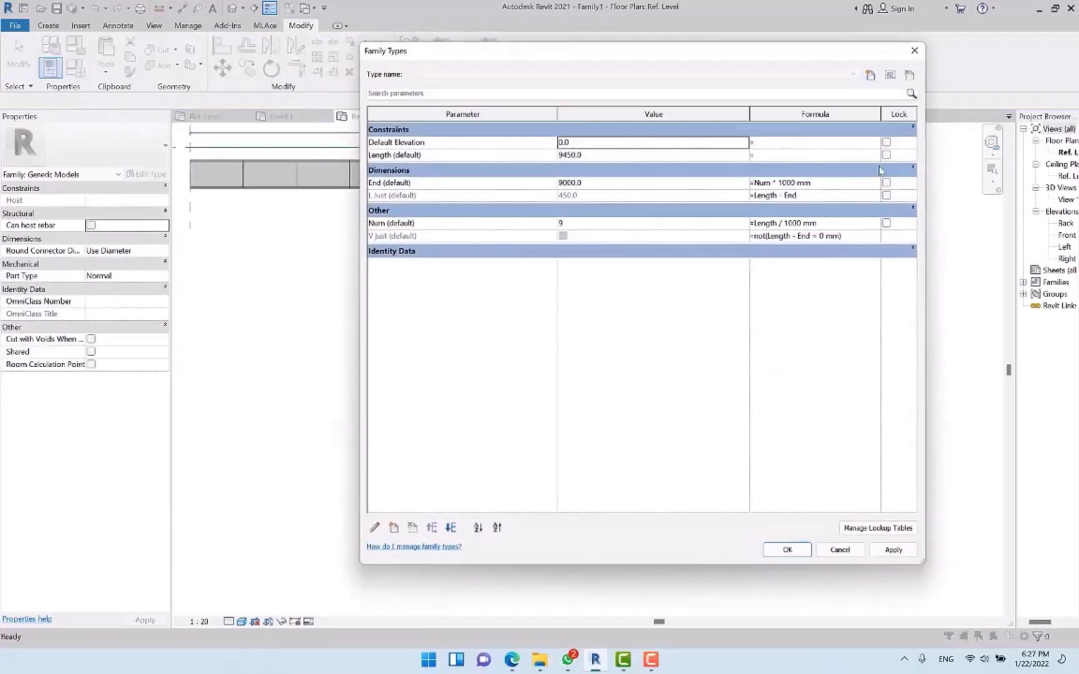
drag(734, 41, 744, 228)
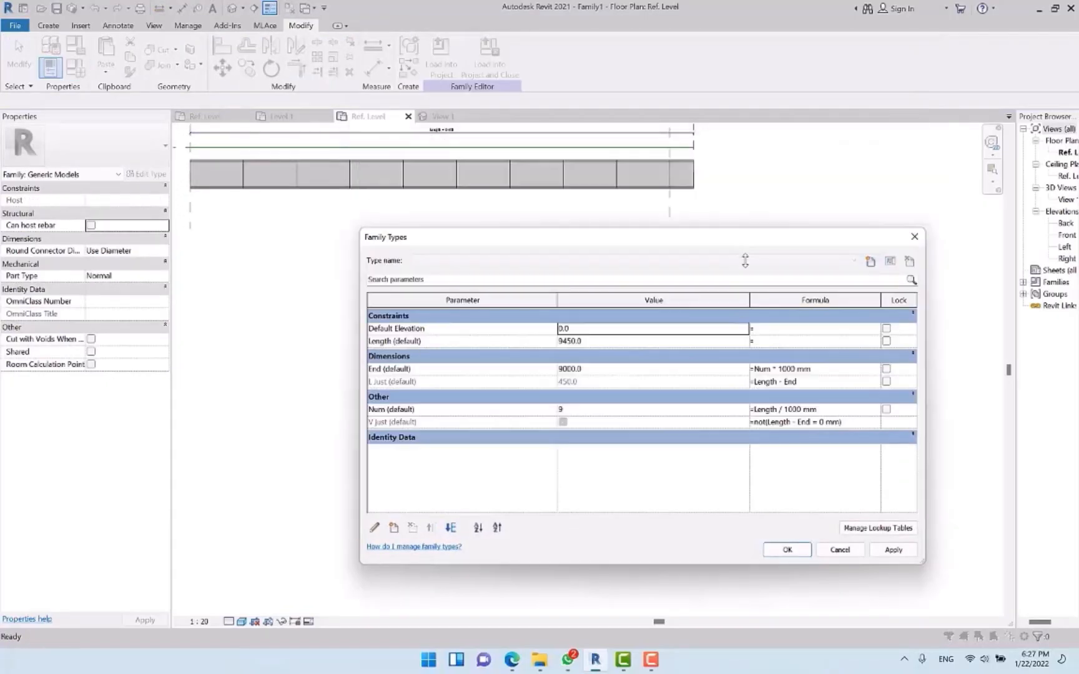
click(617, 342)
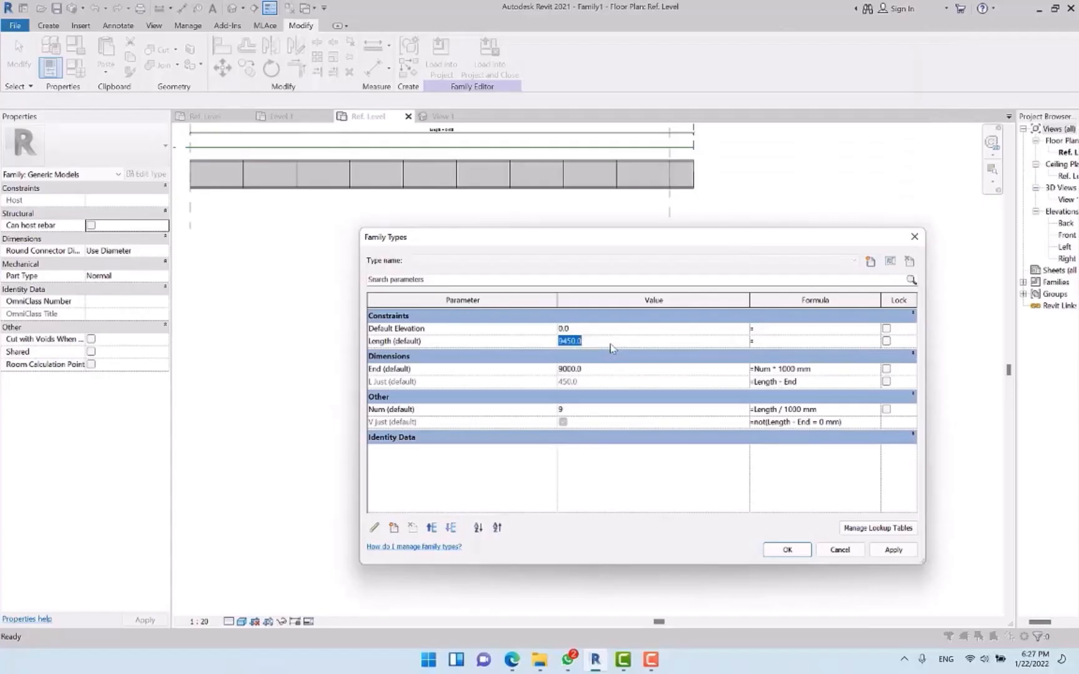
text(9000)
key(Tab)
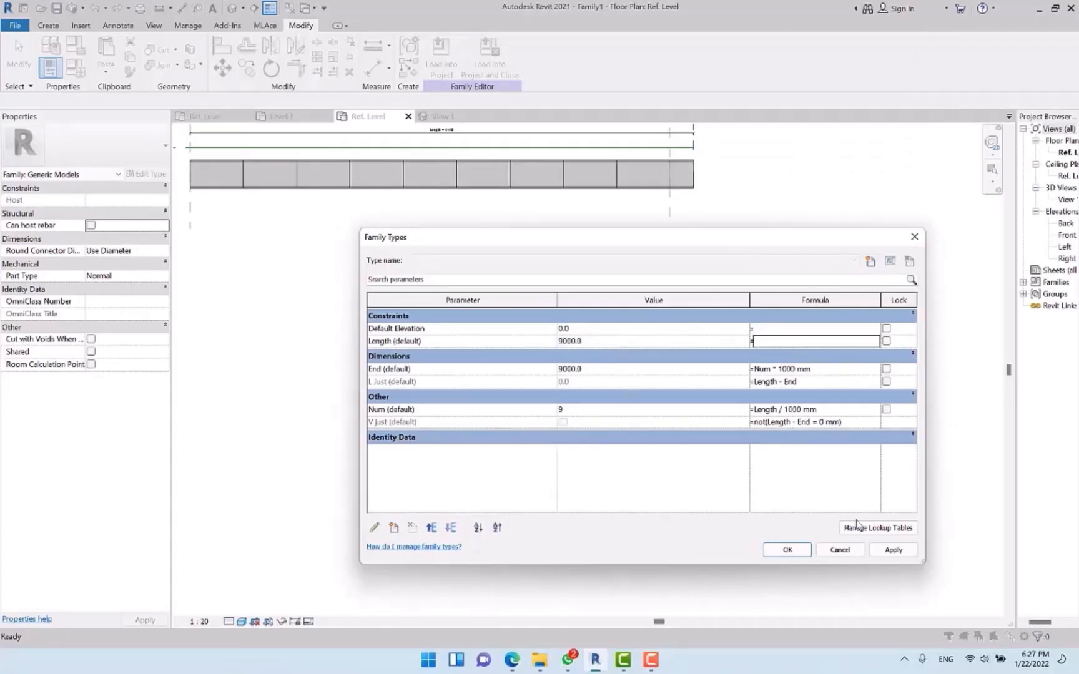
click(899, 552)
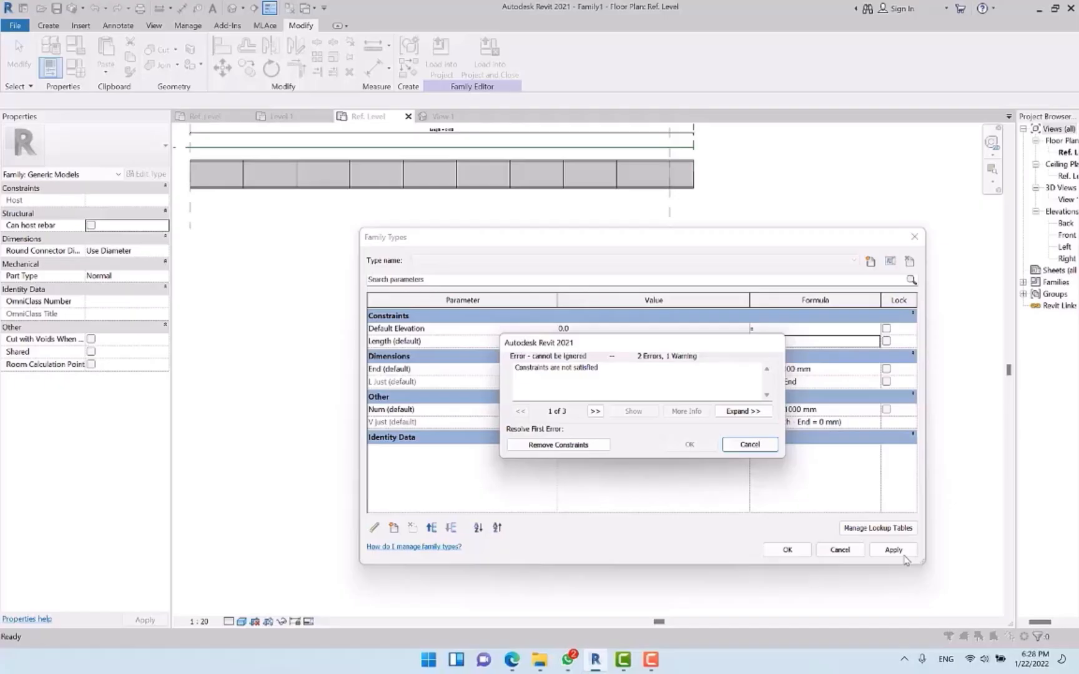
key(Escape)
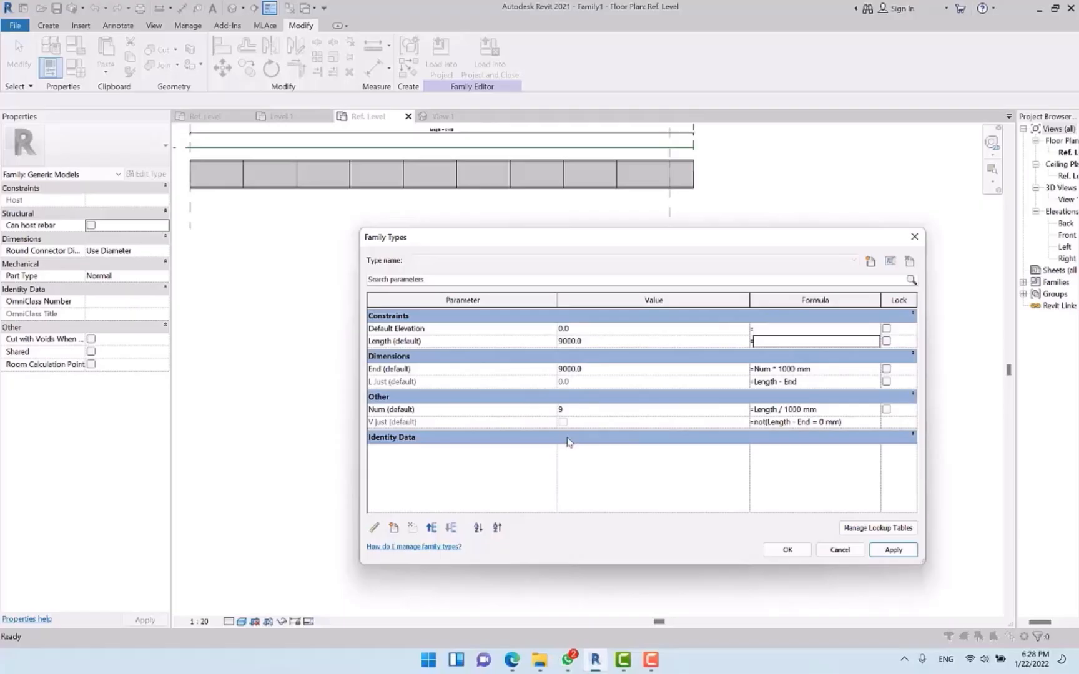
Turn the L Just formula into an if condition that gives 100 mm when Length - End = 0
drag(718, 245, 598, 218)
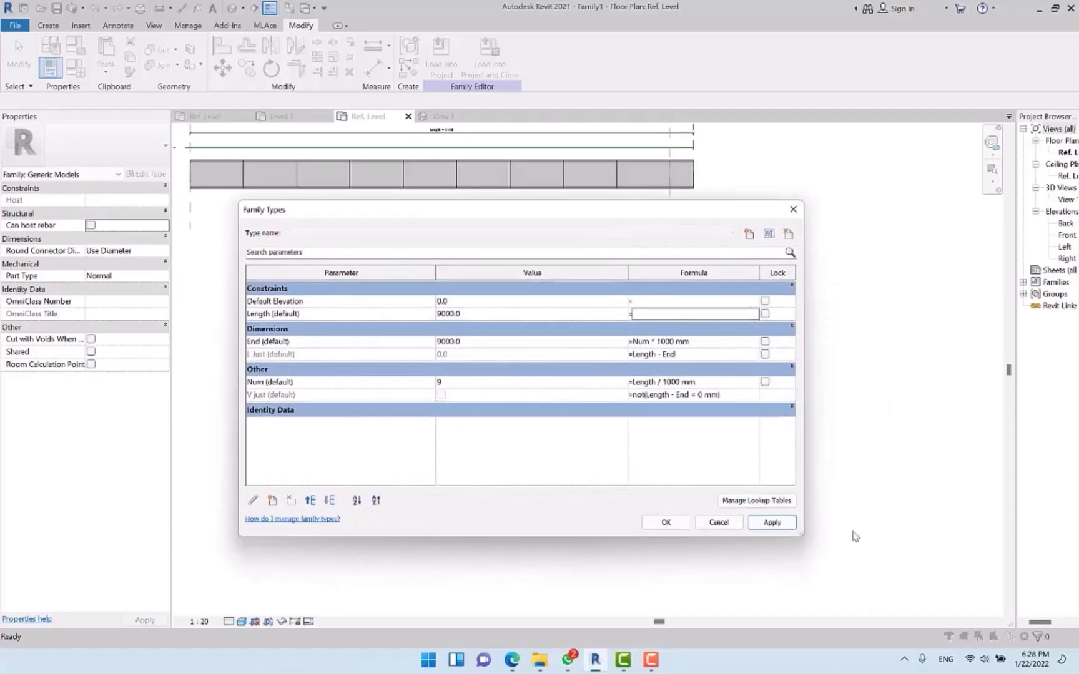
drag(802, 535, 940, 595)
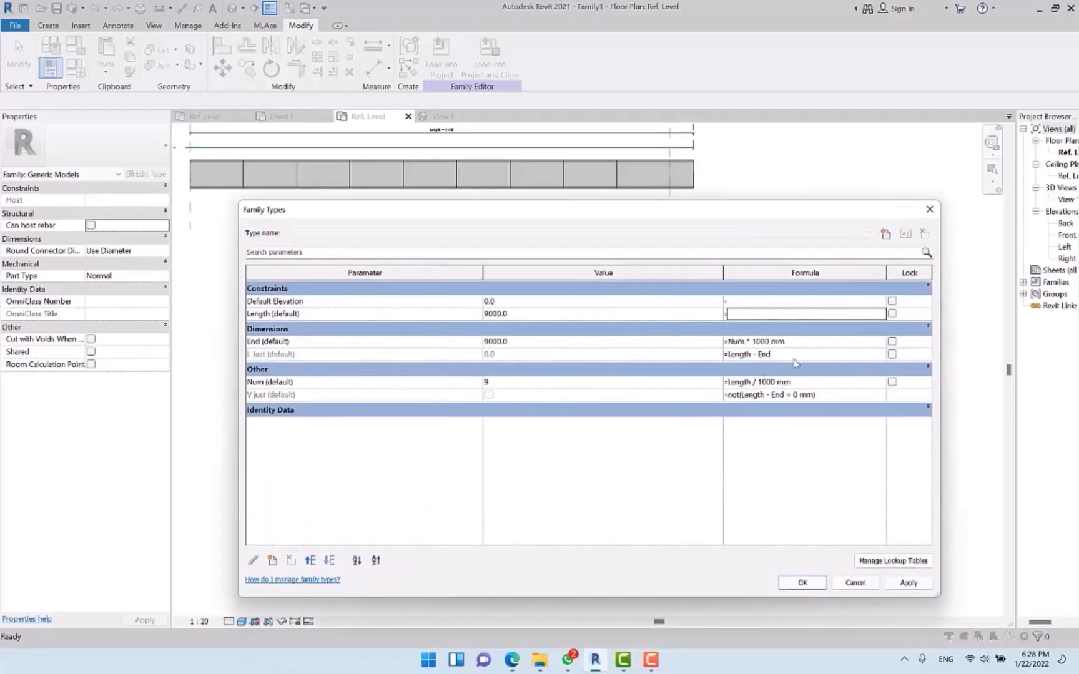
click(477, 355)
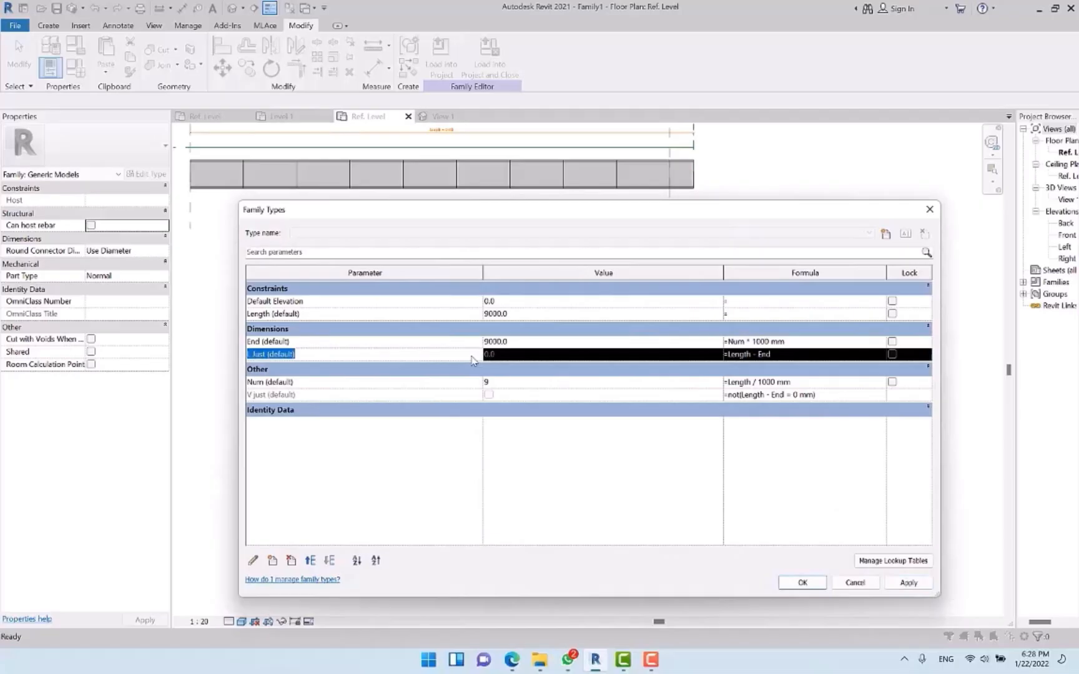
click(736, 354)
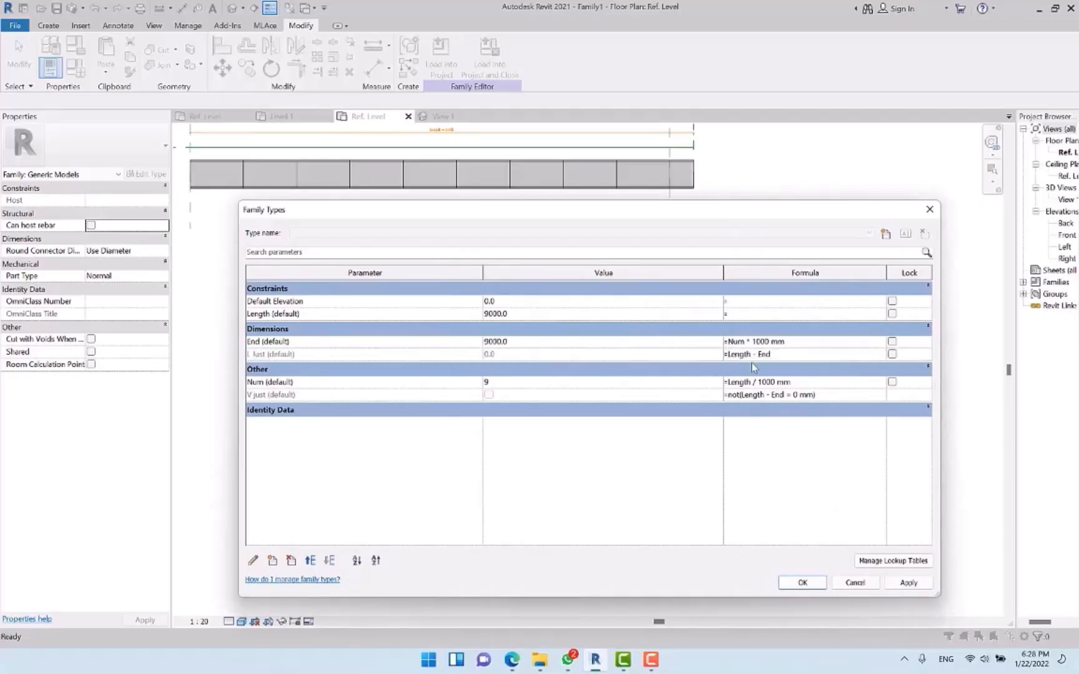
text(if()
text(=0)
text(T)
key(BackSpace)
key(BackSpace)
key(BackSpace)
text(, 100)
text( , ()
Reuse Length - End as the otherwise result, completing L Just as if(Length - End = 0 mm, 100 mm, (Length - End)), and accept the family types
drag(732, 354, 778, 359)
key(ctrl+c)
click(828, 352)
key(ctrl+v)
click(812, 354)
key(BackSpace)
click(868, 354)
text()))
key(Tab)
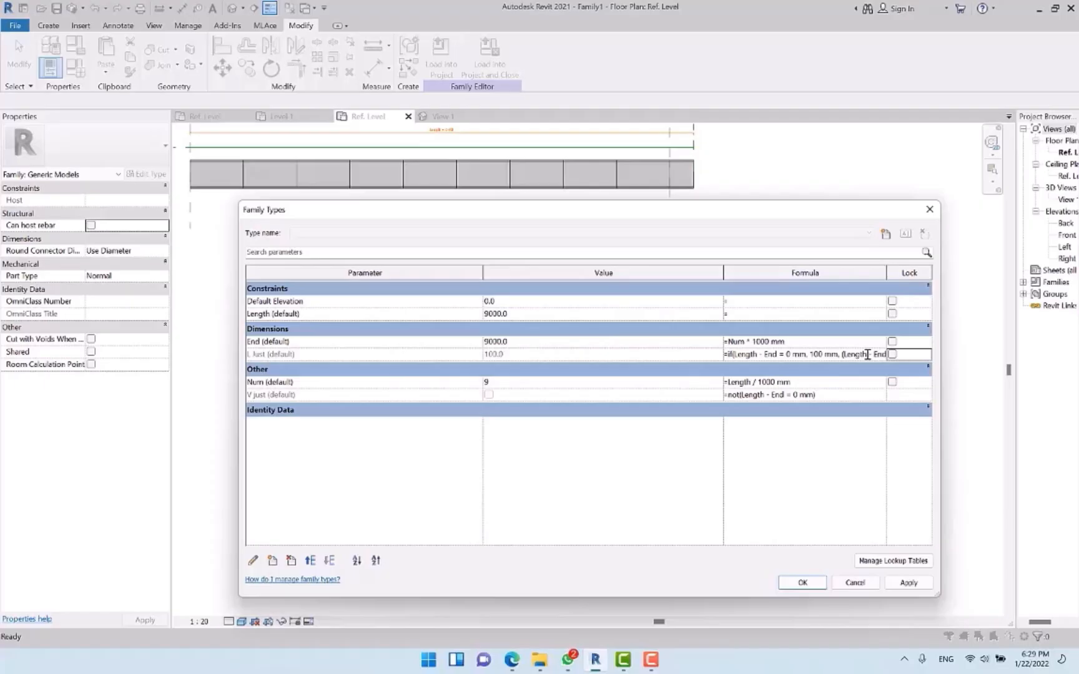
click(802, 583)
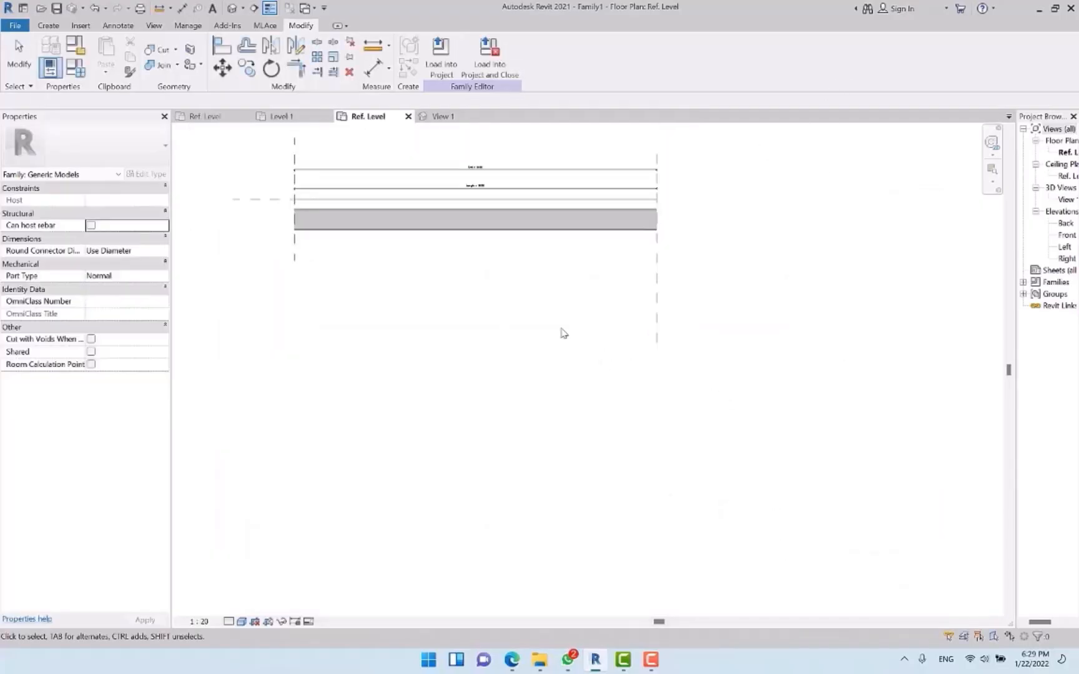
Examine the end of the block array, checking the last arrayed block and the overlapping end block with its visibility properties
scroll(674, 256, up, 4)
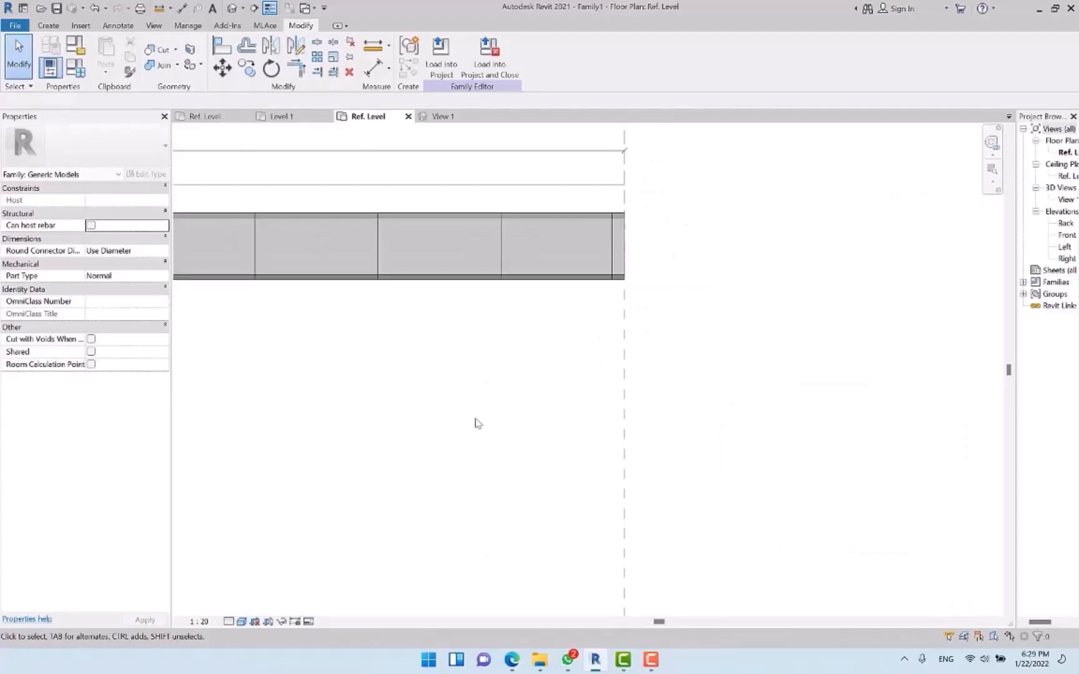
click(574, 263)
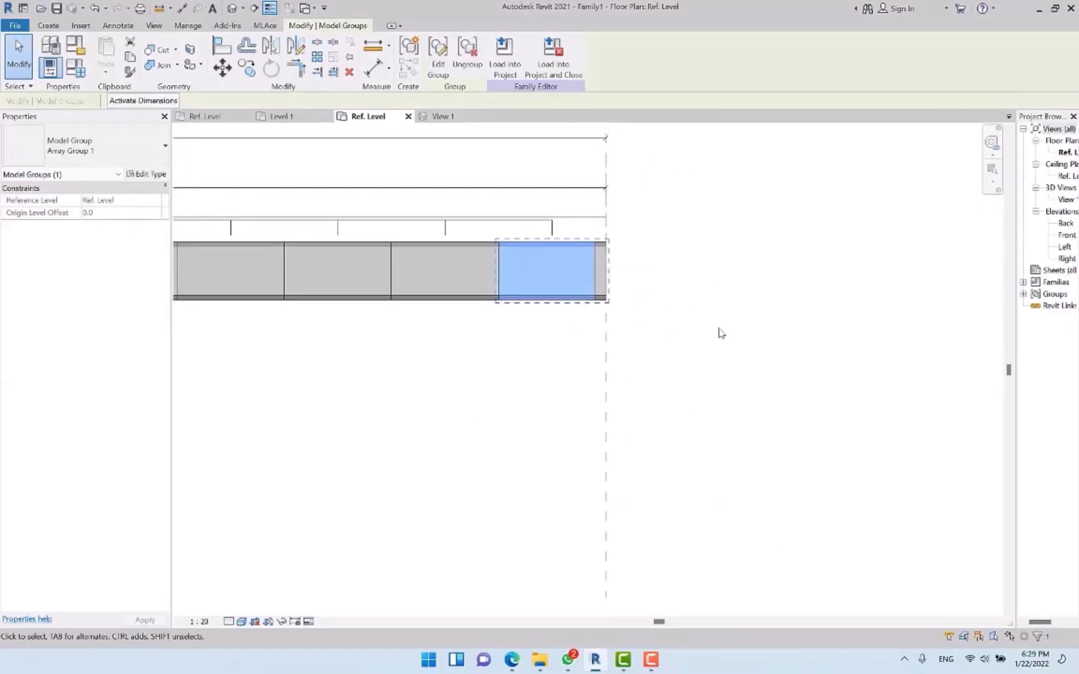
scroll(556, 219, up, 3)
key(Escape)
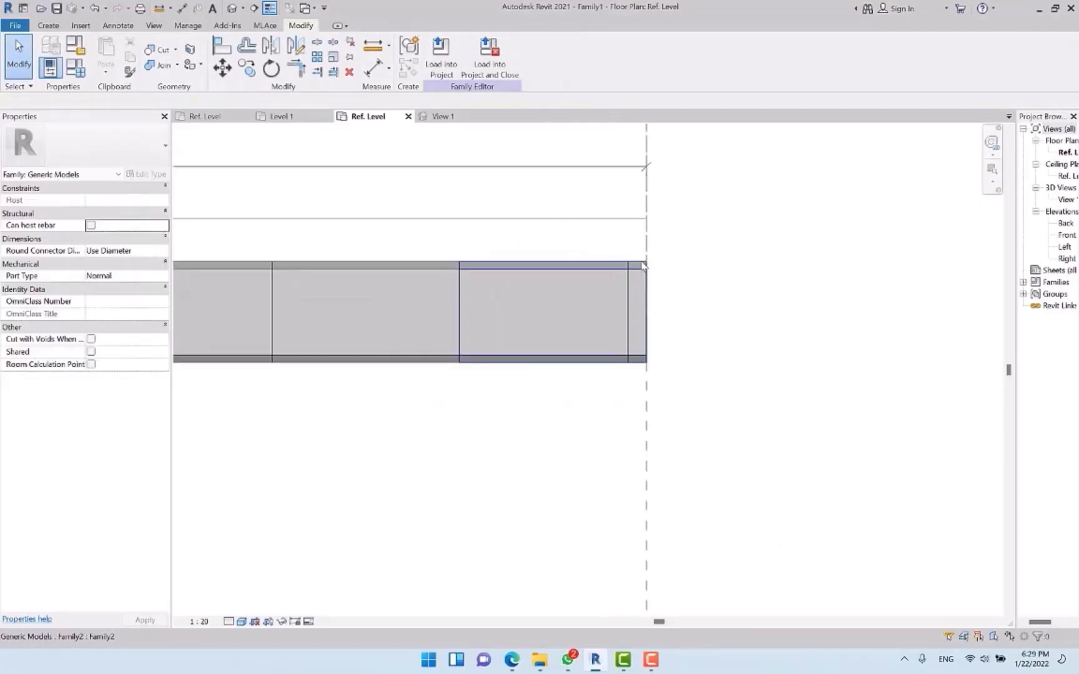
click(643, 266)
key(Escape)
click(632, 309)
click(782, 400)
scroll(802, 349, down, 4)
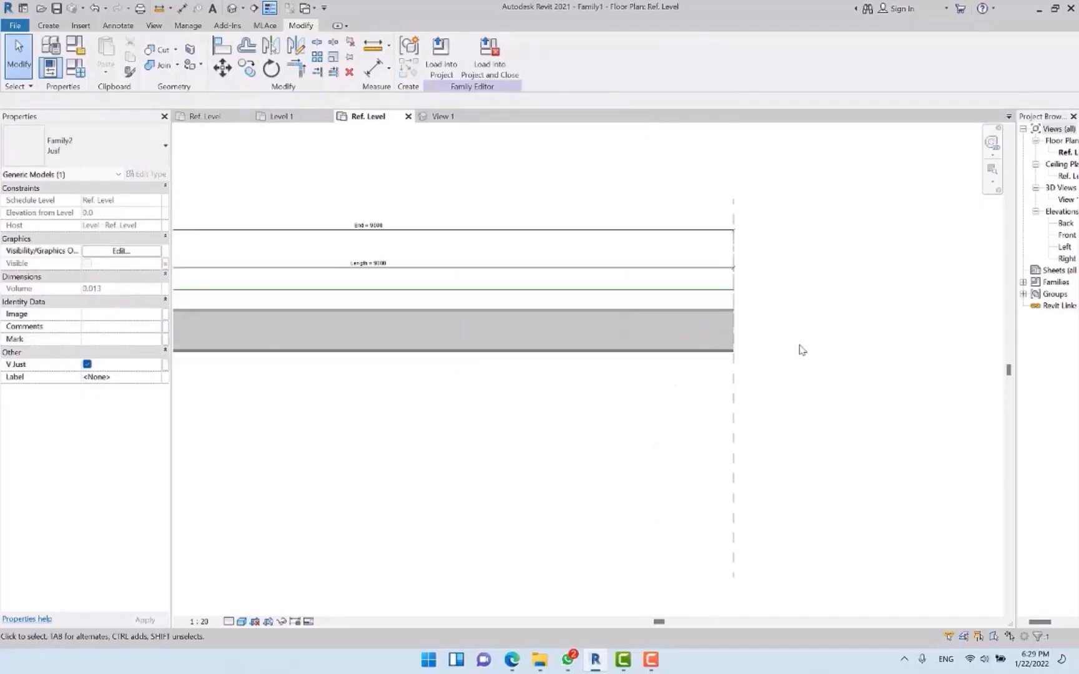
middle_drag(660, 384, 679, 418)
scroll(679, 423, up, 1)
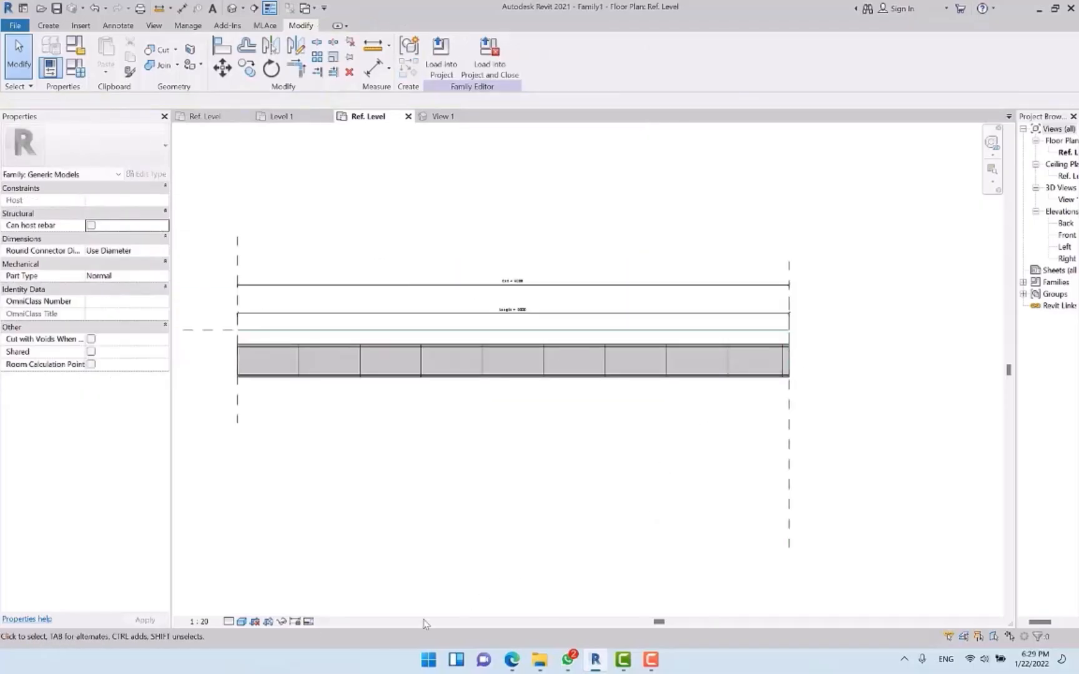
Turn on Preview Visibility in the Ref. Level view to check the end block's visibility
click(309, 622)
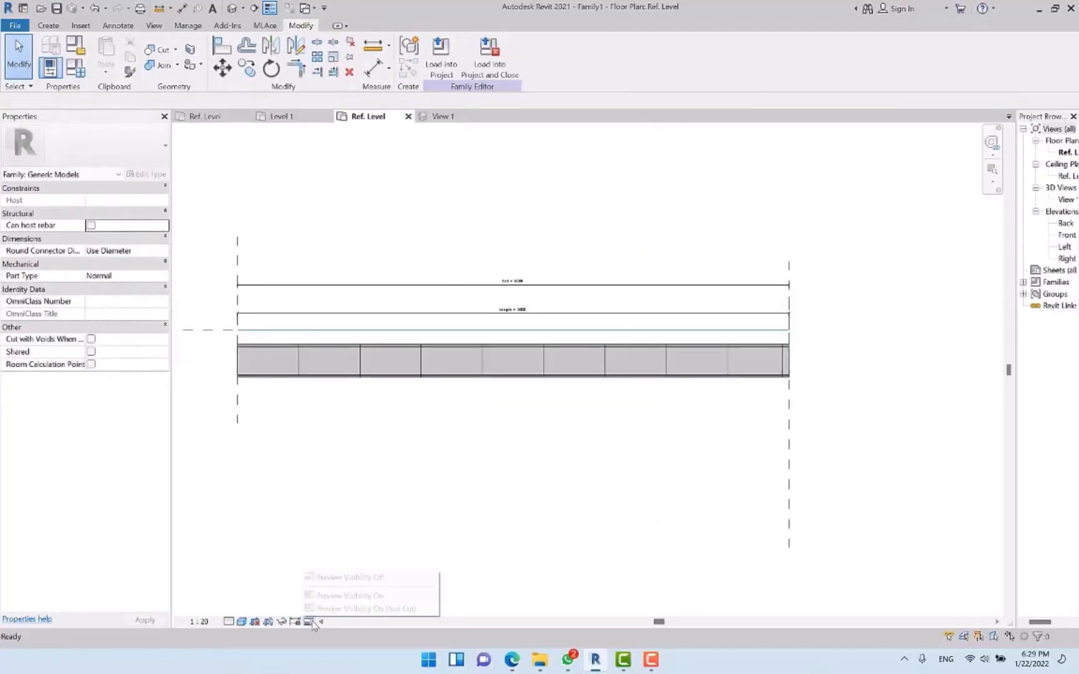
click(423, 597)
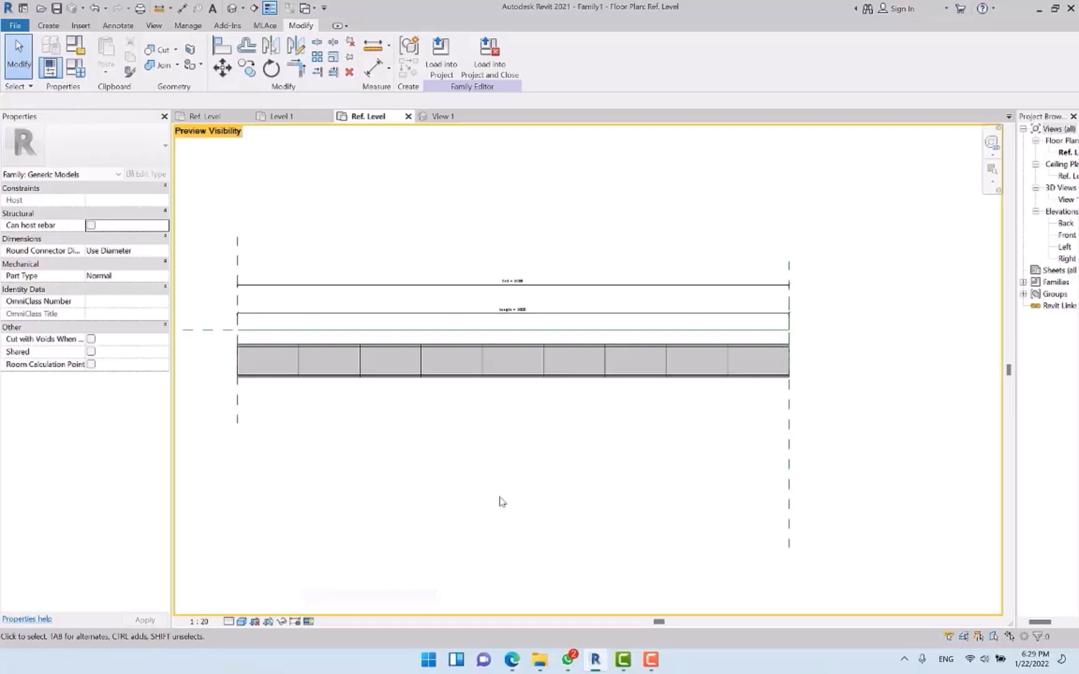
scroll(718, 382, down, 2)
middle_drag(737, 382, 603, 370)
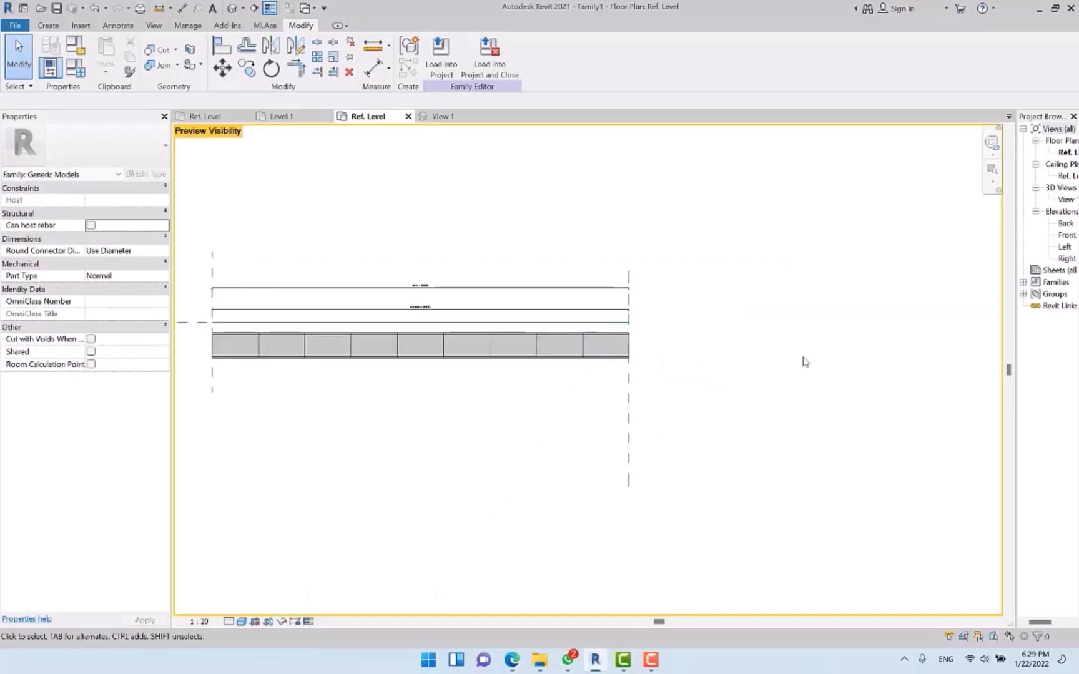
Set the Length parameter to 9300 mm in the family types and accept, to test the end block's visibility
click(75, 67)
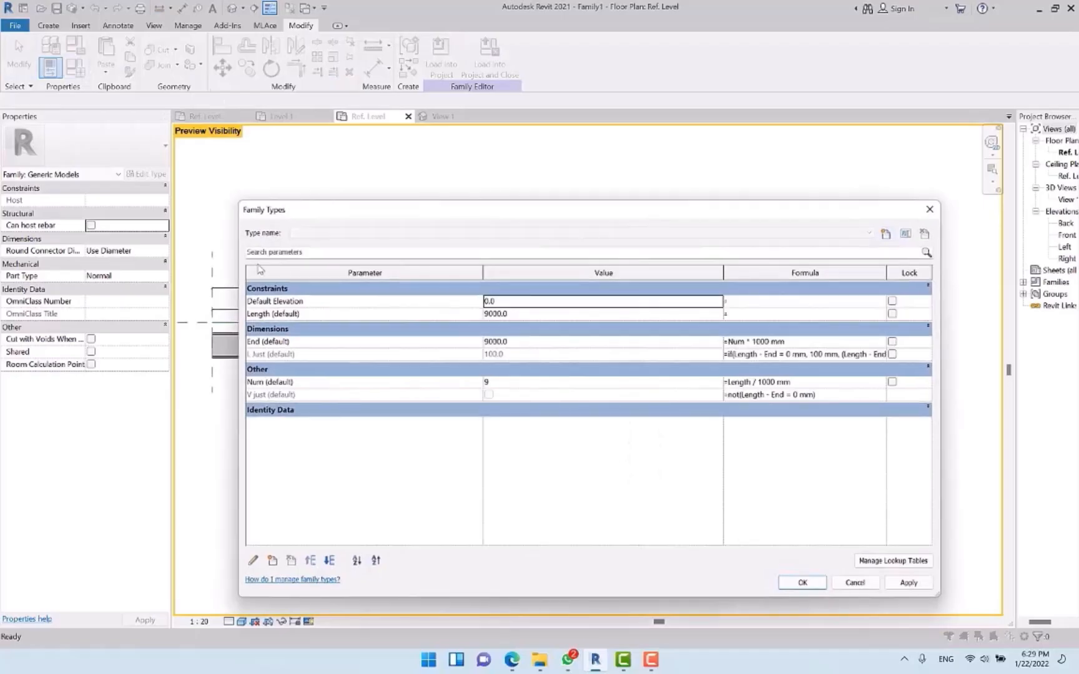
drag(244, 270, 534, 281)
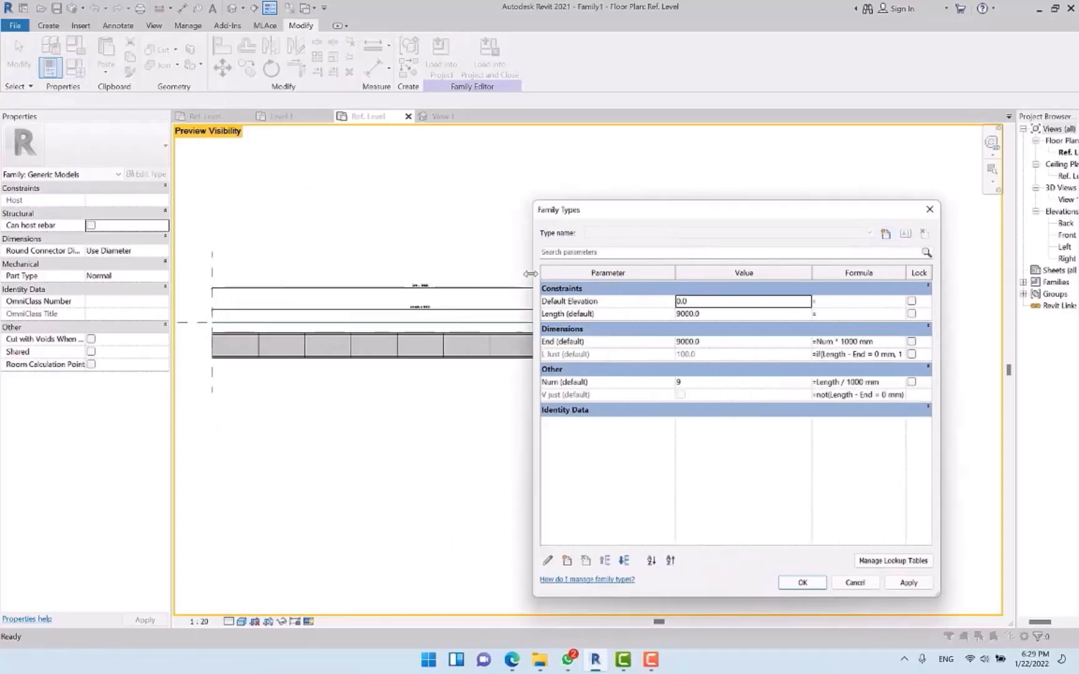
drag(763, 215, 887, 116)
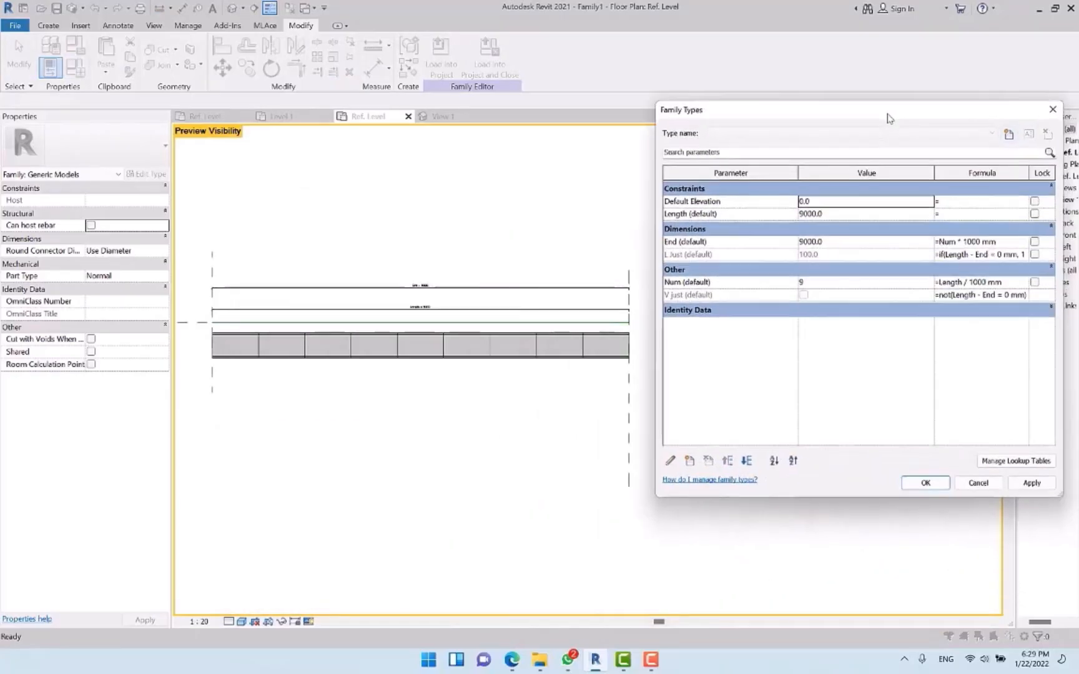
click(848, 215)
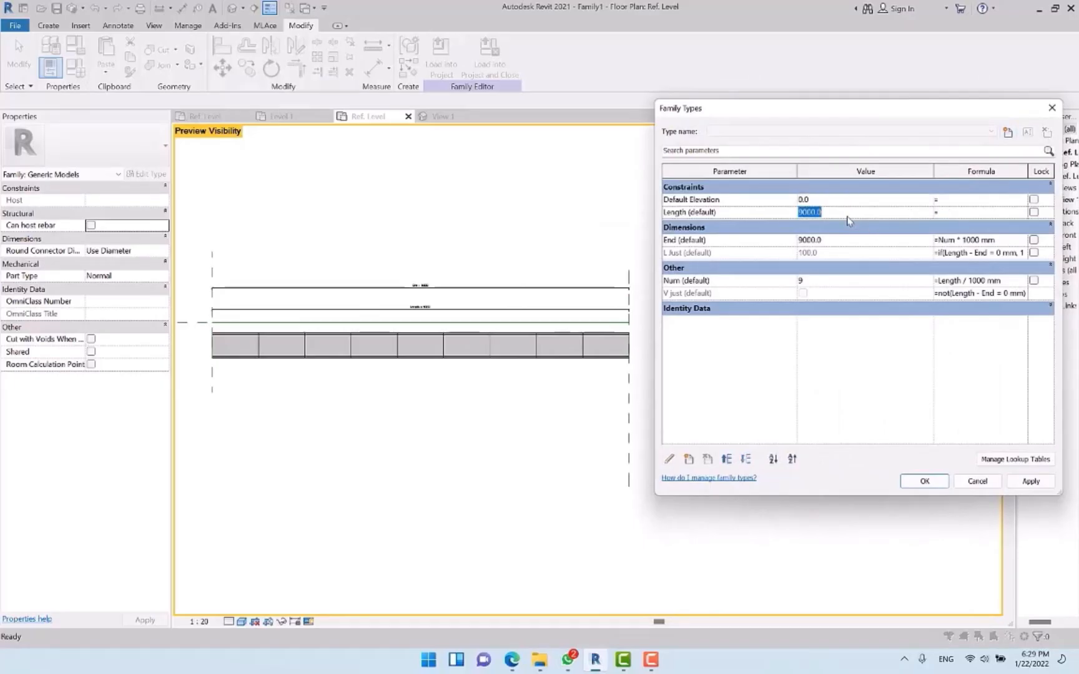
text(9300)
key(Tab)
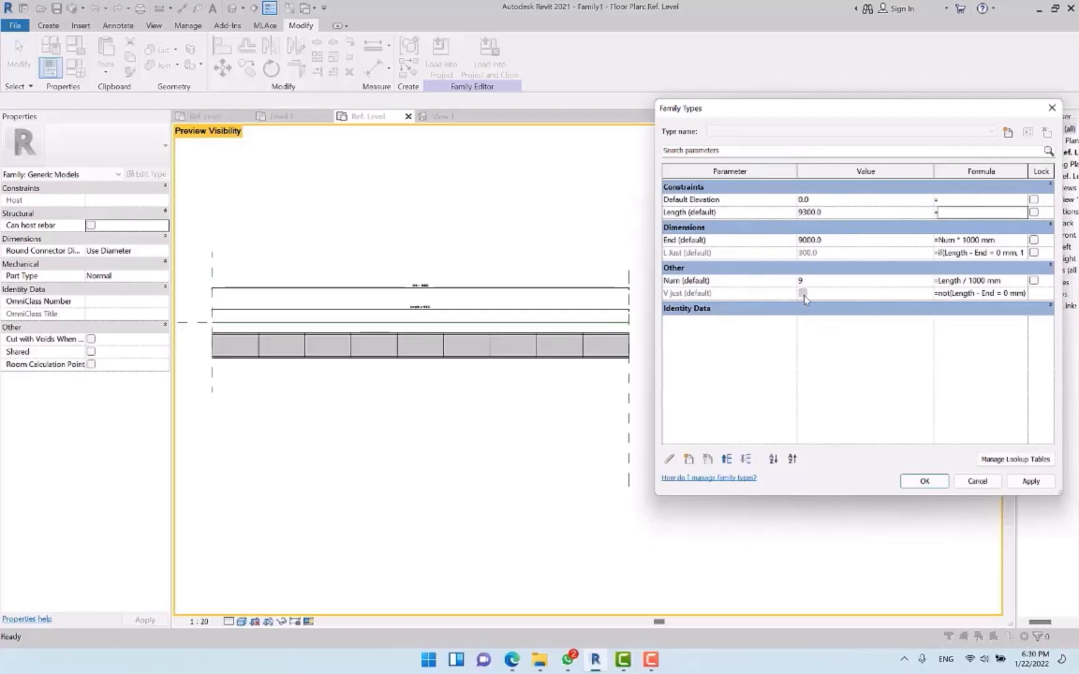
click(924, 481)
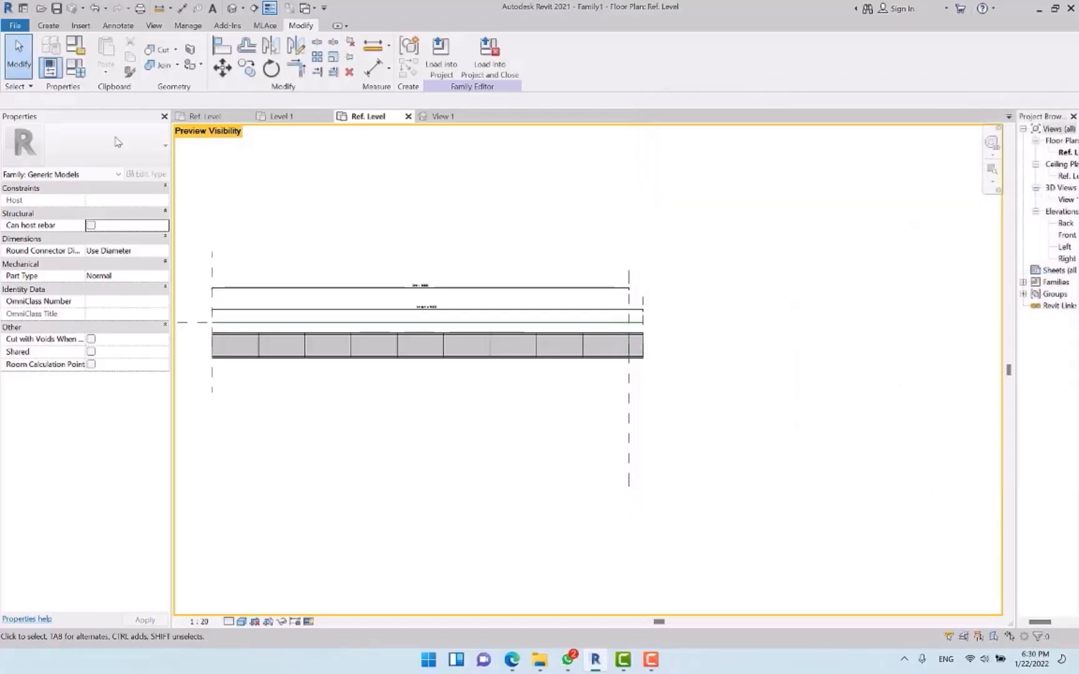
Set the Length parameter to 10000 mm in the family types and accept the change
click(72, 71)
click(844, 213)
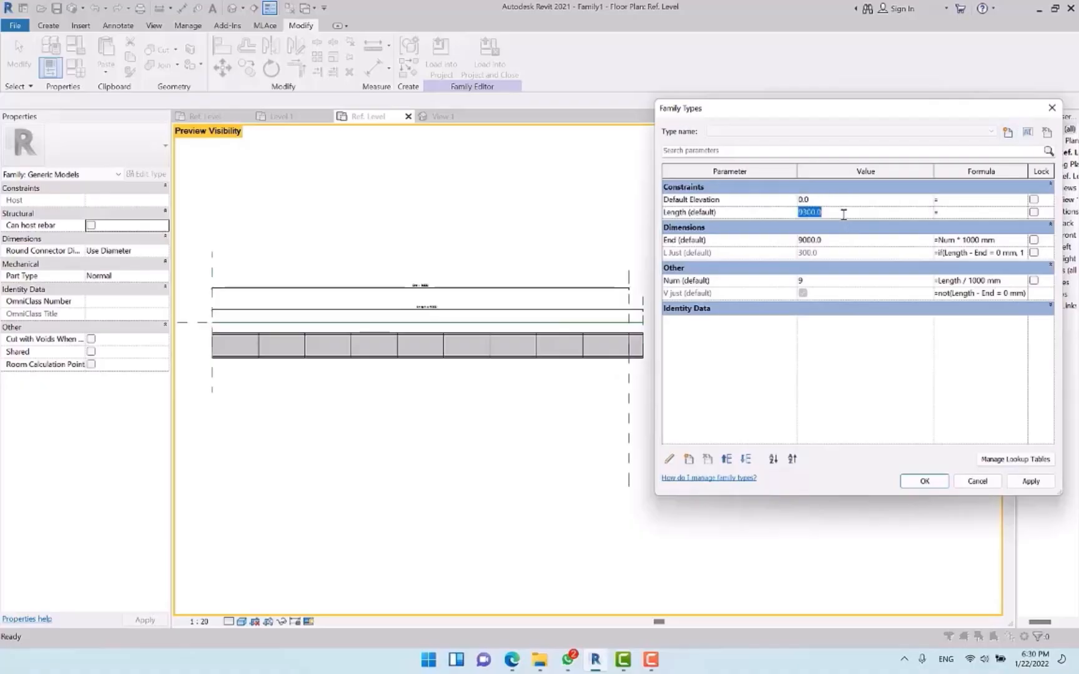
text(100000)
key(BackSpace)
key(Tab)
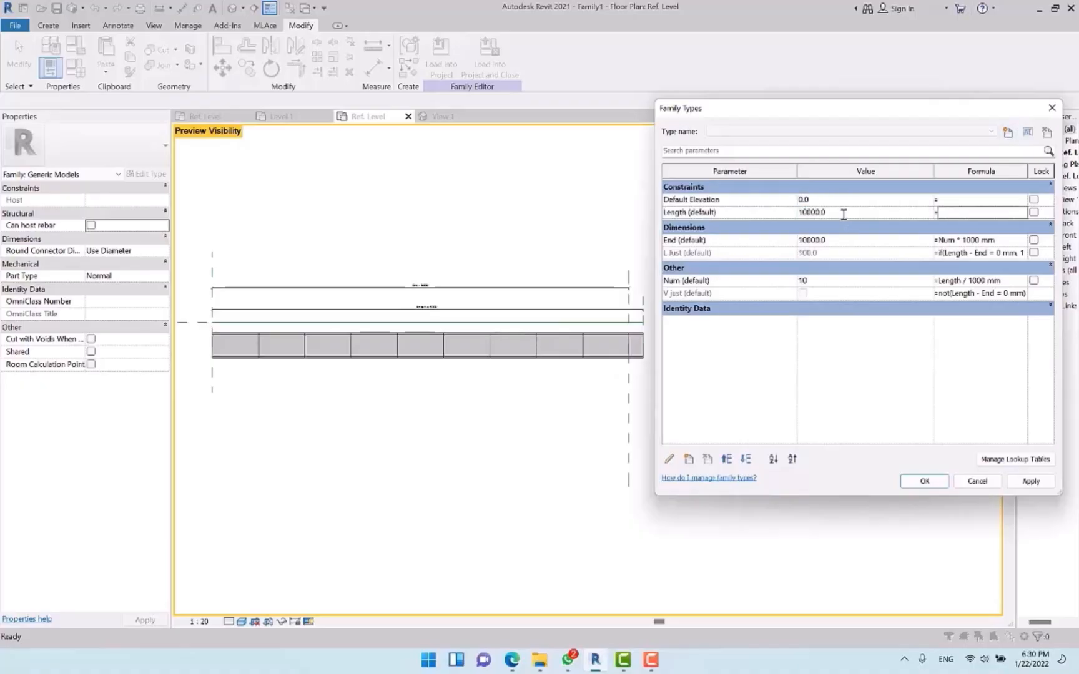
click(926, 482)
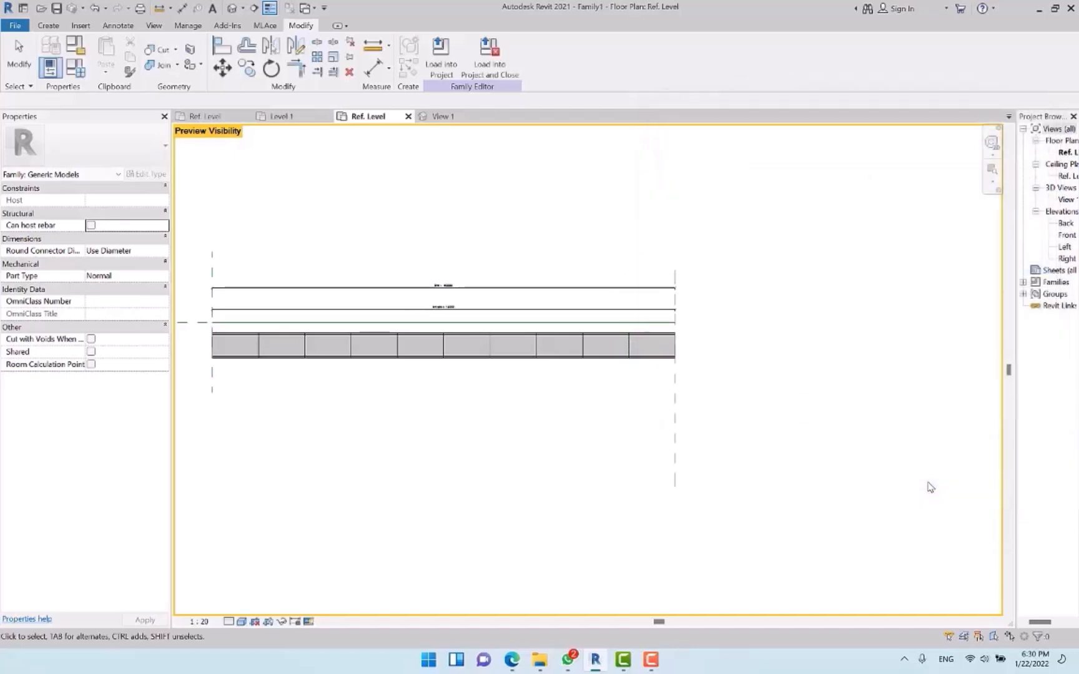
Load the edited family into Project2
click(441, 61)
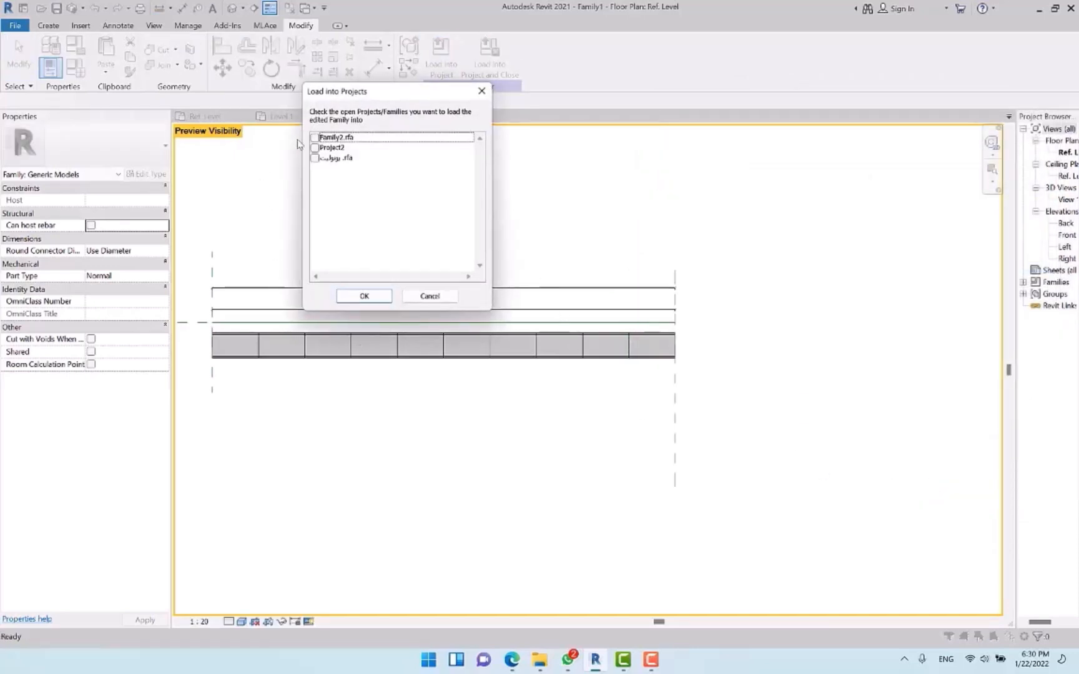
click(315, 148)
click(365, 297)
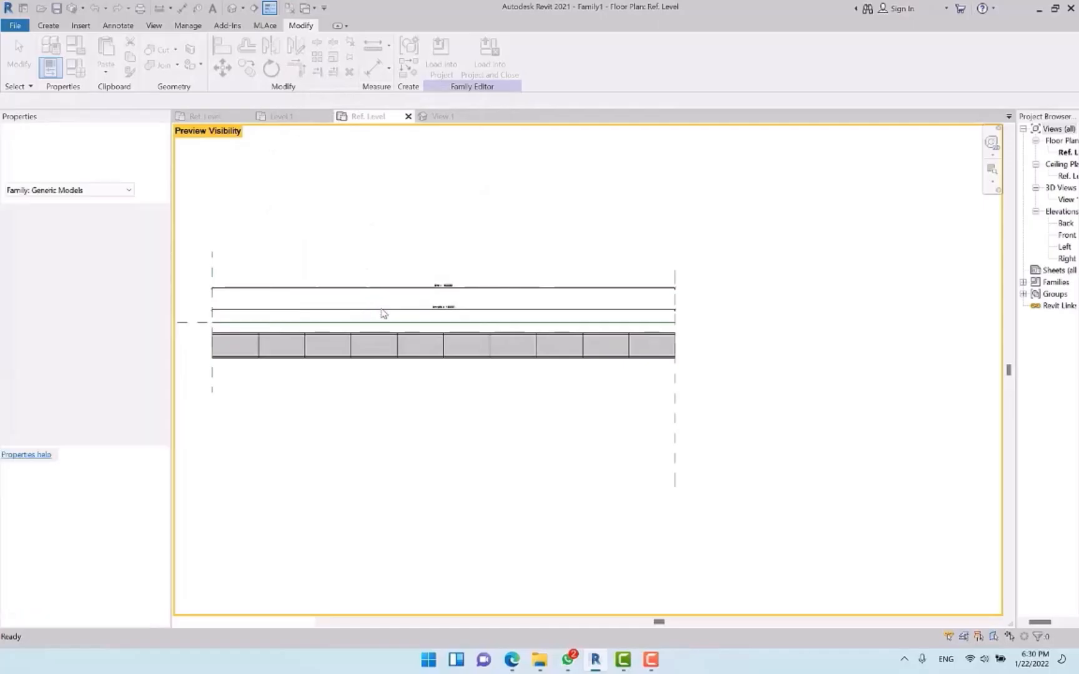
Place a horizontal Family1 instance 11000 mm long beside the vertical ones in Level 1, and stretch its end to 12300 mm
scroll(412, 350, down, 4)
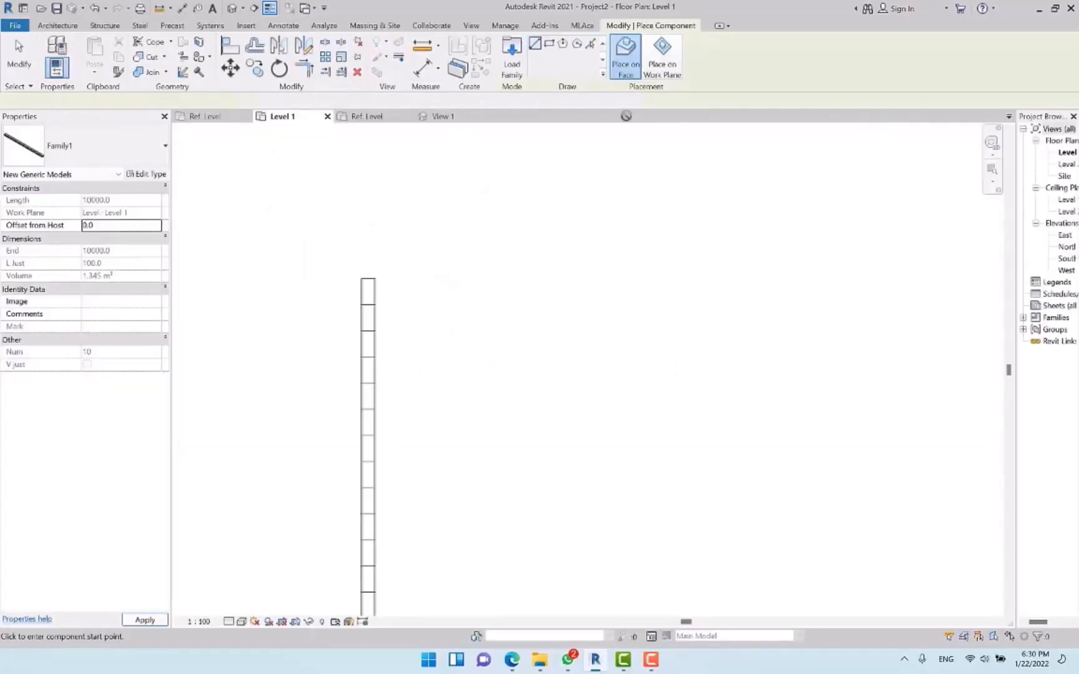
click(495, 296)
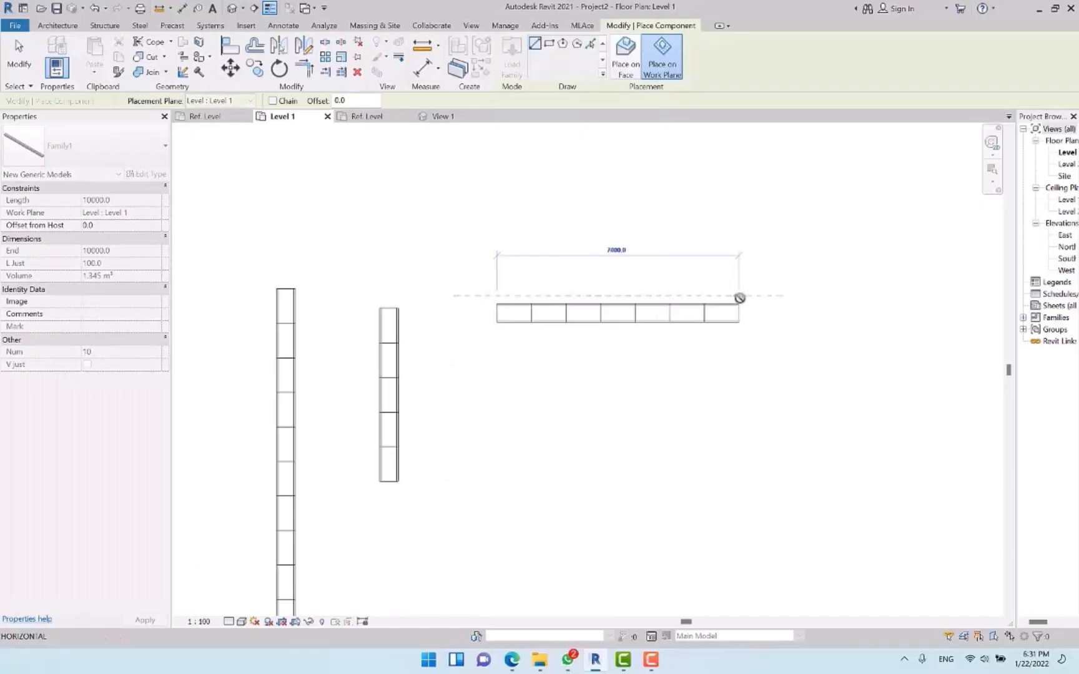
scroll(721, 298, down, 2)
middle_drag(752, 295, 484, 310)
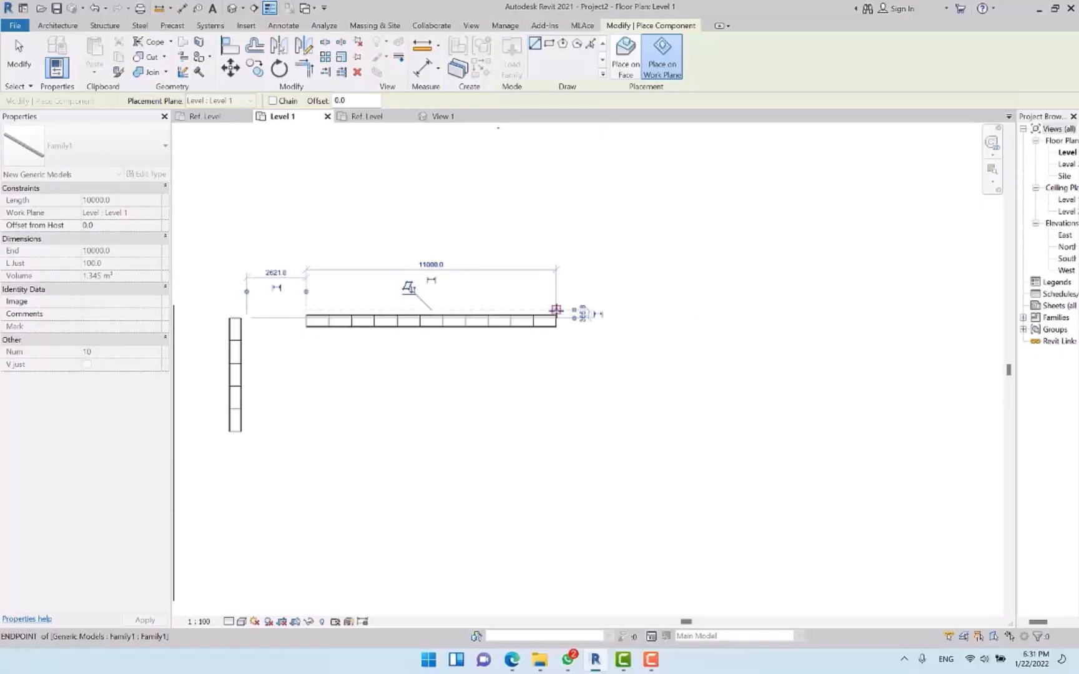
click(556, 309)
key(Escape)
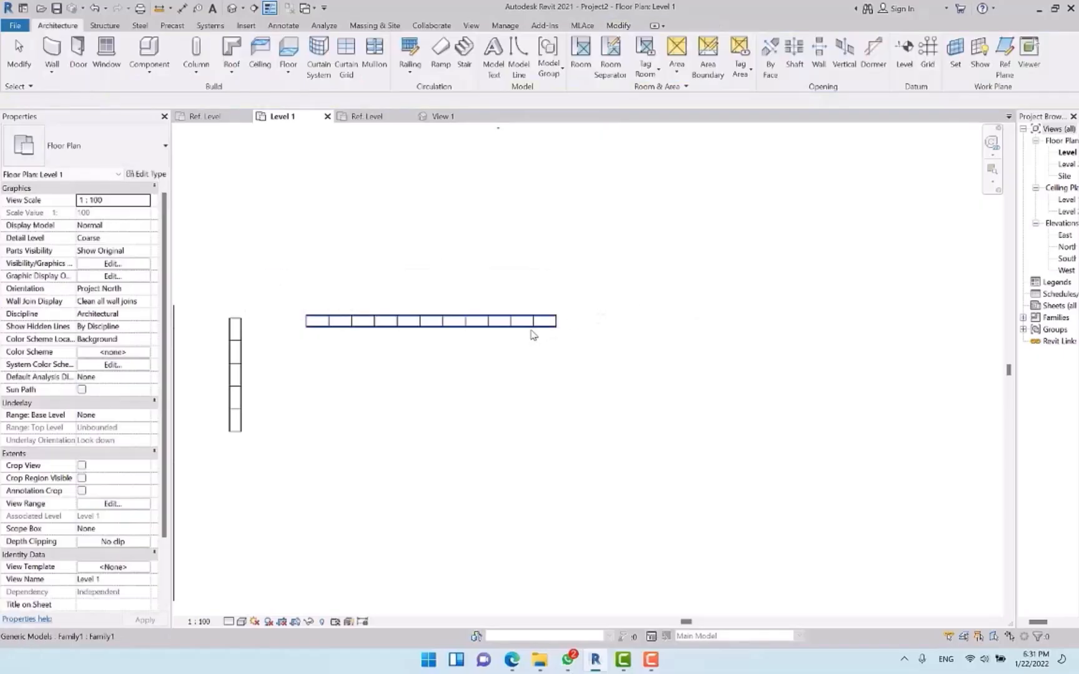
click(555, 321)
drag(558, 320, 705, 325)
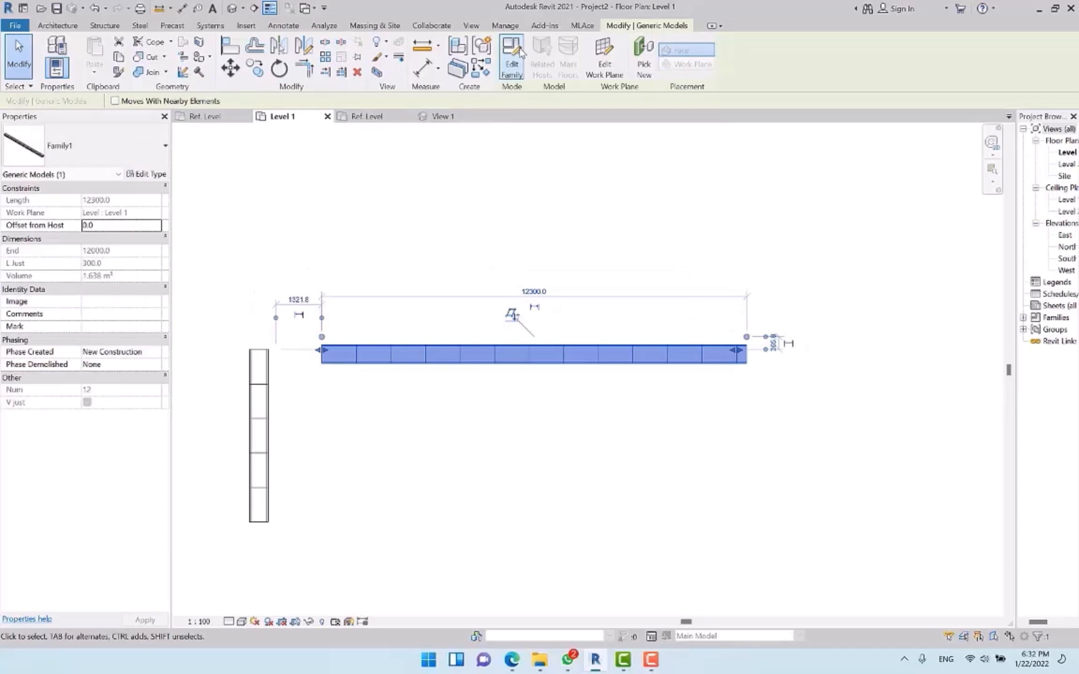
Open the placed Family1 instance for editing and turn Preview Visibility off in its Ref. Level view
click(520, 54)
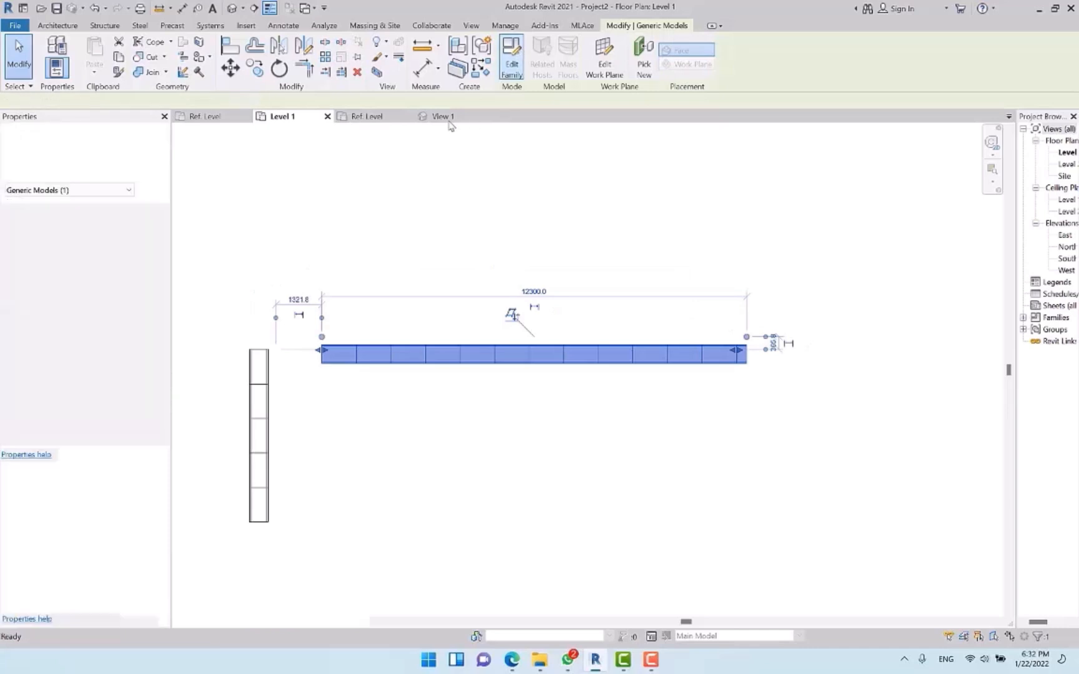
click(557, 369)
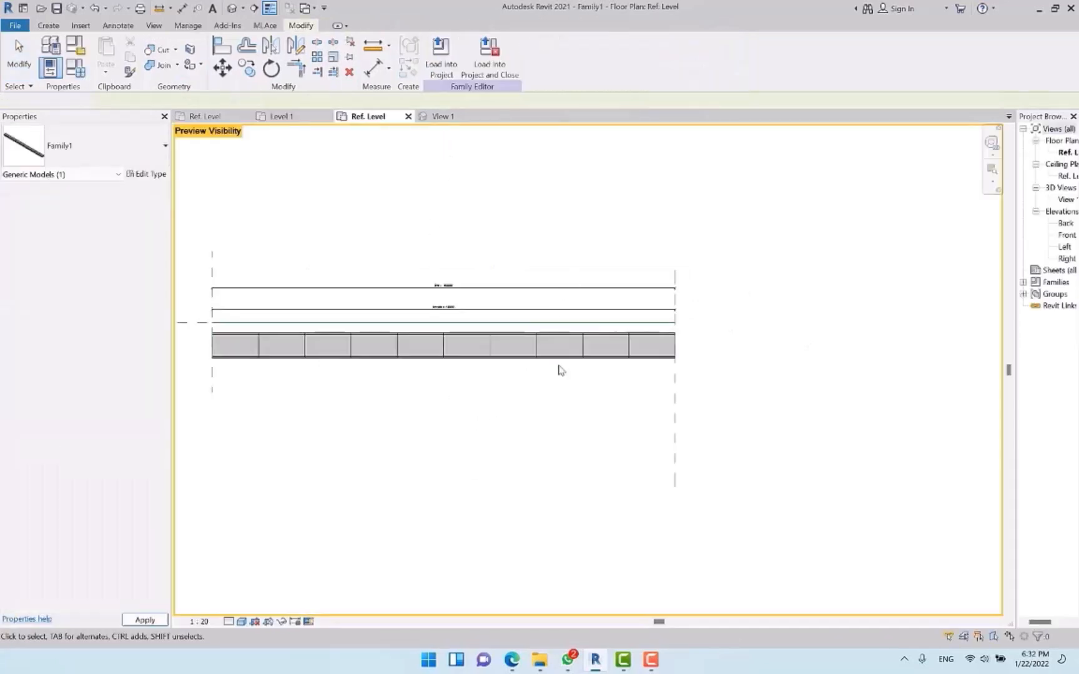
click(308, 622)
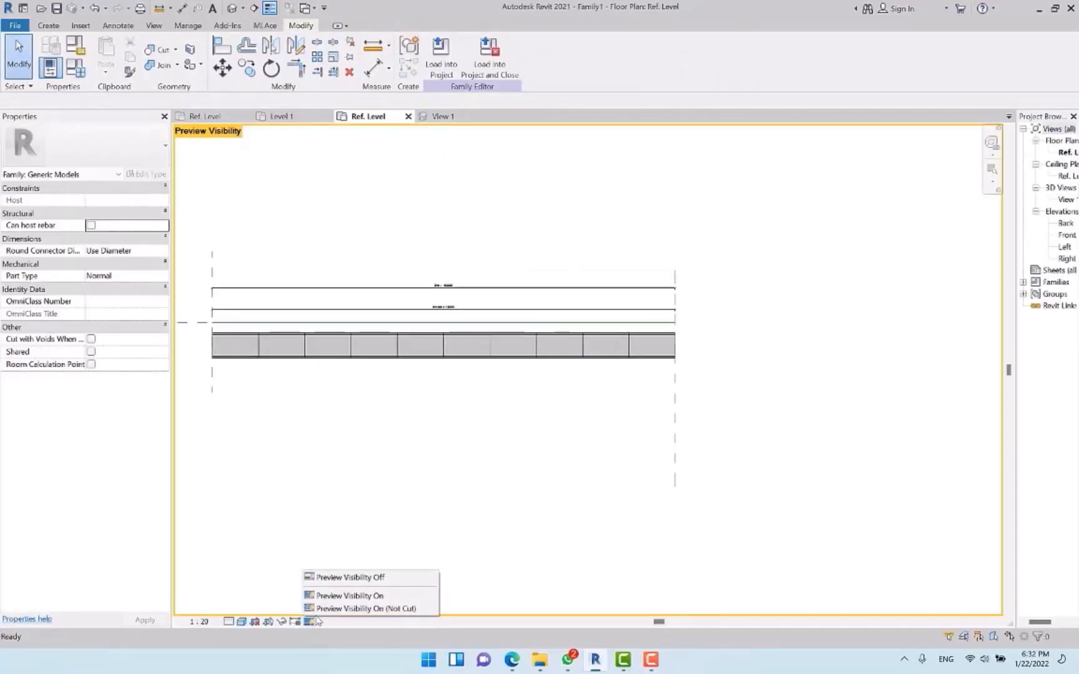
click(350, 576)
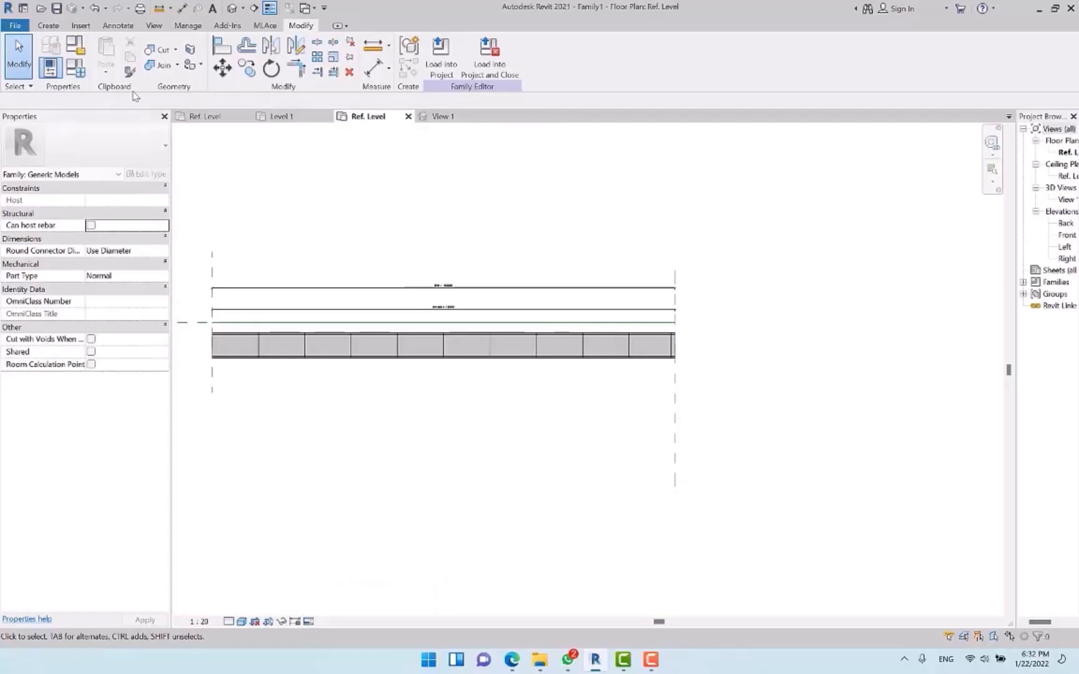
Set the Length parameter to 3600 mm in the family types to test how Num and L Just respond
click(75, 67)
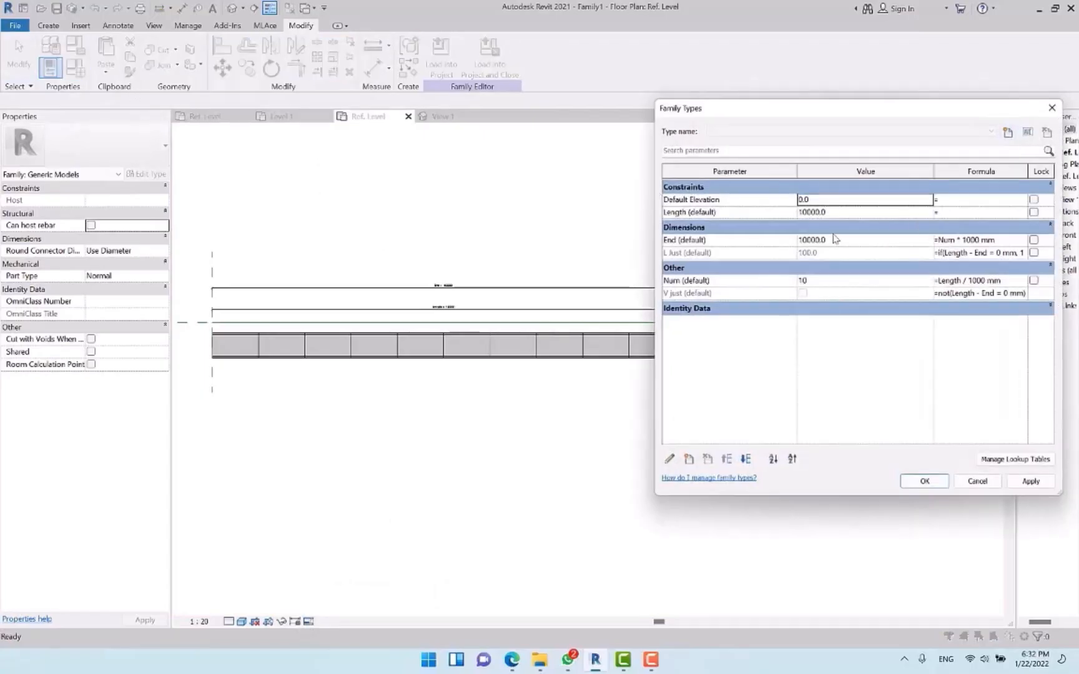
double_click(849, 212)
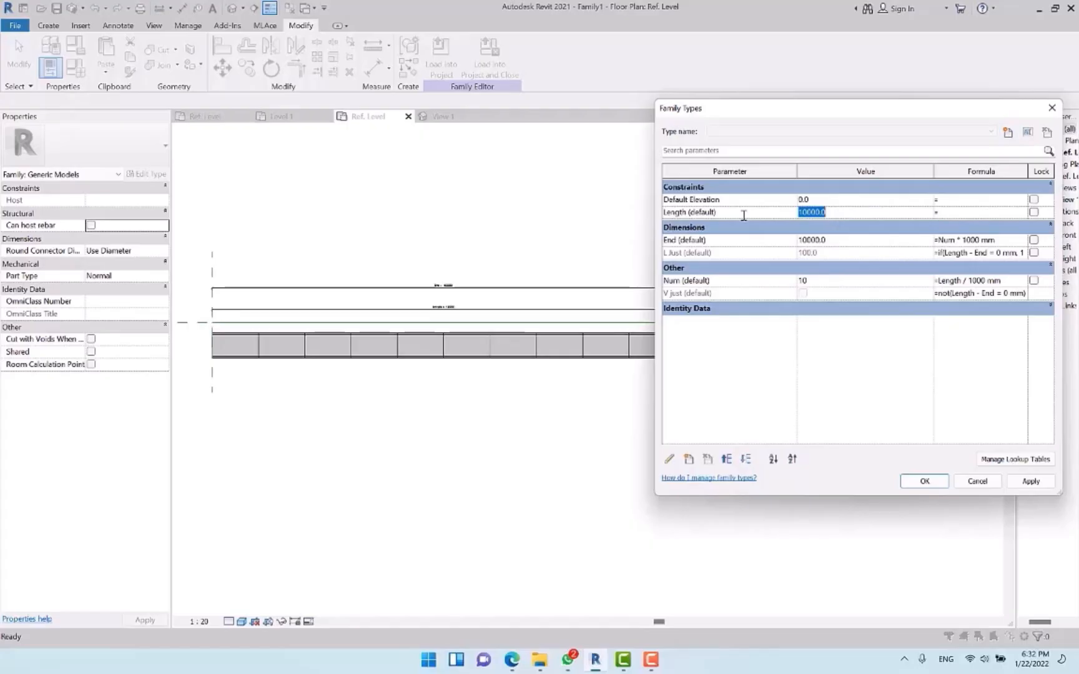
text(3600)
key(Return)
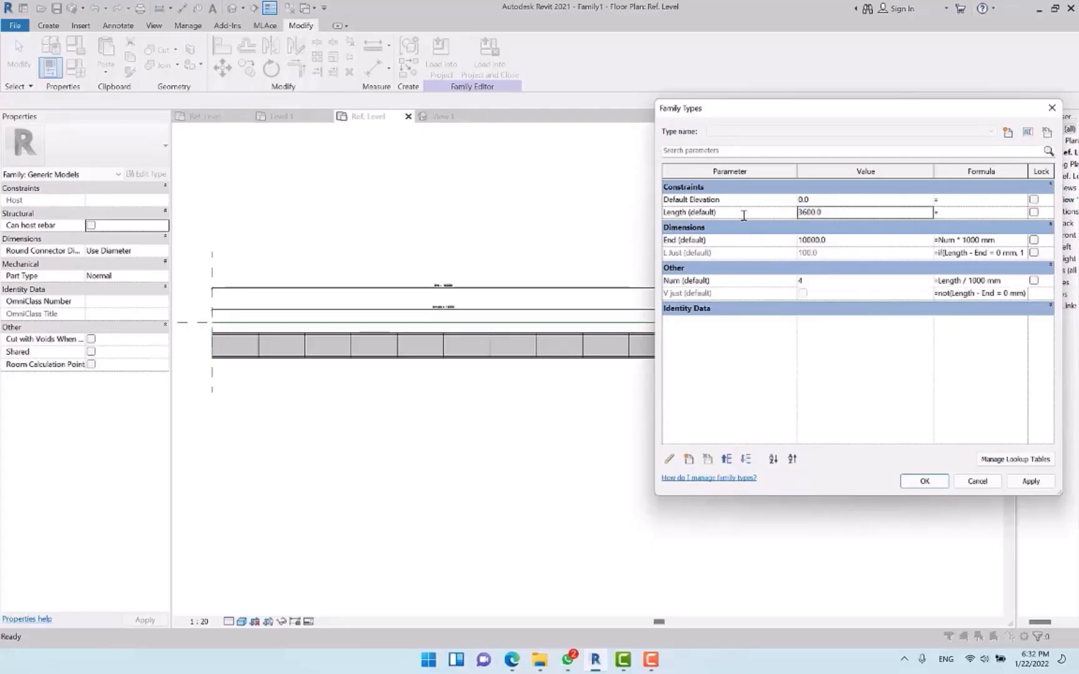
click(768, 312)
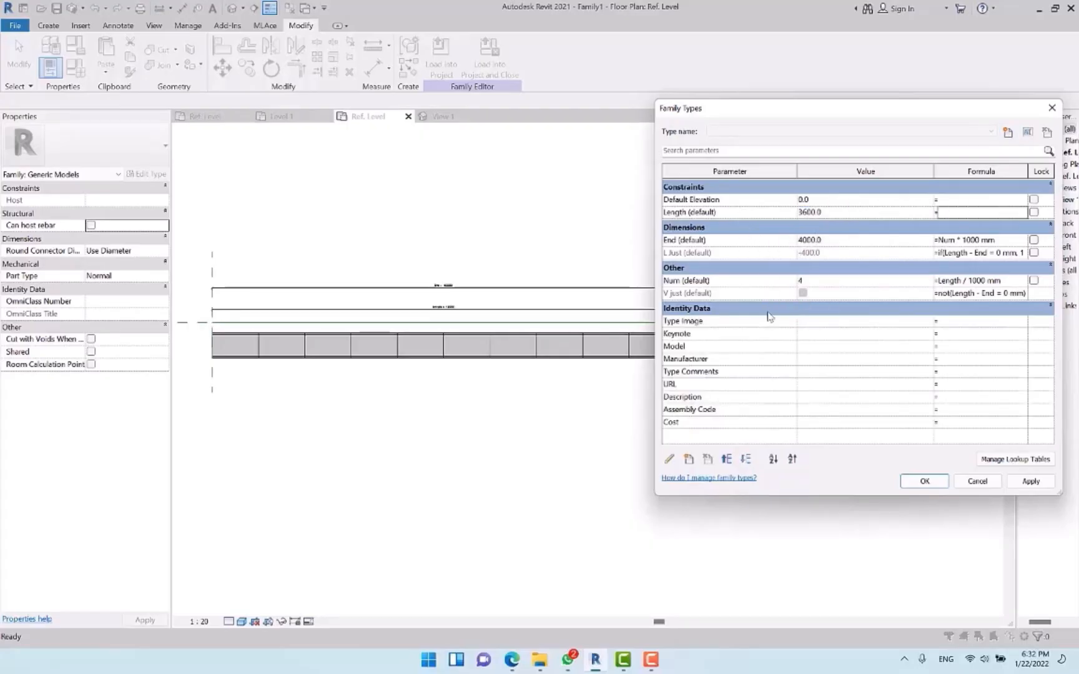
click(769, 310)
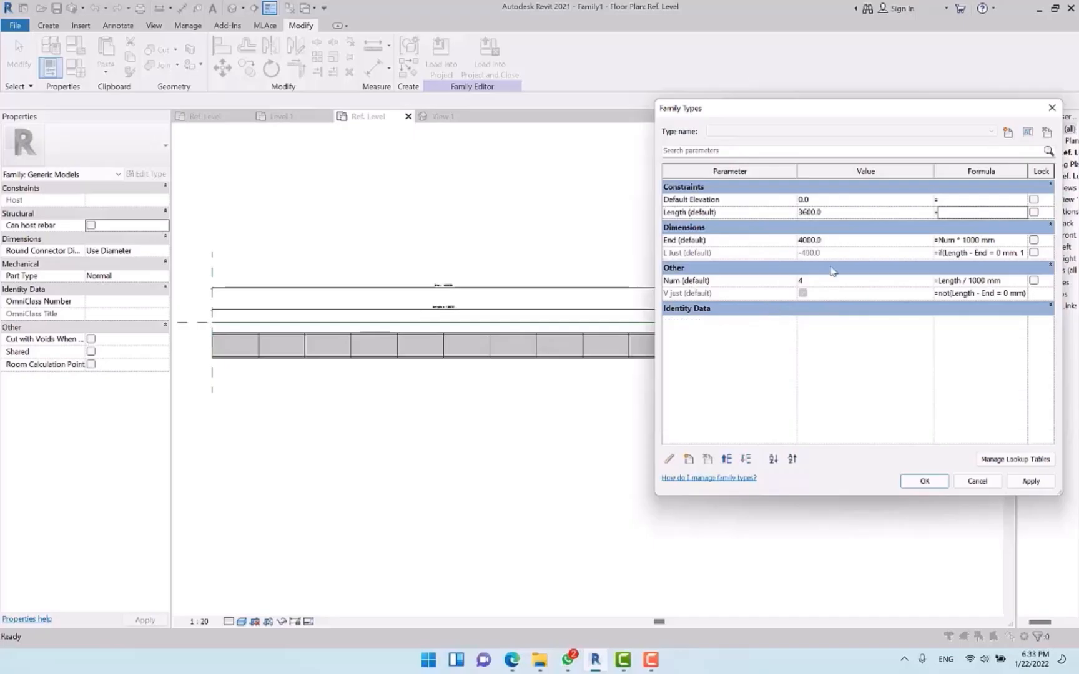
Check the parameter type in the properties of the Num parameter without changing anything
click(815, 282)
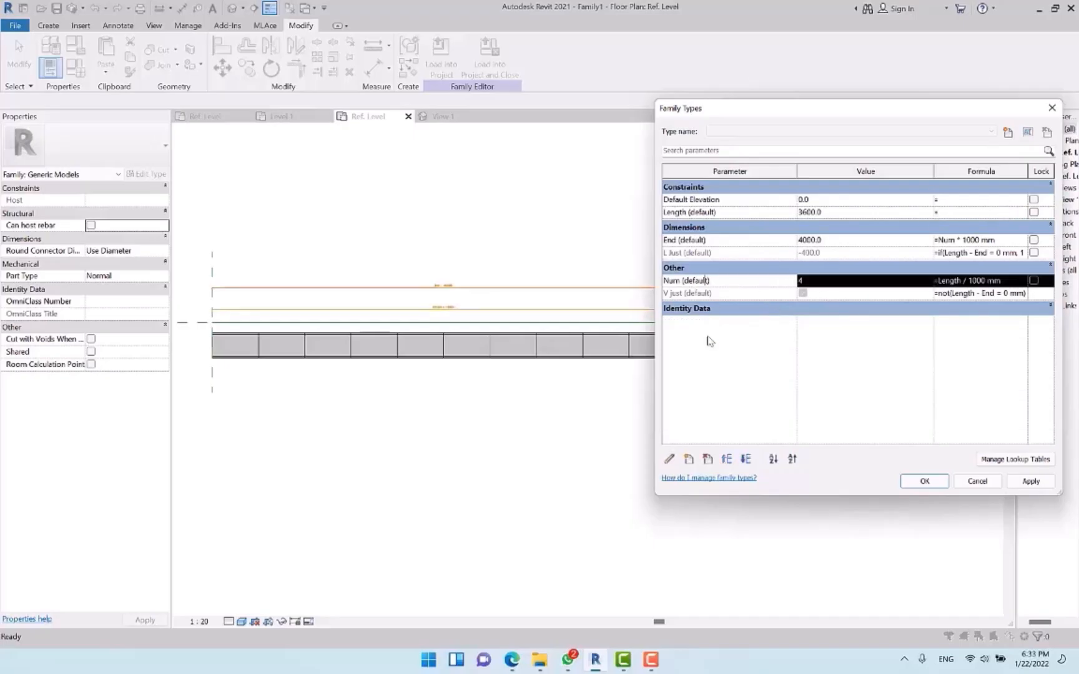
click(669, 459)
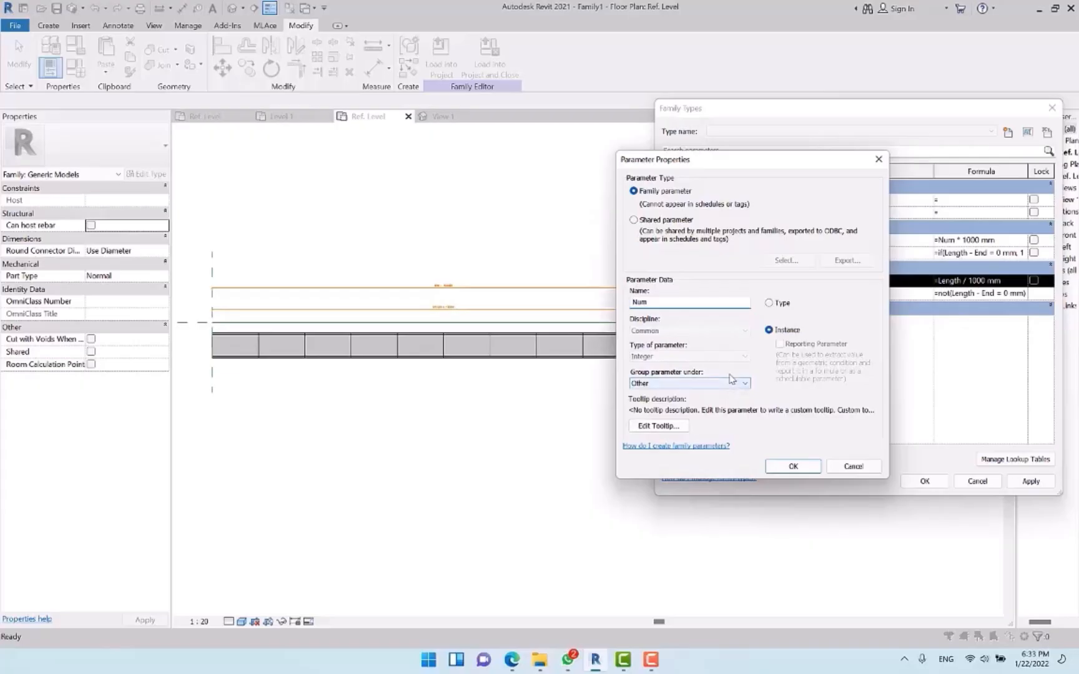
key(Escape)
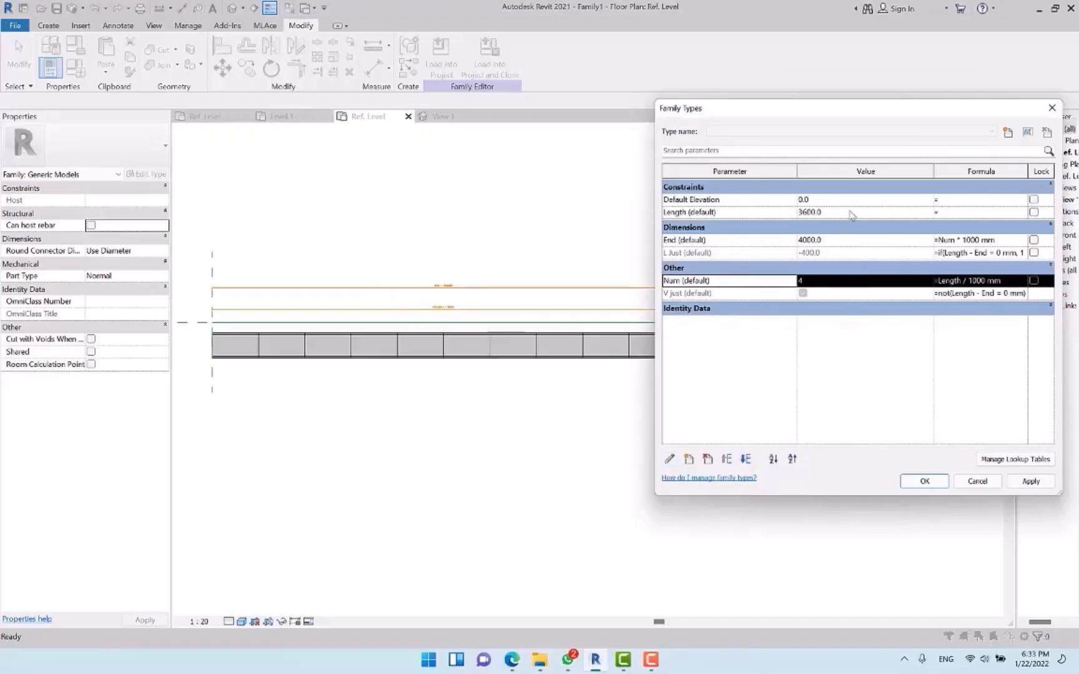
Test Num's rounding around the half block by setting Length to 1500 mm, followed by 1499 mm
drag(812, 111, 651, 101)
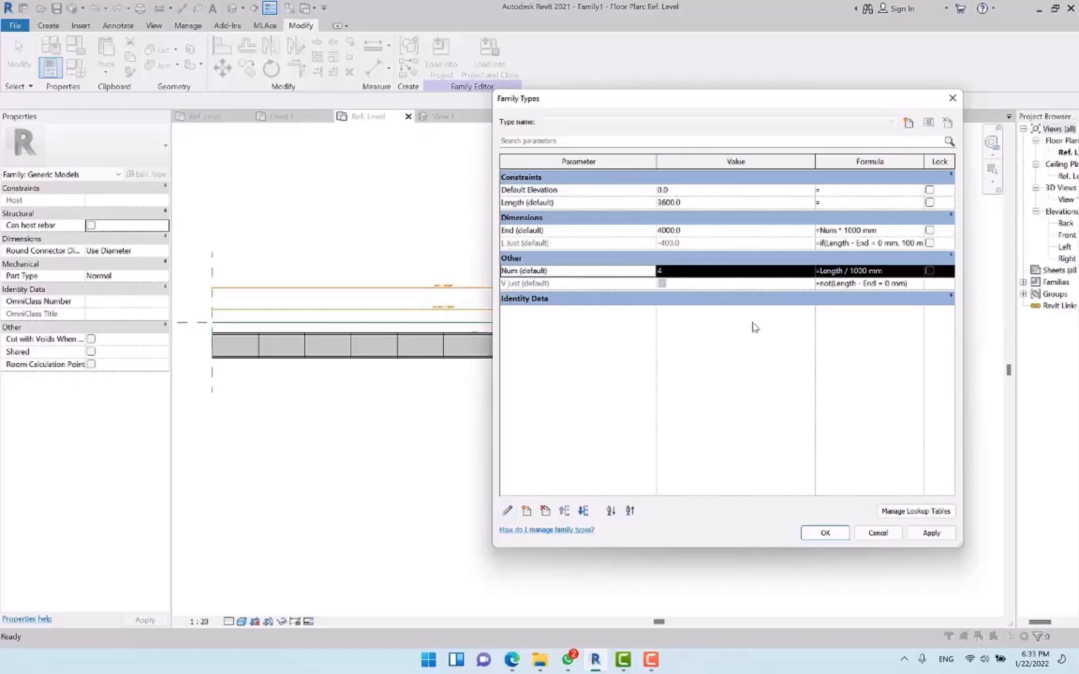
click(699, 202)
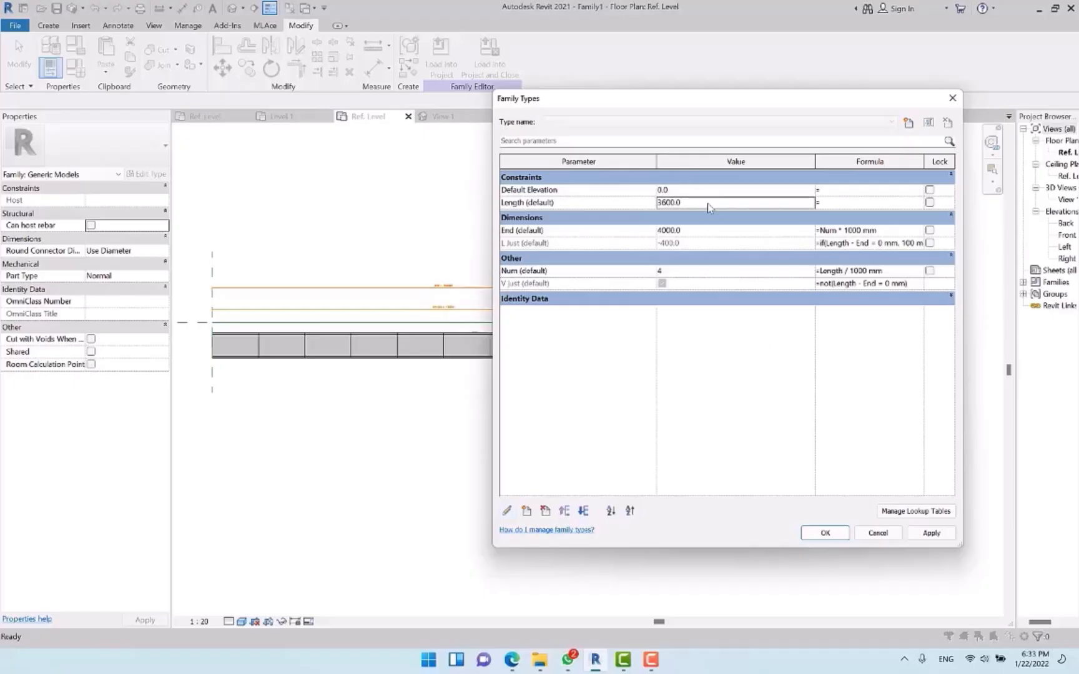
text(1500)
key(Tab)
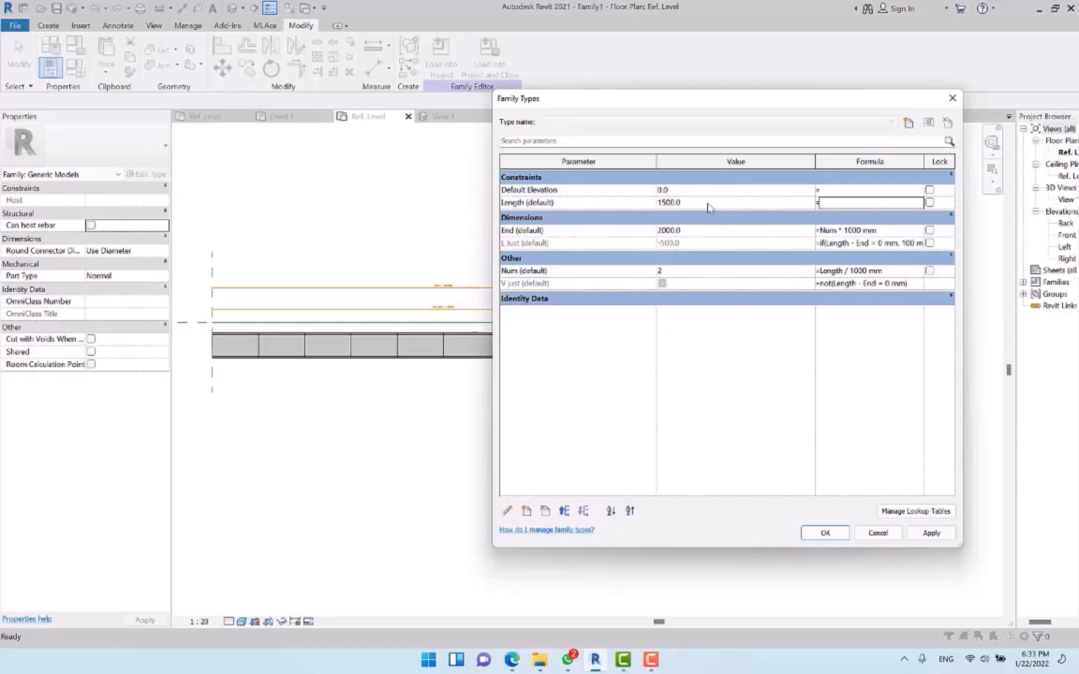
click(709, 206)
text(1499)
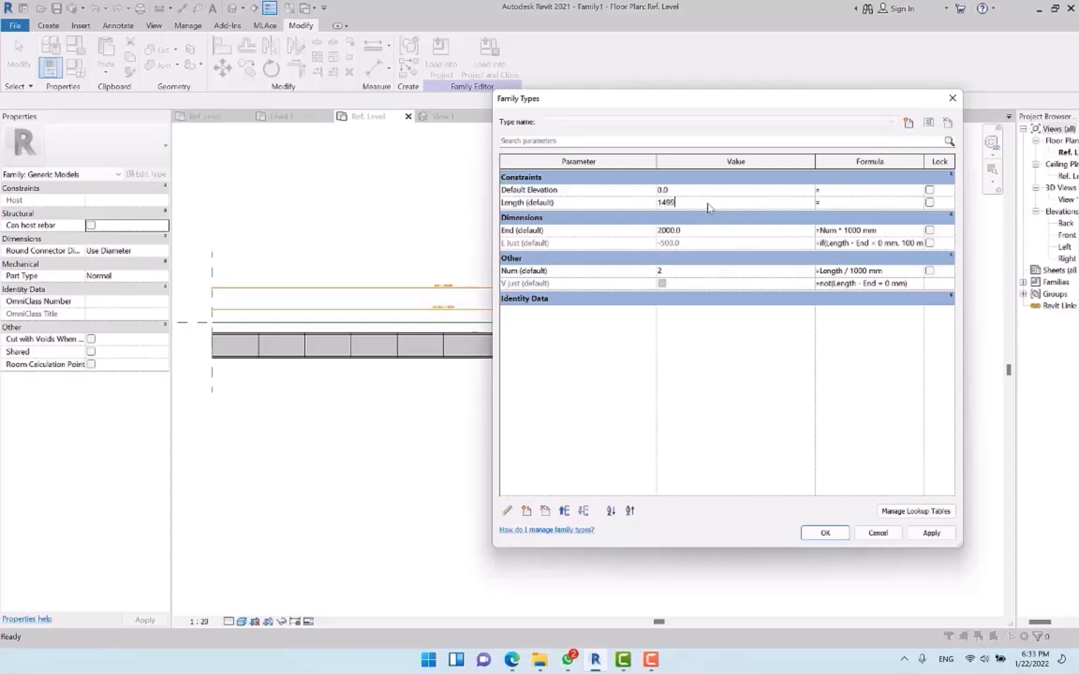
key(Tab)
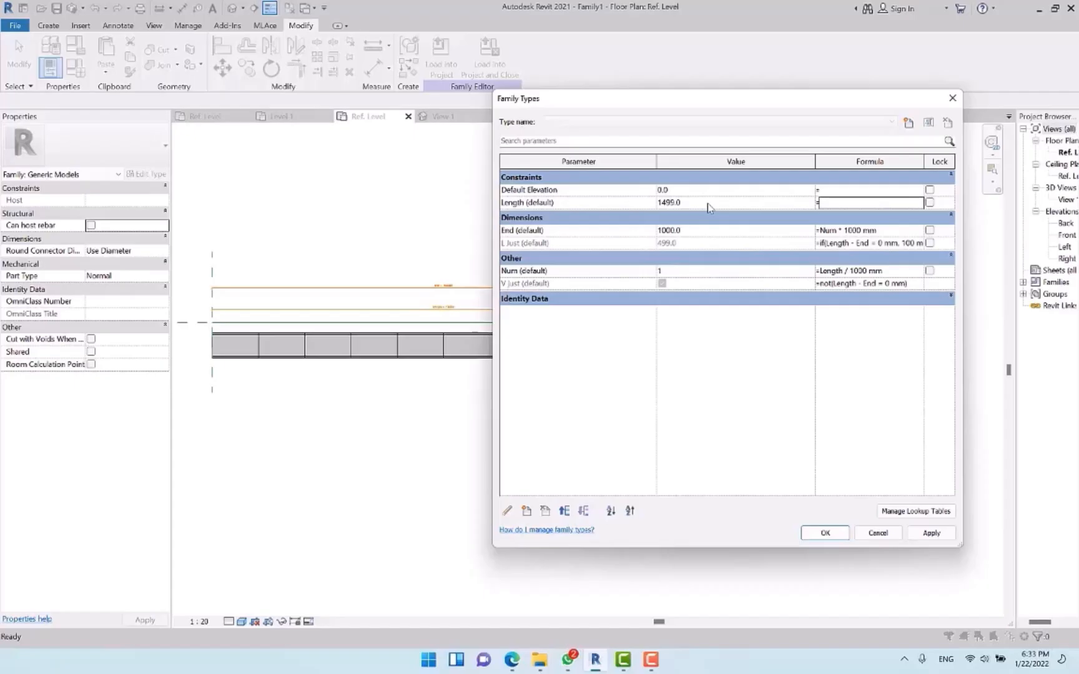
Set the Length parameter to 2000 mm in the family types
click(710, 206)
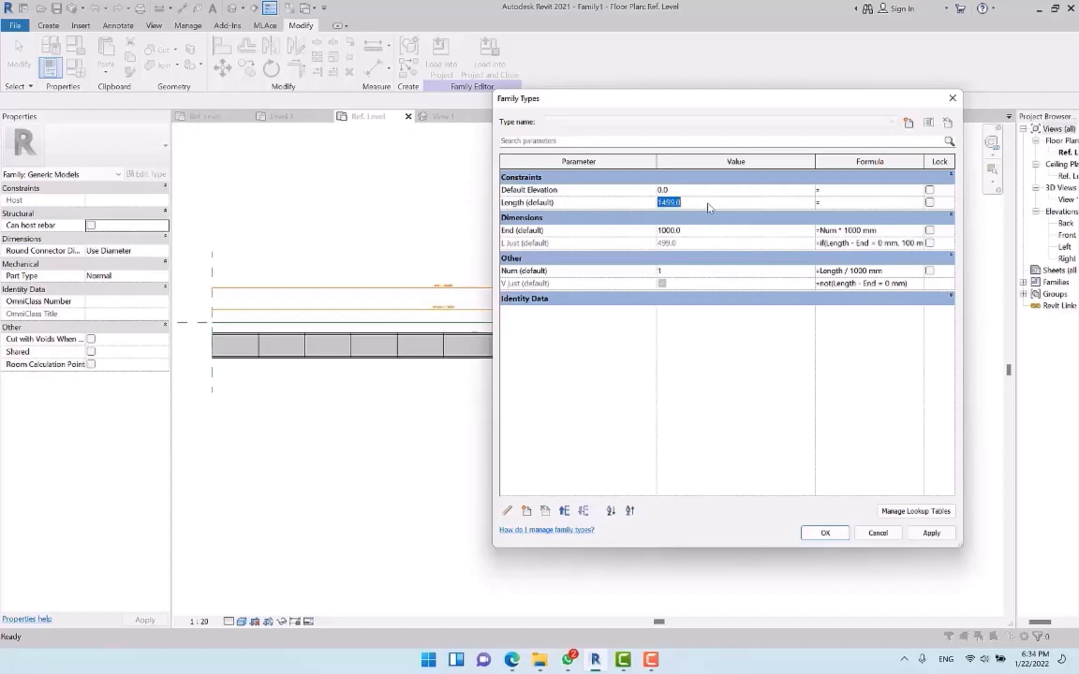
text(2000)
key(Tab)
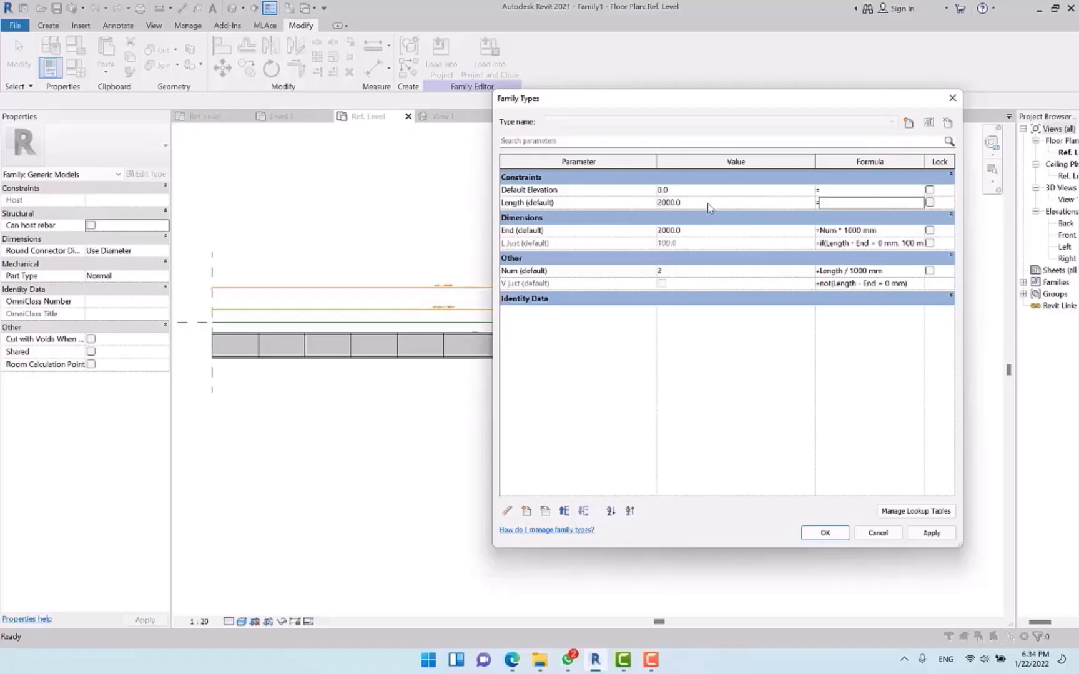
Set the Length parameter to 2500 mm in the family types to test Num's rounding at the half block
click(709, 206)
text(250)
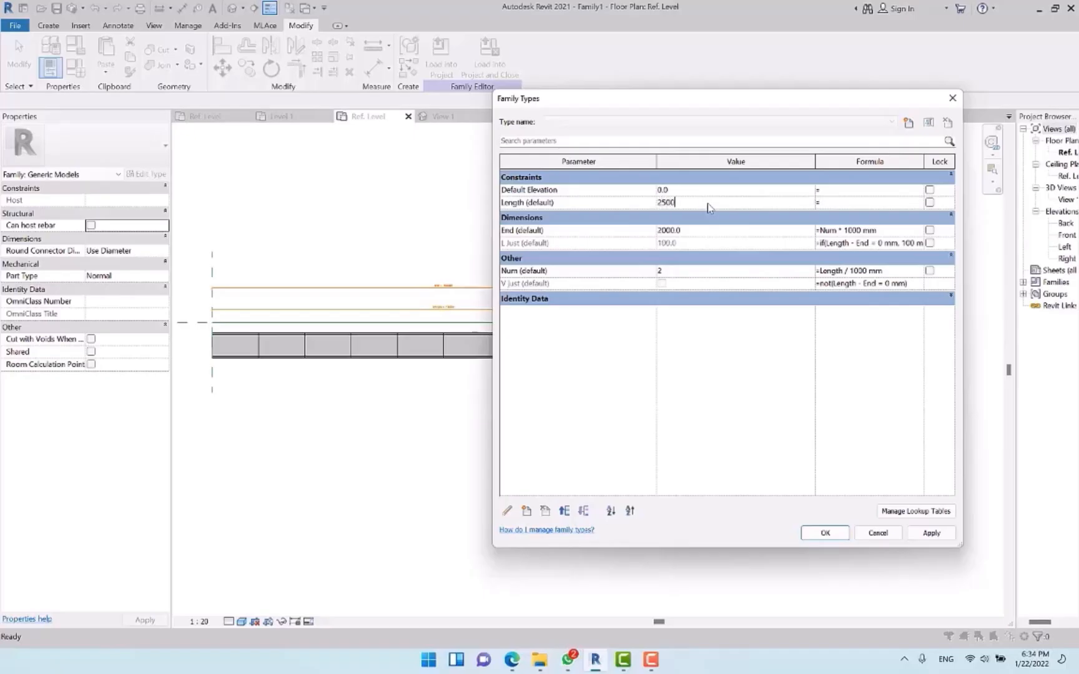
key(Tab)
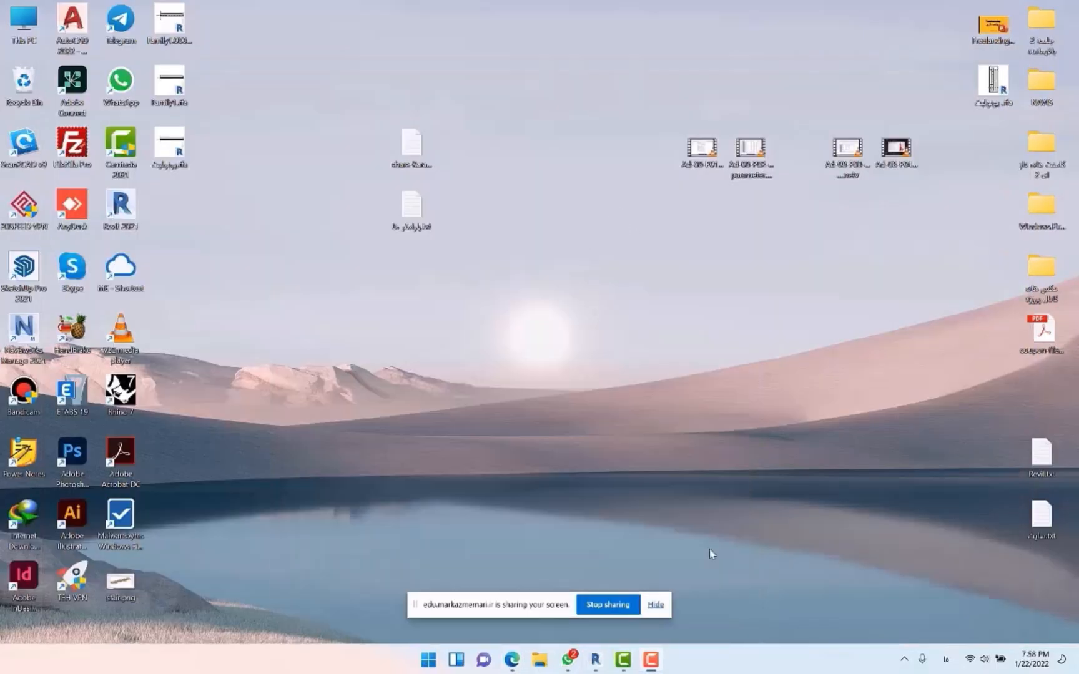
Switch to Revit and, in Family1's family types, strip the Delta correction from Num's formula, leaving (Length / 1000 mm)
click(596, 660)
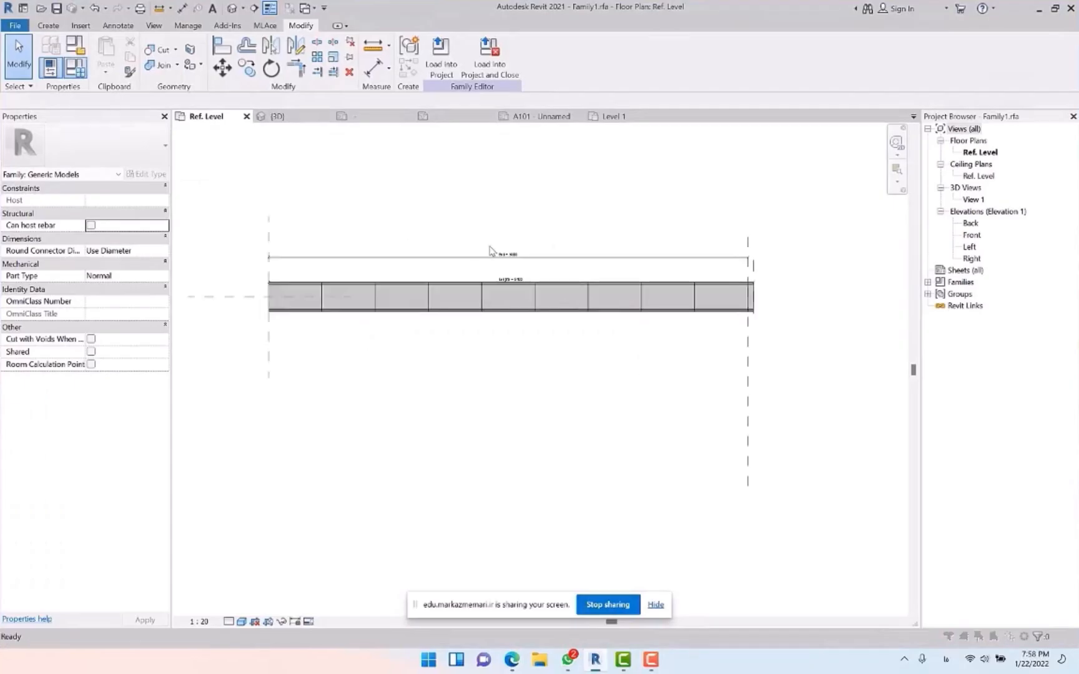
key(f)
key(t)
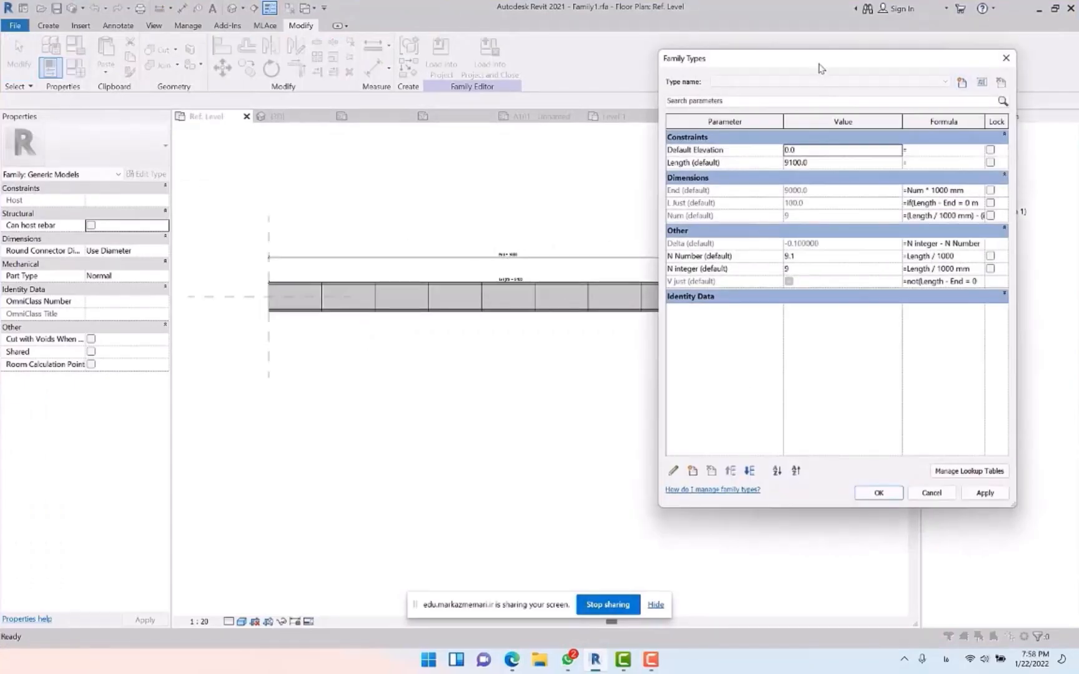
drag(821, 68, 602, 114)
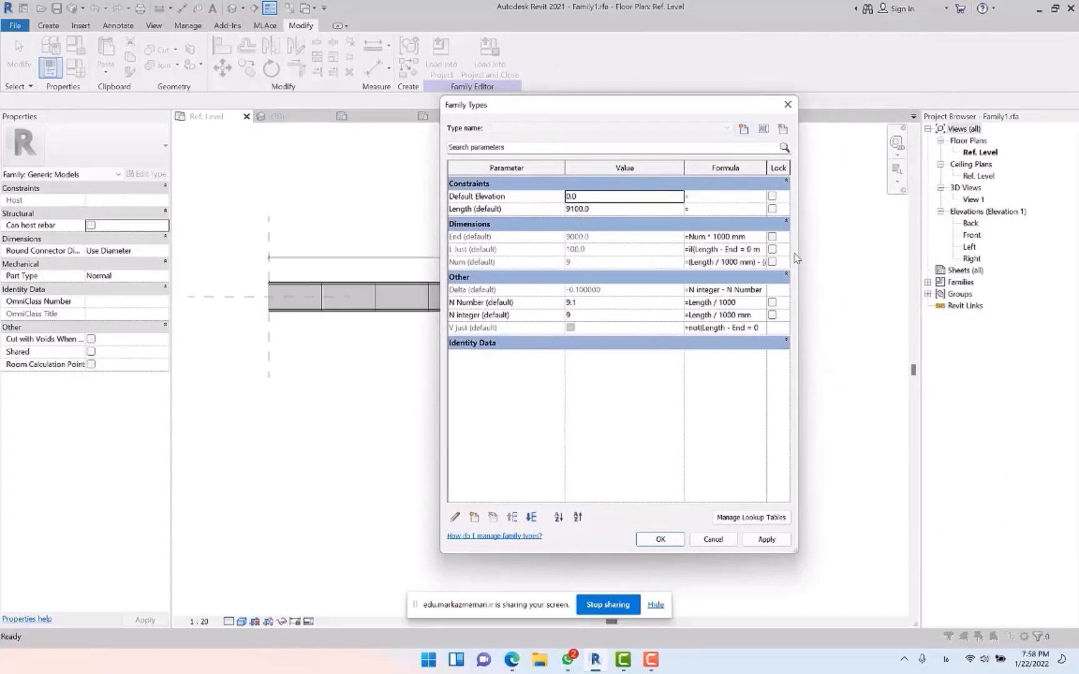
drag(797, 256, 972, 248)
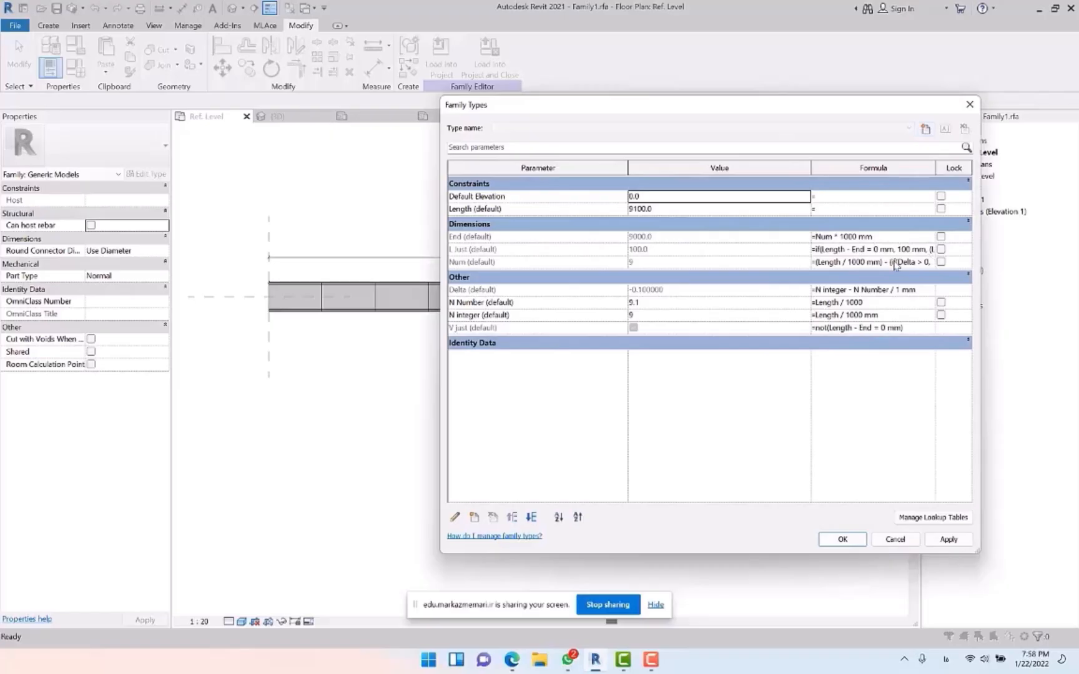
click(889, 262)
drag(889, 261, 970, 261)
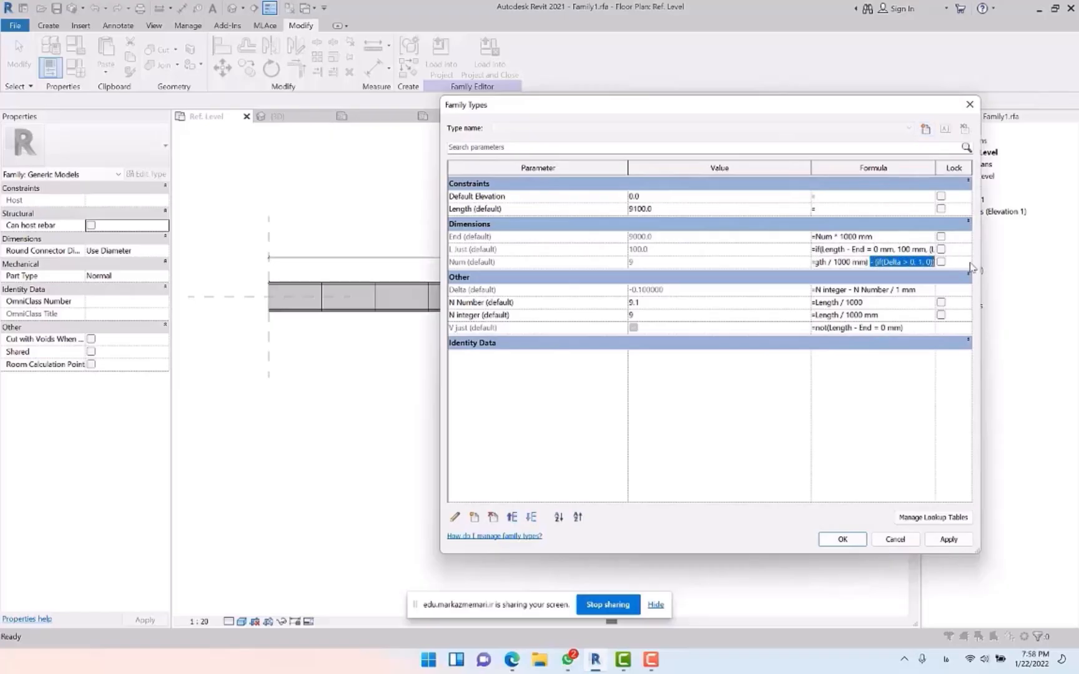
key(BackSpace)
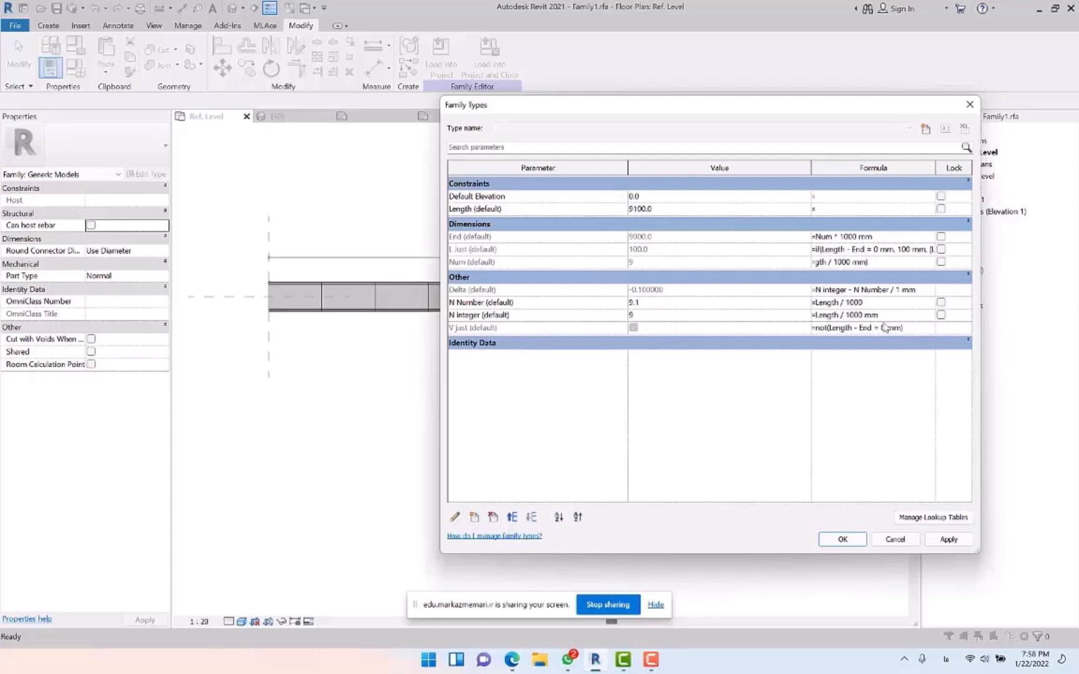
drag(900, 261, 716, 274)
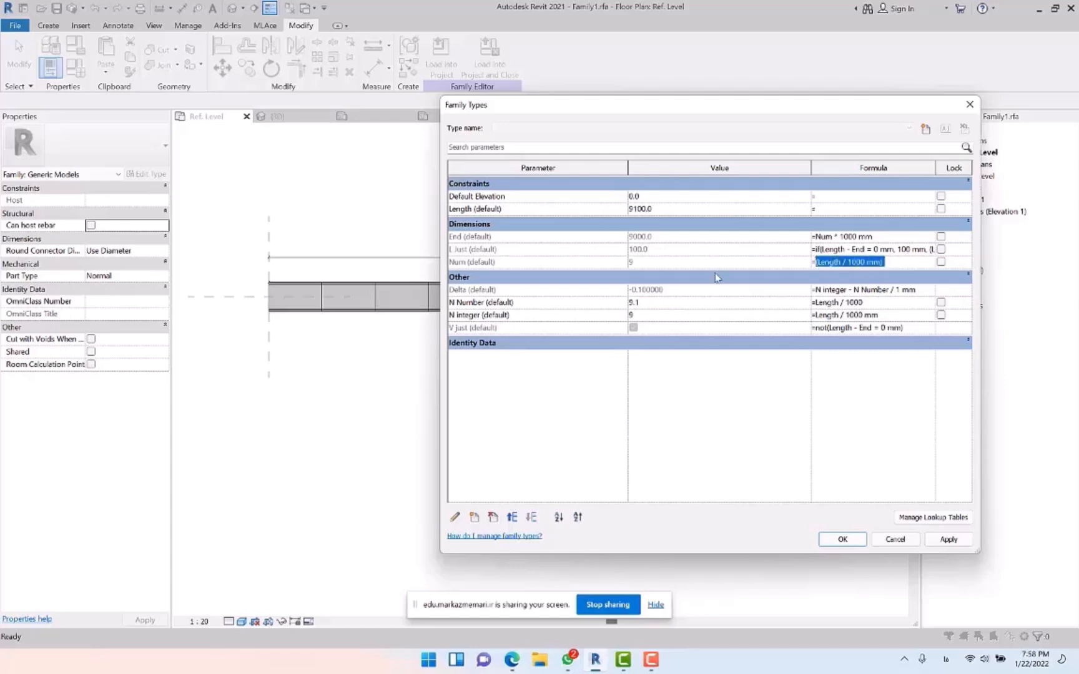
key(Tab)
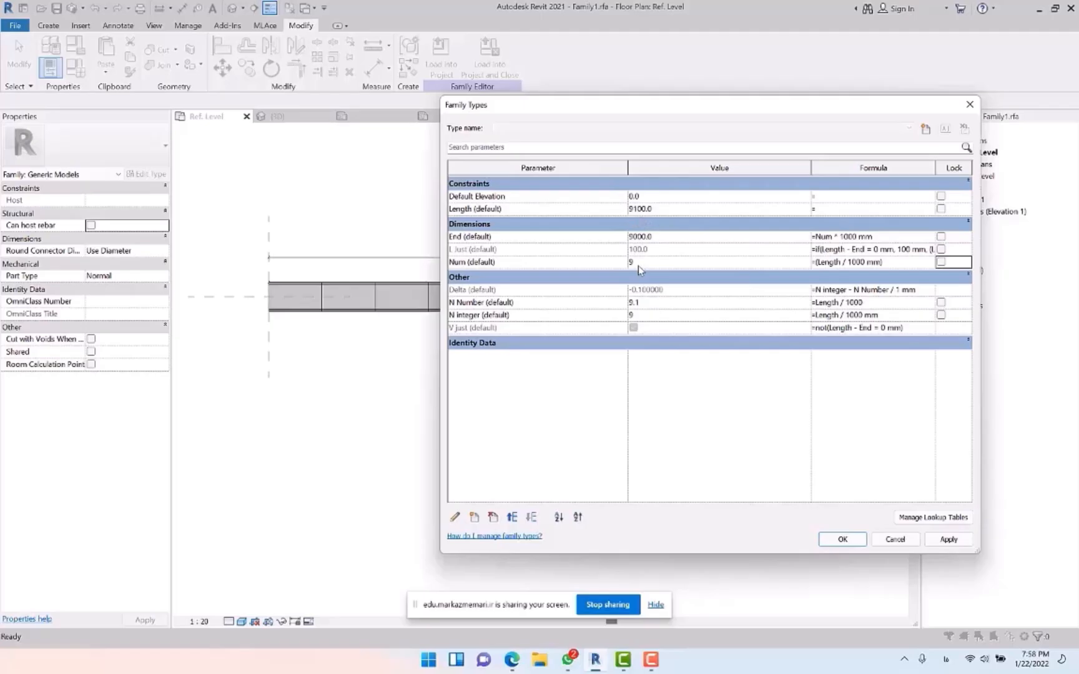
Test how Num, N Number and N integer respond by setting Length to 9600 mm, followed by 9100 mm
click(667, 210)
text(960)
click(677, 266)
click(663, 210)
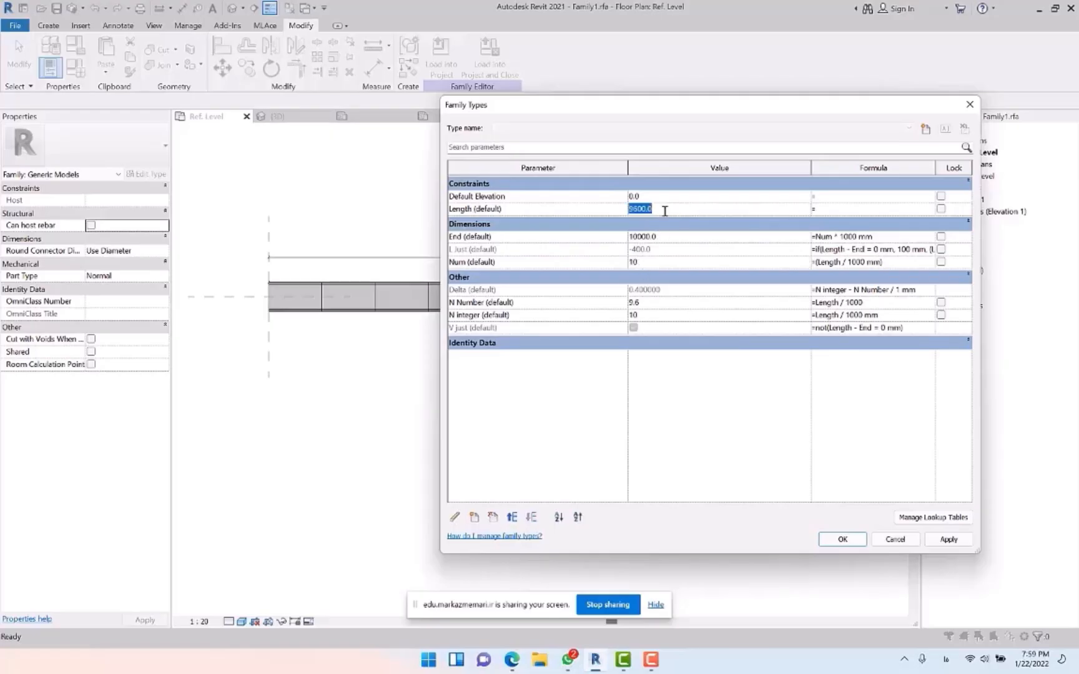
text(9100)
click(668, 303)
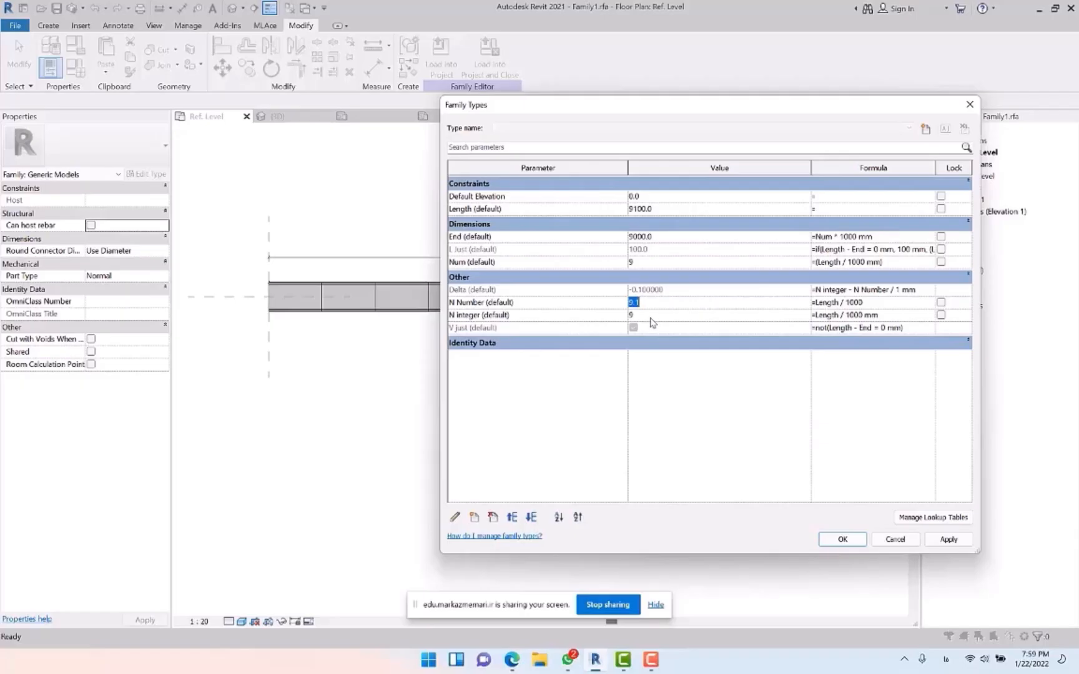
Compare N Number, N integer and Delta by setting Length to 9600 mm, to 9400 mm and back to 9600 mm
click(667, 209)
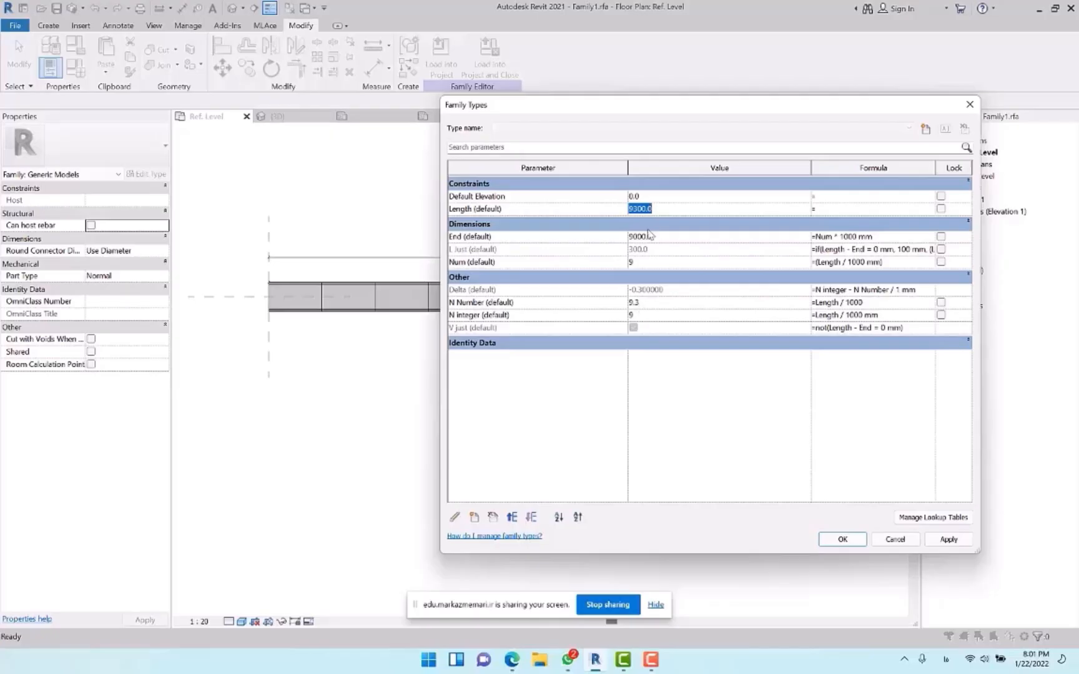
text(9600)
key(Tab)
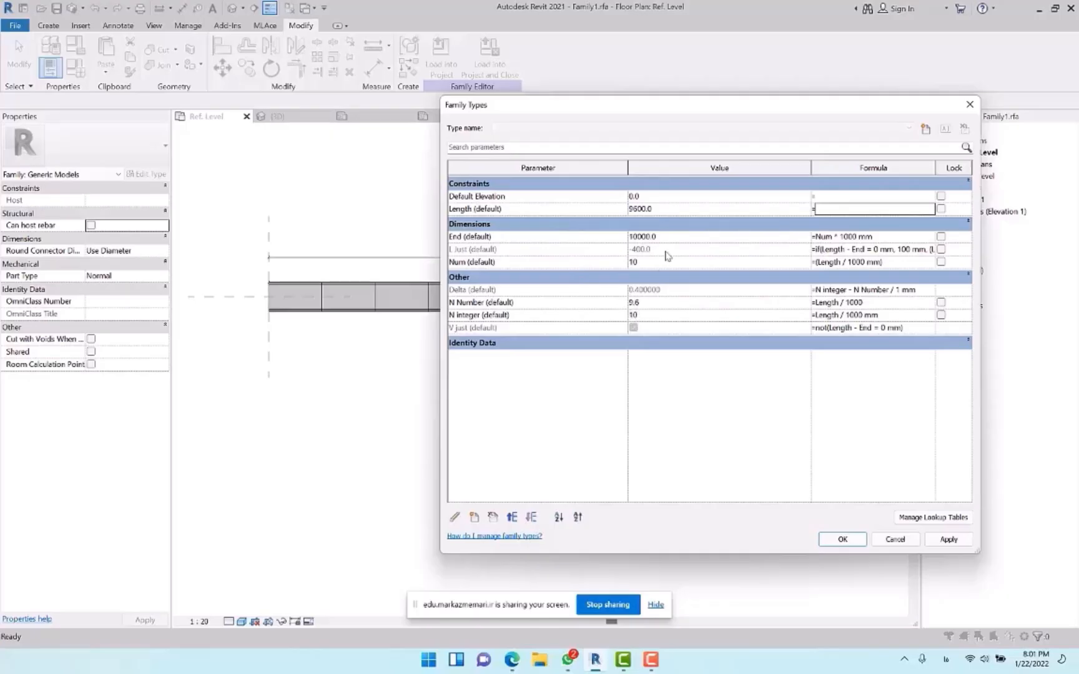
click(663, 210)
text(9400)
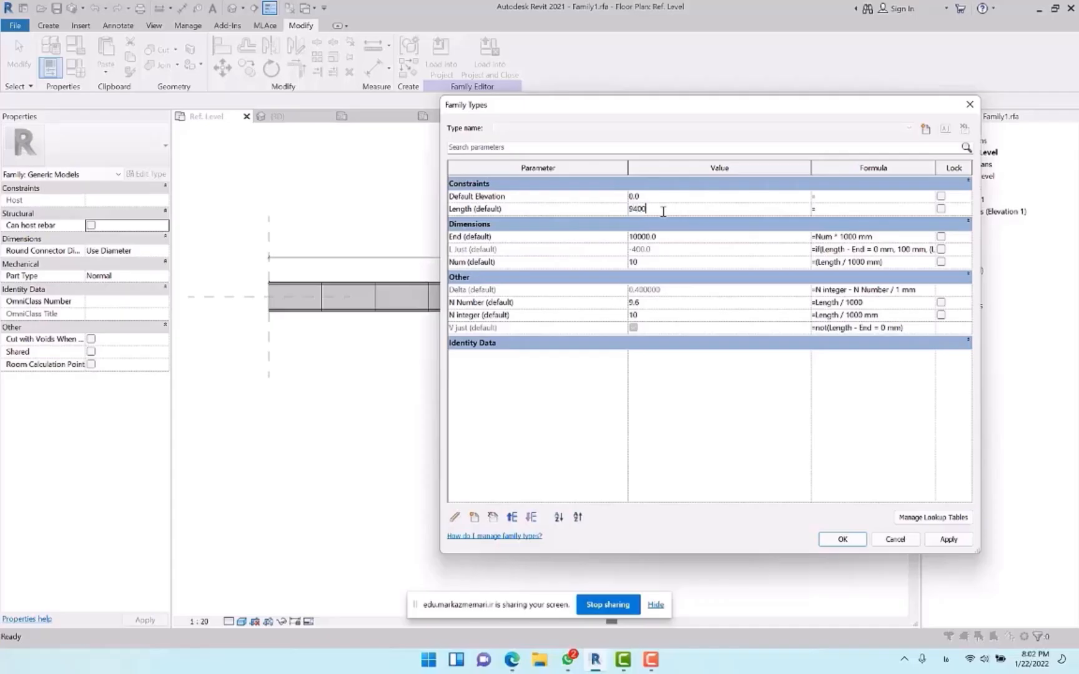
key(Tab)
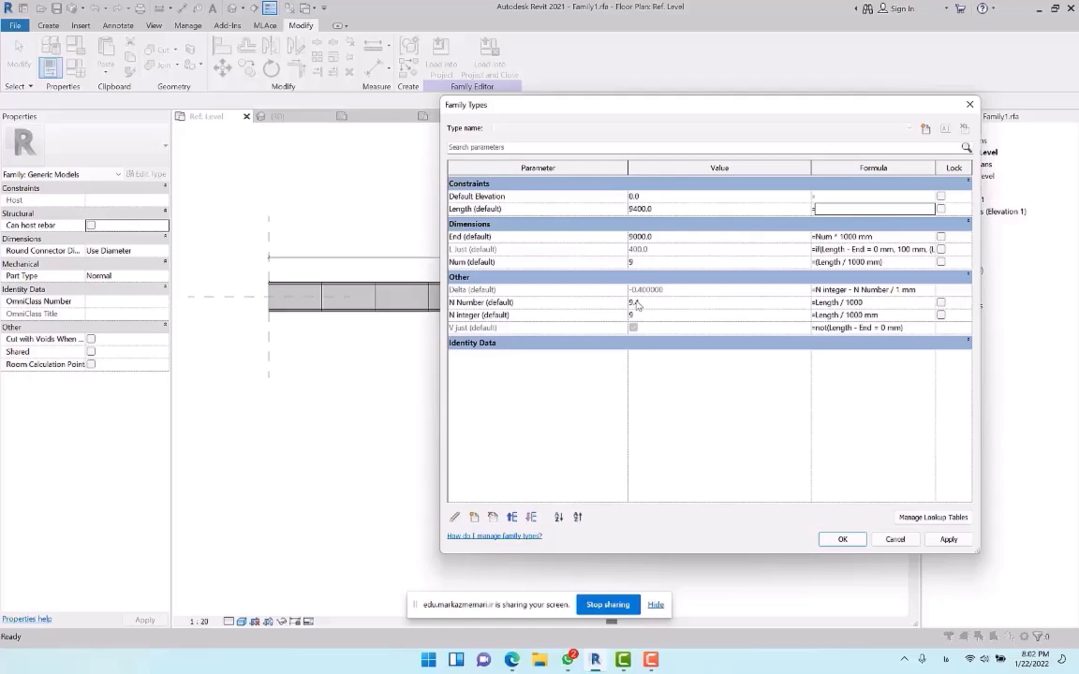
click(678, 210)
text(9)
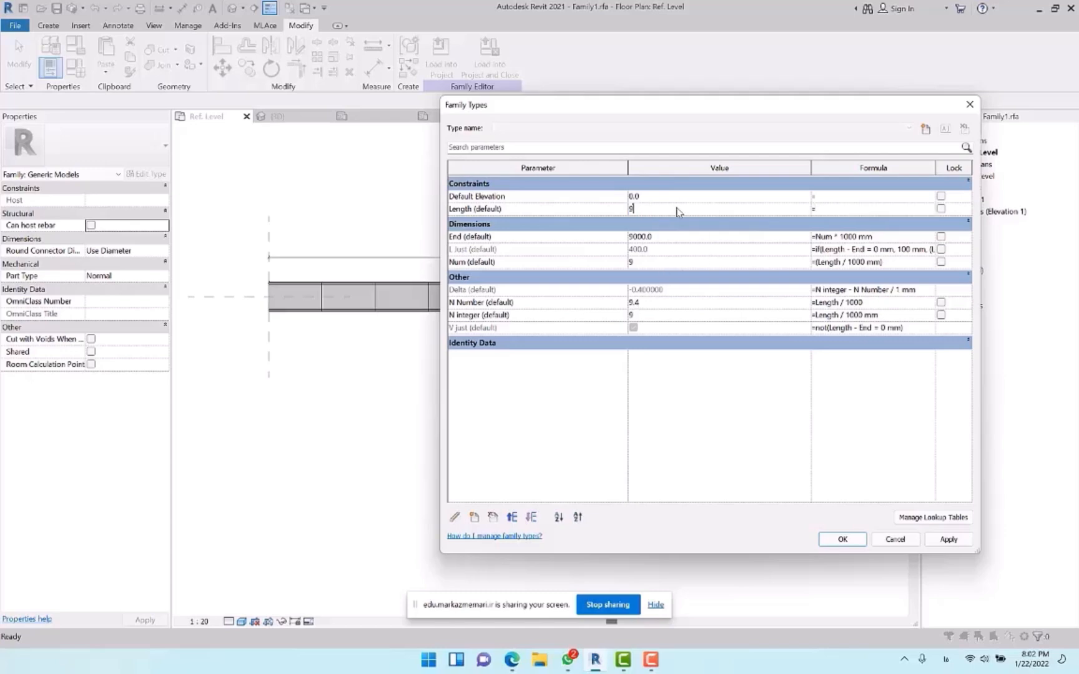
text(600)
key(Tab)
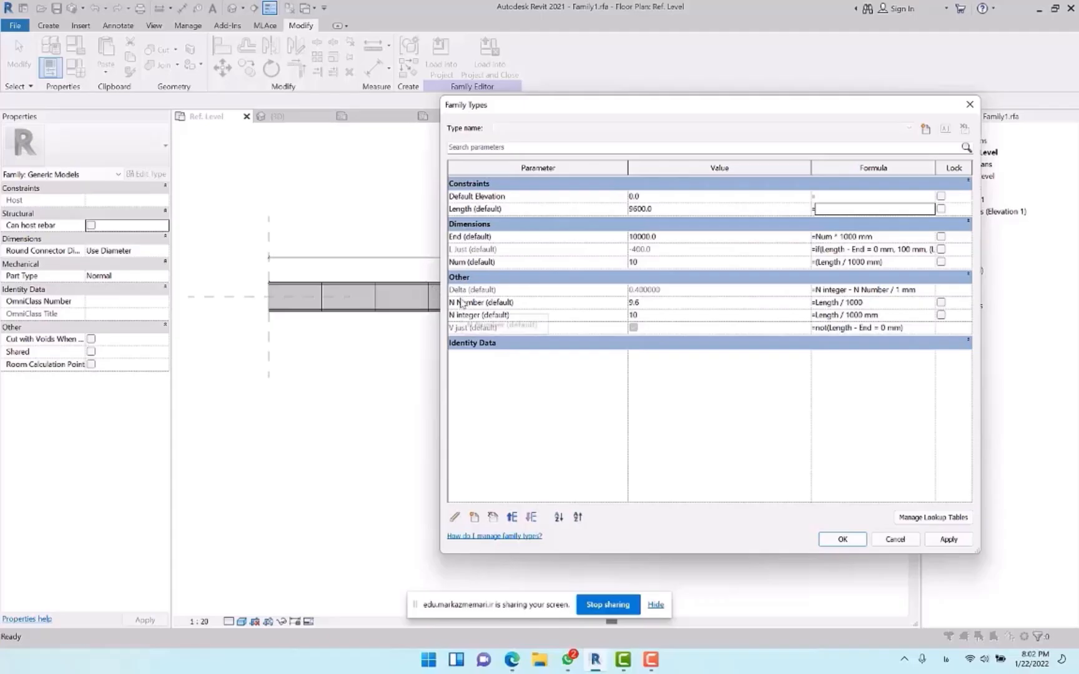
click(474, 517)
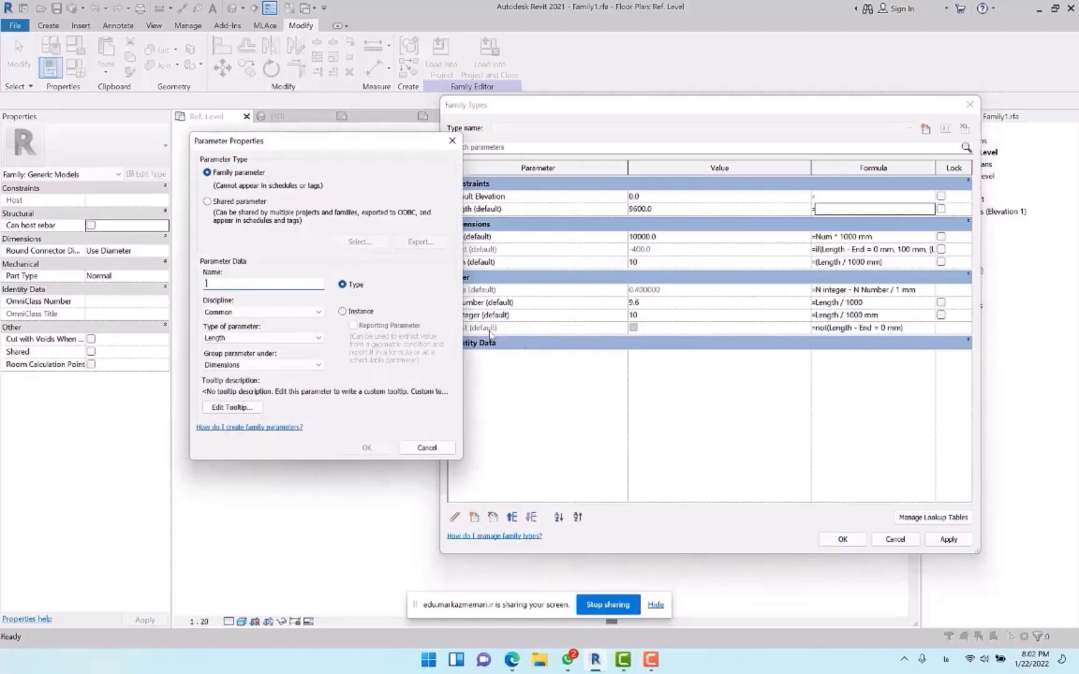
click(342, 311)
click(262, 338)
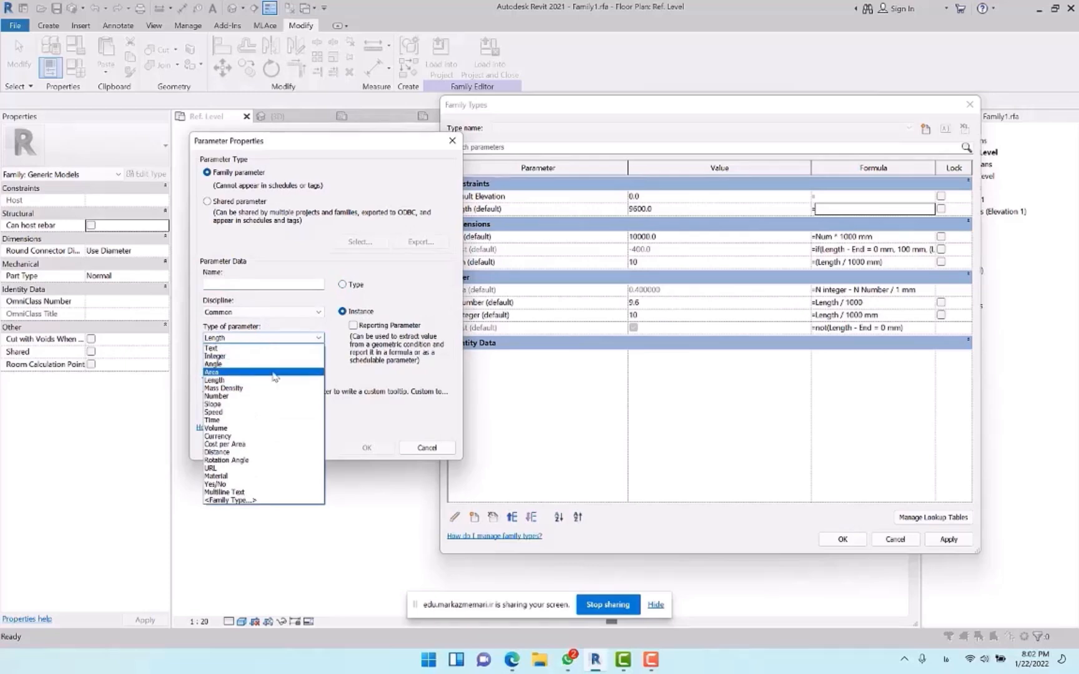
click(439, 440)
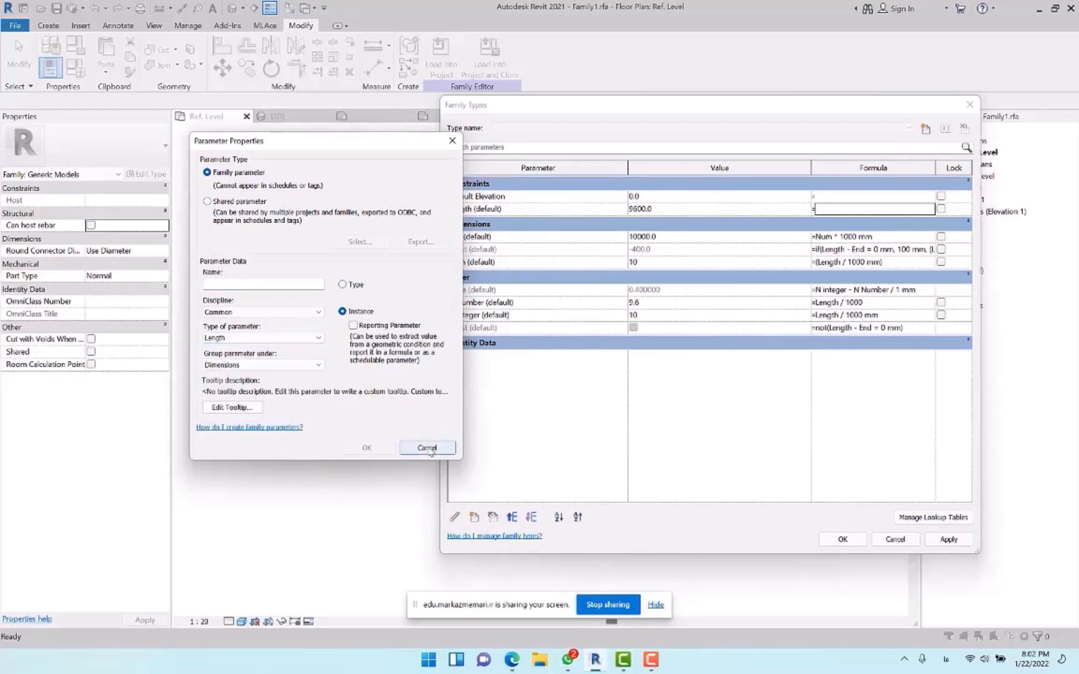
click(430, 448)
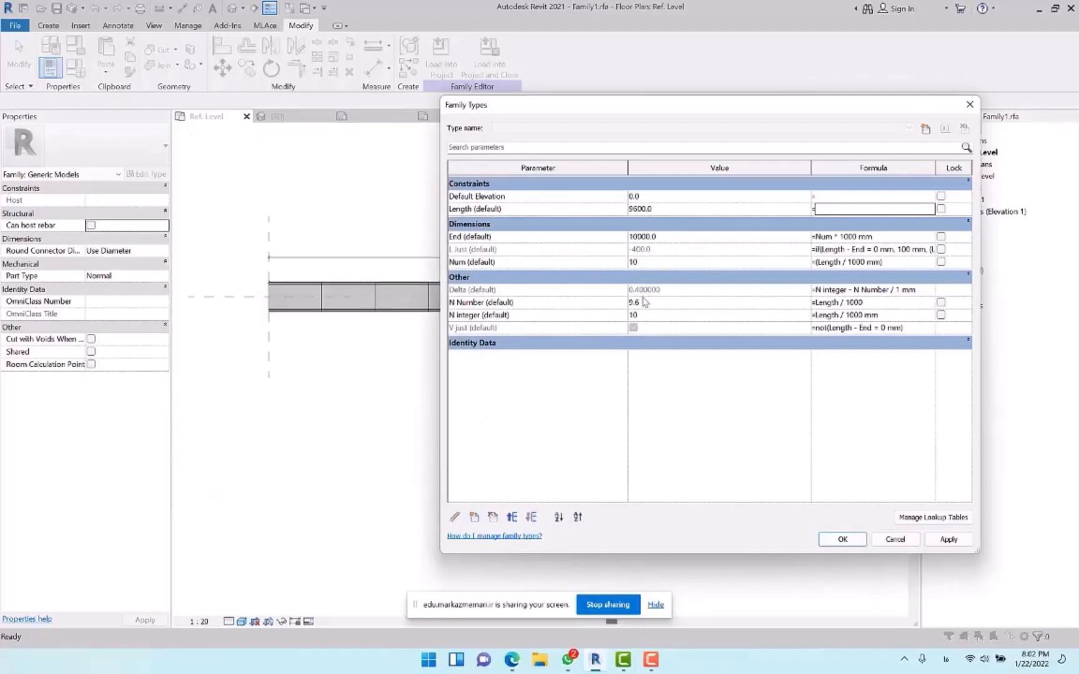
Check the sign of Delta by setting Length to 9400 mm and returning it to 9600 mm
click(665, 210)
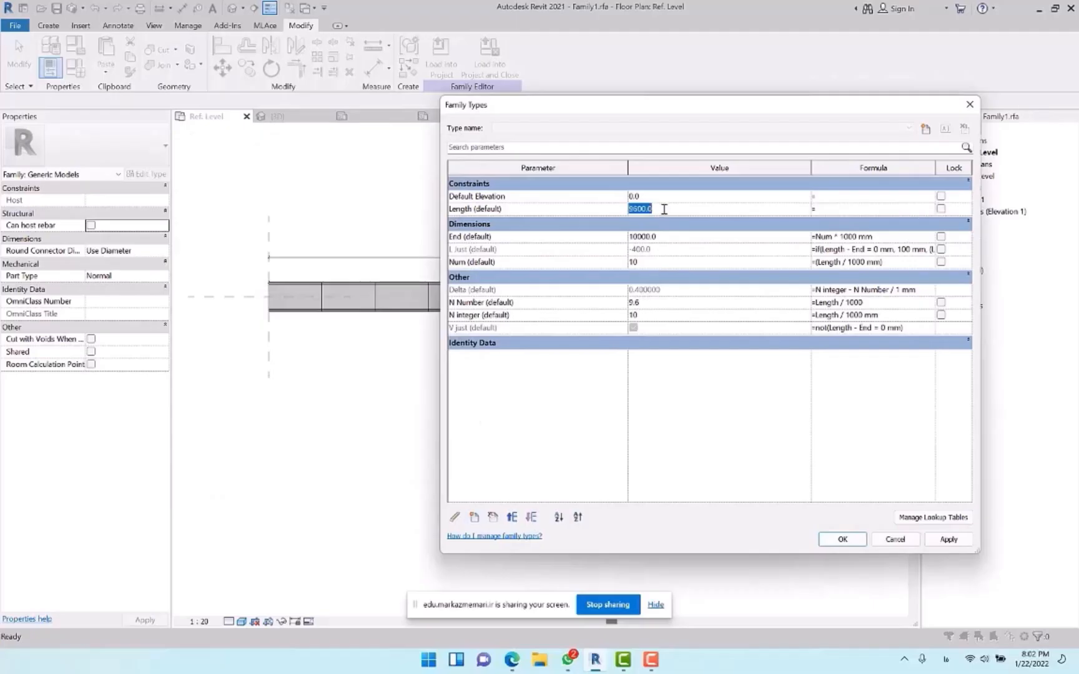
text(9400)
key(Tab)
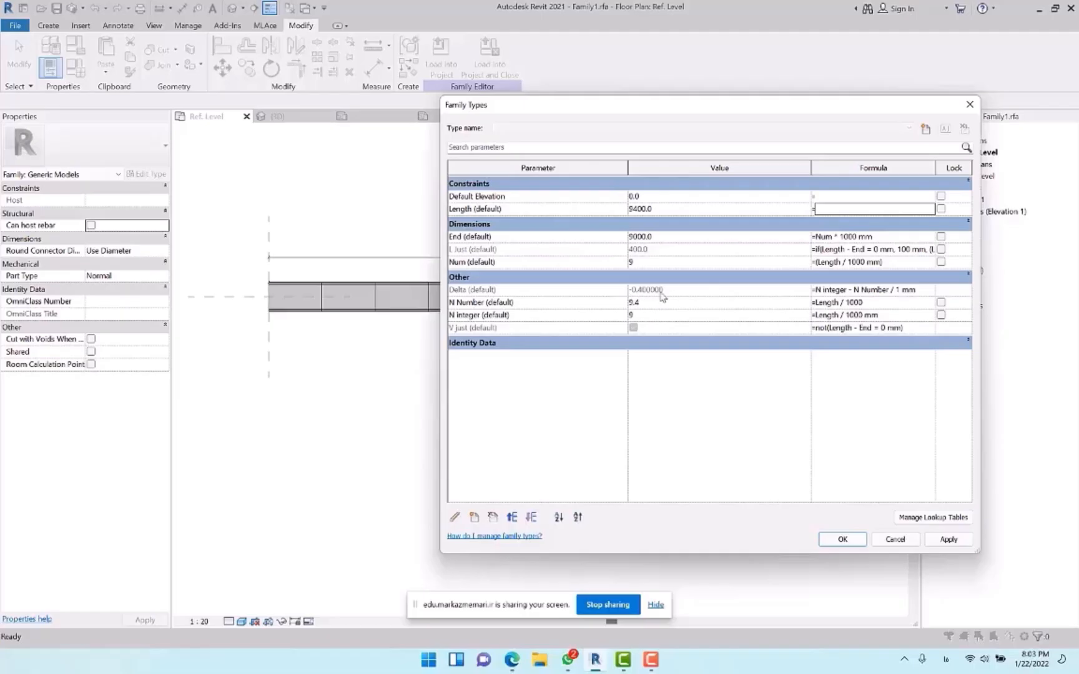
click(665, 209)
text(9600)
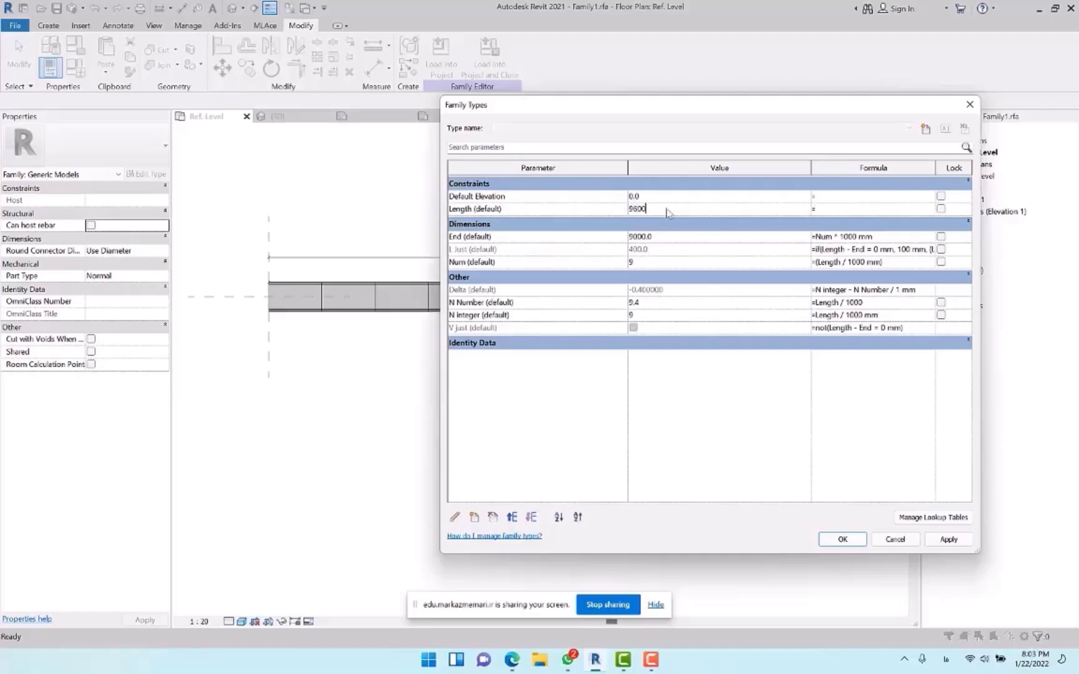
key(Tab)
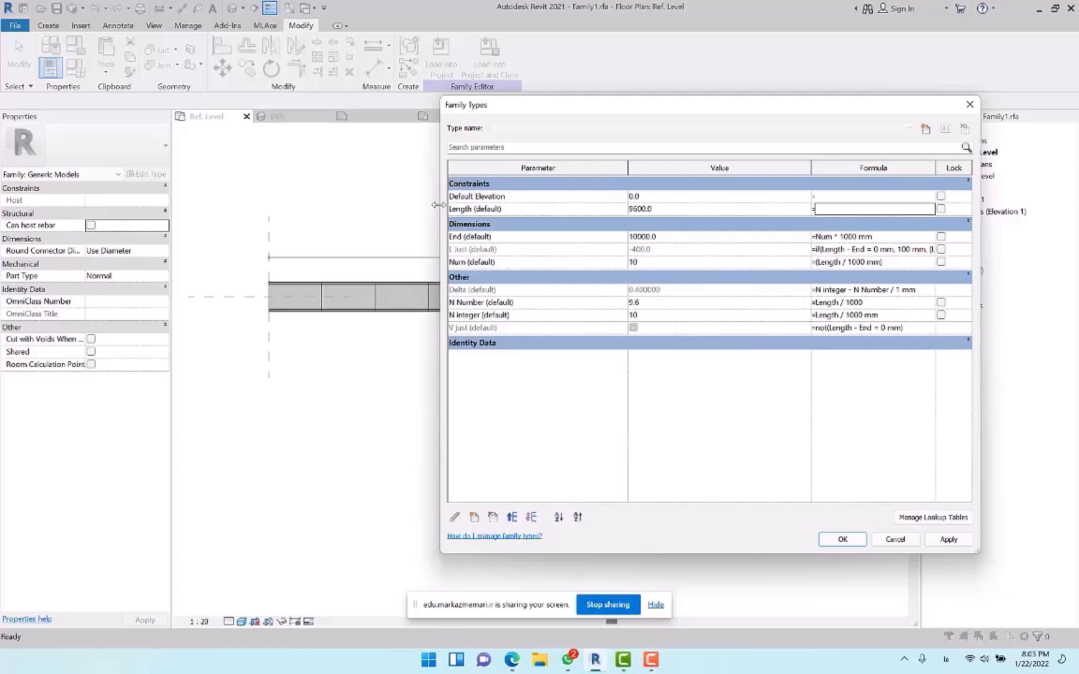
Widen the family types dialog and append the correction - (if(Delta > 0, 1, 0)) to Num's formula
drag(440, 208, 116, 212)
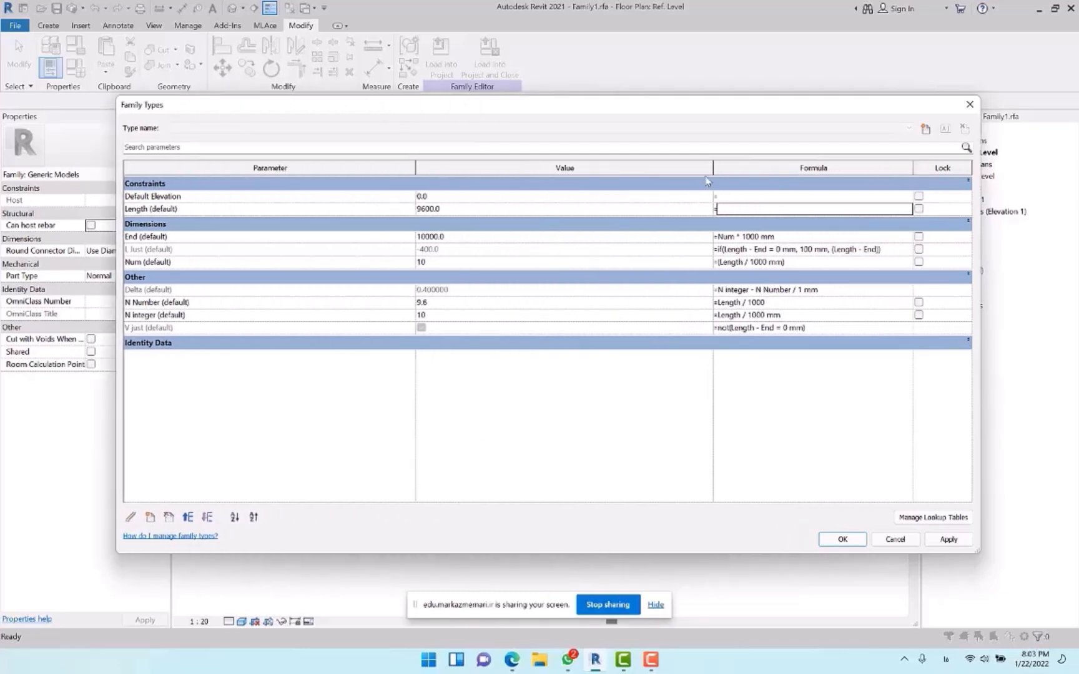
drag(713, 167, 501, 168)
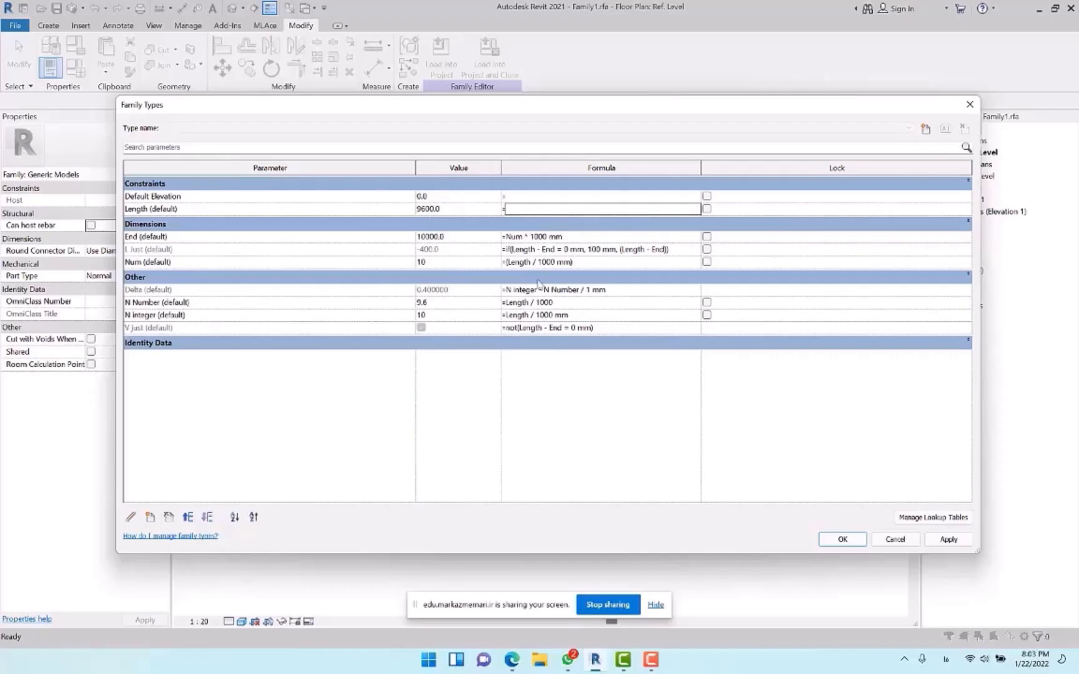
click(596, 263)
click(597, 262)
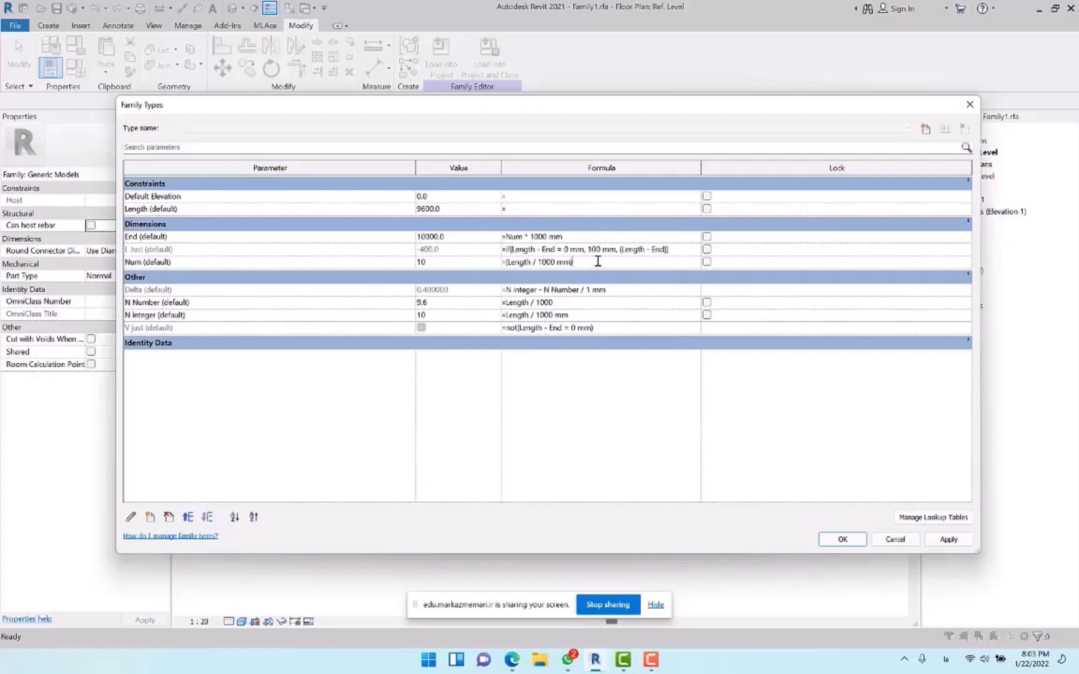
text(- (if(Delta > 0, 1, 0)))
drag(578, 262, 603, 262)
double_click(622, 264)
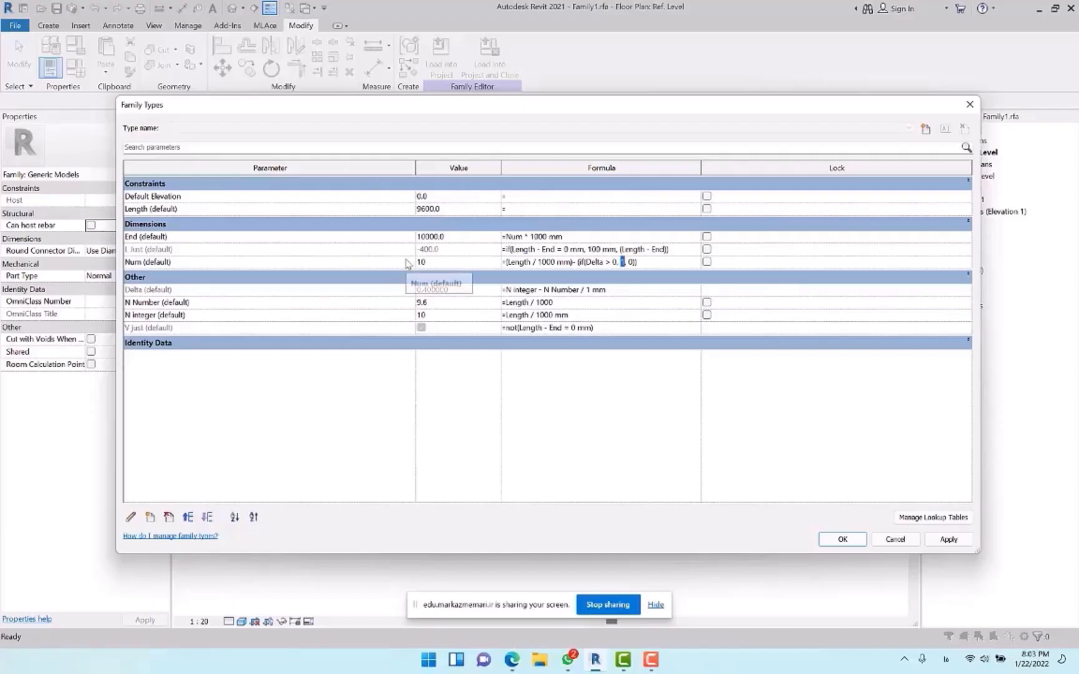
double_click(632, 263)
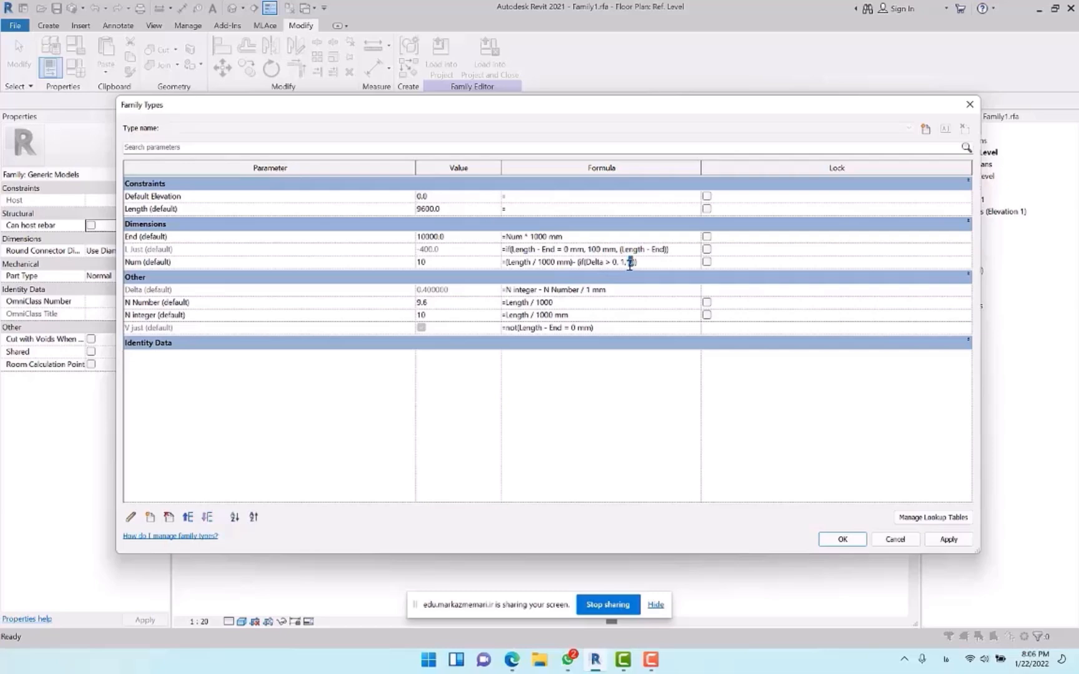
Replace the Delta > 0 condition in Num's formula with N integer > N Number and try to apply it
drag(586, 262, 618, 262)
text(أ هلتمده)
key(BackSpace)
key(BackSpace)
key(BackSpace)
key(BackSpace)
key(BackSpace)
key(BackSpace)
key(BackSpace)
key(BackSpace)
key(BackSpace)
key(BackSpace)
key(super+space)
text(N inte)
text(ger)
text( > )
text(N n)
text(umber)
key(Return)
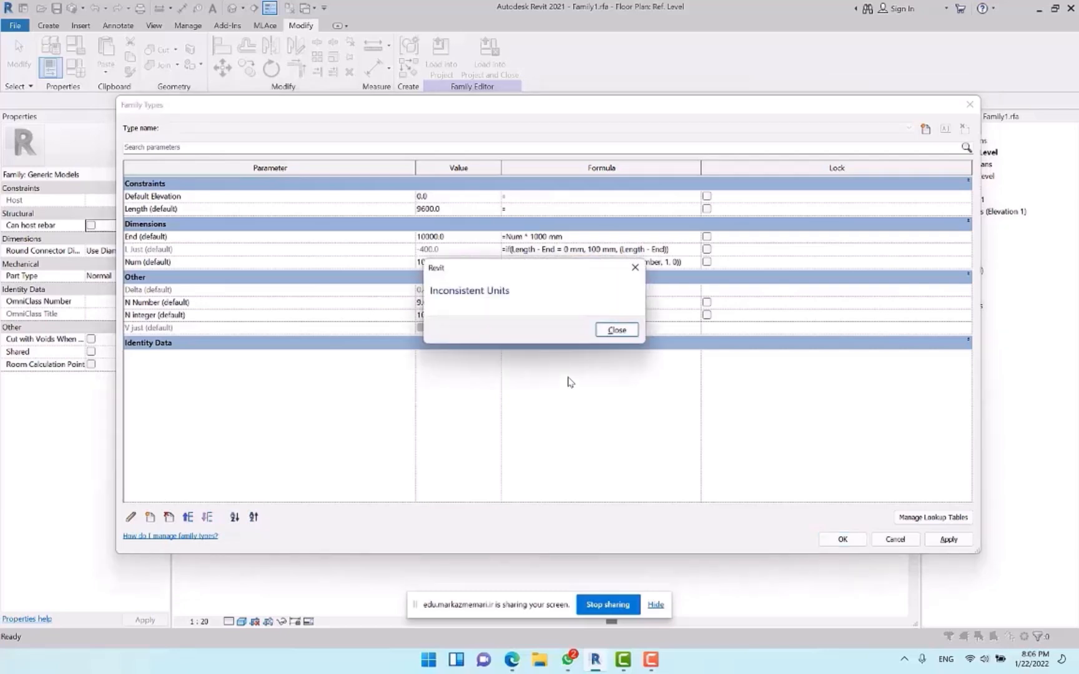
key(Return)
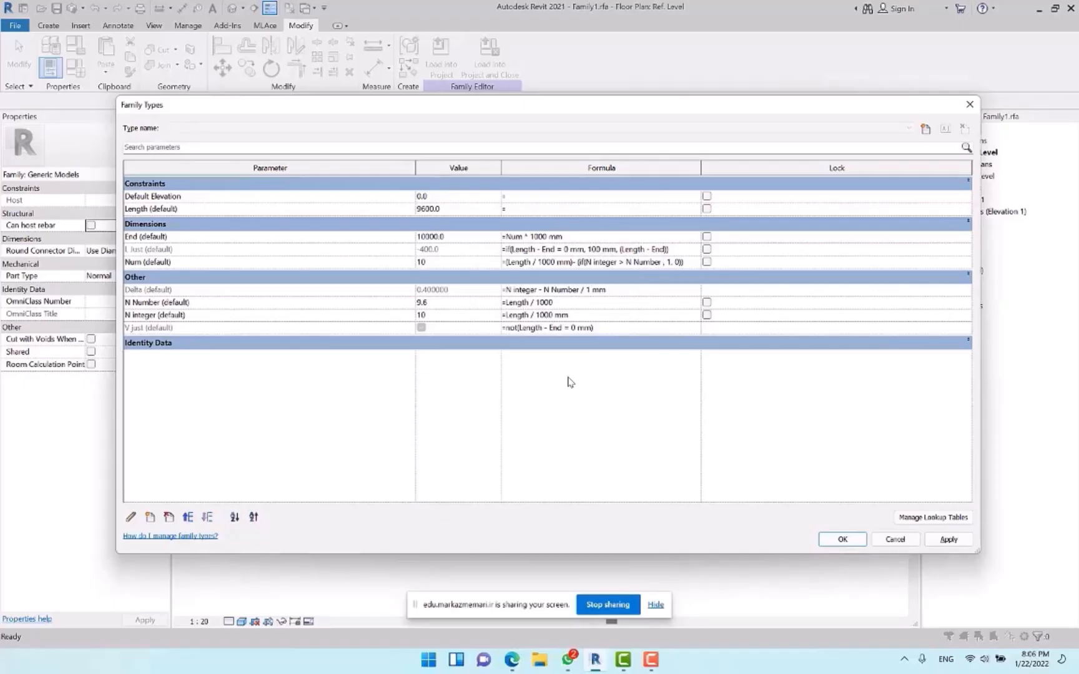
Divide N Number by 1 mm in Num's formula condition and widen the formula column to show the full expression
key(Left)
text(/ 1 mm)
key(Tab)
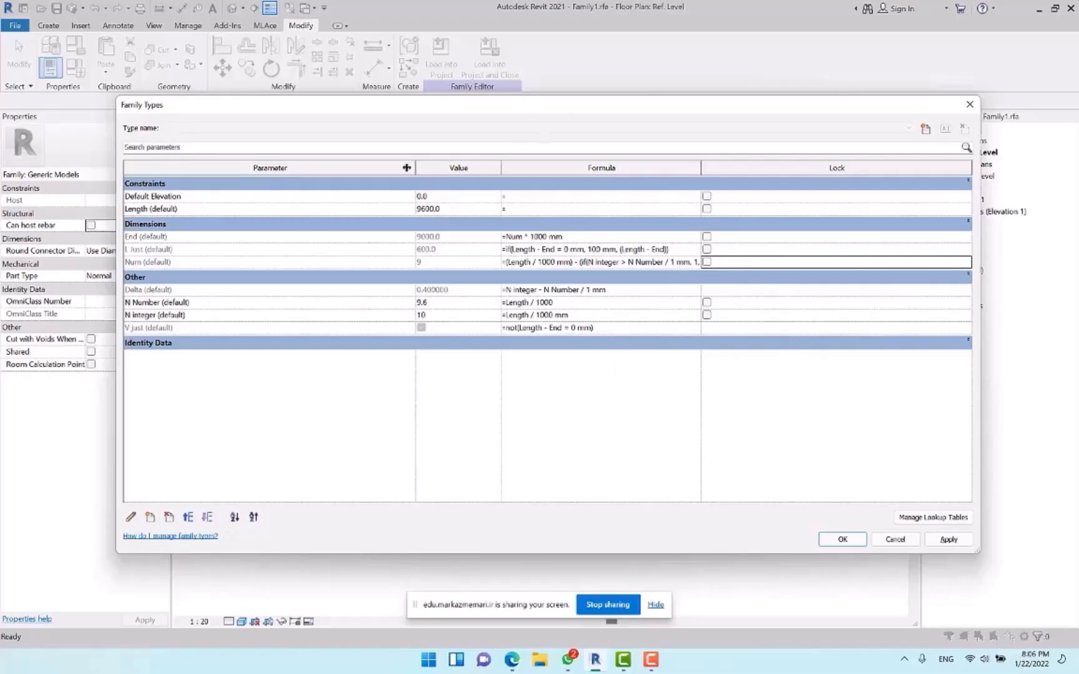
drag(406, 168, 296, 167)
drag(594, 168, 745, 168)
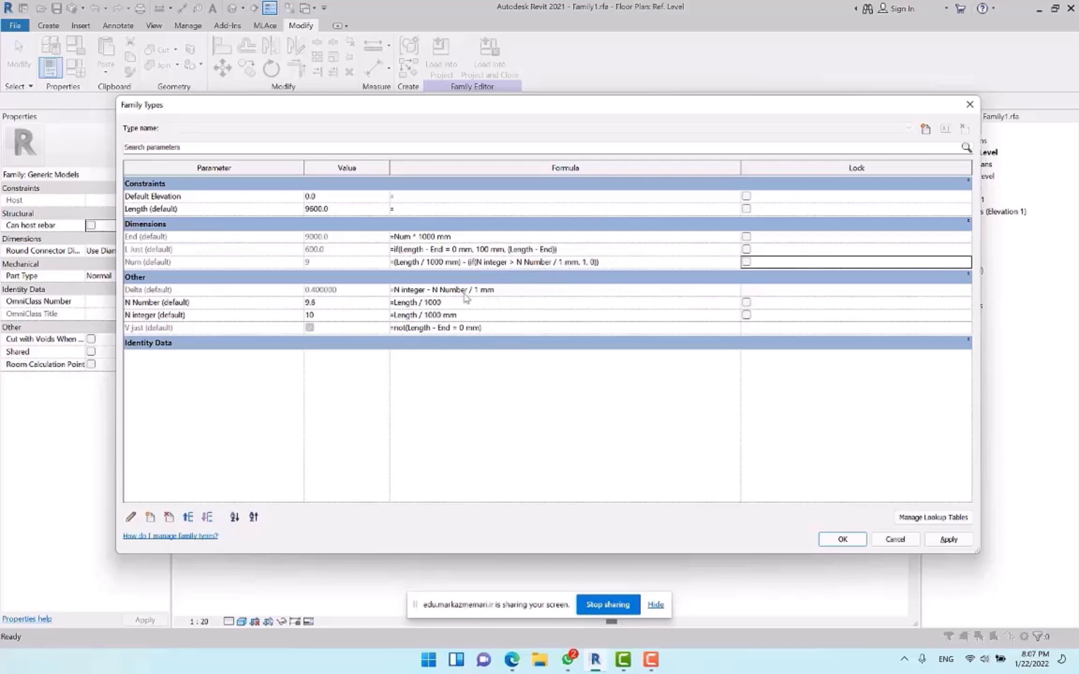
Test Num's corrected formula by setting the Length parameter to 9300 mm and then to 9800 mm
click(351, 209)
key(BackSpace)
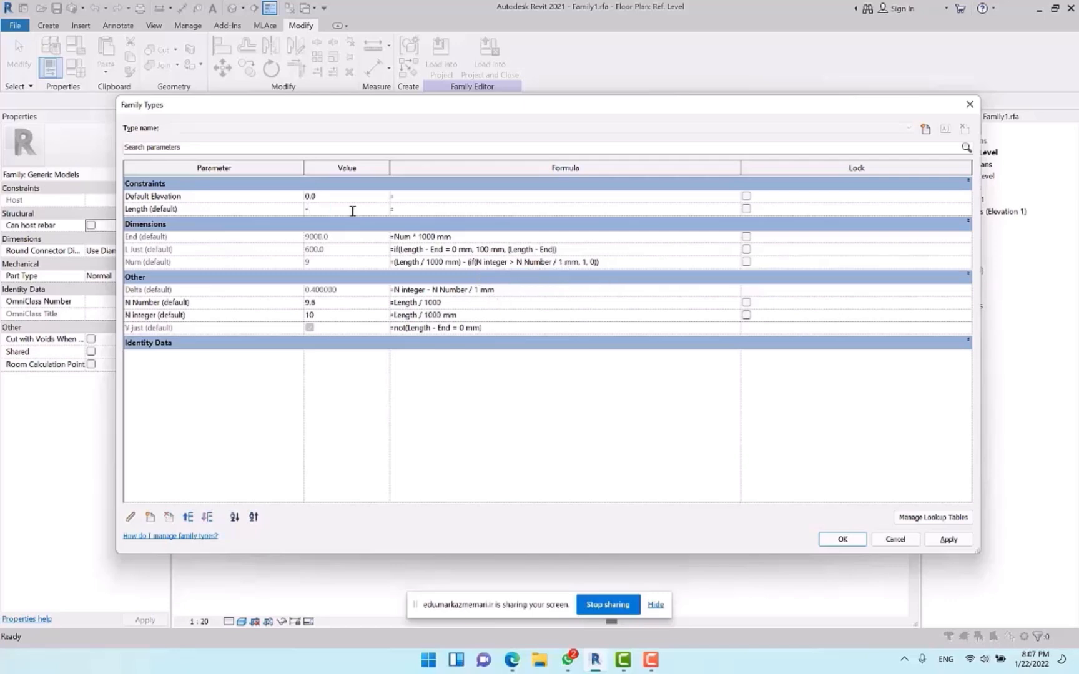
text(9300)
key(Tab)
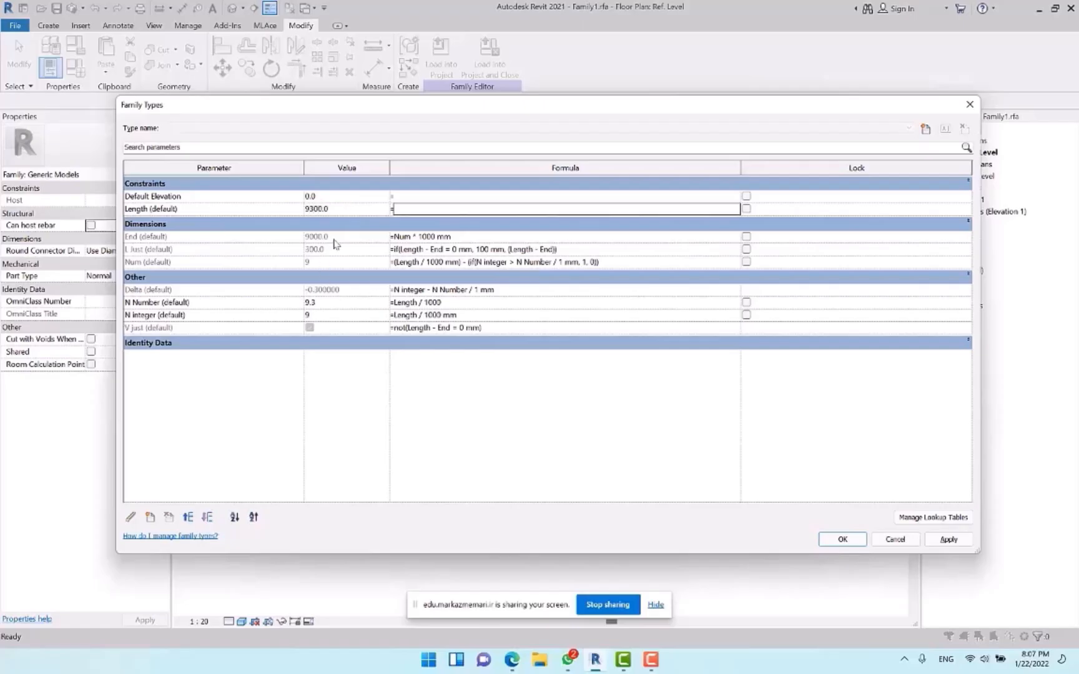
click(343, 213)
text(9)
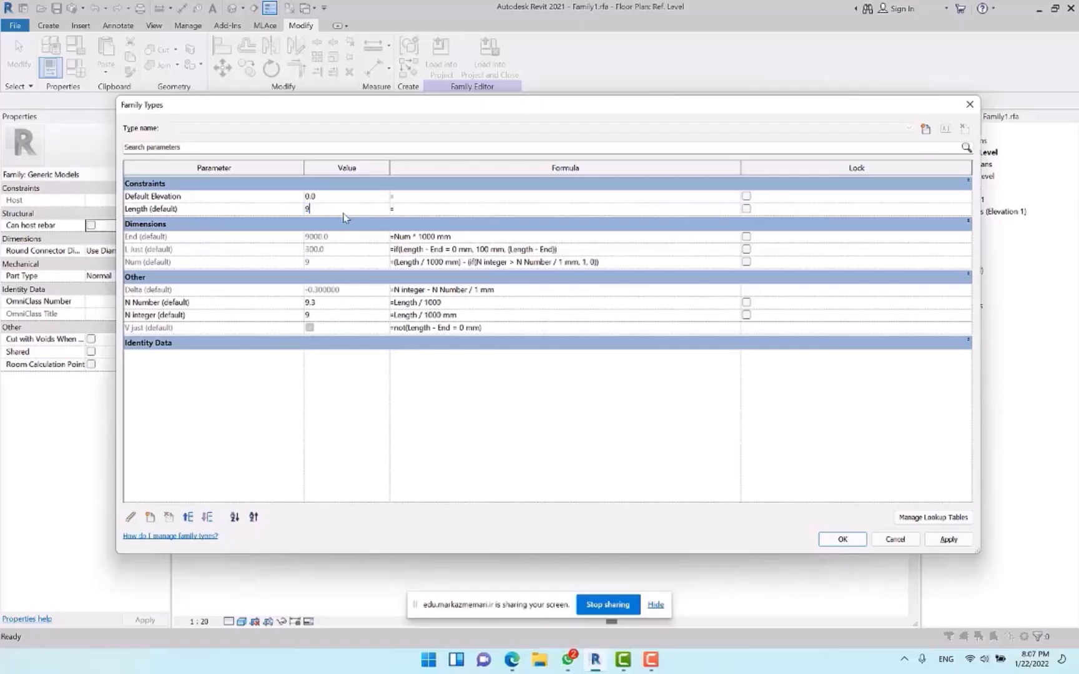
text(800)
key(Tab)
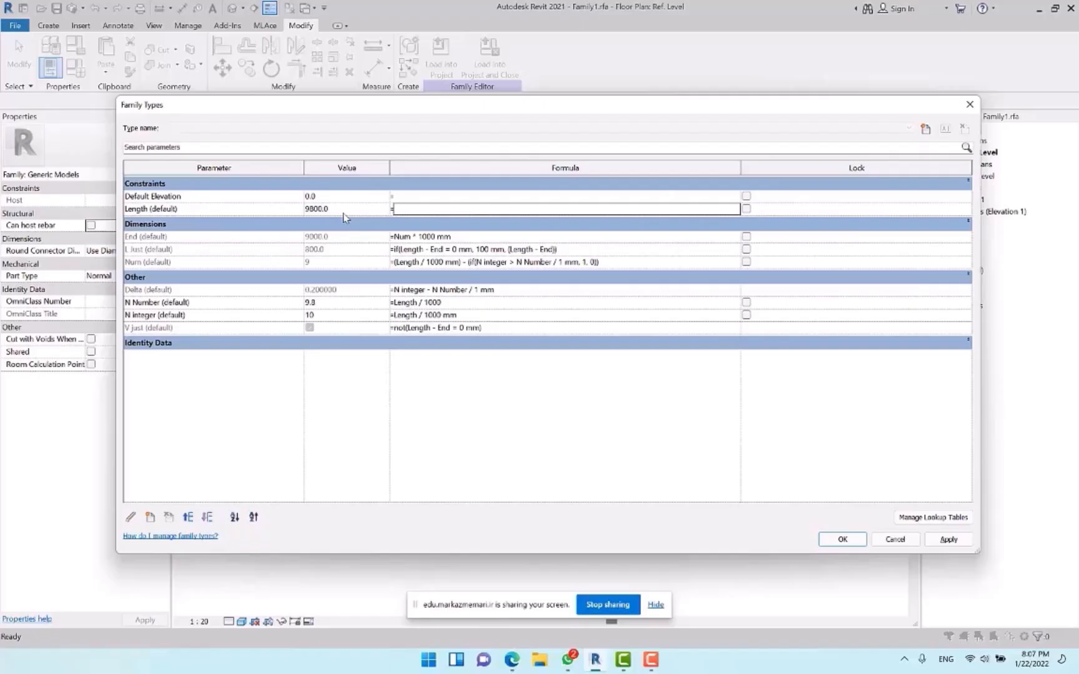
Delete the Delta parameter from the family and accept the family types changes
click(165, 290)
click(168, 518)
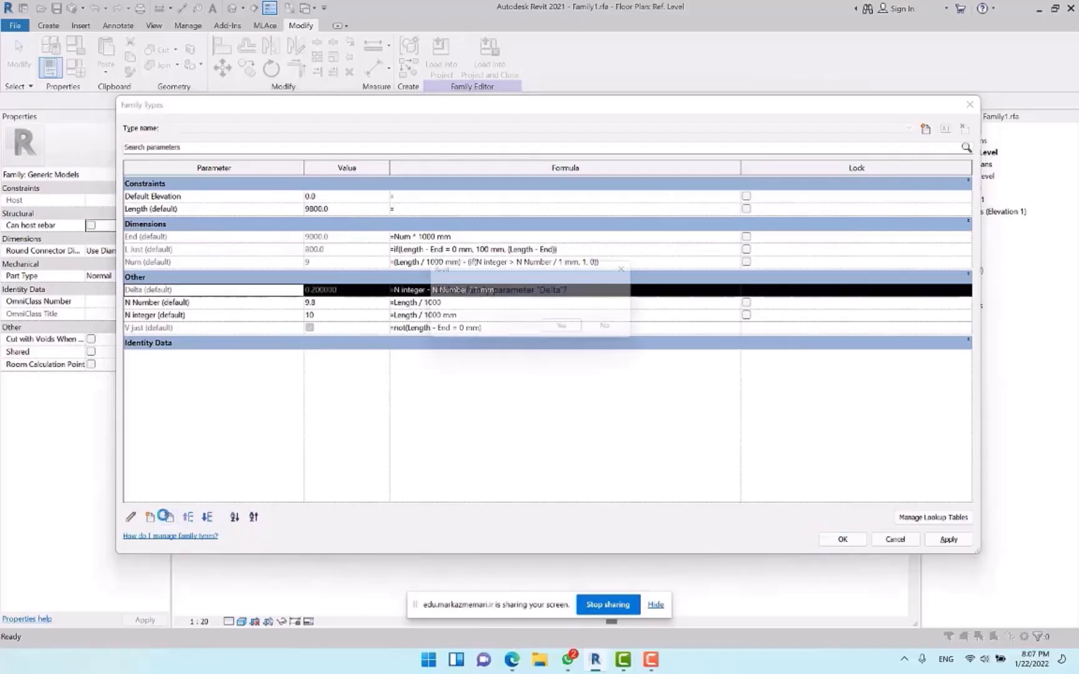
click(569, 330)
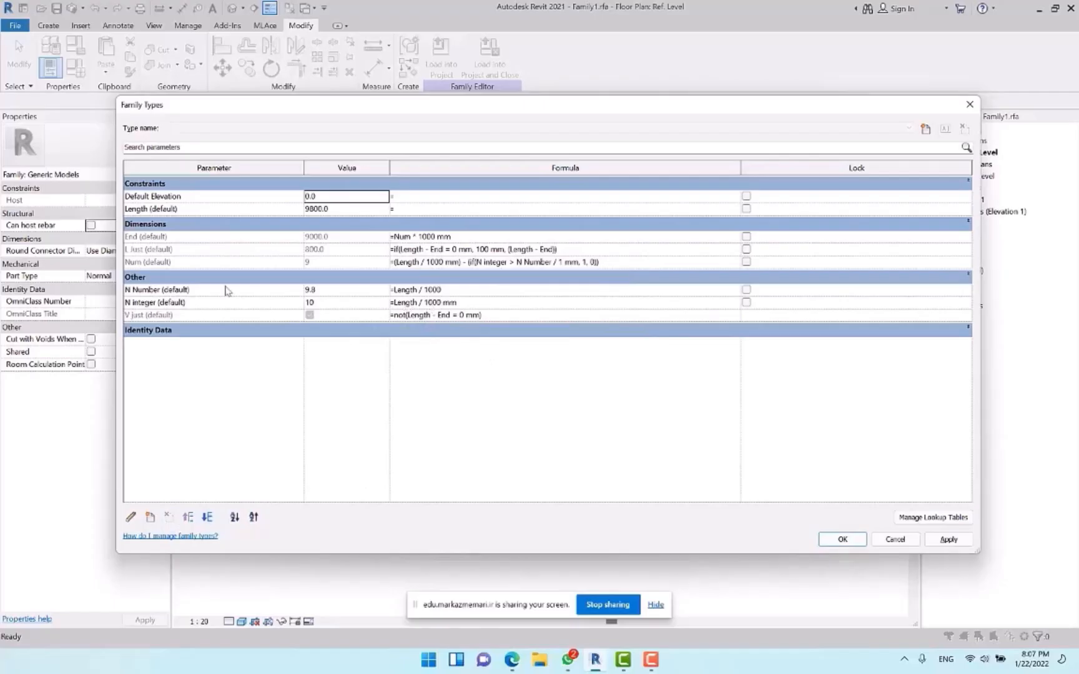
click(864, 545)
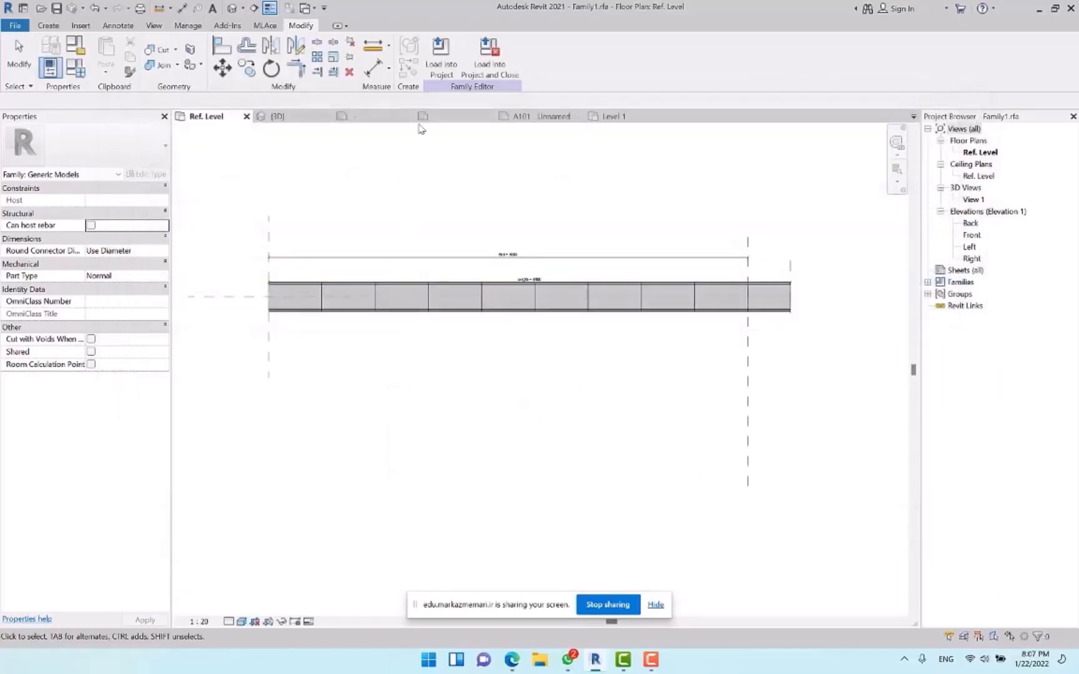
Load the family into Project2, overwriting the existing version without its parameter values
click(441, 55)
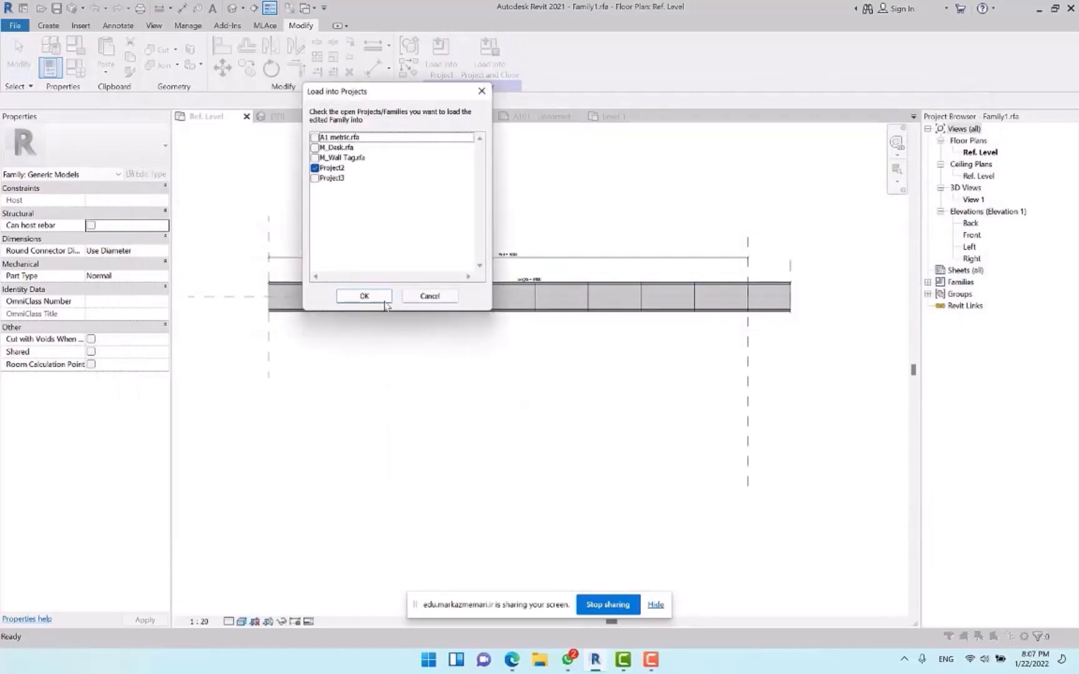
click(384, 300)
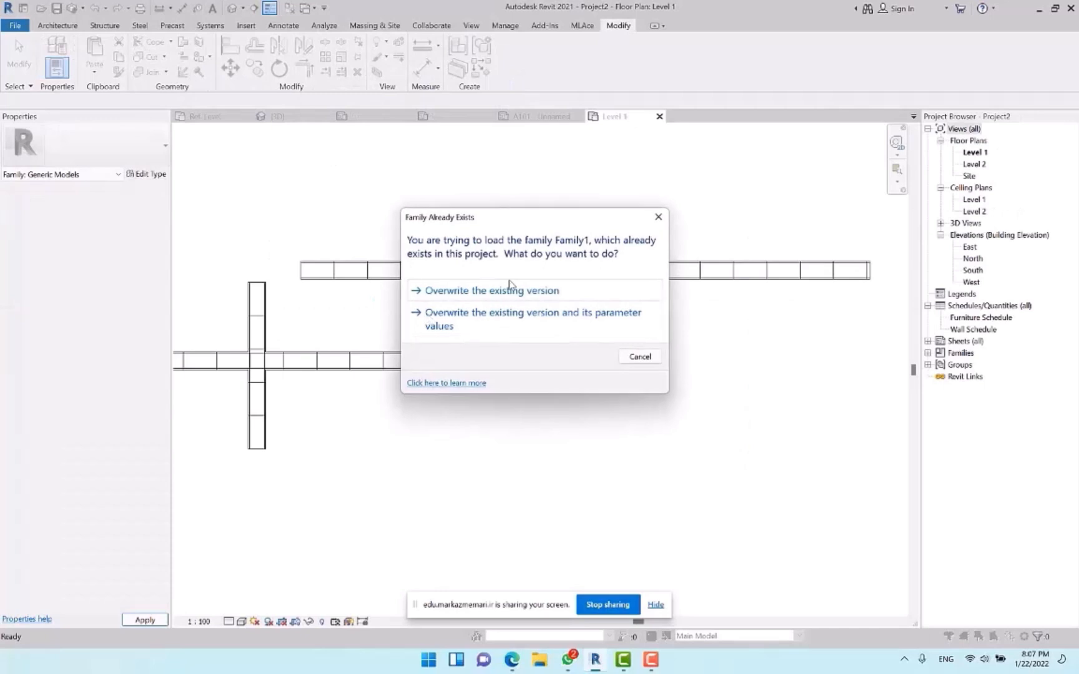
click(510, 290)
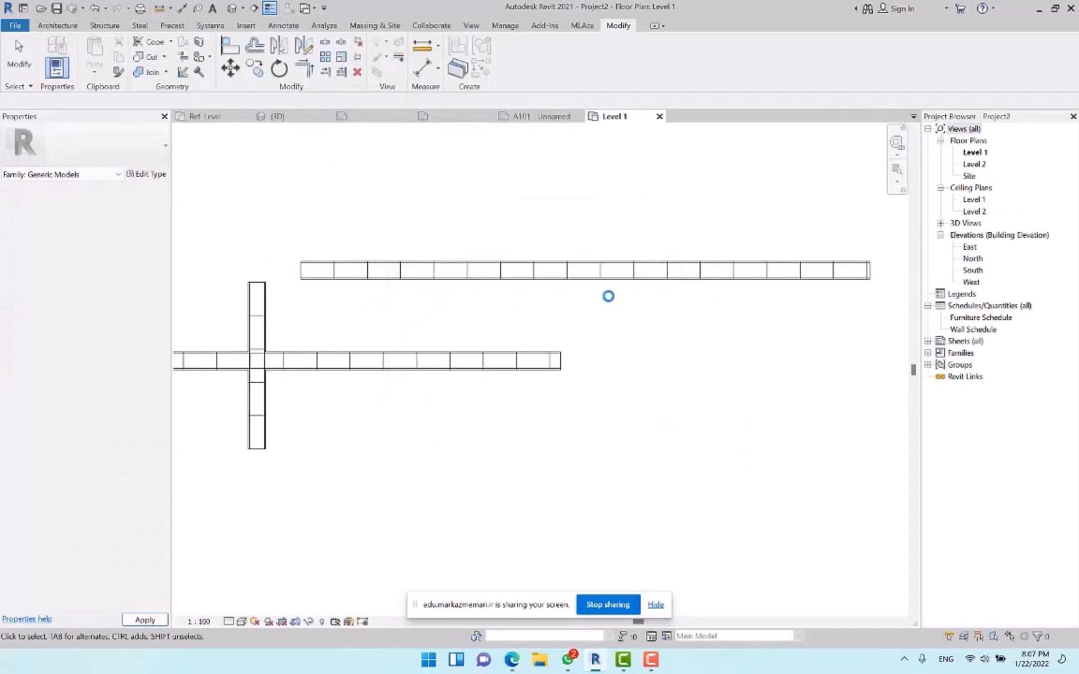
Stretch the upper horizontal Family1 instance on Level 1 to a length of about 20300 mm
click(621, 275)
scroll(600, 297, up, 4)
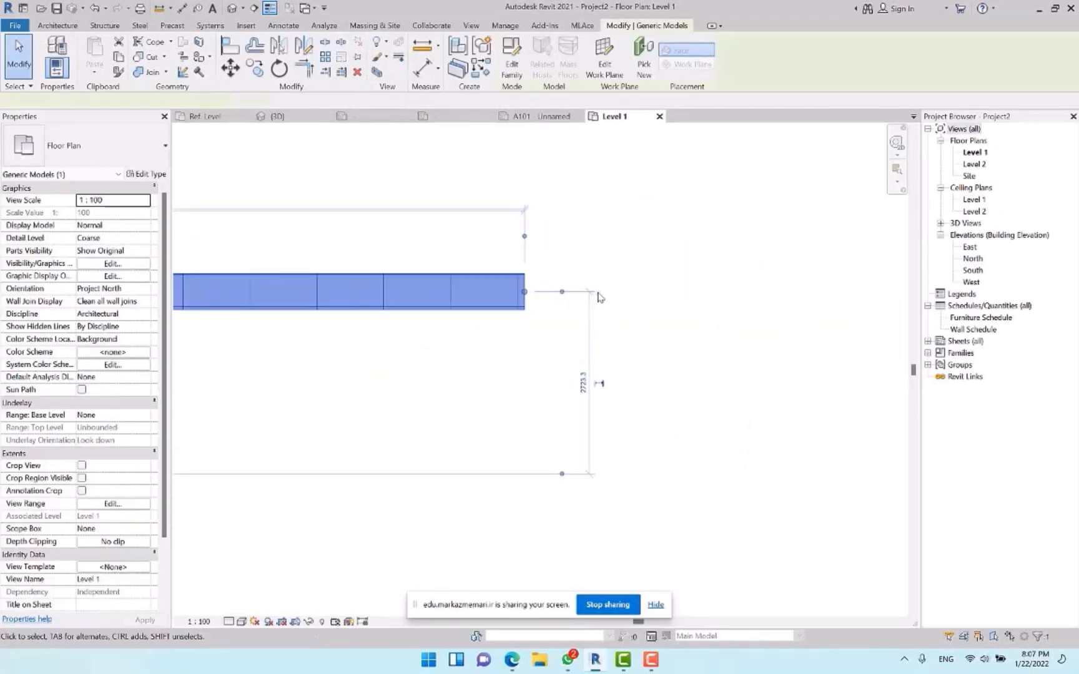
drag(504, 293, 785, 292)
scroll(645, 313, down, 5)
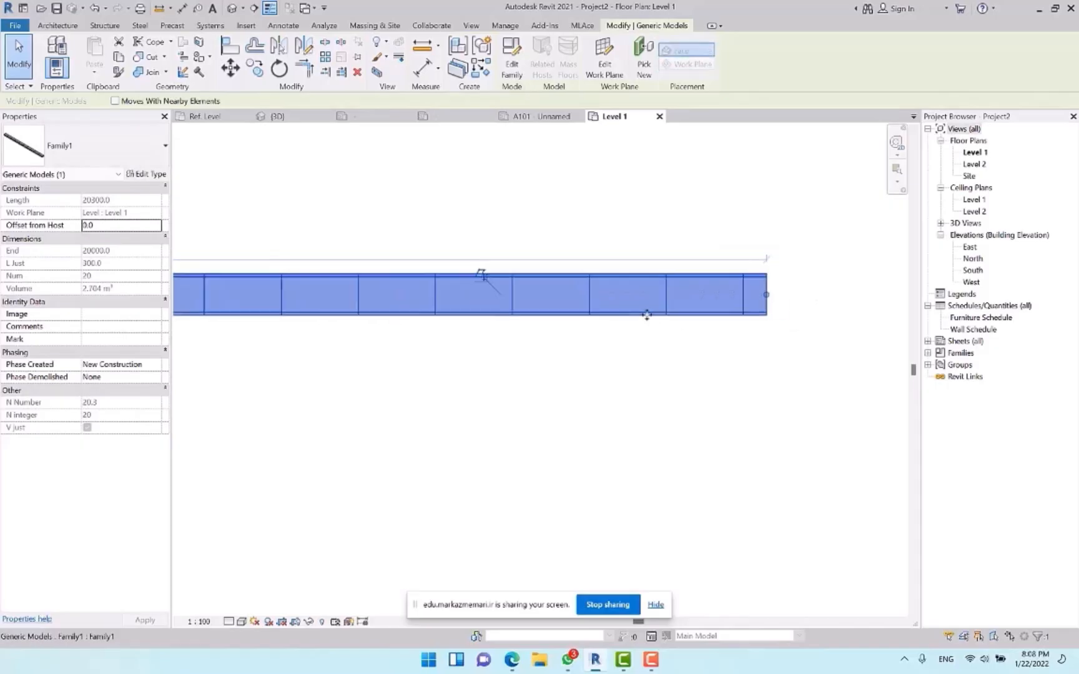
click(618, 369)
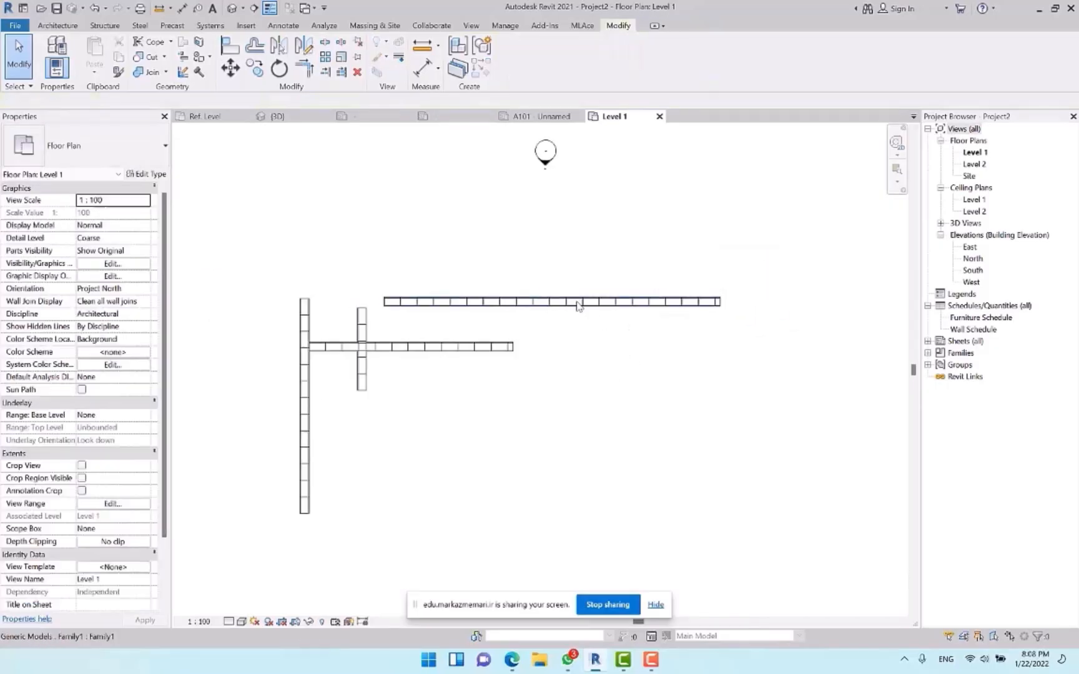
Create a similar Family1 instance as a horizontal line above the upper row of blocks
click(577, 302)
click(481, 68)
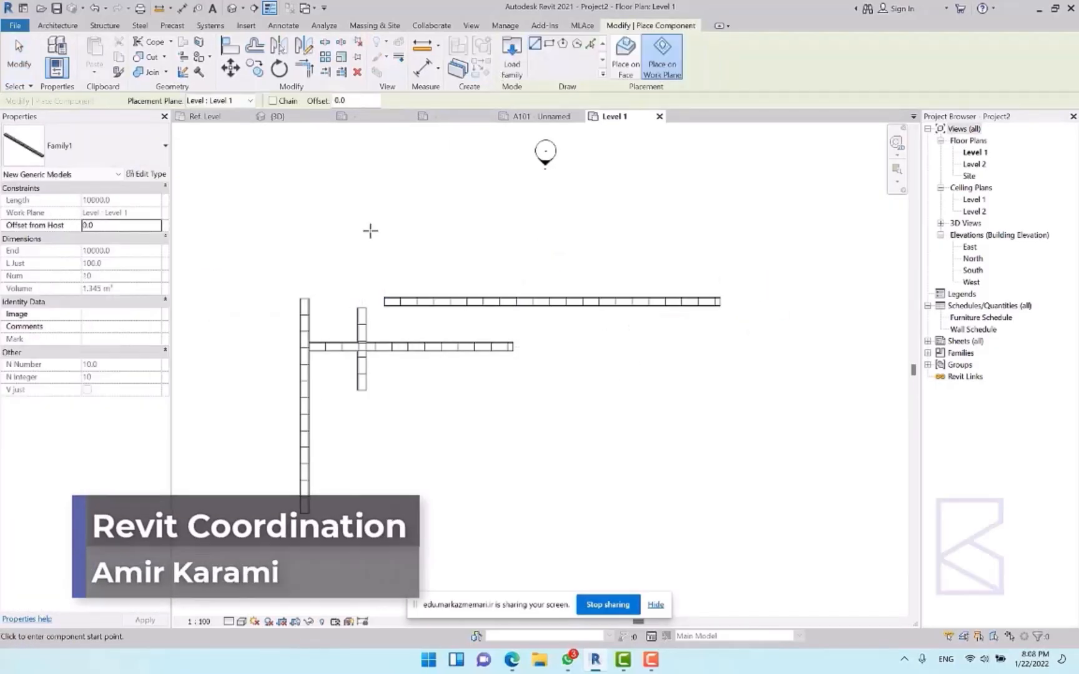
click(370, 231)
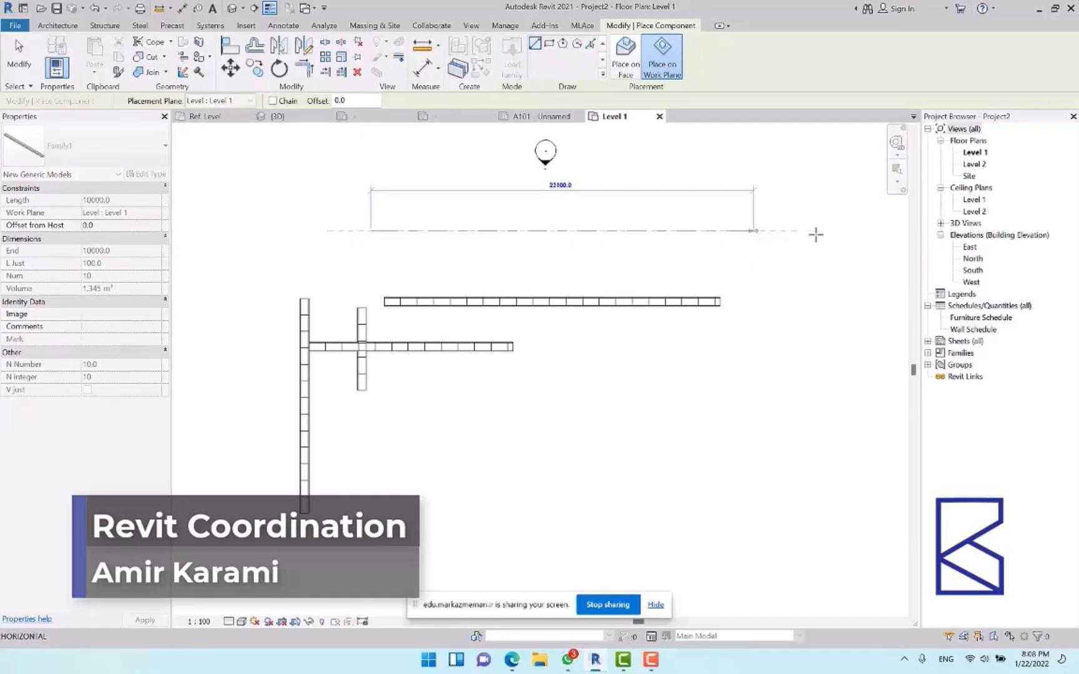